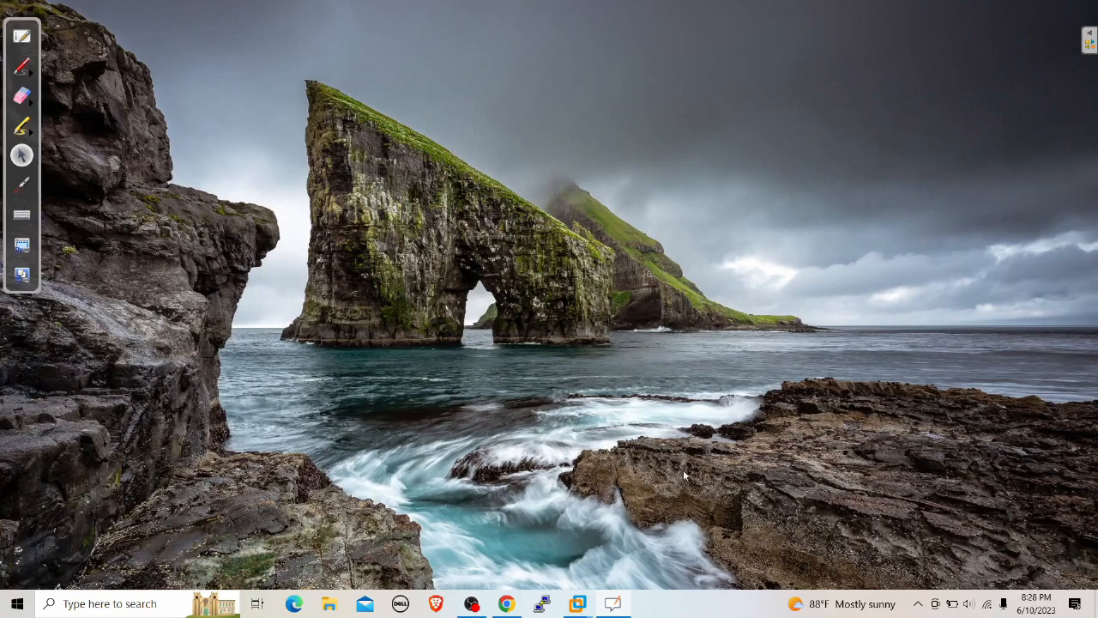
Open the whiteboard and sketch a PA box connected down to a smaller client box
left_click(31, 40)
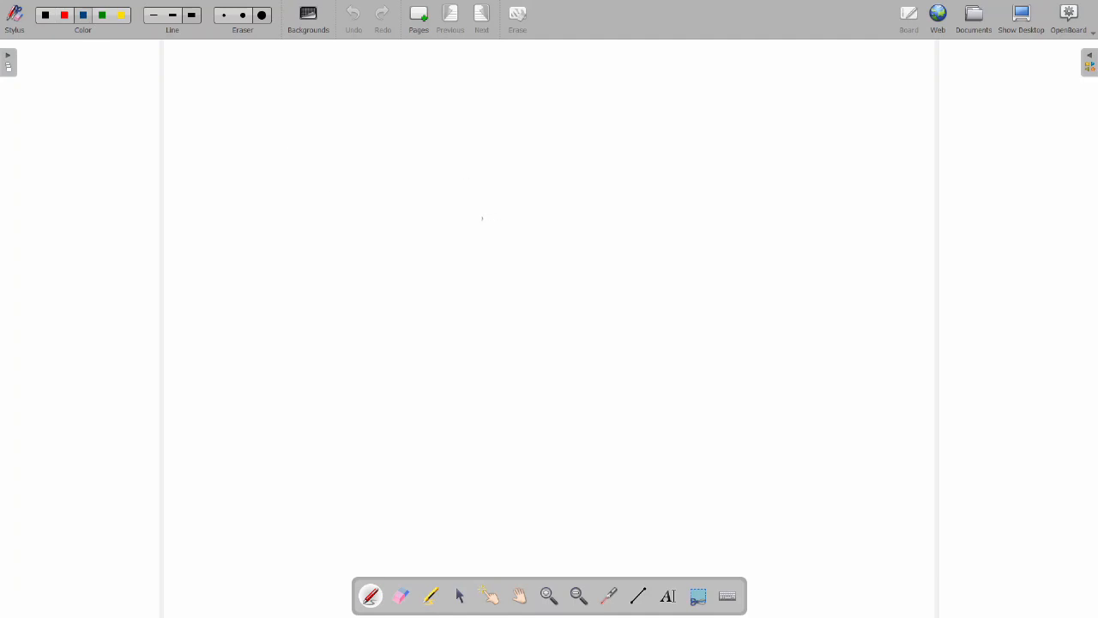
left_click_drag(434, 216, 589, 204)
mouse_move(439, 218)
left_mouse_down()
mouse_move(443, 290)
mouse_move(599, 282)
left_mouse_up()
left_click_drag(589, 211, 598, 280)
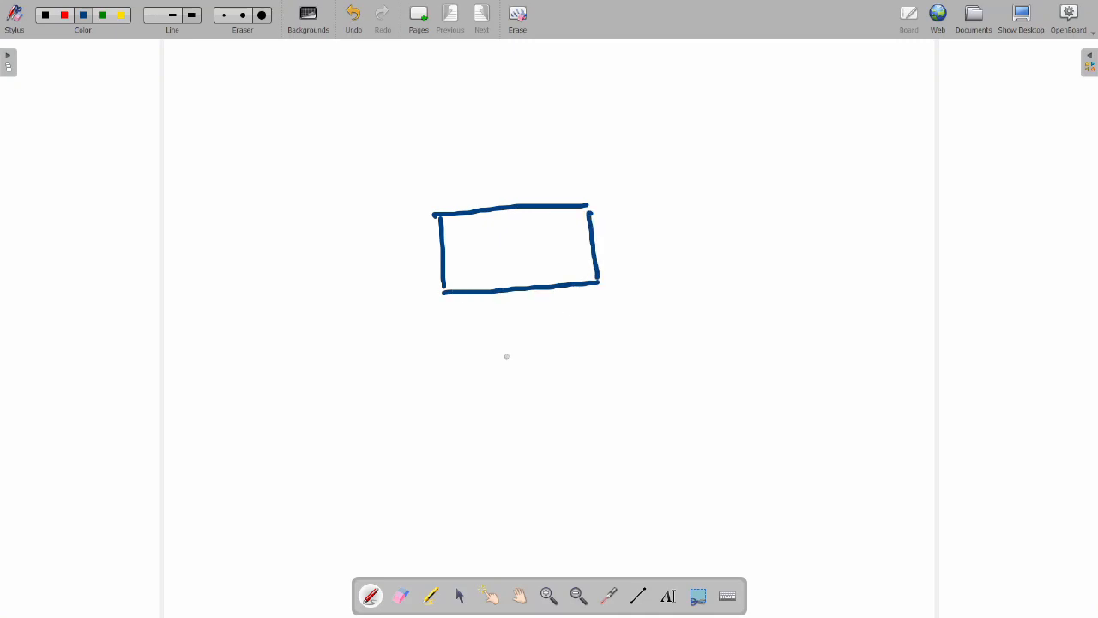
mouse_move(523, 293)
left_mouse_down()
mouse_move(523, 369)
mouse_move(551, 379)
left_mouse_up()
mouse_move(469, 388)
left_mouse_down()
mouse_move(472, 407)
mouse_move(561, 432)
left_mouse_up()
mouse_move(556, 381)
left_mouse_down()
mouse_move(563, 444)
mouse_move(611, 412)
mouse_move(618, 433)
mouse_move(637, 417)
mouse_move(705, 419)
left_mouse_up()
Label the small box 'Win client', write 'PA' in the upper box, and add a wavy uplink
left_click(611, 403)
left_click_drag(714, 374, 715, 417)
left_click_drag(711, 408, 734, 404)
left_click(695, 387)
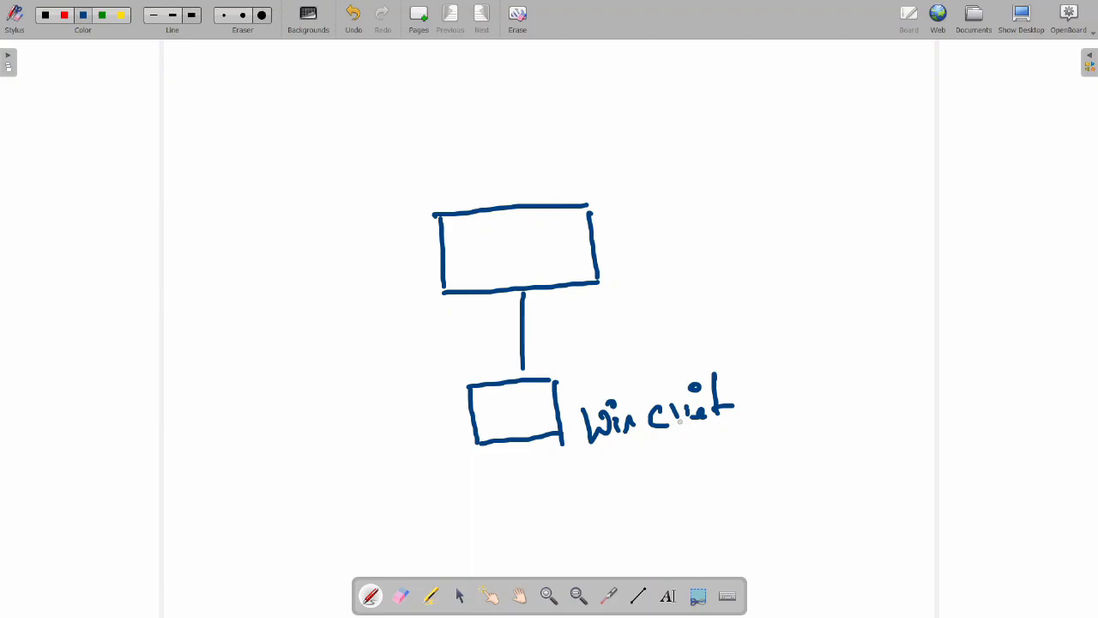
left_click_drag(616, 456, 839, 433)
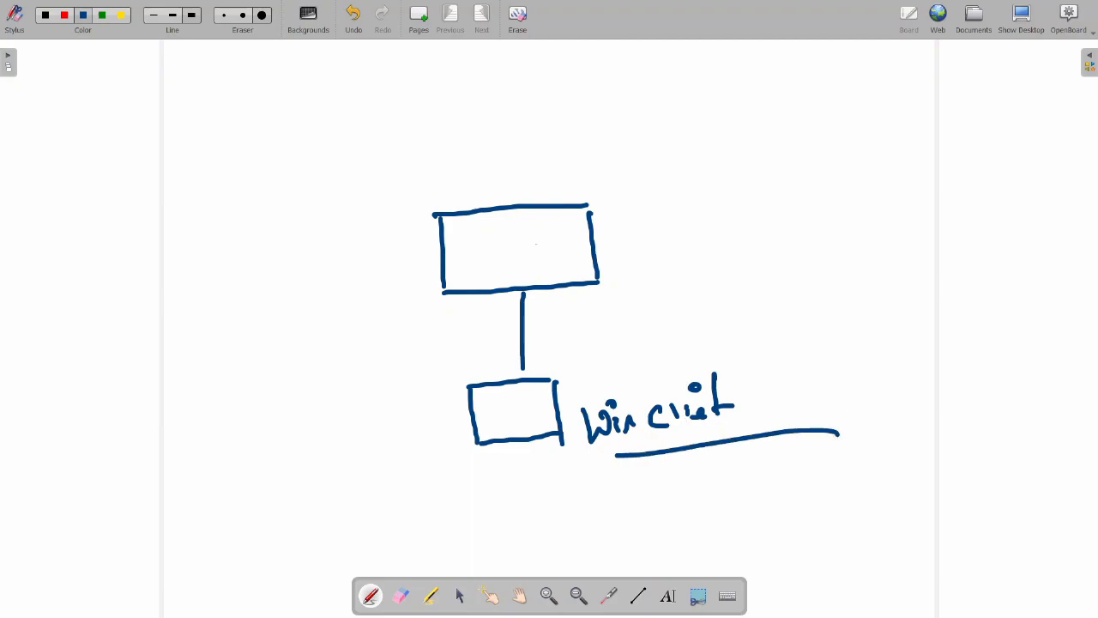
mouse_move(495, 232)
left_mouse_down()
mouse_move(497, 276)
mouse_move(499, 260)
mouse_move(518, 271)
left_mouse_up()
mouse_move(525, 232)
left_mouse_down()
mouse_move(535, 257)
mouse_move(530, 249)
left_mouse_up()
mouse_move(511, 204)
left_mouse_down()
mouse_move(520, 118)
mouse_move(492, 70)
left_mouse_up()
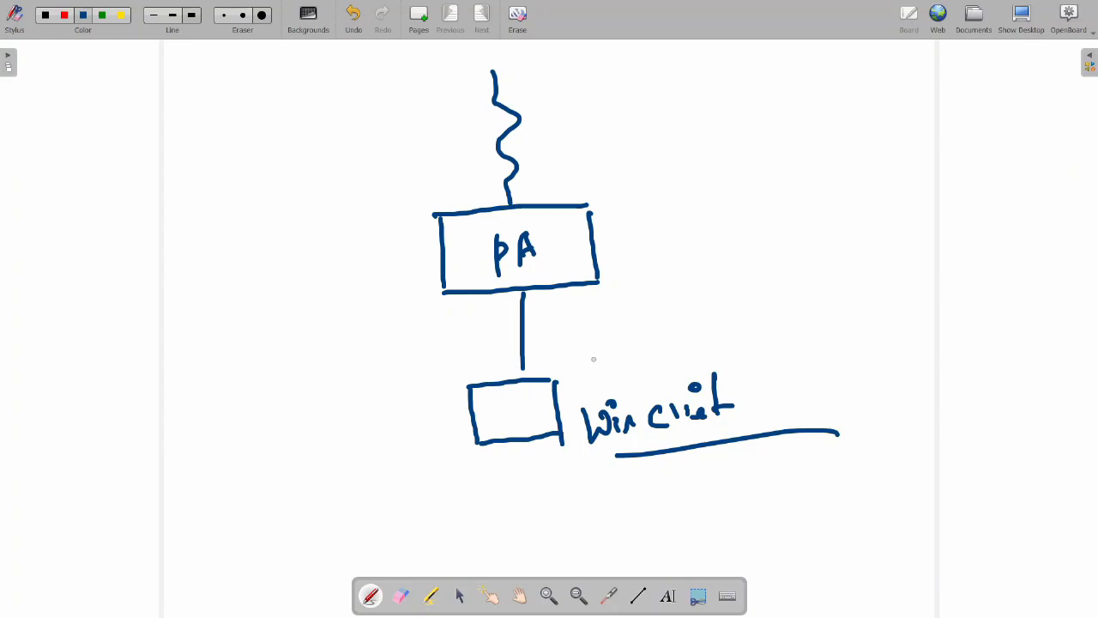
Handwrite the IP 172.16.1.15 above the Win client box
left_click_drag(590, 348, 592, 367)
mouse_move(596, 349)
left_mouse_down()
mouse_move(610, 360)
mouse_move(632, 345)
left_mouse_up()
mouse_move(636, 331)
left_mouse_down()
mouse_move(639, 345)
mouse_move(654, 340)
mouse_move(673, 314)
mouse_move(674, 331)
left_mouse_up()
mouse_move(691, 314)
left_mouse_down()
mouse_move(719, 302)
mouse_move(717, 286)
left_mouse_up()
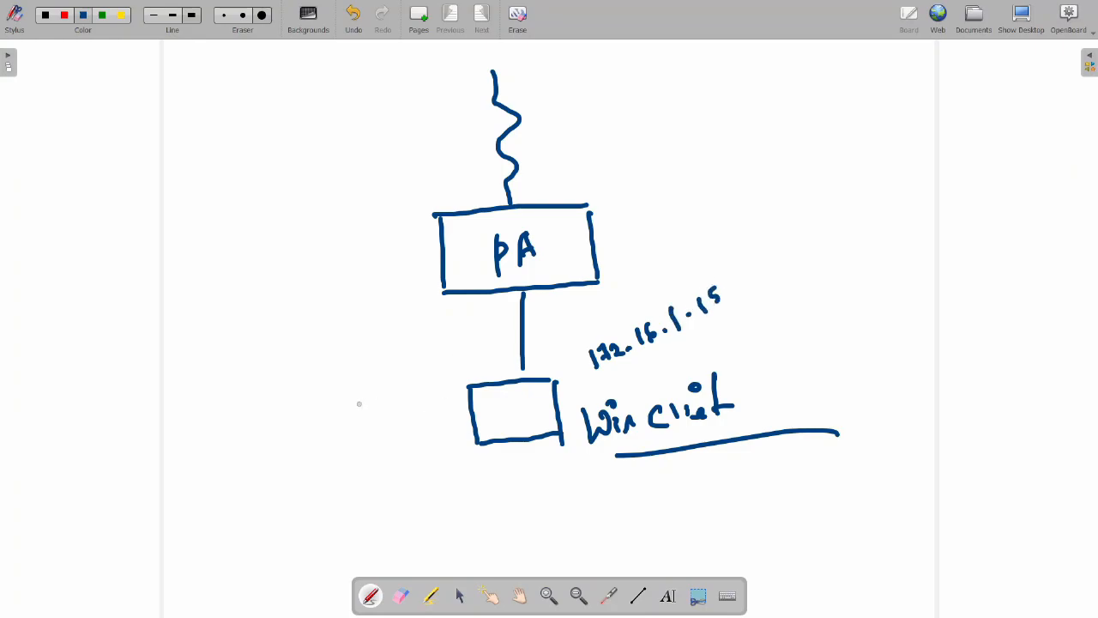
Draw an arc arrow into the client and an arrow up to PA, underline the IP, and add a user name
mouse_move(338, 413)
left_mouse_down()
mouse_move(338, 423)
mouse_move(409, 371)
mouse_move(486, 408)
mouse_move(492, 422)
left_mouse_up()
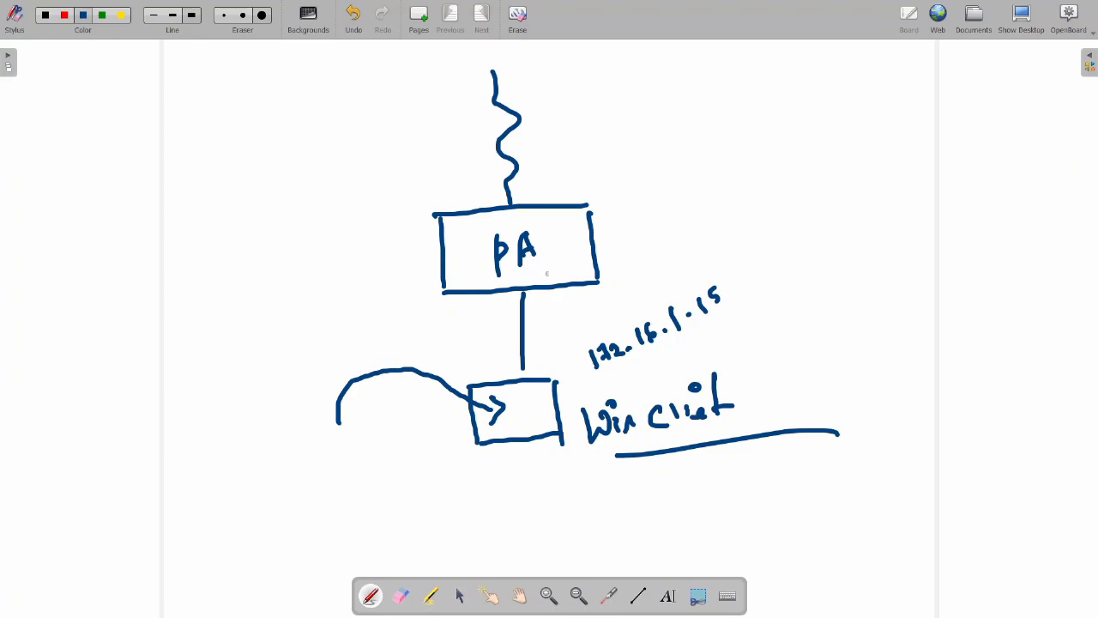
mouse_move(535, 362)
left_mouse_down()
mouse_move(561, 343)
mouse_move(546, 314)
mouse_move(556, 311)
left_mouse_up()
left_click_drag(614, 378, 740, 323)
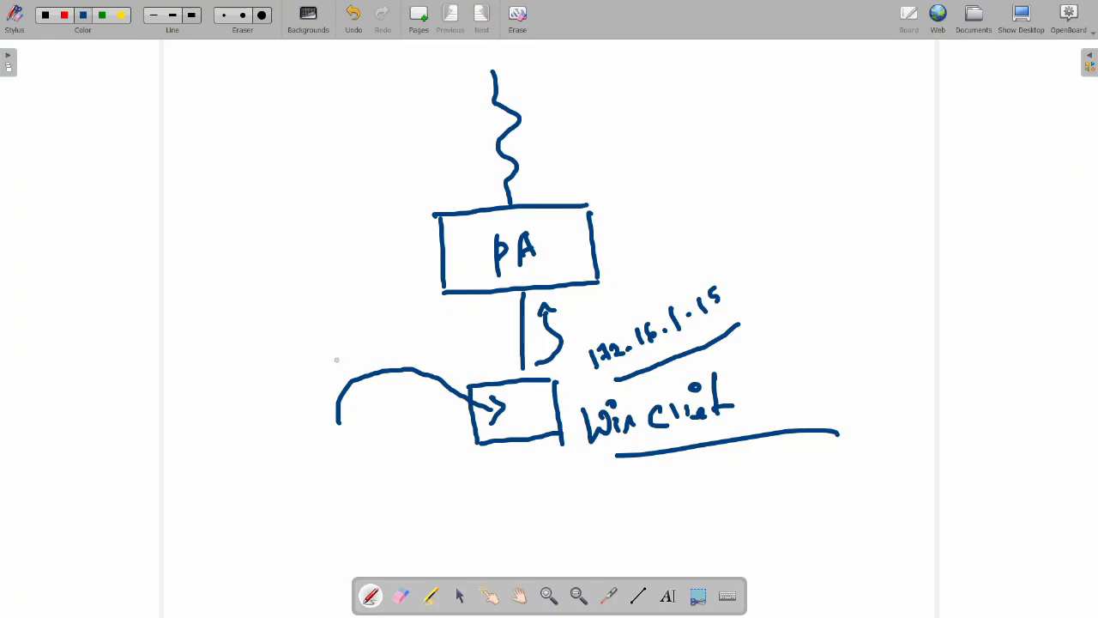
mouse_move(314, 352)
left_mouse_down()
mouse_move(312, 376)
mouse_move(341, 370)
mouse_move(377, 337)
left_mouse_up()
Draw a second arrow into the client box and write a second user's name below it
left_click_drag(328, 494, 463, 436)
mouse_move(452, 432)
left_mouse_down()
mouse_move(463, 432)
mouse_move(462, 456)
left_mouse_up()
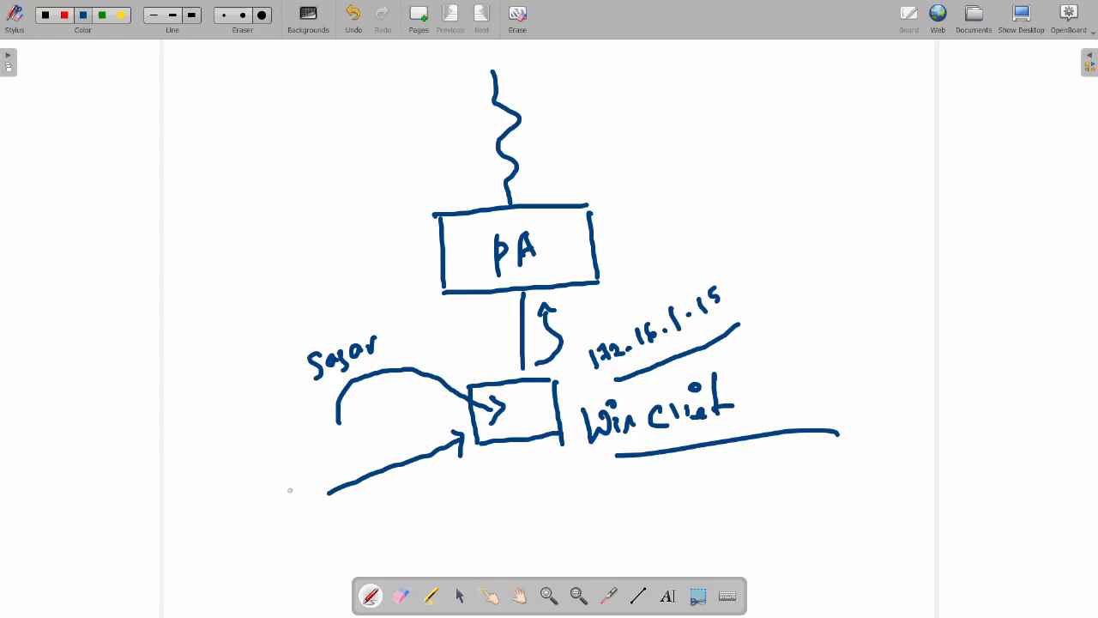
mouse_move(234, 505)
left_mouse_down()
mouse_move(230, 532)
mouse_move(282, 482)
mouse_move(296, 496)
mouse_move(310, 455)
mouse_move(319, 468)
left_mouse_up()
mouse_move(326, 441)
left_mouse_down()
mouse_move(325, 465)
mouse_move(342, 457)
left_mouse_up()
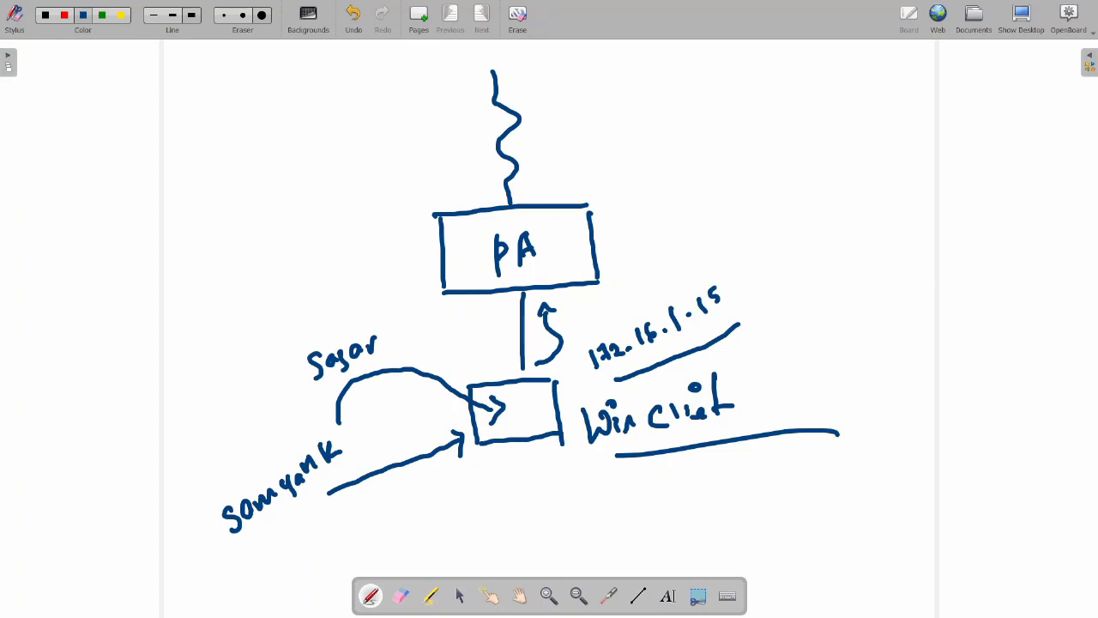
Tick the IP and both user names, with a cross above the second name
left_click_drag(728, 282, 754, 203)
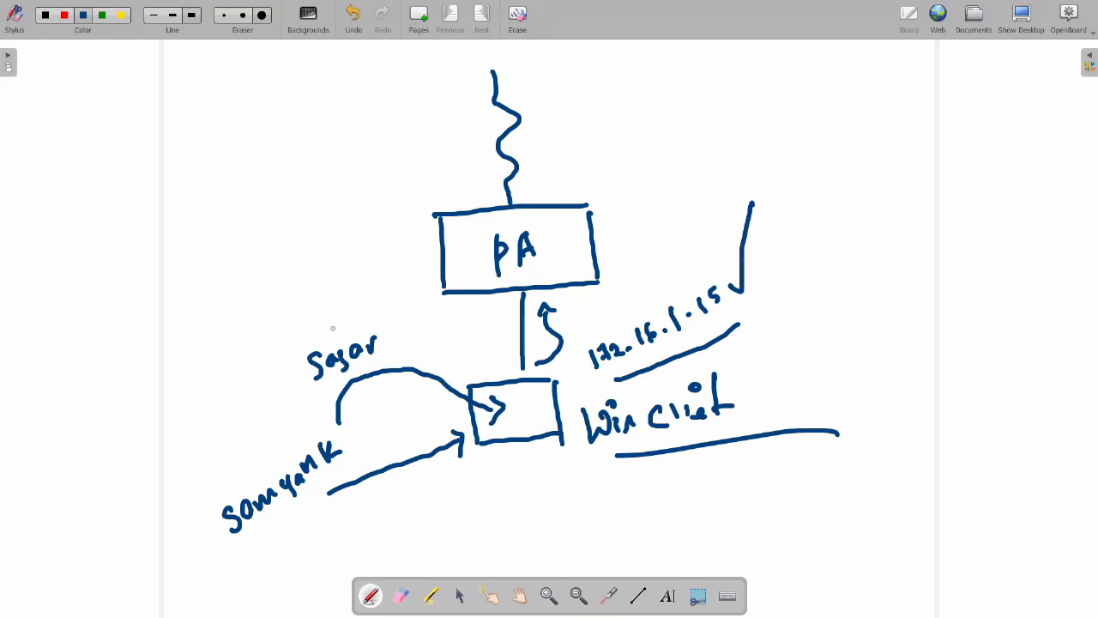
left_click_drag(332, 330, 369, 290)
mouse_move(268, 442)
left_mouse_down()
mouse_move(270, 466)
mouse_move(286, 451)
left_mouse_up()
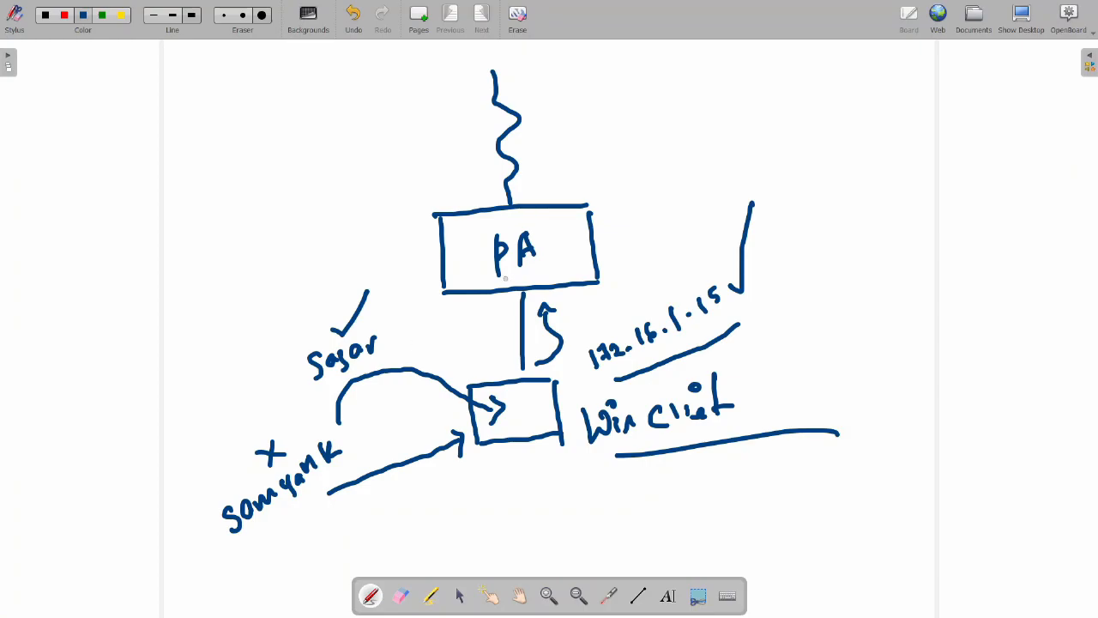
mouse_move(386, 343)
left_mouse_down()
mouse_move(395, 349)
mouse_move(416, 308)
left_mouse_up()
left_click_drag(353, 429, 388, 386)
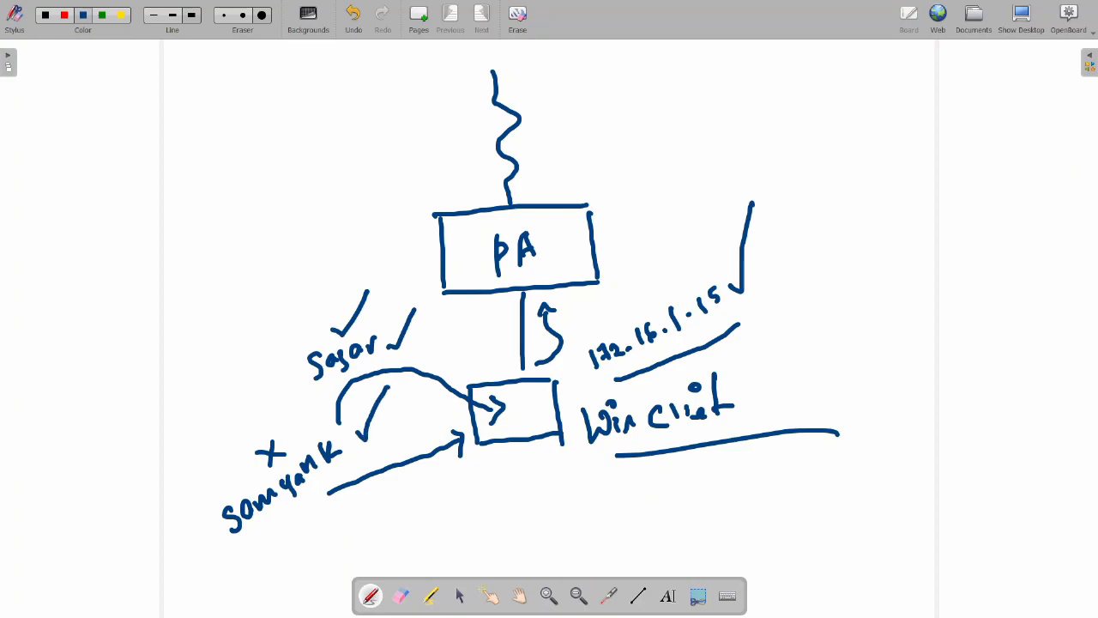
Draw a tall box labelled AD on the right, arc a link from PA to it, and tick the client box
mouse_move(837, 219)
left_mouse_down()
mouse_move(927, 208)
mouse_move(859, 369)
left_mouse_up()
left_click_drag(928, 216, 935, 371)
left_click_drag(865, 381, 928, 365)
left_click_drag(976, 275, 957, 336)
left_click_drag(975, 281, 987, 325)
mouse_move(964, 322)
left_mouse_down()
mouse_move(992, 300)
mouse_move(980, 330)
left_mouse_up()
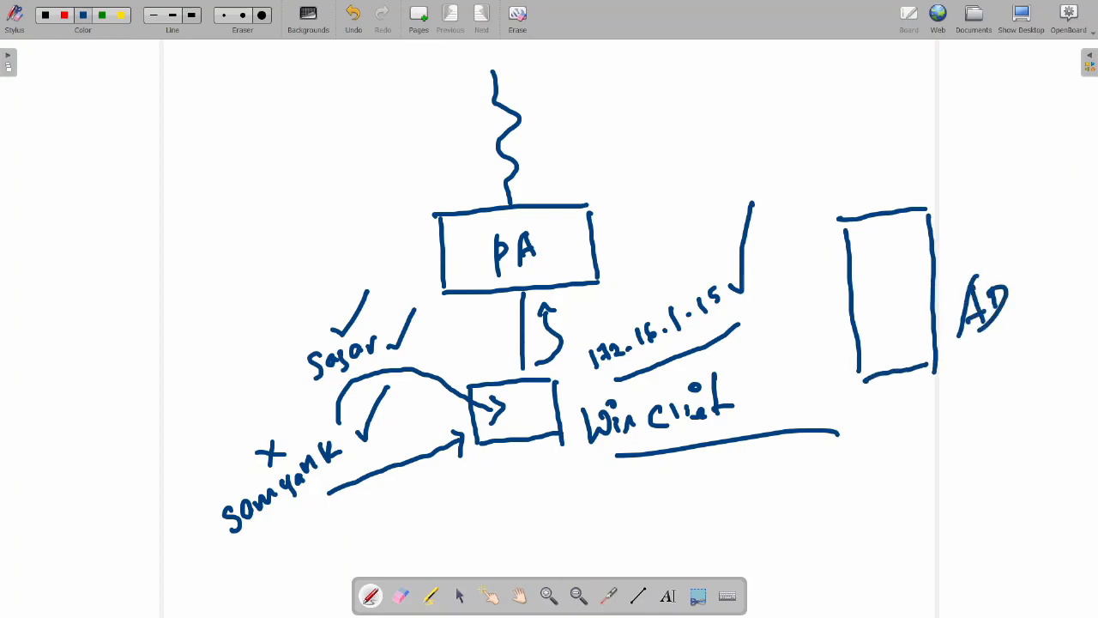
mouse_move(602, 246)
left_mouse_down()
mouse_move(610, 221)
mouse_move(777, 162)
mouse_move(806, 225)
mouse_move(822, 225)
mouse_move(829, 206)
left_mouse_up()
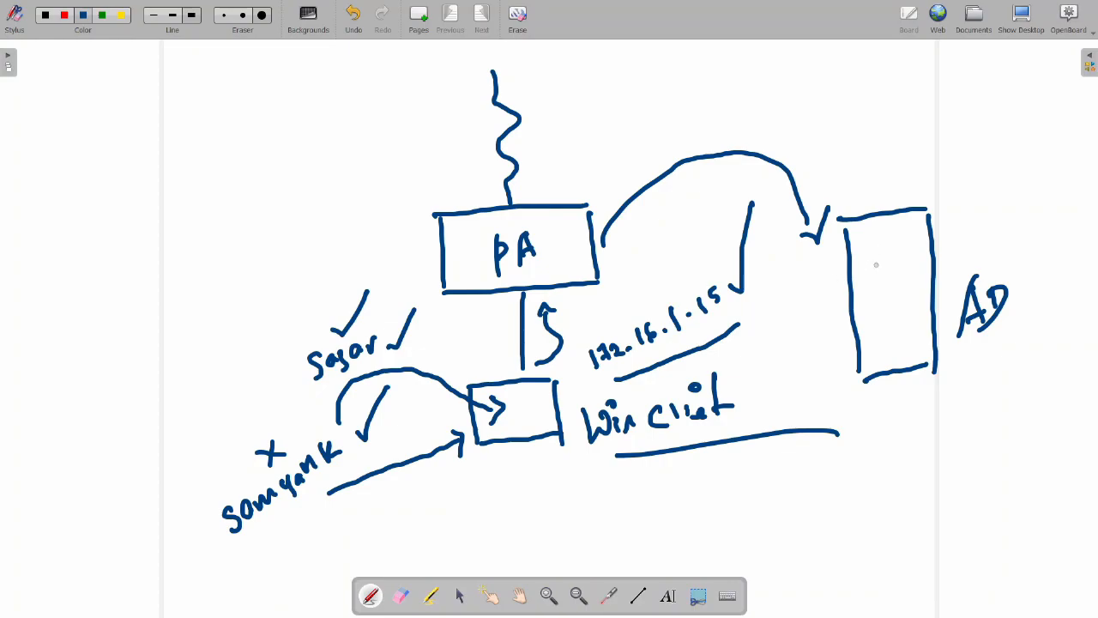
mouse_move(518, 407)
left_mouse_down()
mouse_move(536, 417)
mouse_move(562, 360)
left_mouse_up()
Write the first user's name = IP with an arrow into PA, plus ticks and a cross around PA
left_click_drag(666, 271, 677, 286)
mouse_move(666, 220)
left_mouse_down()
mouse_move(652, 245)
mouse_move(675, 244)
mouse_move(679, 256)
mouse_move(721, 211)
left_mouse_up()
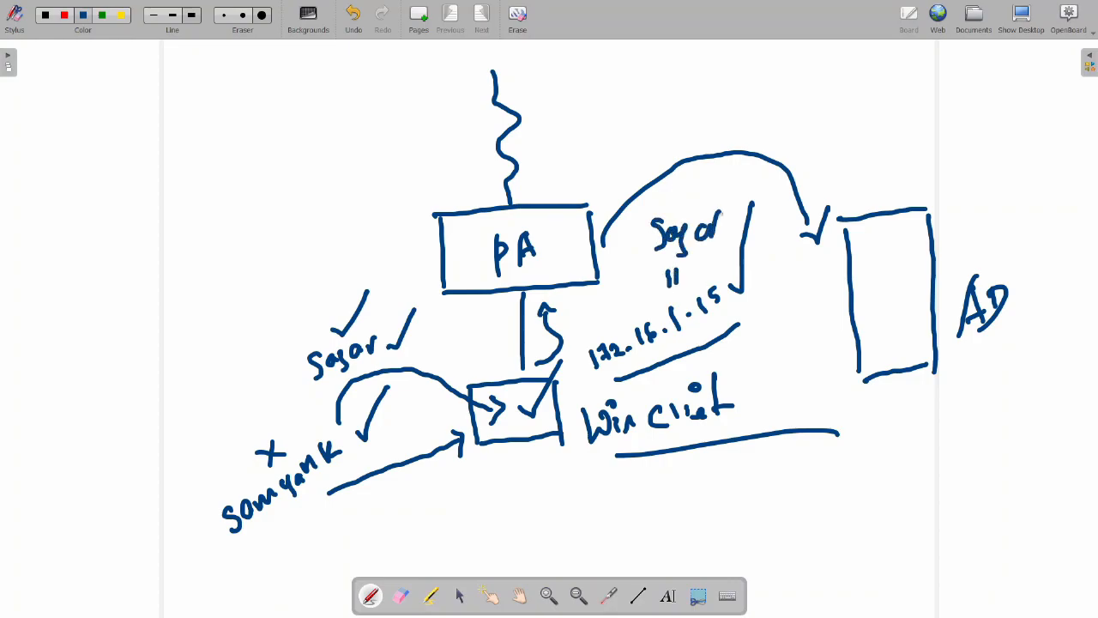
mouse_move(629, 308)
left_mouse_down()
mouse_move(597, 293)
mouse_move(589, 305)
mouse_move(615, 299)
left_mouse_up()
left_click_drag(578, 163, 616, 127)
mouse_move(441, 152)
left_mouse_down()
mouse_move(420, 184)
mouse_move(448, 183)
left_mouse_up()
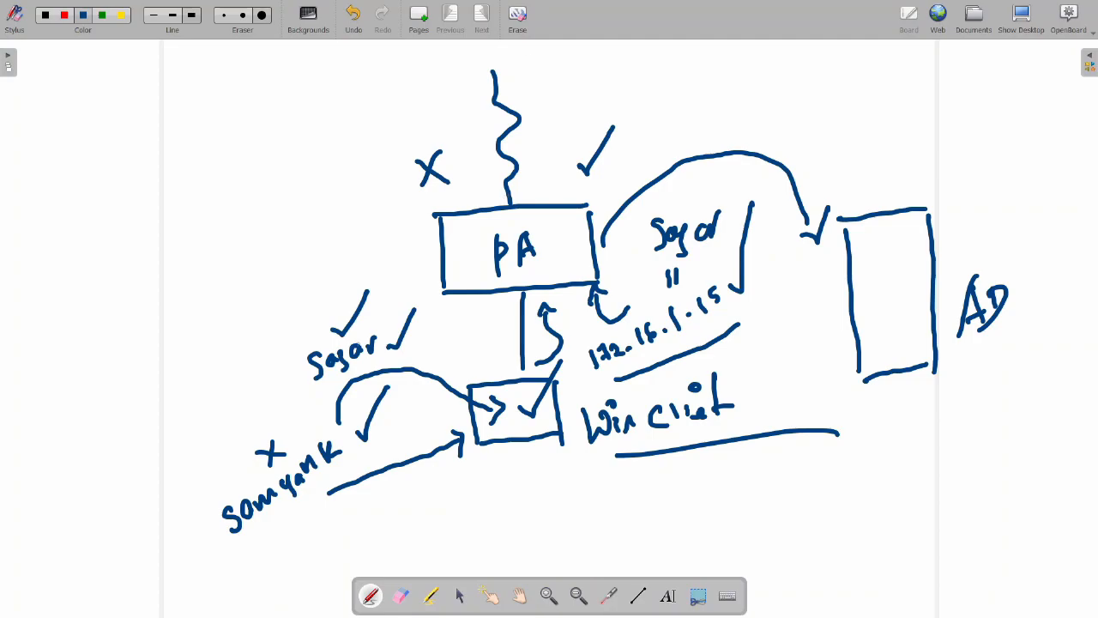
mouse_move(487, 461)
left_mouse_down()
mouse_move(504, 476)
mouse_move(520, 427)
left_mouse_up()
Tick the AD box, the user names and the AD label, and write a 10s note above the arc
mouse_move(884, 272)
left_mouse_down()
mouse_move(893, 284)
mouse_move(946, 213)
left_mouse_up()
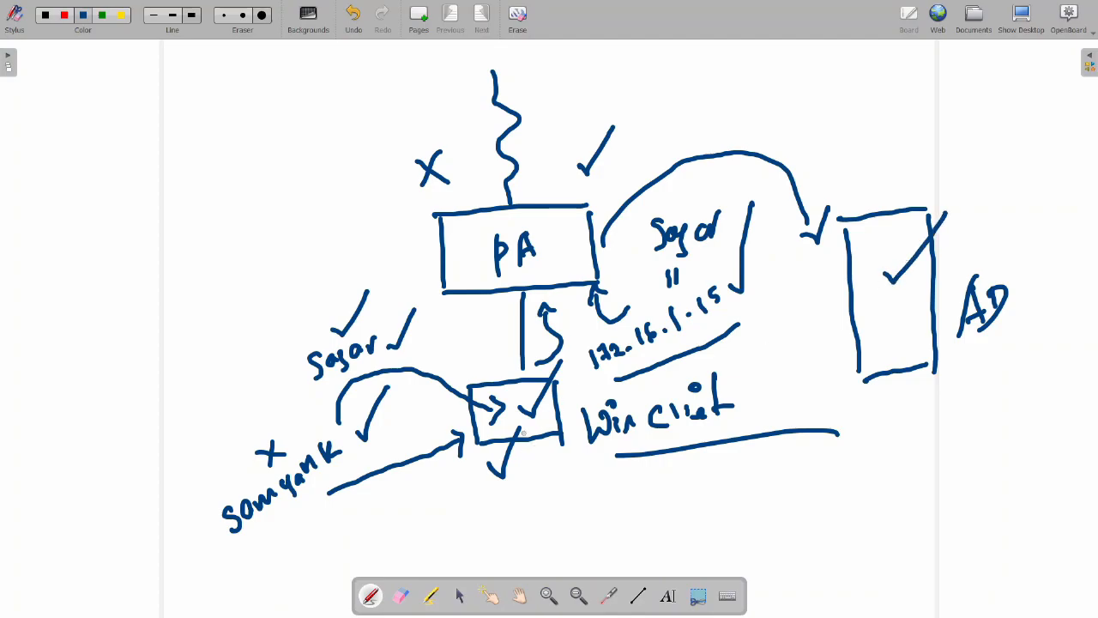
mouse_move(289, 325)
left_mouse_down()
mouse_move(294, 333)
mouse_move(307, 323)
mouse_move(322, 276)
left_mouse_up()
mouse_move(232, 438)
left_mouse_down()
mouse_move(249, 443)
mouse_move(257, 391)
left_mouse_up()
mouse_move(954, 251)
left_mouse_down()
mouse_move(965, 261)
mouse_move(1011, 190)
left_mouse_up()
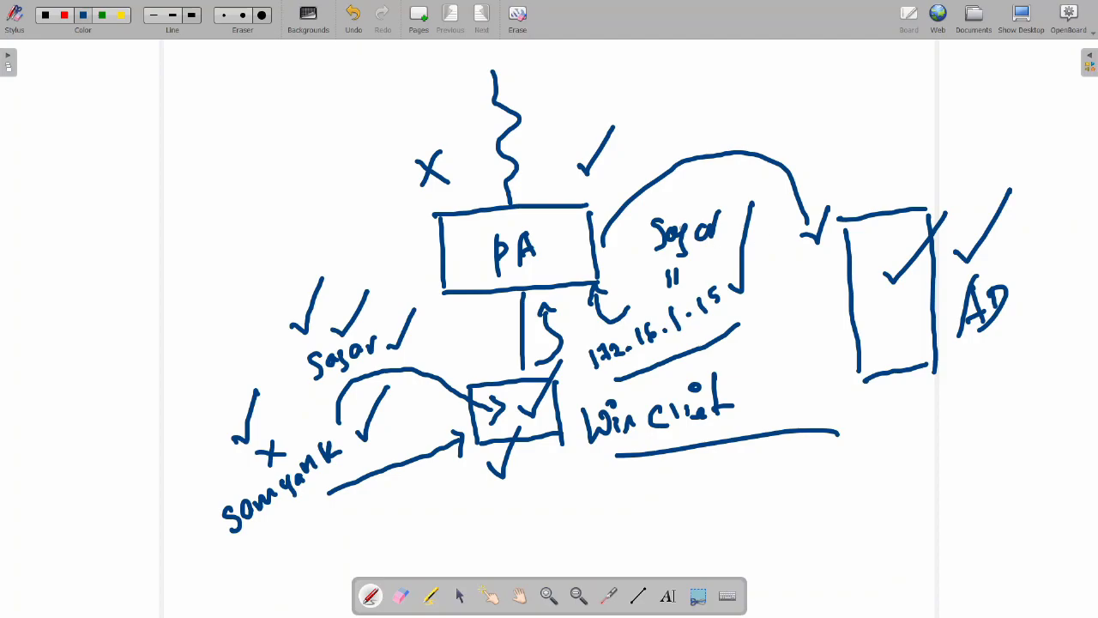
mouse_move(713, 117)
left_mouse_down()
mouse_move(712, 137)
mouse_move(724, 121)
mouse_move(735, 128)
left_mouse_up()
Add a tick and arrowhead beside the IP and retrace the cross and tick beside PA
mouse_move(736, 302)
left_mouse_down()
mouse_move(748, 313)
mouse_move(788, 249)
left_mouse_up()
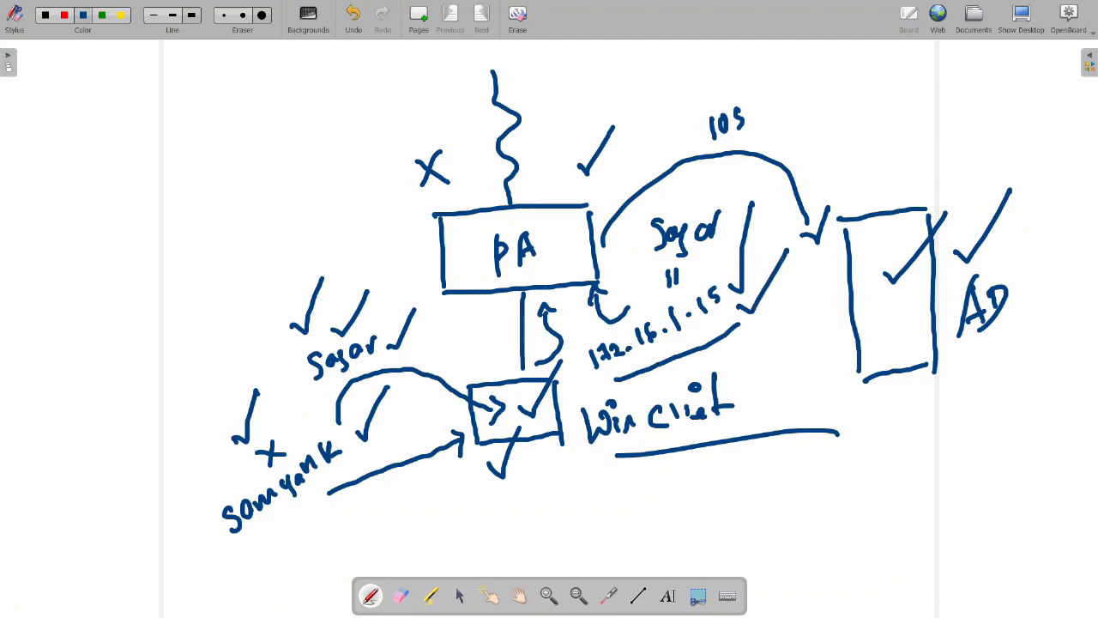
mouse_move(723, 280)
left_mouse_down()
mouse_move(738, 287)
mouse_move(763, 205)
left_mouse_up()
left_click_drag(448, 141, 419, 202)
left_click_drag(410, 165, 465, 197)
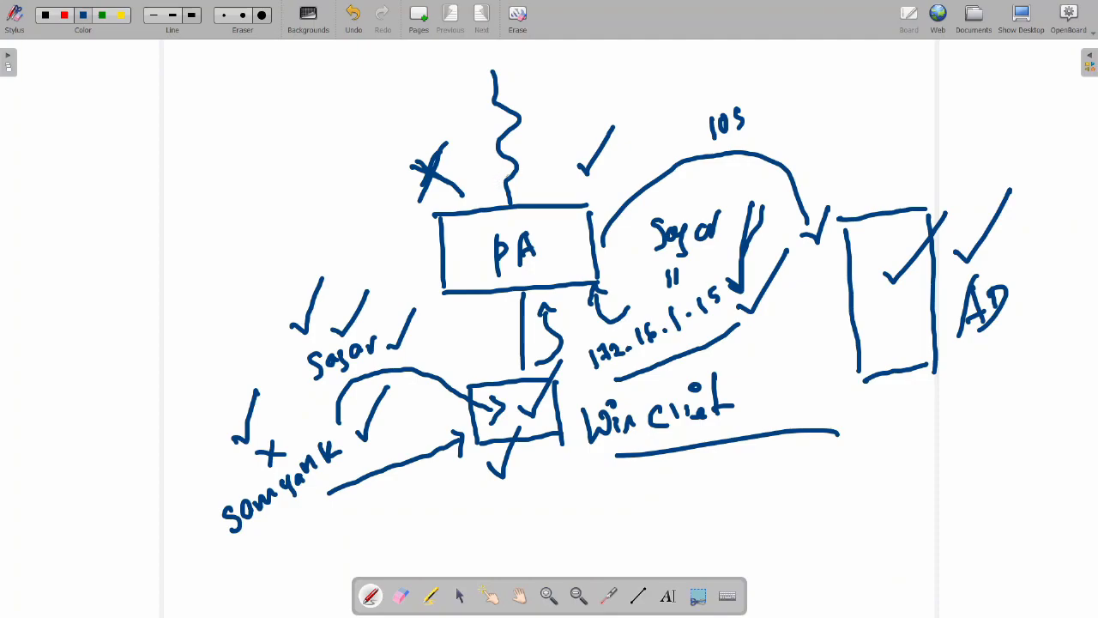
mouse_move(578, 162)
left_mouse_down()
mouse_move(587, 172)
mouse_move(619, 109)
left_mouse_up()
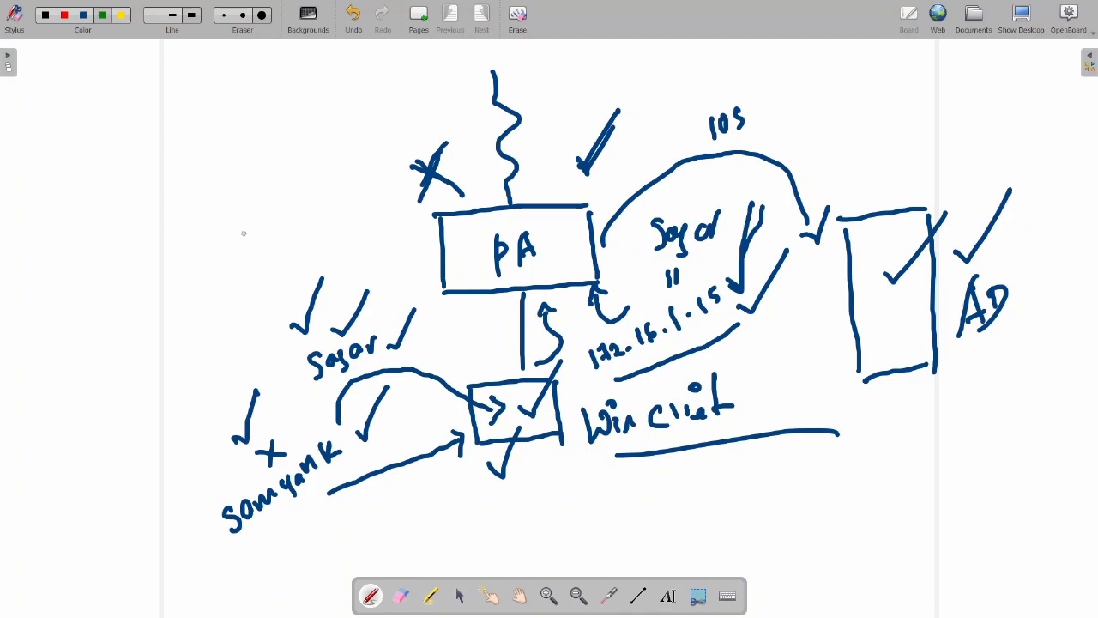
Put green ticks on the PA, Win client and AD boxes, then switch OpenBoard to the desktop
left_click_drag(461, 242, 530, 190)
left_click_drag(513, 392, 559, 341)
mouse_move(888, 314)
left_mouse_down()
mouse_move(896, 323)
mouse_move(985, 232)
left_mouse_up()
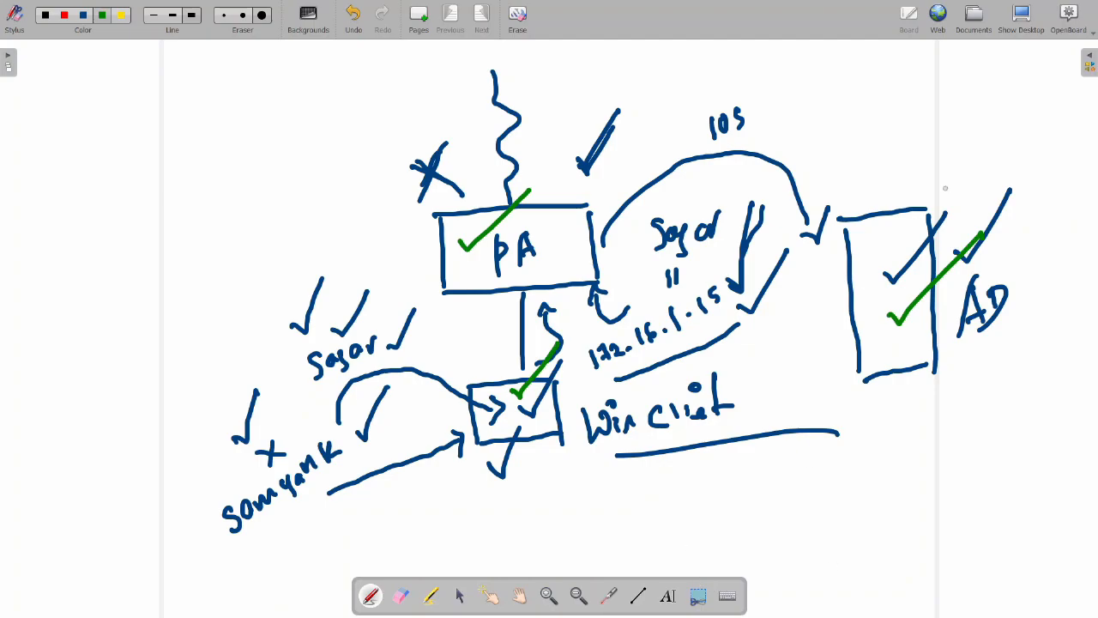
left_click(1022, 17)
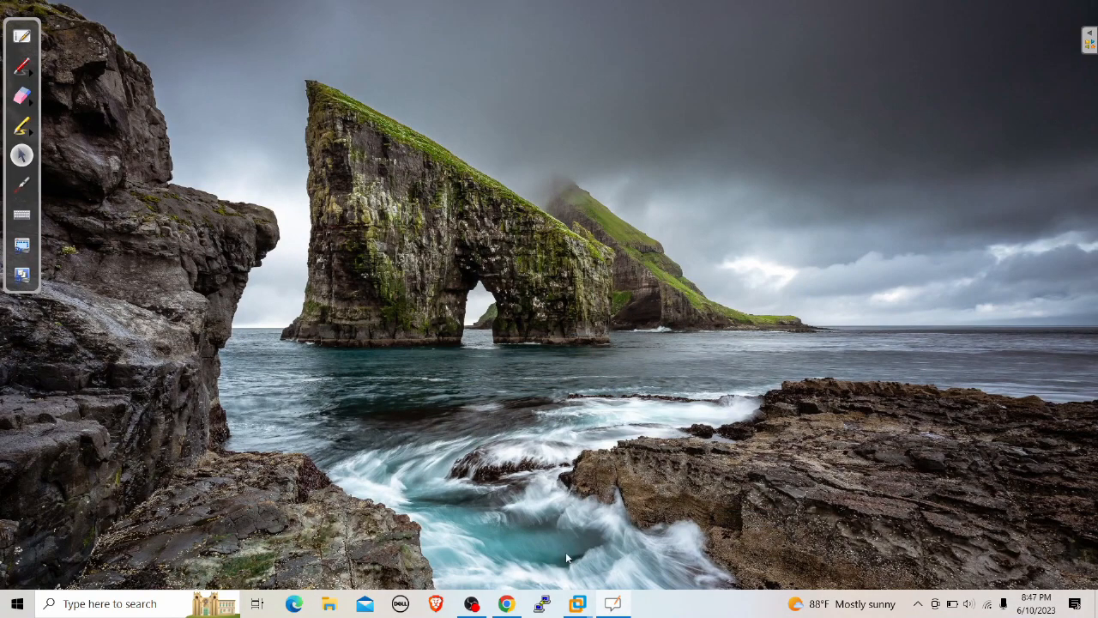
Bring up the PA-VM web UI on the Device tab and set the annotation pen to green
left_click(507, 603)
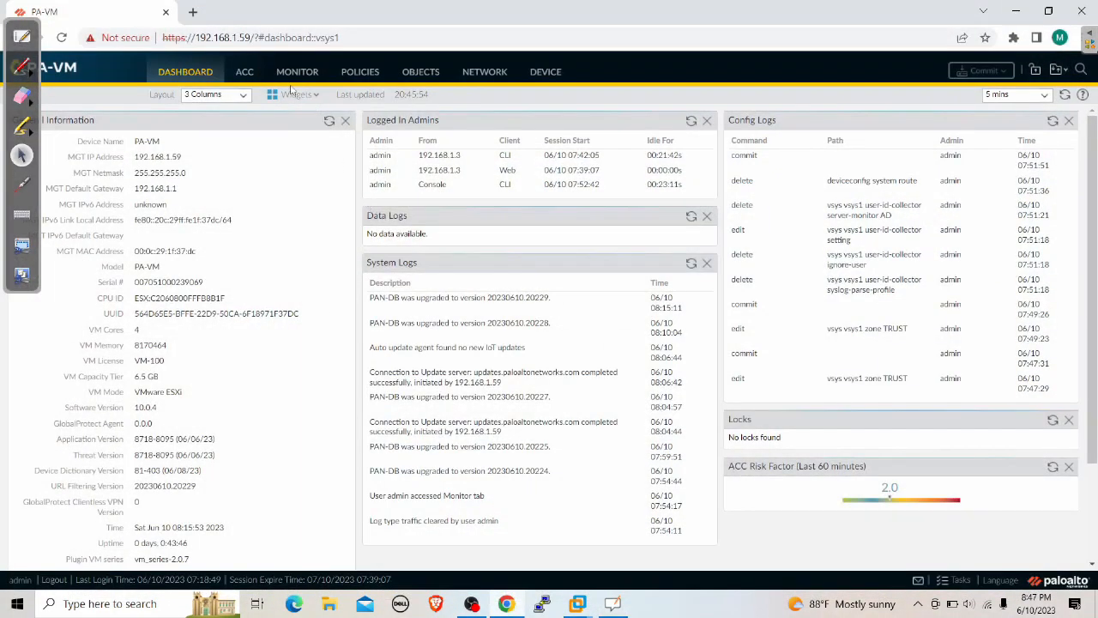
left_click(540, 75)
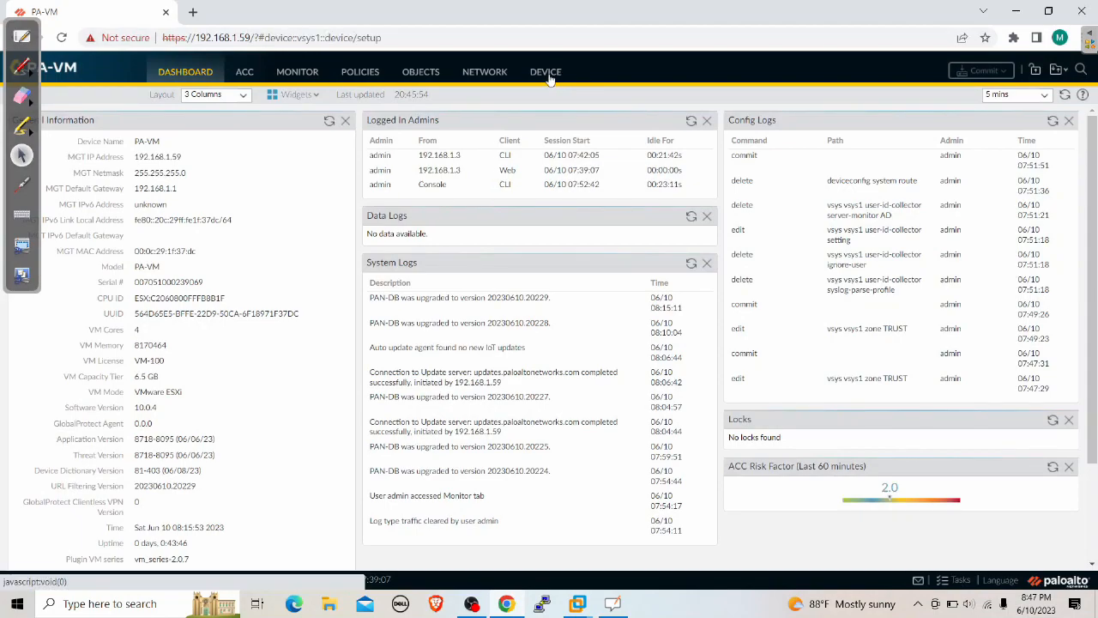
left_click_drag(30, 26, 837, 130)
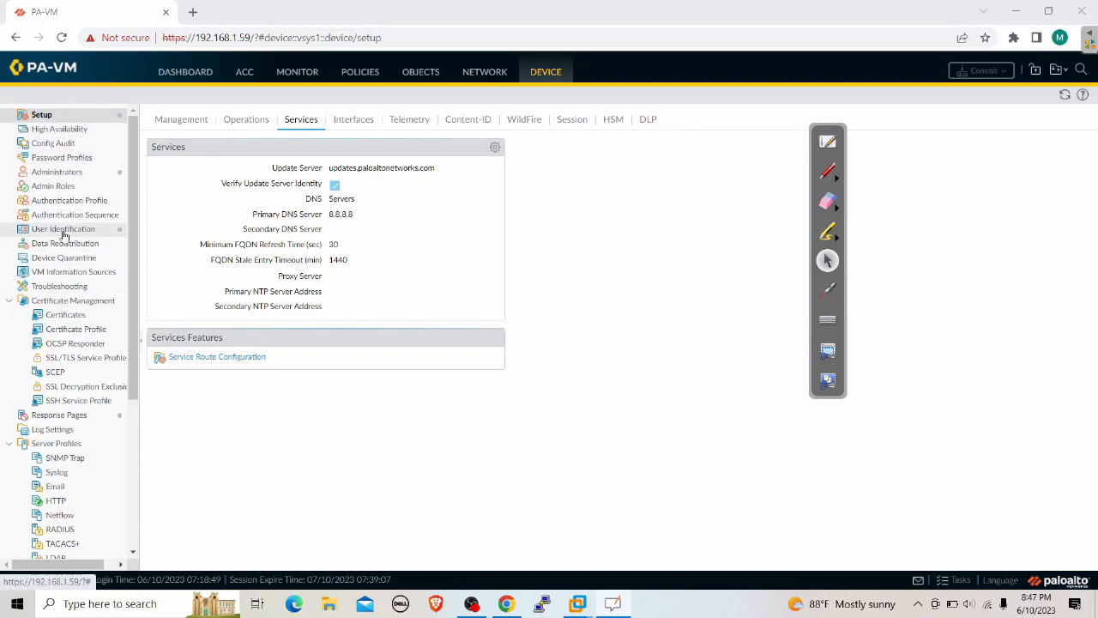
left_click(828, 172)
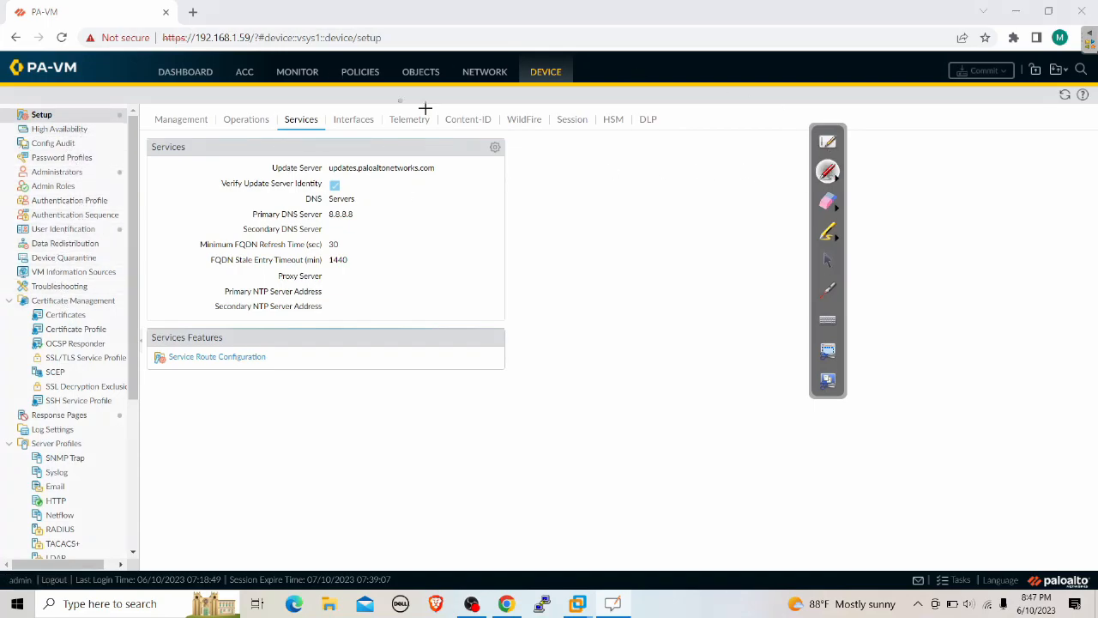
left_click(837, 181)
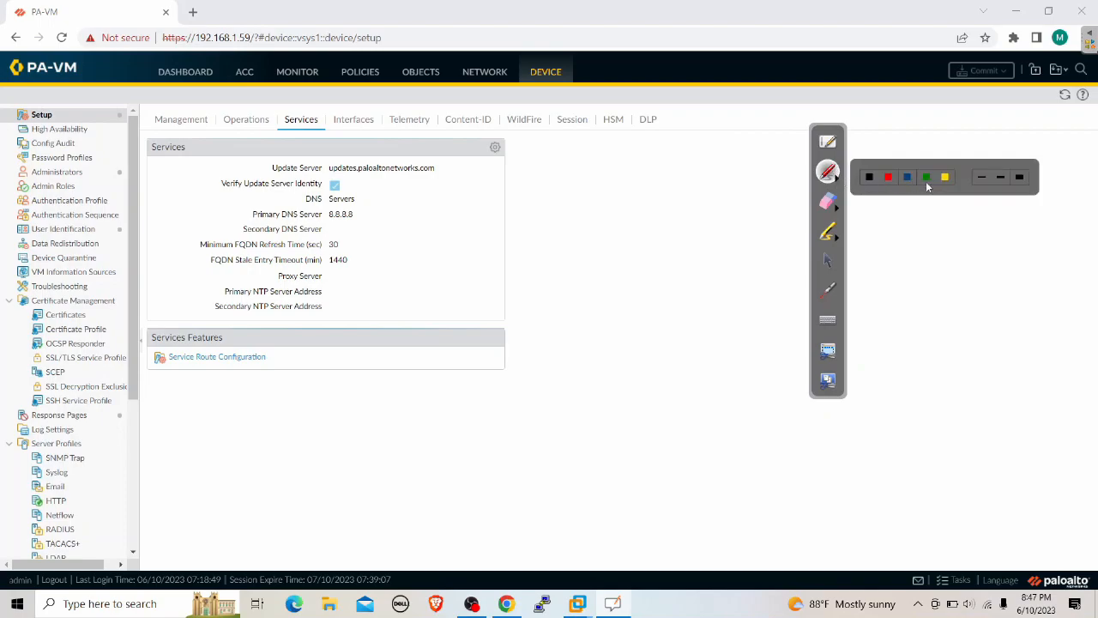
left_click(925, 182)
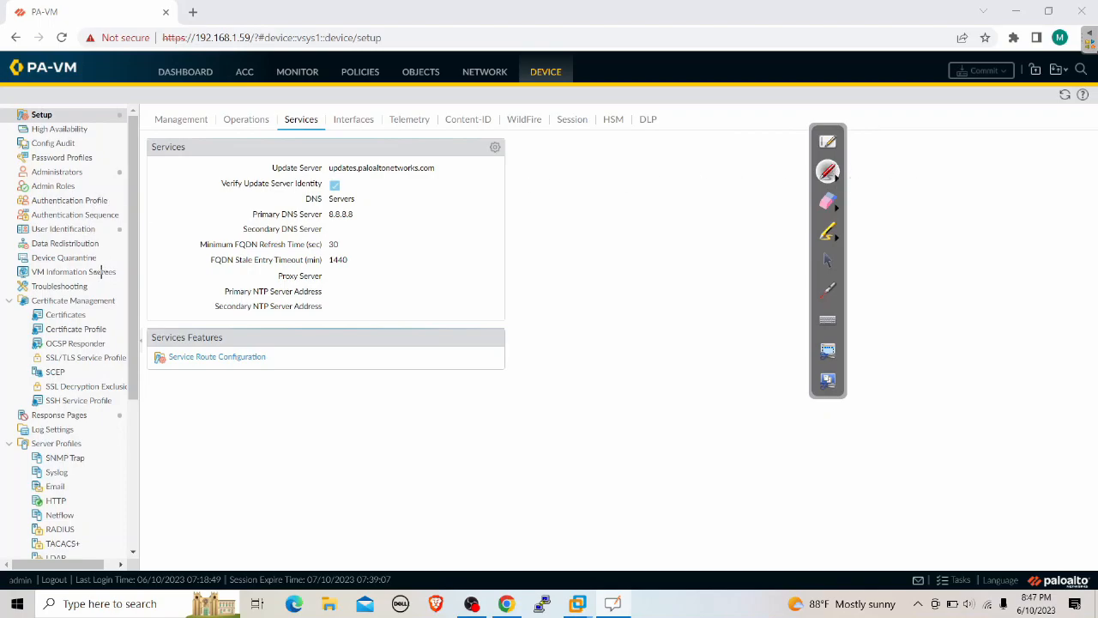
Draw a green arrow toward User Identification, then open the User Identification settings
left_click_drag(104, 230, 206, 169)
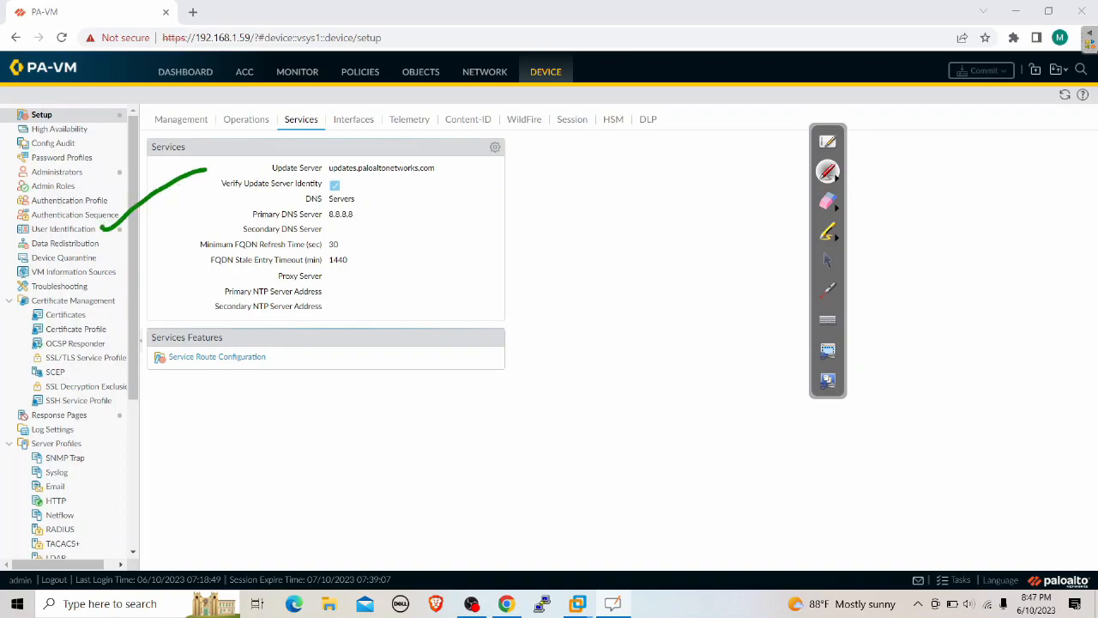
left_click_drag(101, 224, 109, 235)
left_click(827, 260)
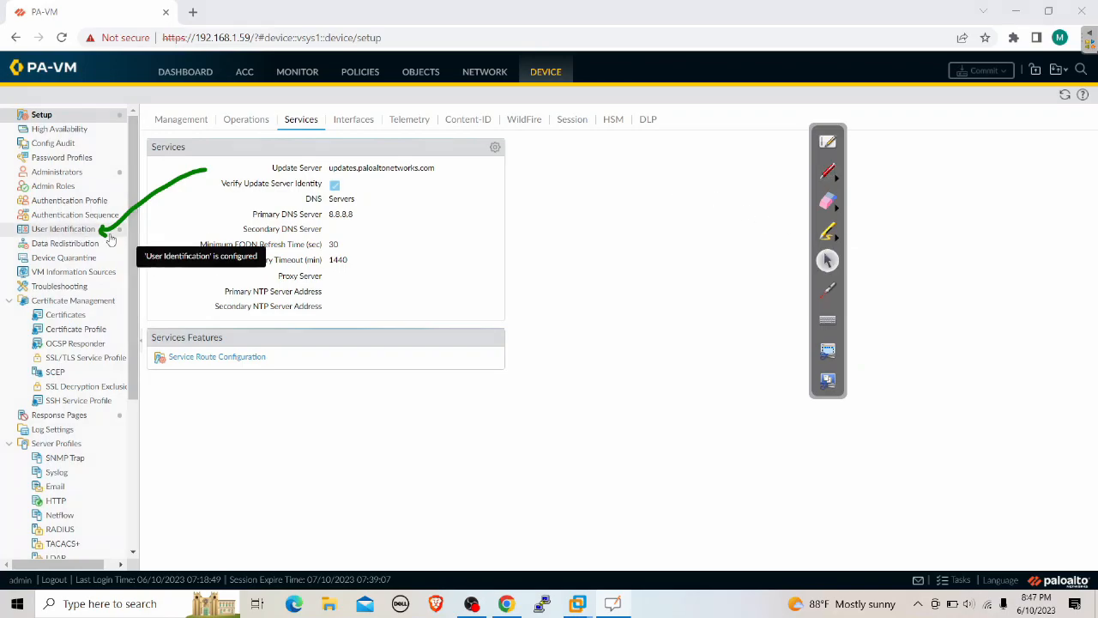
left_click(68, 230)
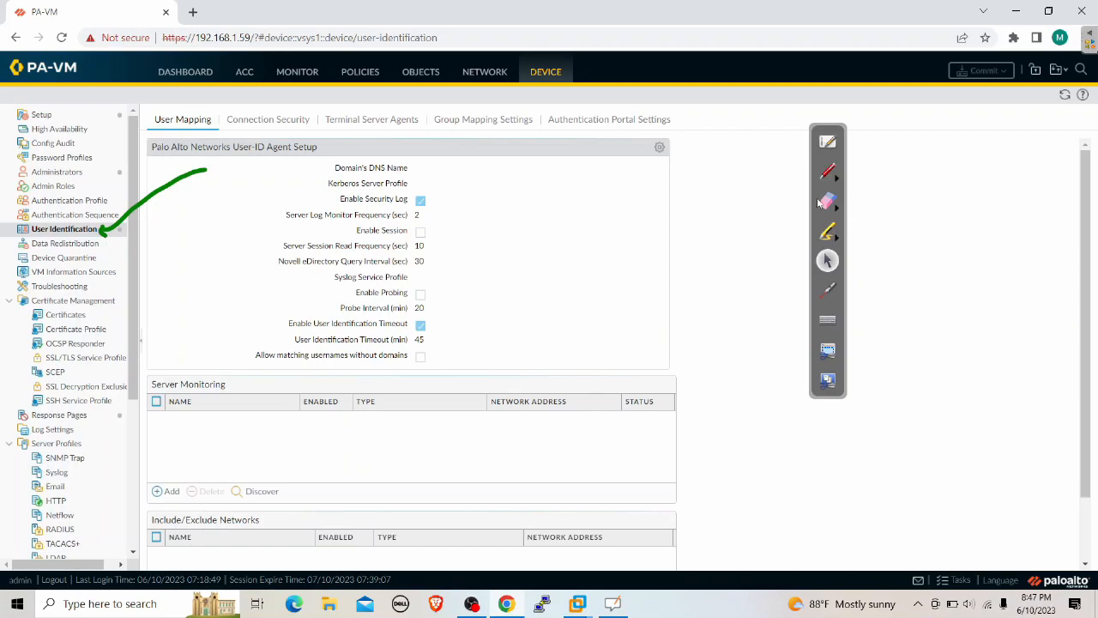
Erase the green arrow and open the User-ID Agent Setup dialog from its gear icon
left_click(828, 202)
left_click_drag(215, 168, 107, 228)
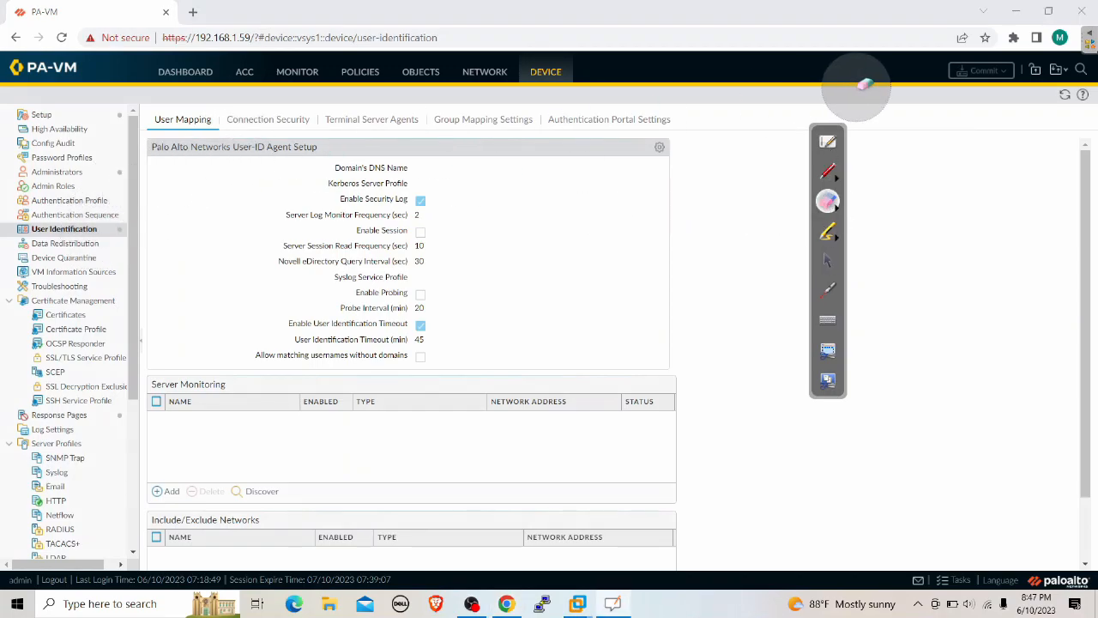
left_click(828, 261)
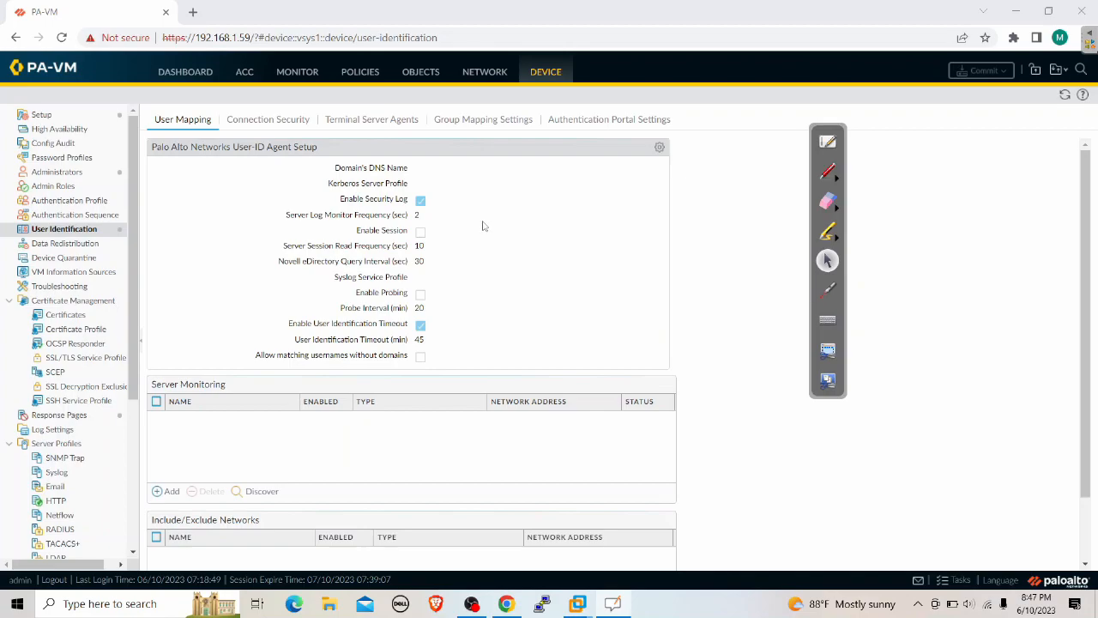
left_click(659, 148)
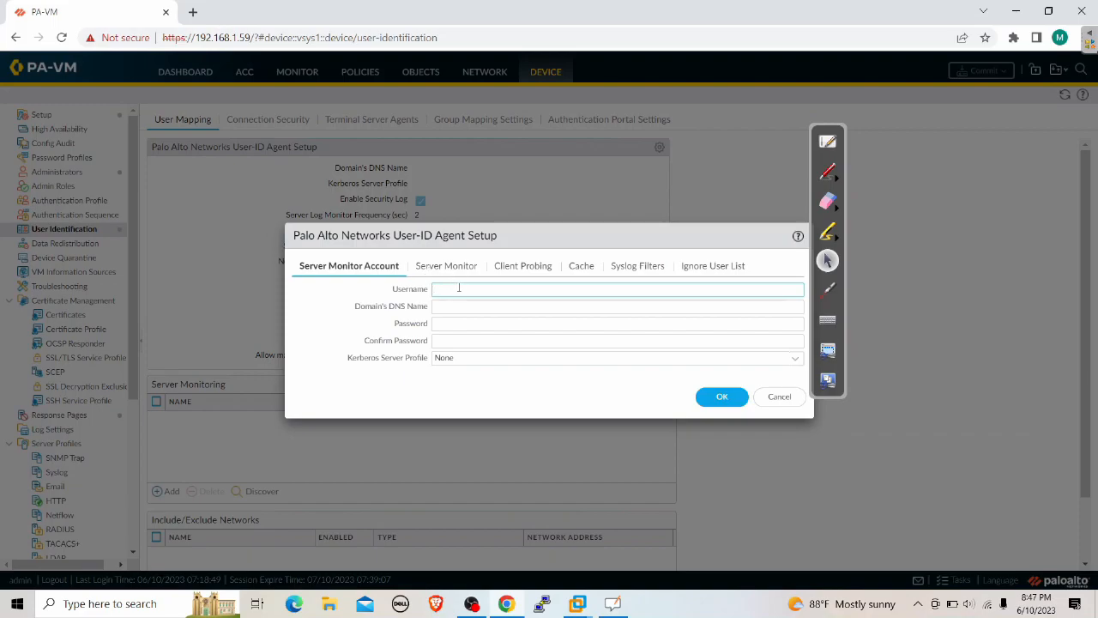
left_click(829, 173)
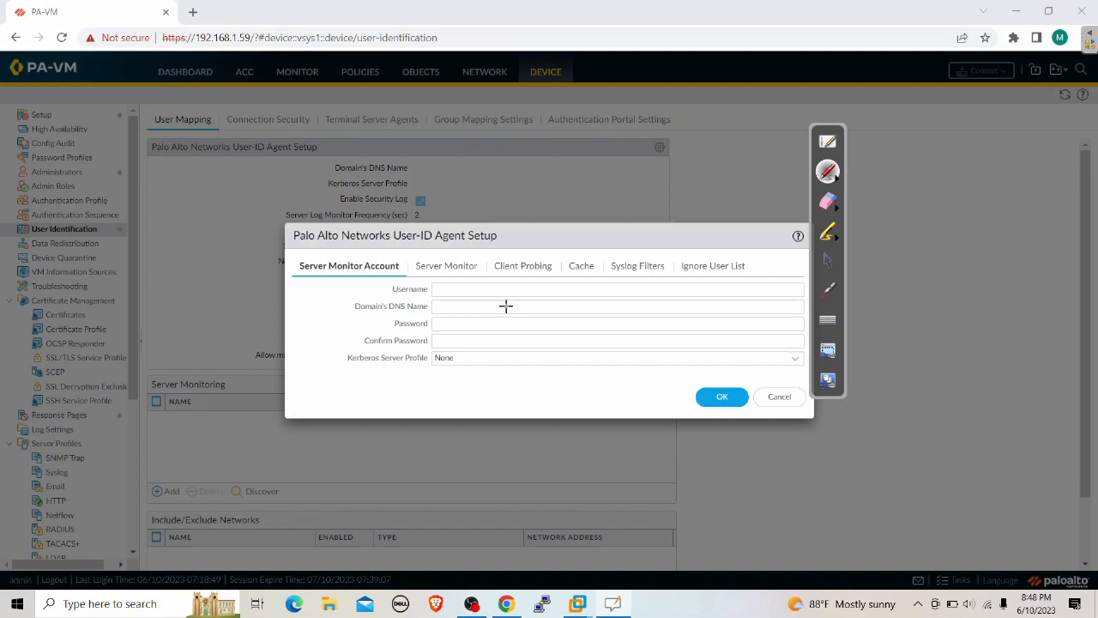
mouse_move(500, 308)
left_mouse_down()
mouse_move(506, 328)
mouse_move(537, 311)
left_mouse_up()
left_click_drag(519, 295, 530, 301)
left_click_drag(536, 288, 539, 303)
mouse_move(536, 289)
left_mouse_down()
mouse_move(559, 298)
mouse_move(583, 274)
mouse_move(599, 278)
mouse_move(594, 258)
left_mouse_up()
left_click_drag(586, 275, 645, 248)
mouse_move(655, 228)
left_mouse_down()
mouse_move(690, 227)
mouse_move(697, 197)
mouse_move(710, 211)
mouse_move(740, 177)
mouse_move(763, 175)
left_mouse_up()
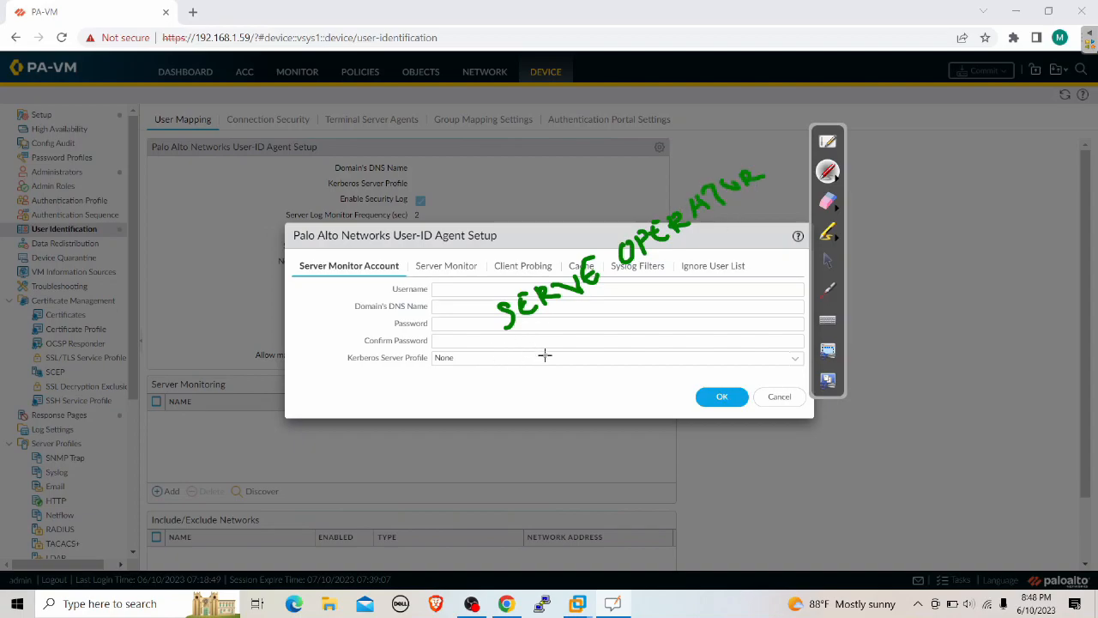
mouse_move(529, 351)
left_mouse_down()
mouse_move(537, 359)
mouse_move(523, 336)
mouse_move(556, 344)
mouse_move(570, 319)
mouse_move(577, 336)
mouse_move(580, 315)
mouse_move(601, 302)
mouse_move(612, 314)
mouse_move(614, 298)
mouse_move(656, 290)
mouse_move(670, 264)
mouse_move(694, 265)
left_mouse_up()
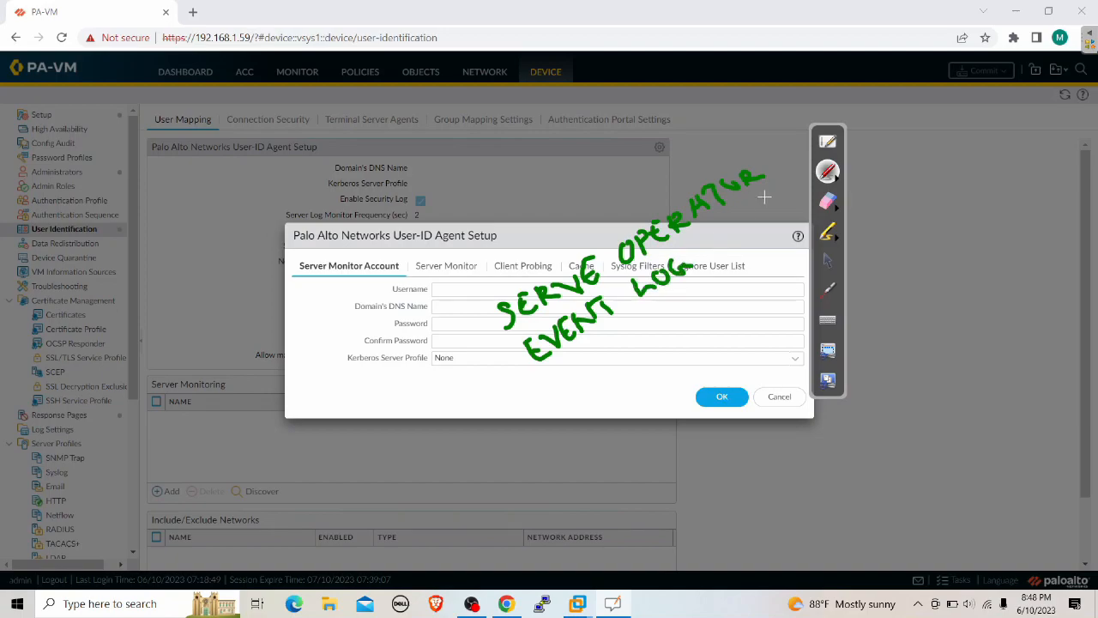
left_click(829, 135)
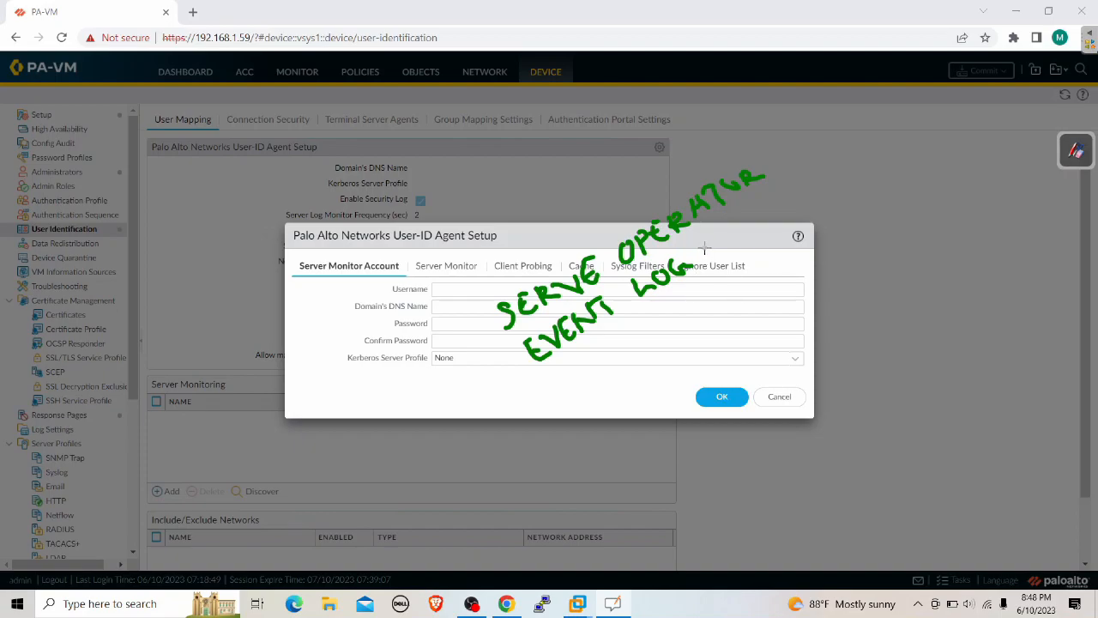
mouse_move(702, 243)
left_mouse_down()
mouse_move(714, 251)
mouse_move(773, 188)
mouse_move(828, 165)
mouse_move(820, 182)
left_mouse_up()
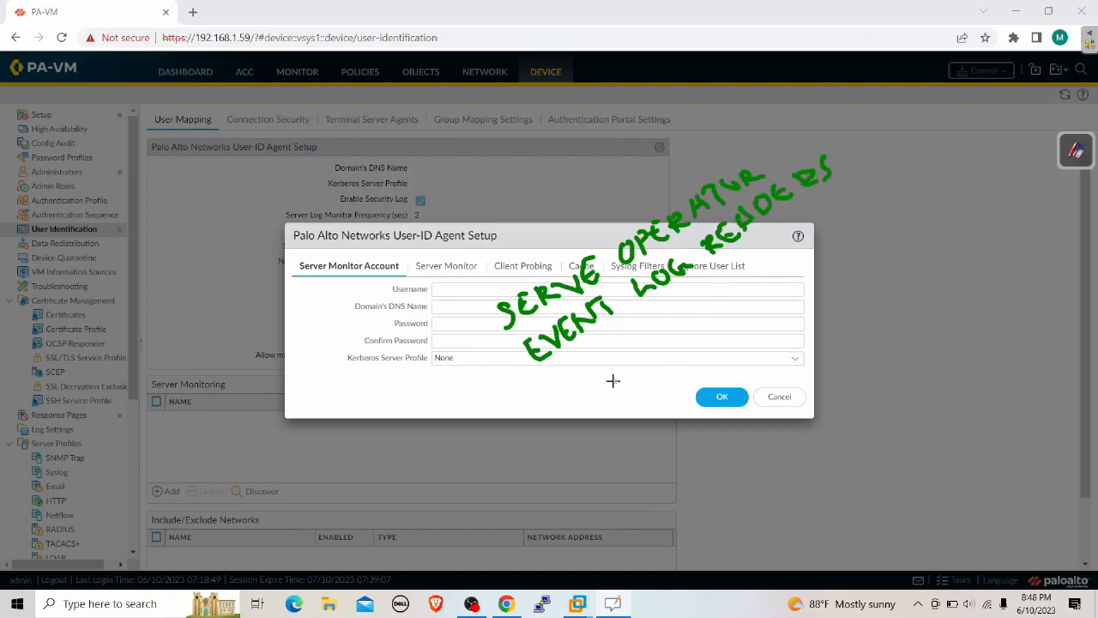
mouse_move(566, 391)
left_mouse_down()
mouse_move(563, 400)
mouse_move(620, 352)
mouse_move(645, 347)
mouse_move(703, 284)
mouse_move(724, 299)
mouse_move(715, 285)
left_mouse_up()
mouse_move(771, 247)
left_mouse_down()
mouse_move(788, 250)
mouse_move(861, 188)
mouse_move(859, 204)
mouse_move(865, 167)
mouse_move(898, 171)
mouse_move(917, 155)
mouse_move(934, 158)
left_mouse_up()
mouse_move(485, 317)
left_mouse_down()
mouse_move(480, 362)
mouse_move(525, 419)
mouse_move(564, 432)
left_mouse_up()
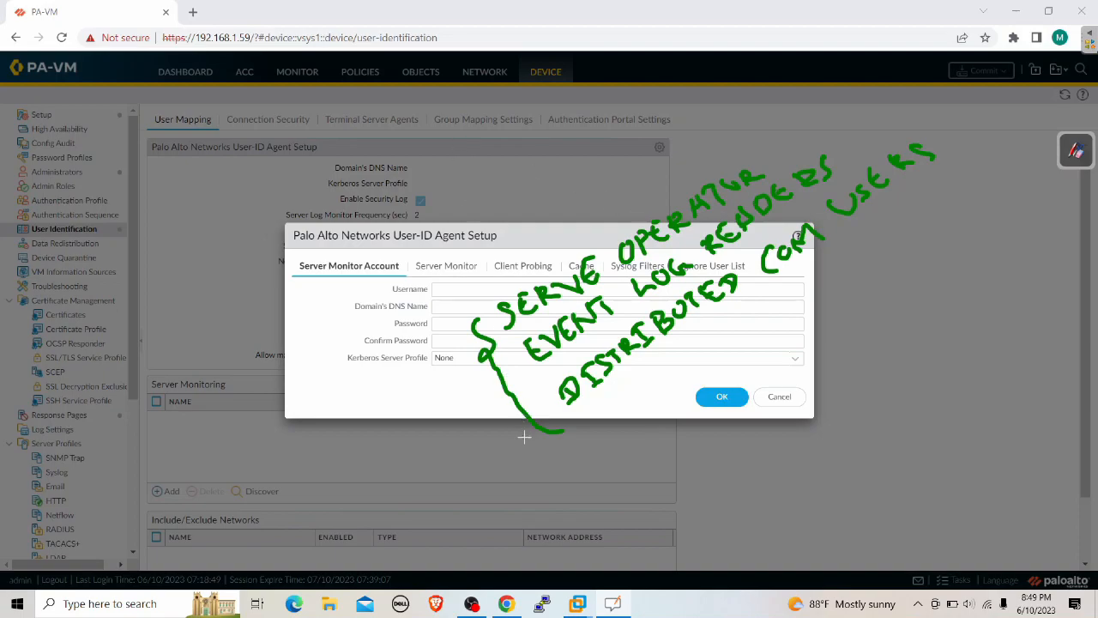
left_click(1077, 154)
left_click(1076, 82)
mouse_move(931, 159)
left_mouse_down()
mouse_move(919, 184)
mouse_move(520, 414)
mouse_move(503, 323)
mouse_move(789, 184)
mouse_move(662, 294)
mouse_move(541, 352)
left_mouse_up()
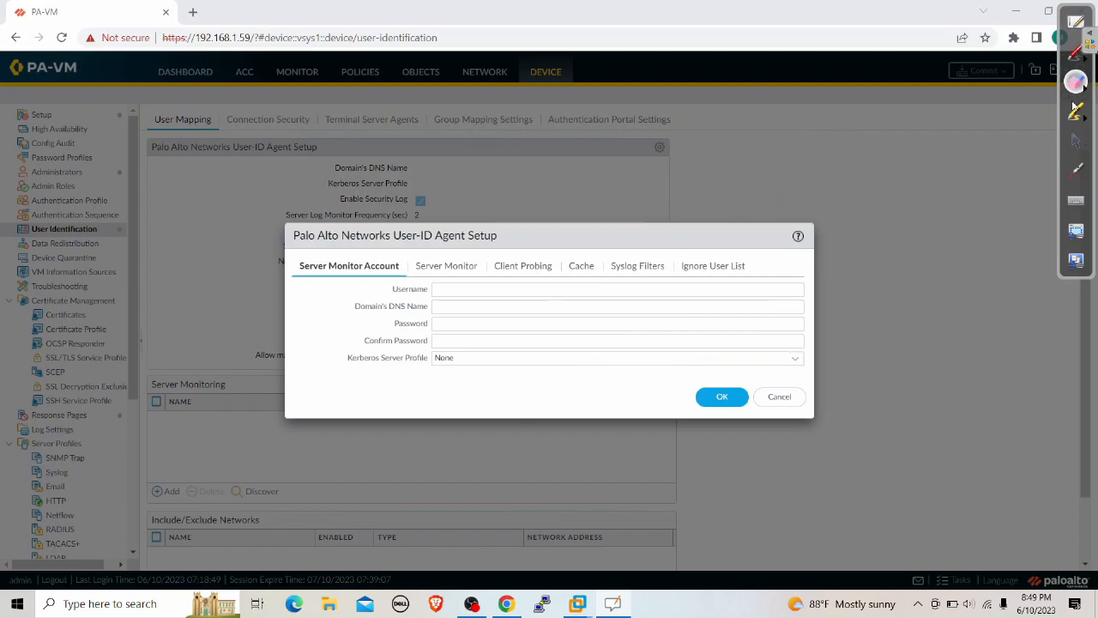
Switch to the INTERNET virtual machine and sign in to the server with its password
left_click(1077, 141)
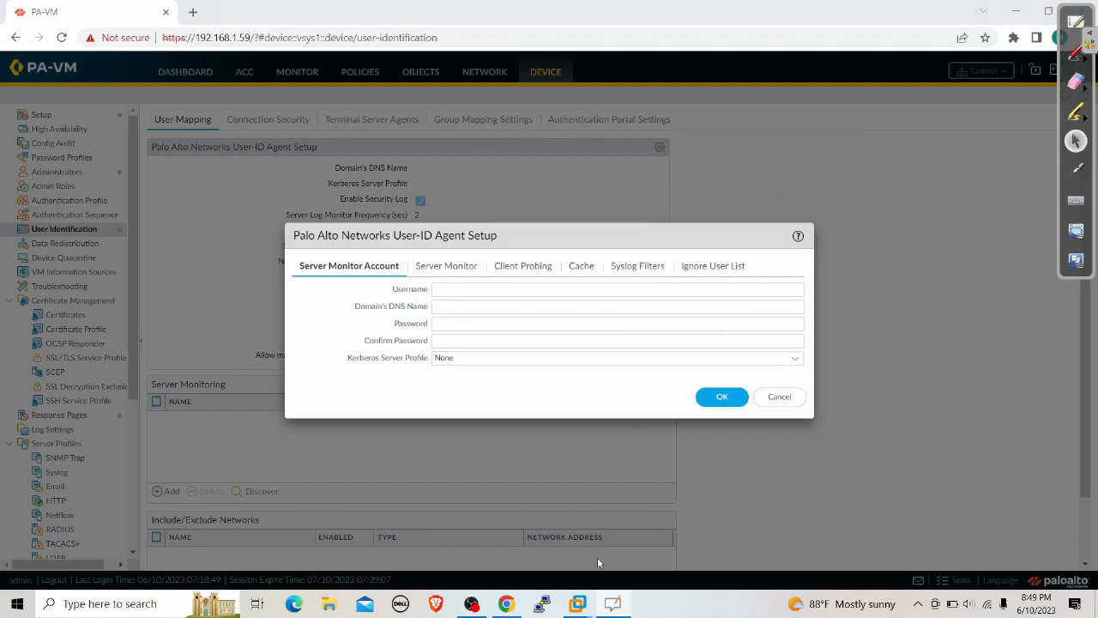
mouse_move(577, 603)
left_click(723, 498)
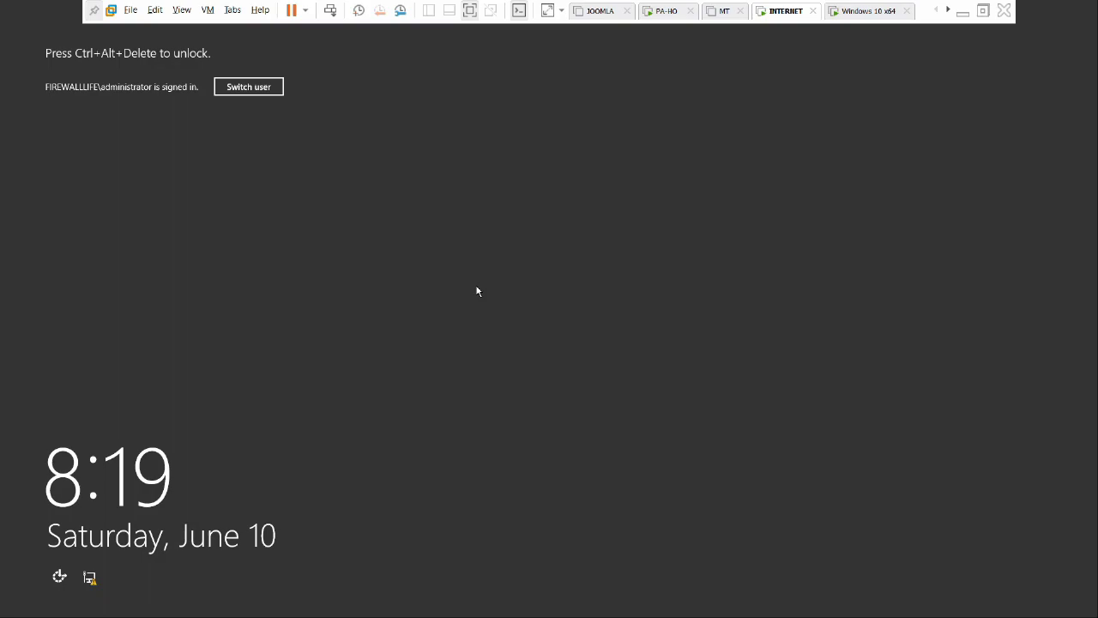
key("ctrl+alt+Insert")
type("P")
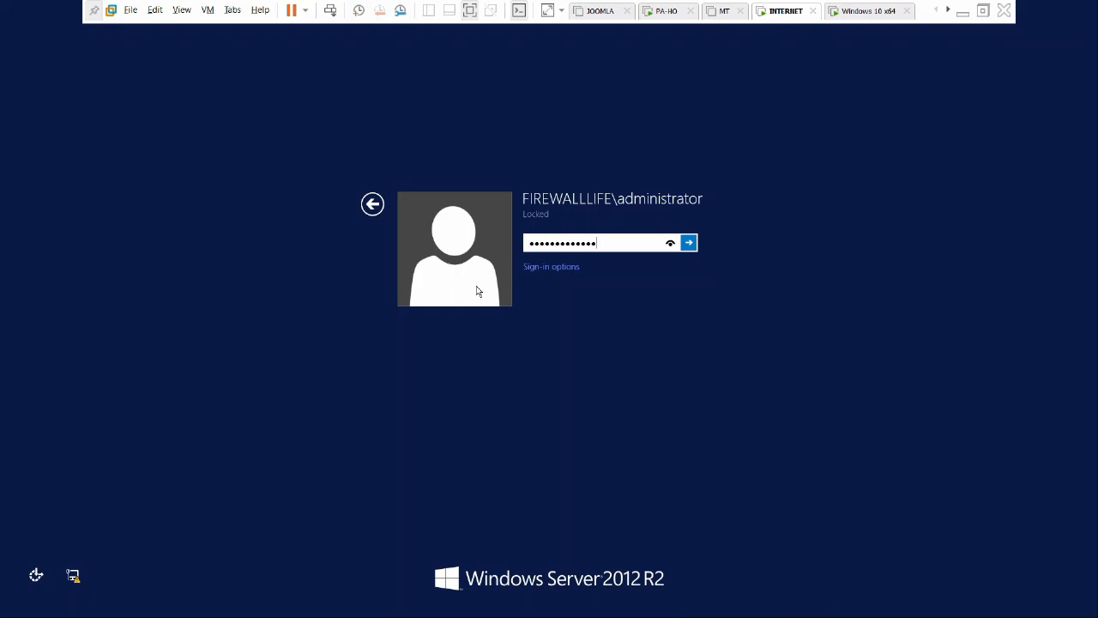
key("Return")
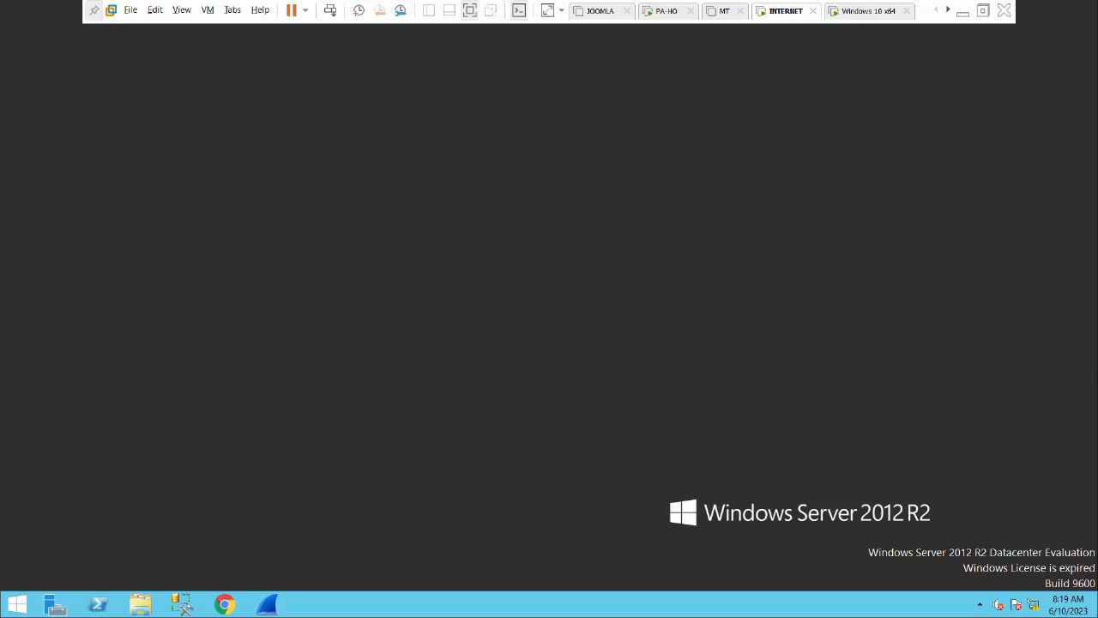
Search 'ac' in Start to launch Active Directory Users and Computers and open the Users container's menu
left_click(17, 604)
type("ac")
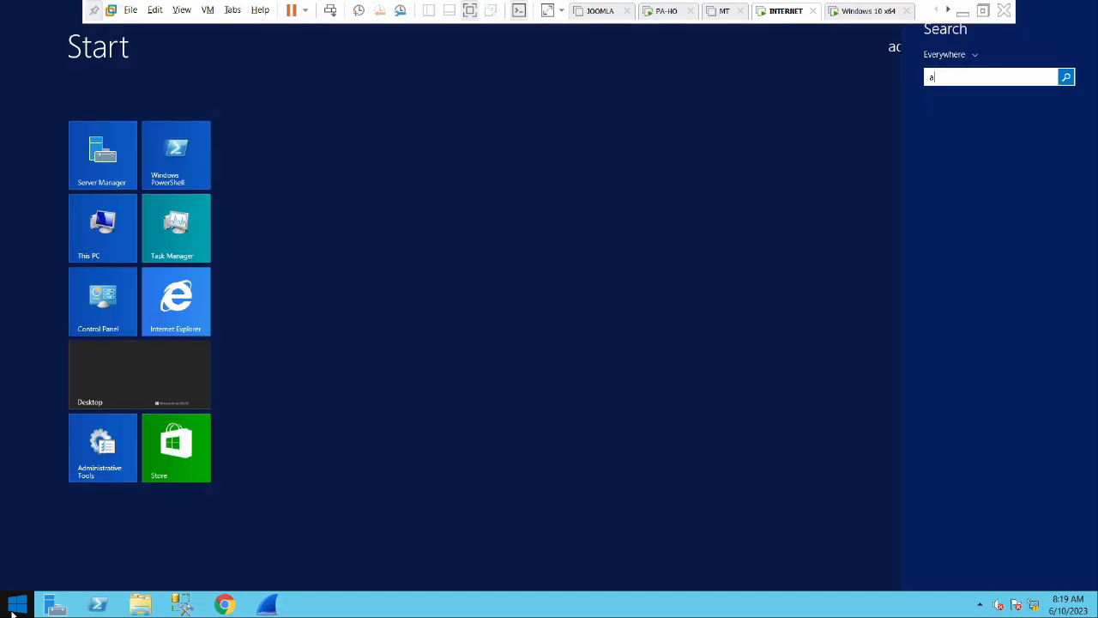
left_click(1002, 152)
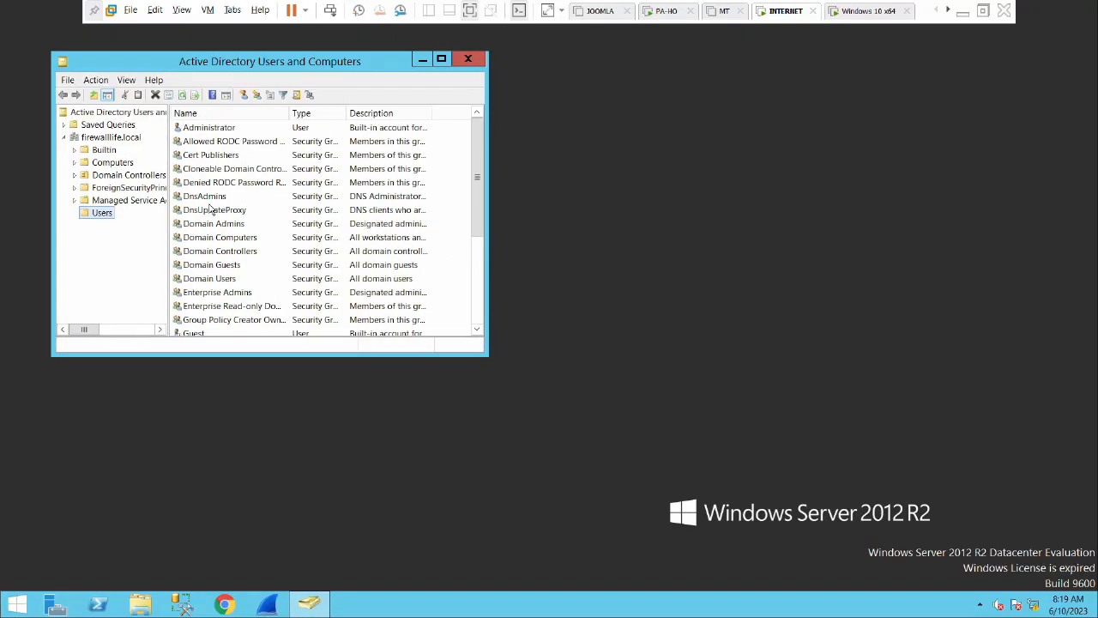
right_click(108, 215)
Start a new user in Users, entering its first name and a Palo Alto logon name
mouse_move(155, 252)
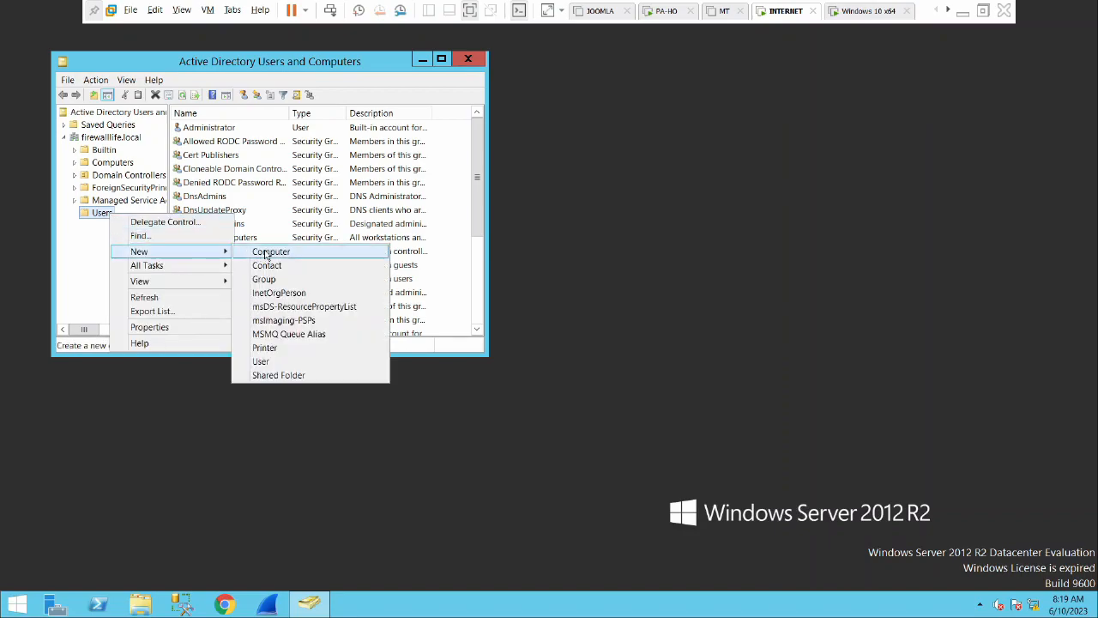
left_click(290, 361)
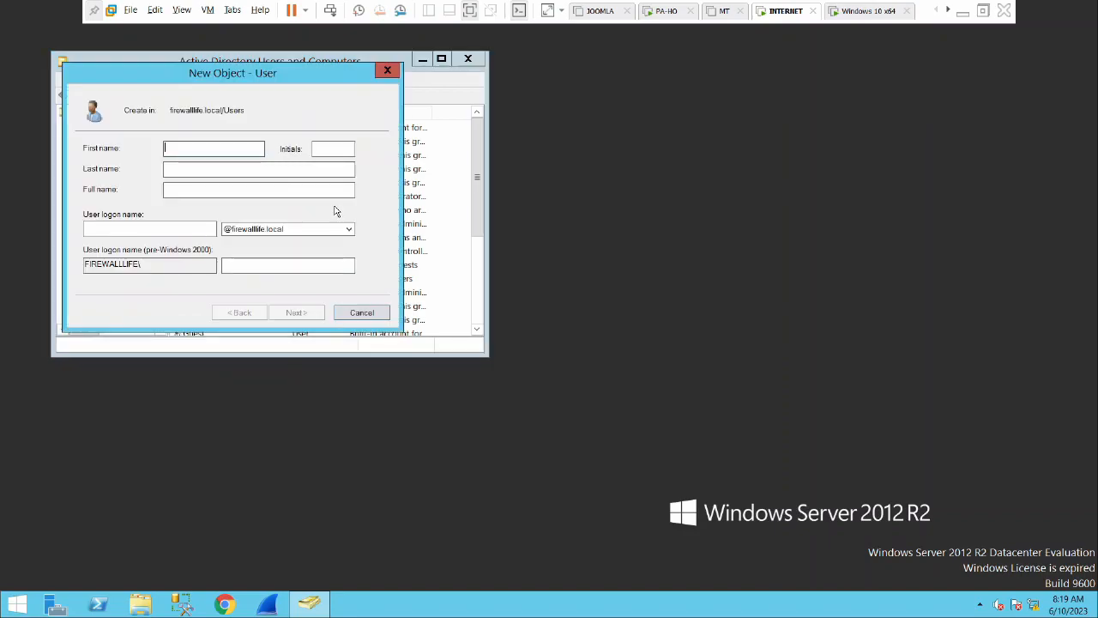
type("Palo")
key("Tab")
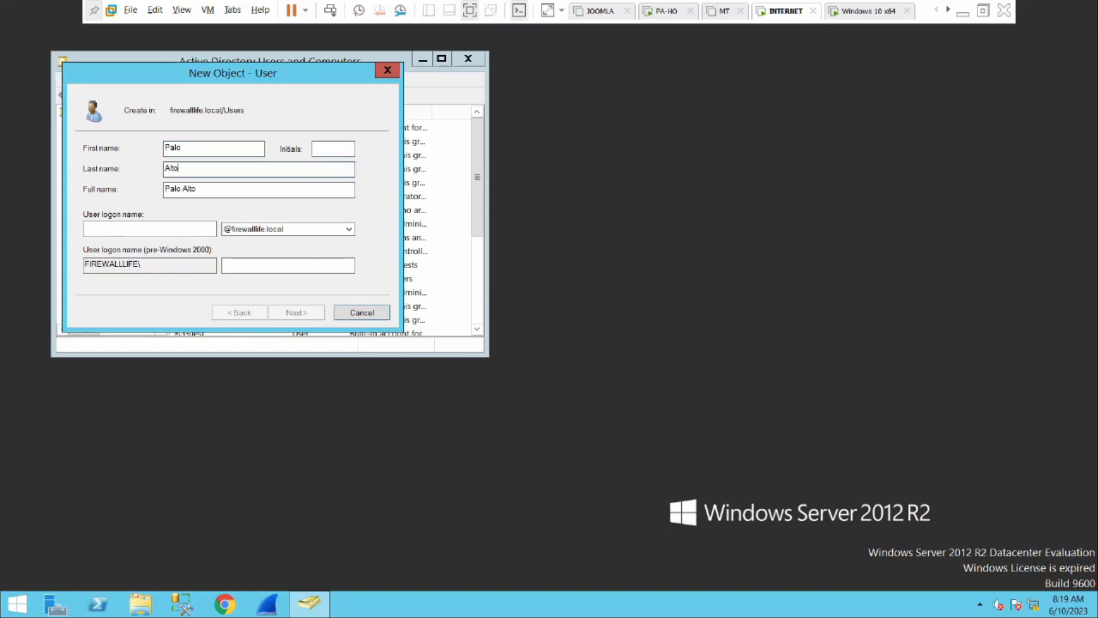
key("Tab")
key("Tab")
type("paloalt")
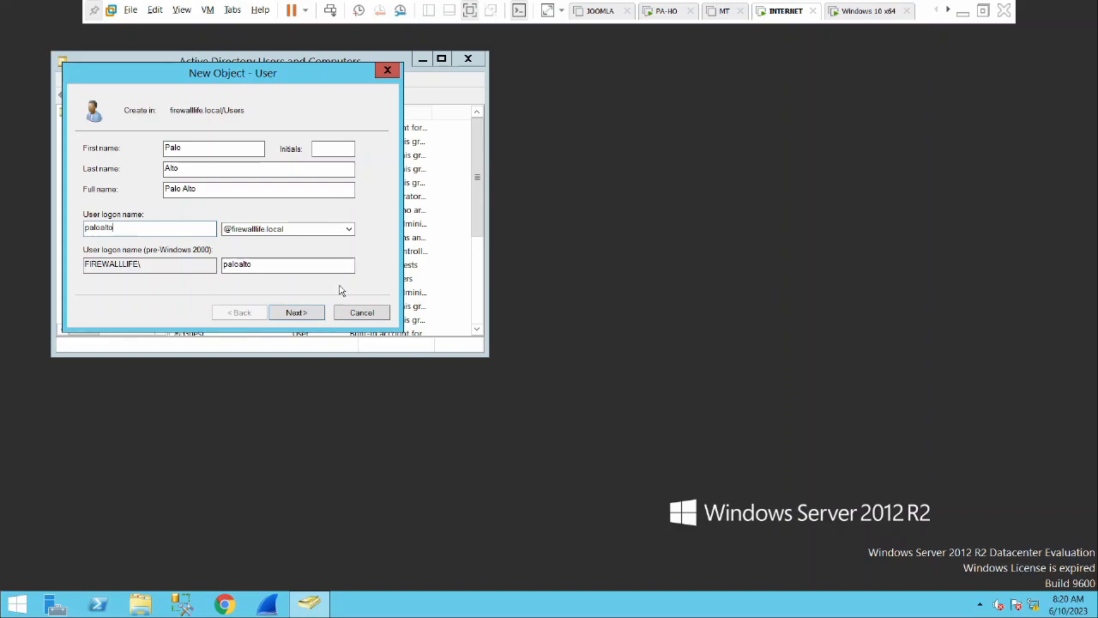
left_click(296, 312)
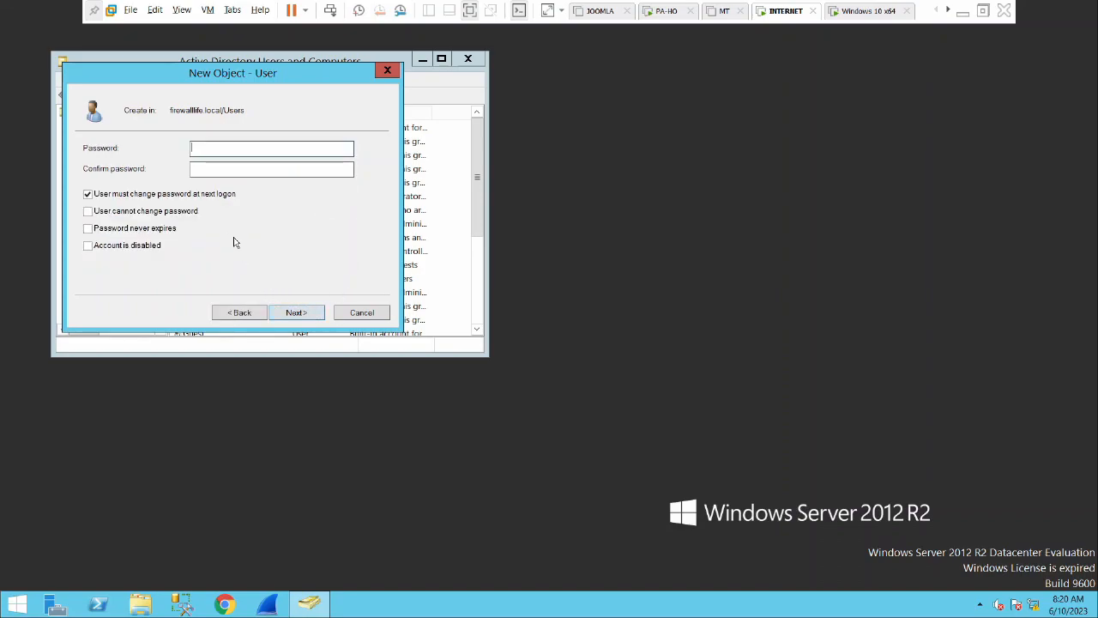
Untick 'must change password at next logon', set and confirm the password, and finish the wizard
left_click(123, 198)
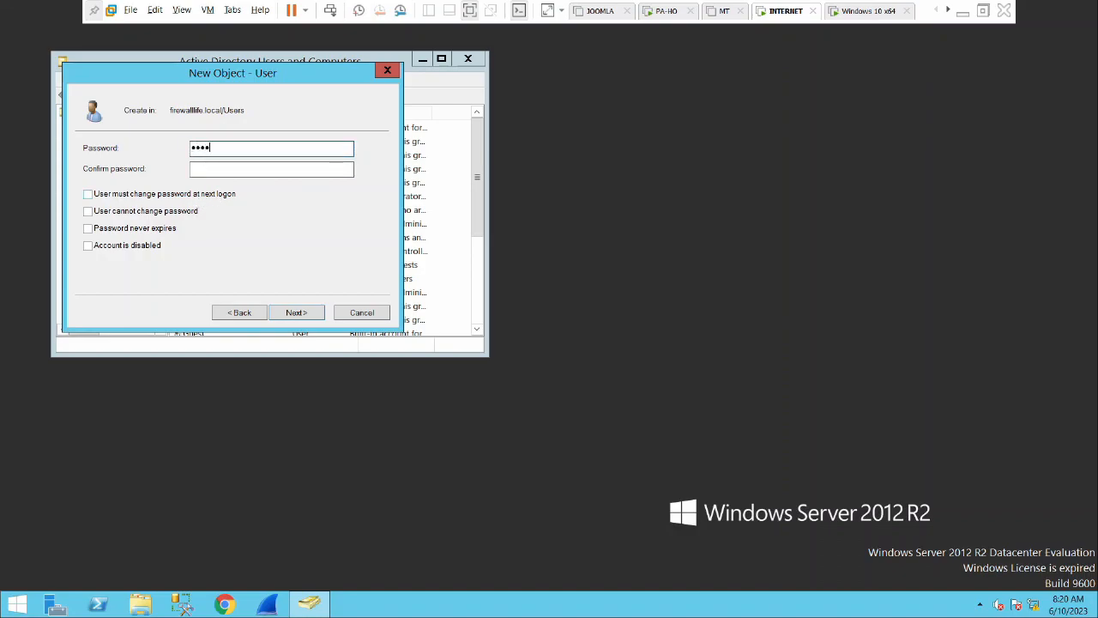
type("••••")
key("Tab")
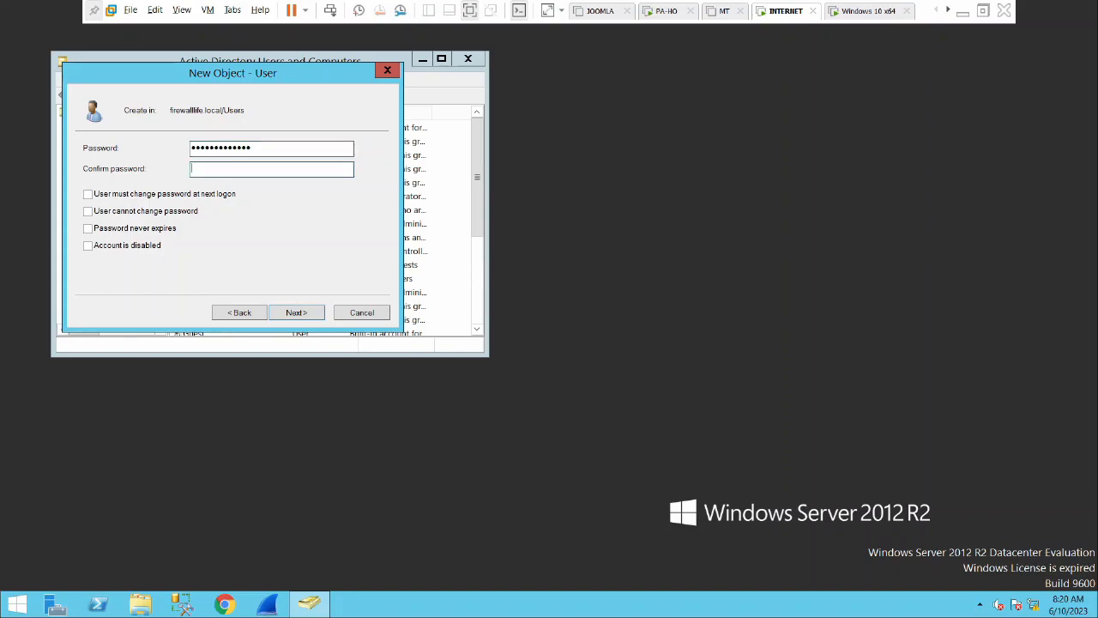
type("•••••••••")
left_click(292, 312)
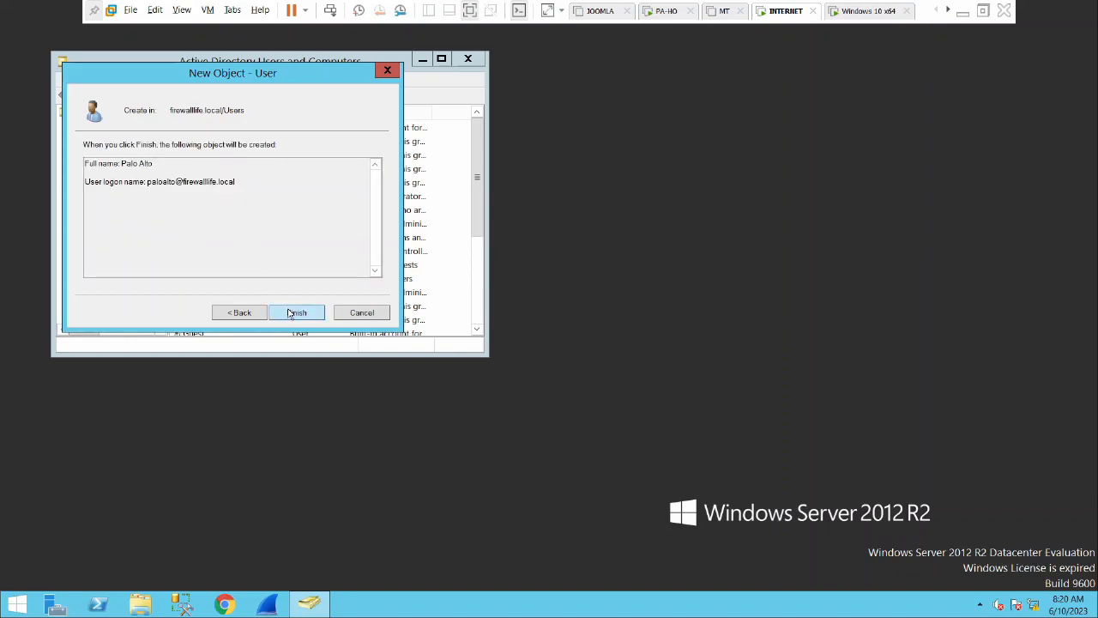
left_click(292, 312)
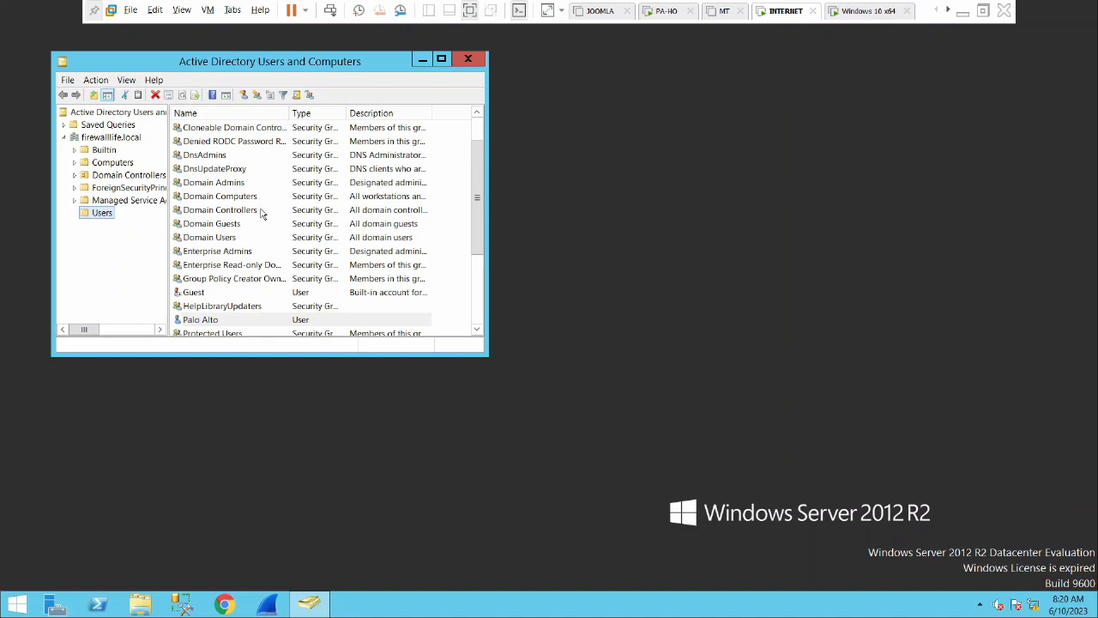
In the Palo Alto account's Member Of tab, add the Distributed COM Users group
right_click(220, 322)
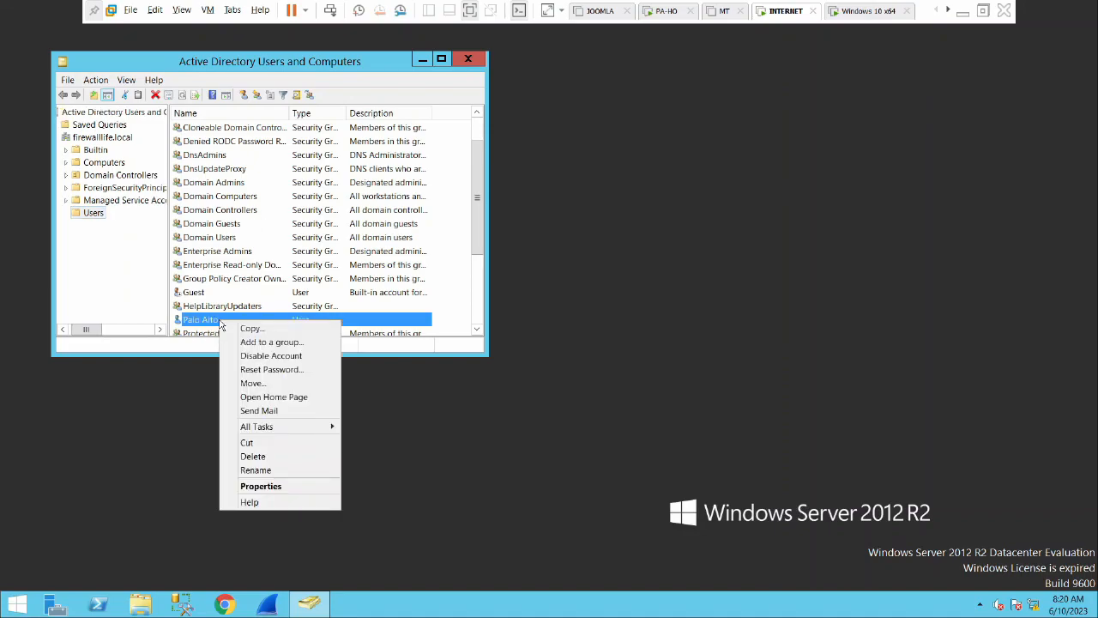
left_click(289, 486)
left_click(398, 74)
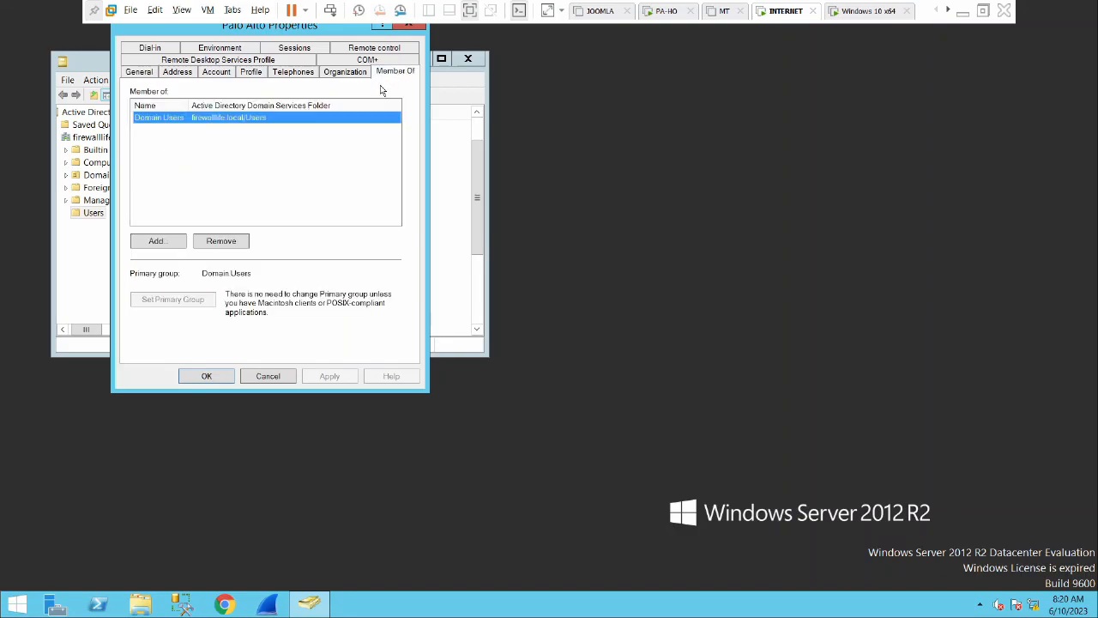
left_click(158, 241)
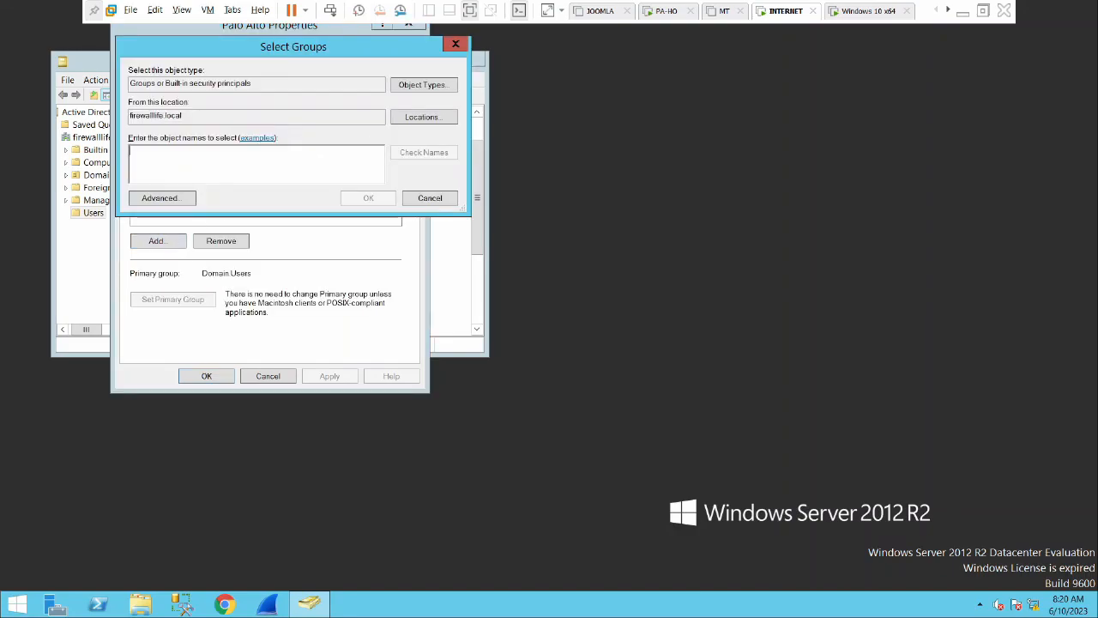
type("dis")
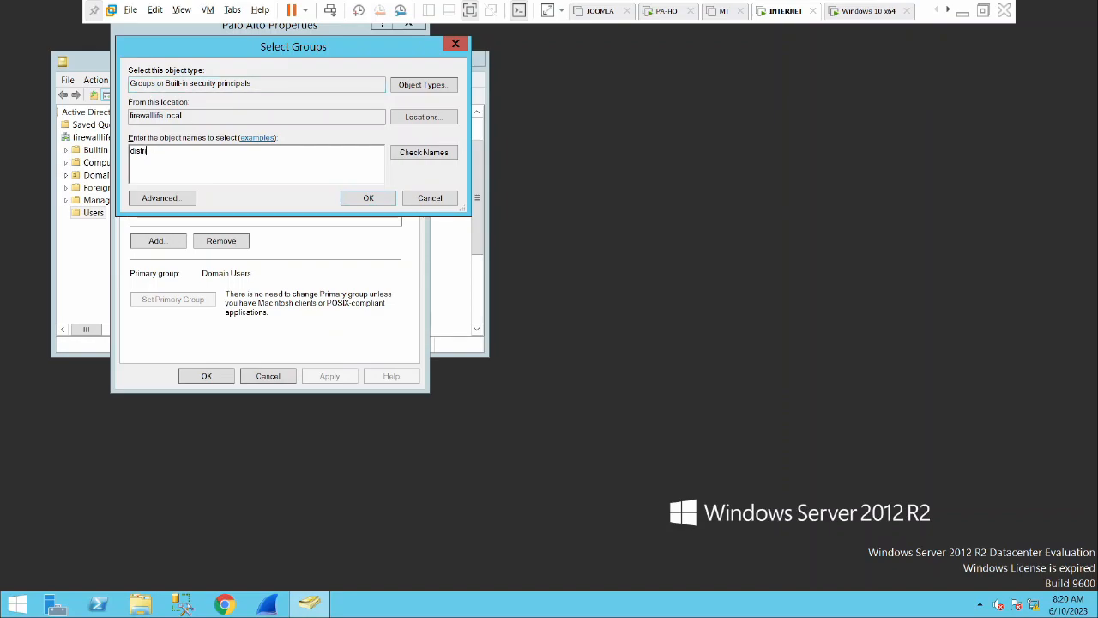
type("tr")
left_click(422, 153)
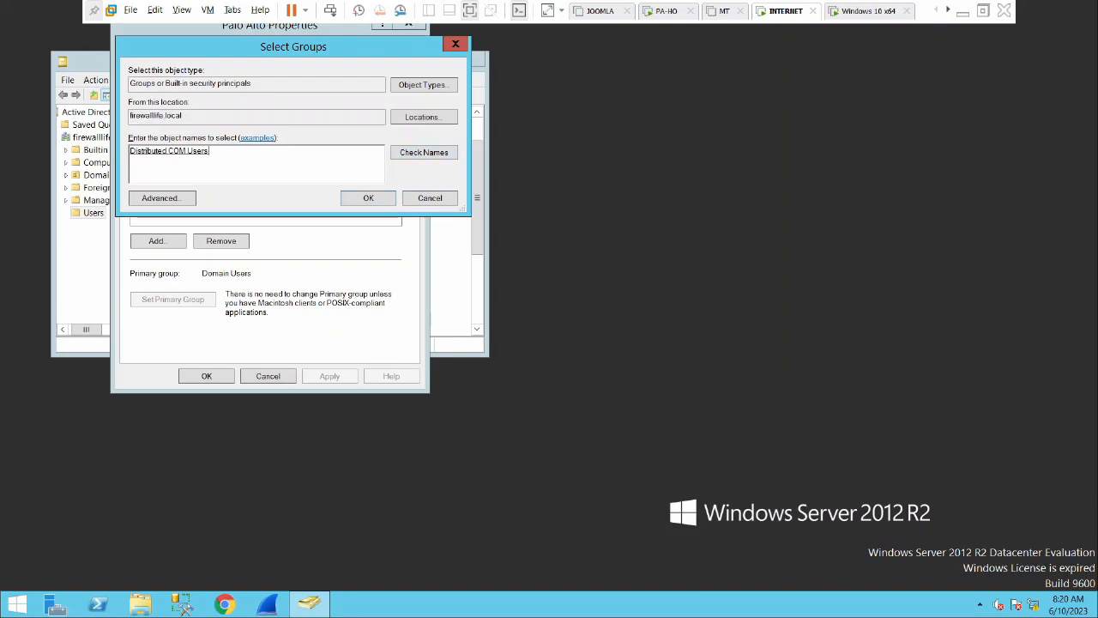
left_click(354, 201)
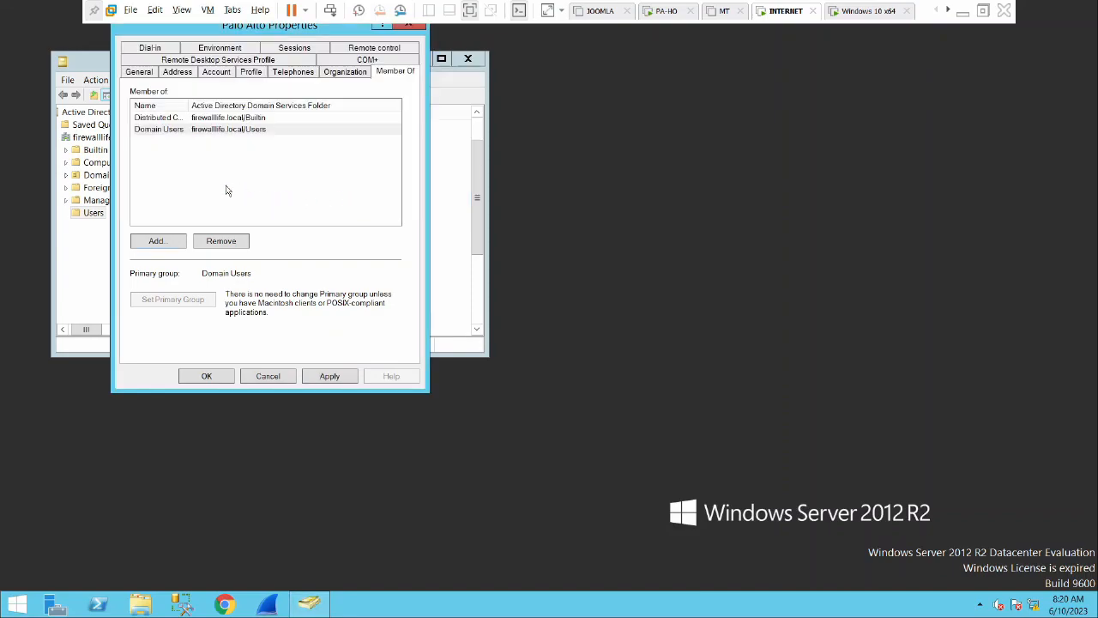
Also add Server Operators and Event Log Readers, then save the account's group memberships
left_click(166, 243)
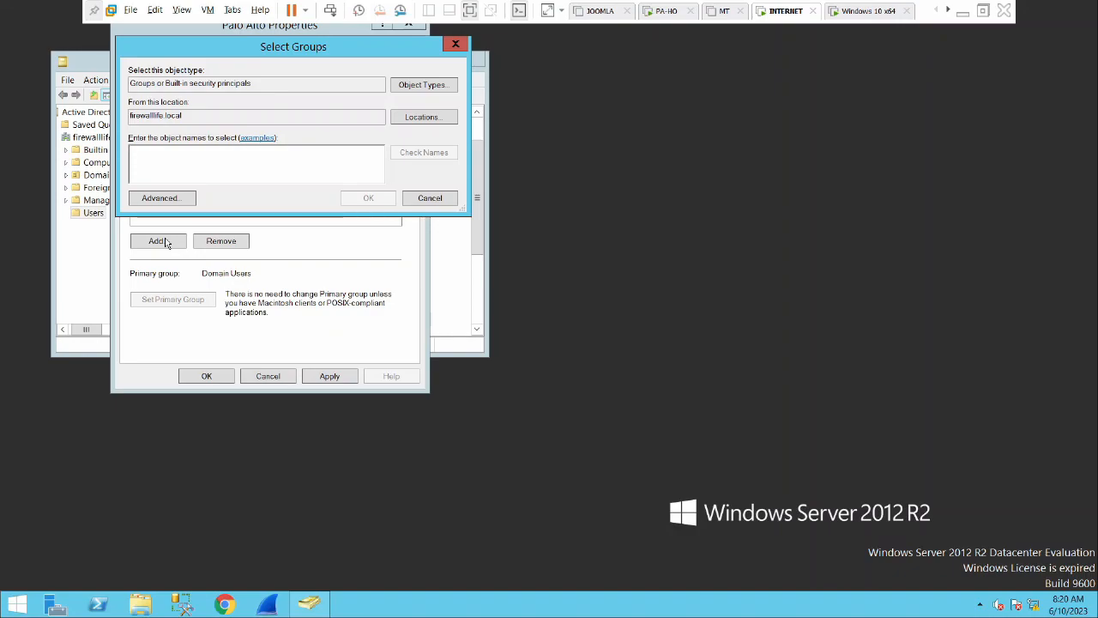
type("server")
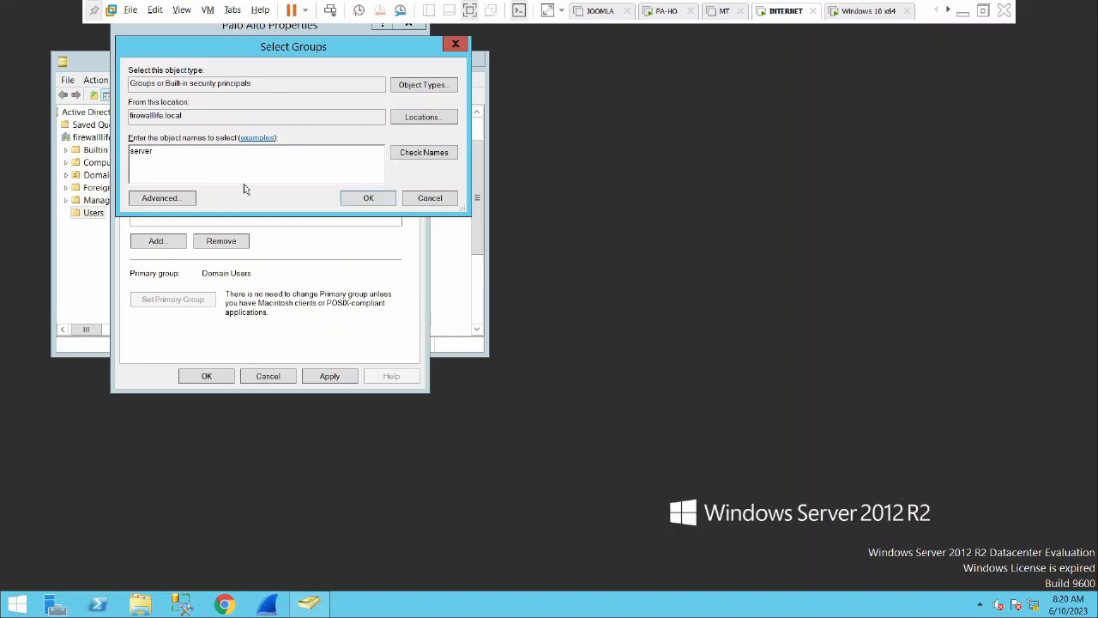
left_click(423, 152)
left_click(364, 199)
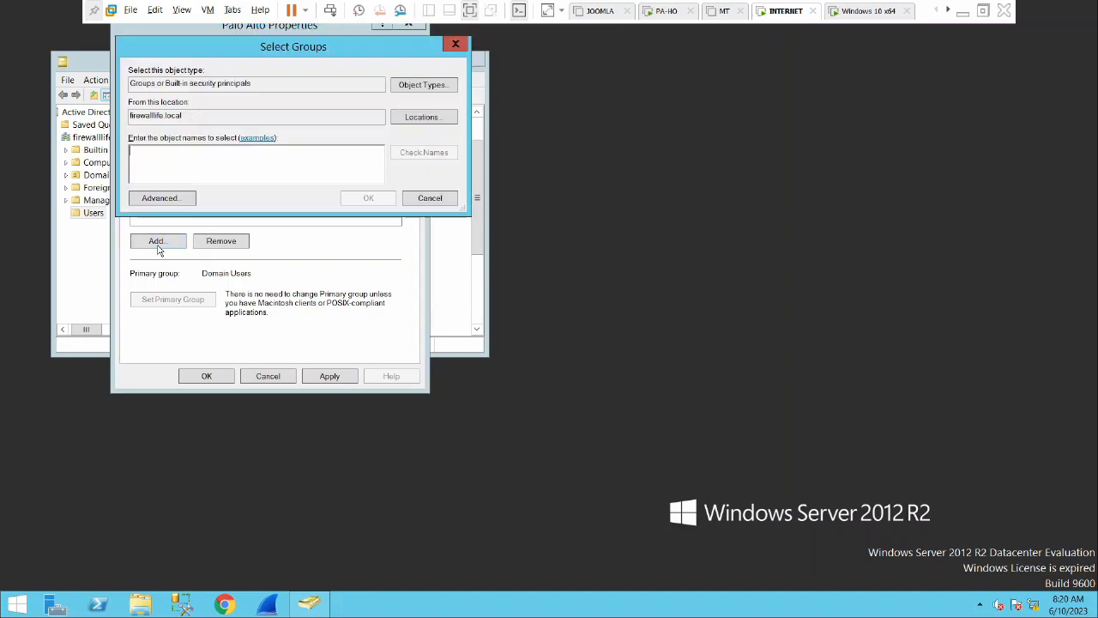
type("event")
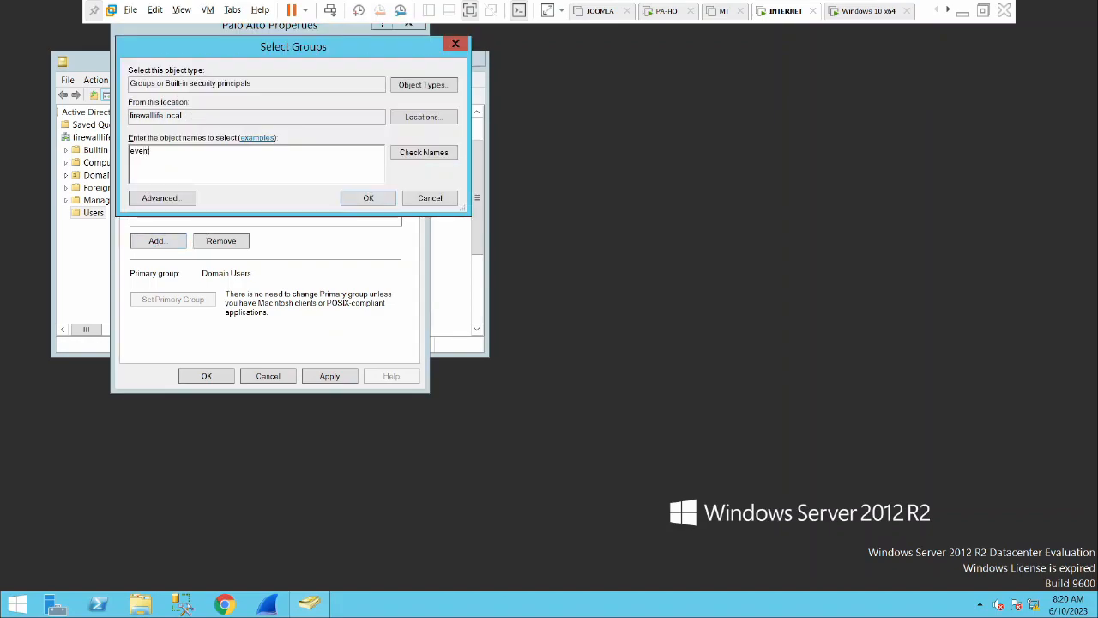
left_click(431, 158)
left_click(368, 197)
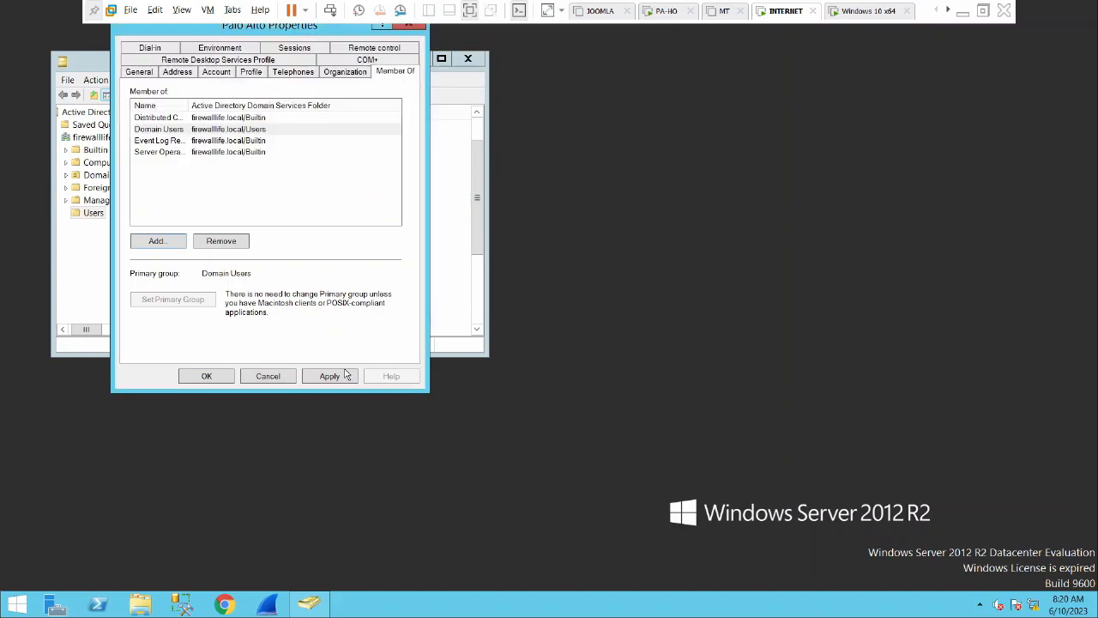
left_click(206, 376)
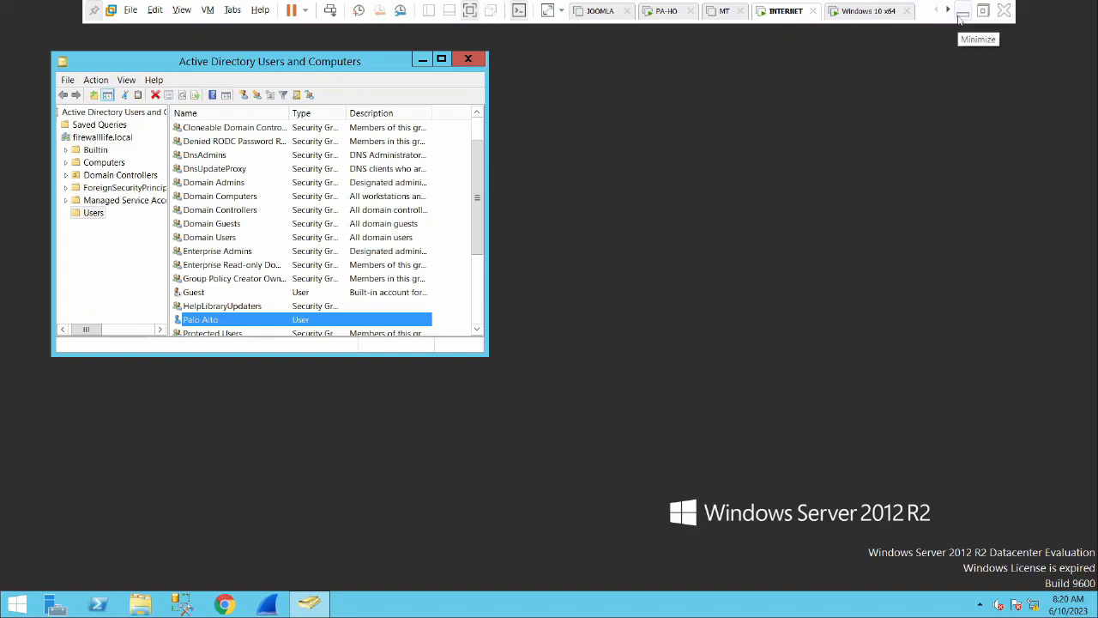
Close ADUC and return to the domain DNS name field of the PA-VM agent setup
left_click(468, 59)
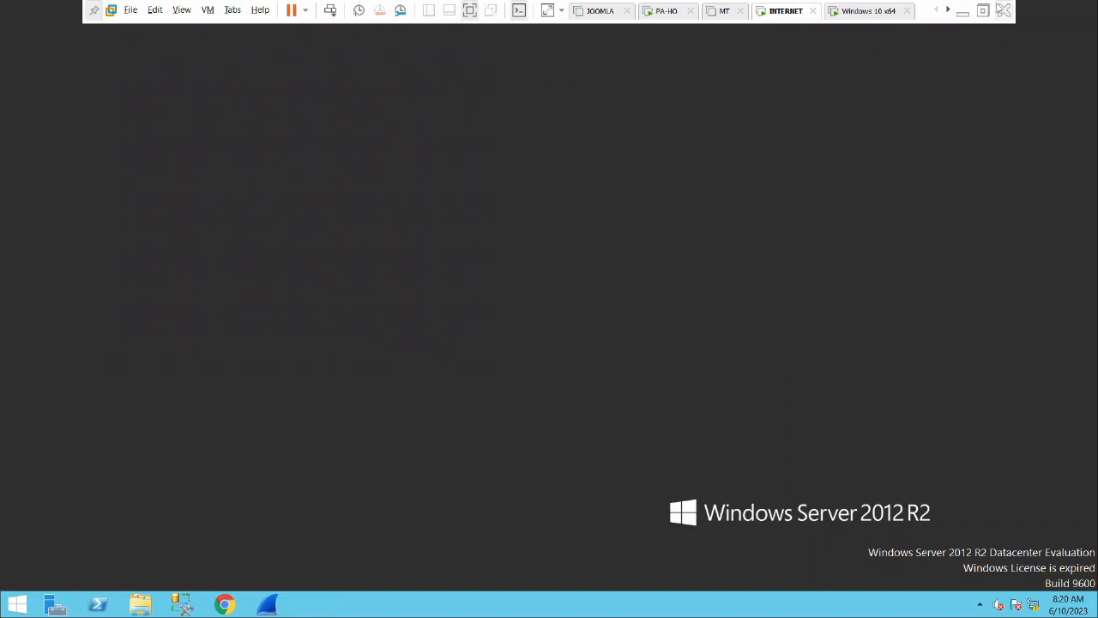
left_click(963, 10)
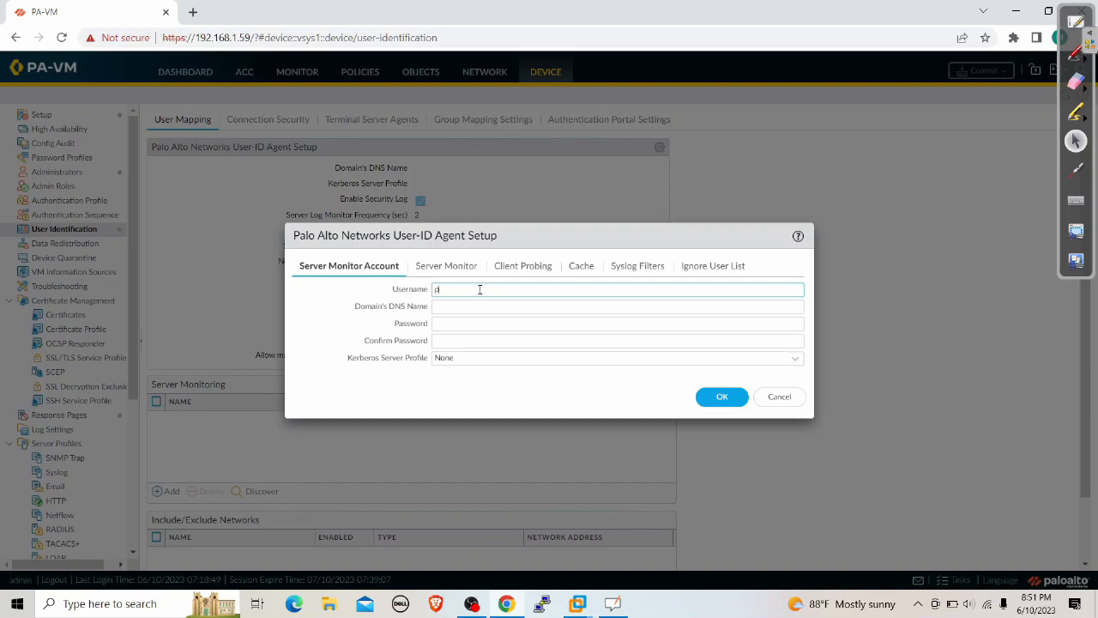
key("Tab")
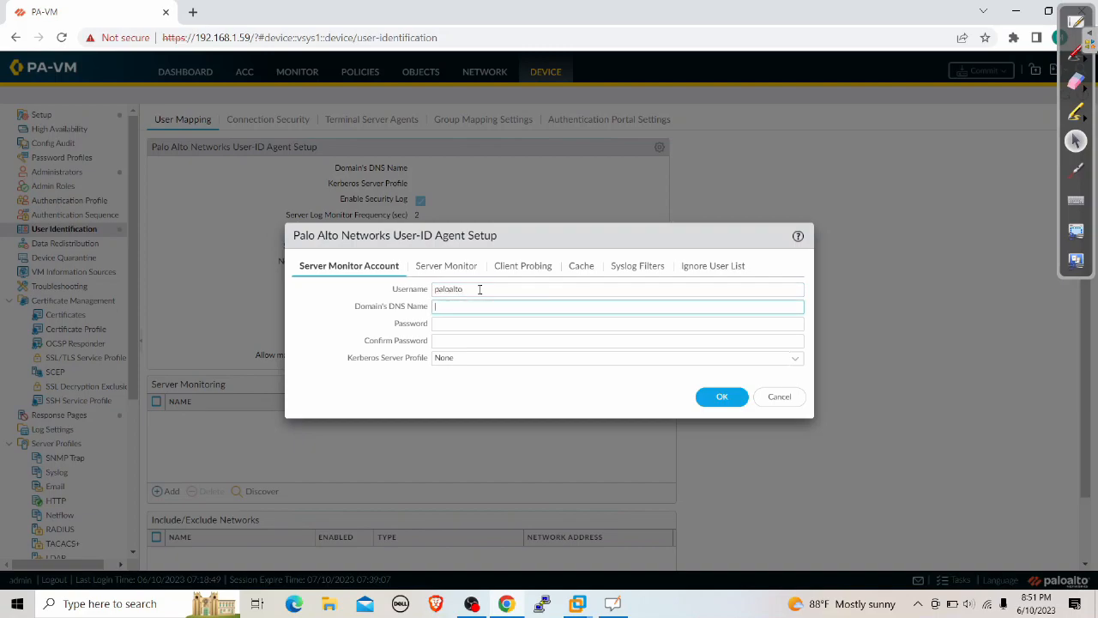
On the Windows Server VM, open Active Directory Users and Computers to confirm the domain firewalllife.local
mouse_move(576, 605)
left_click(715, 514)
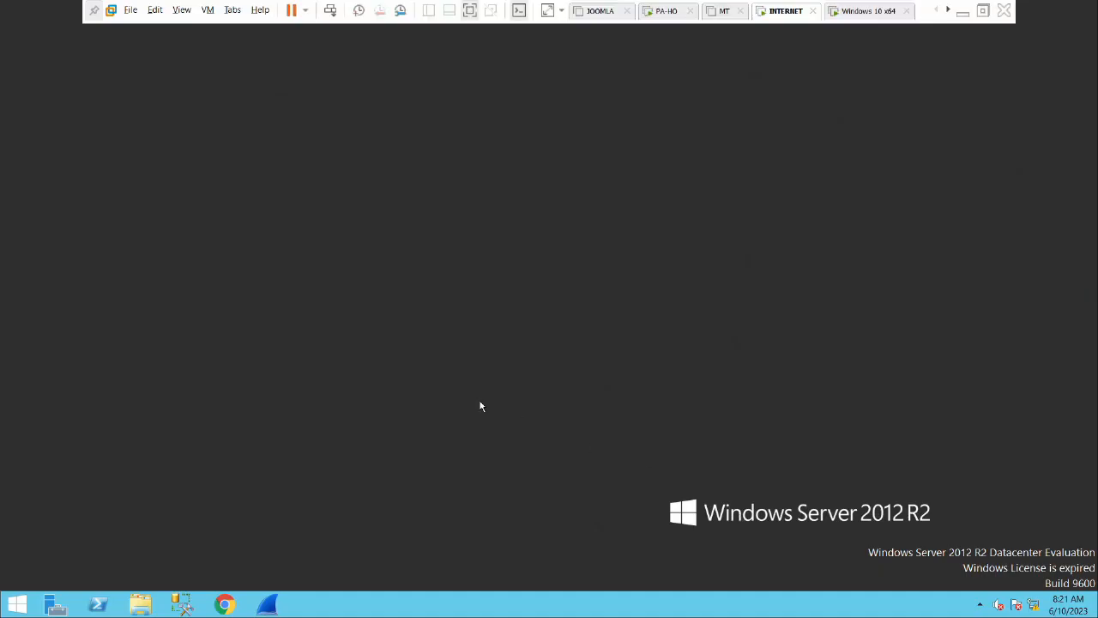
left_click(17, 605)
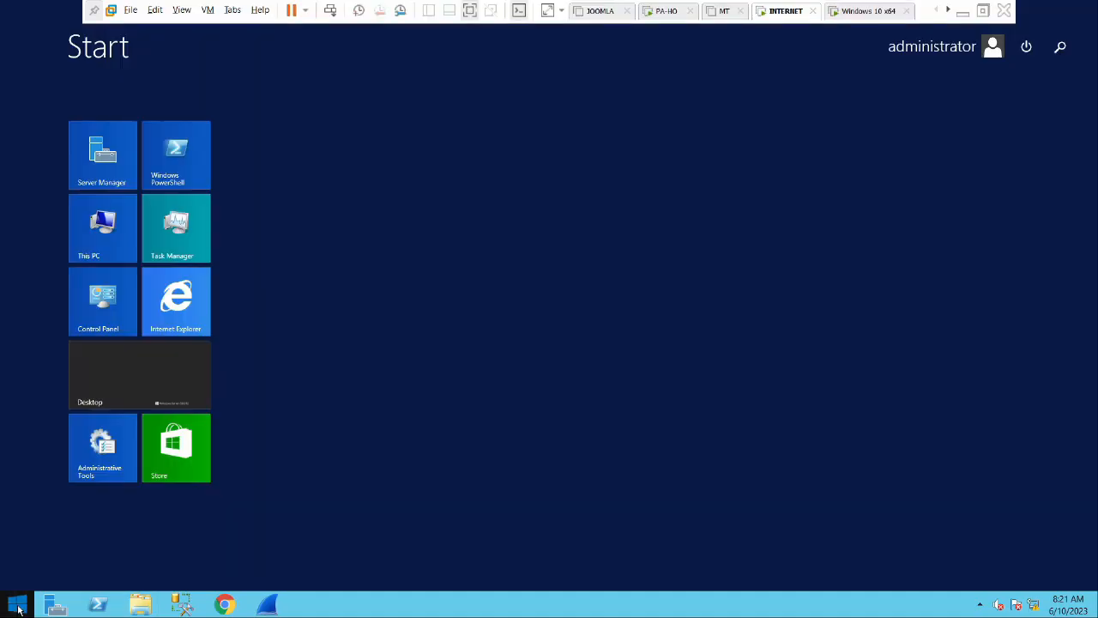
type("ac")
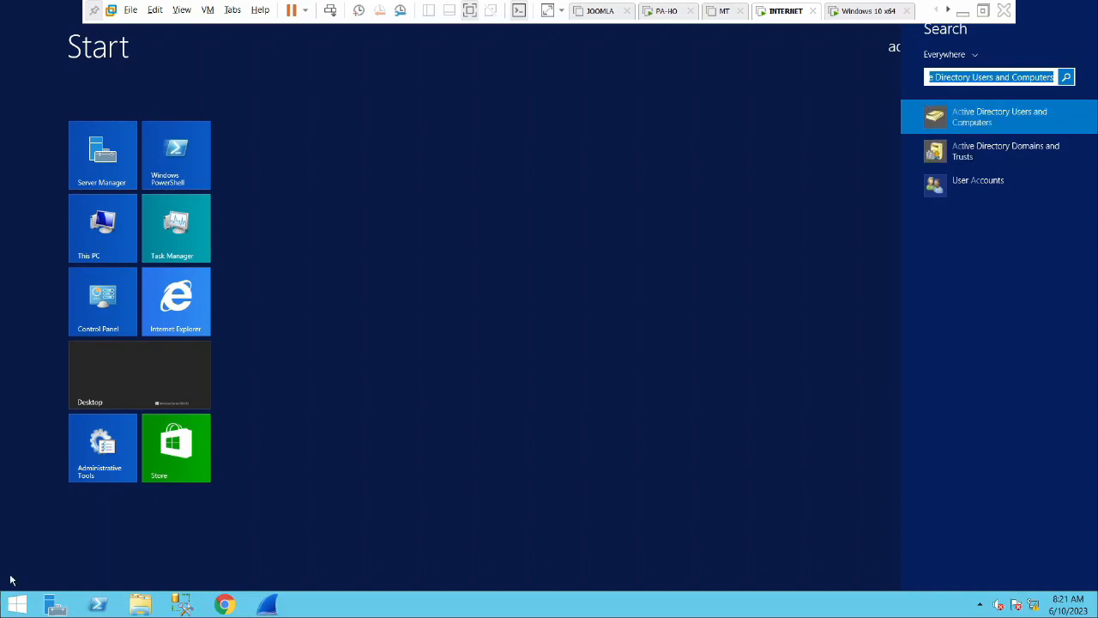
left_click(1038, 111)
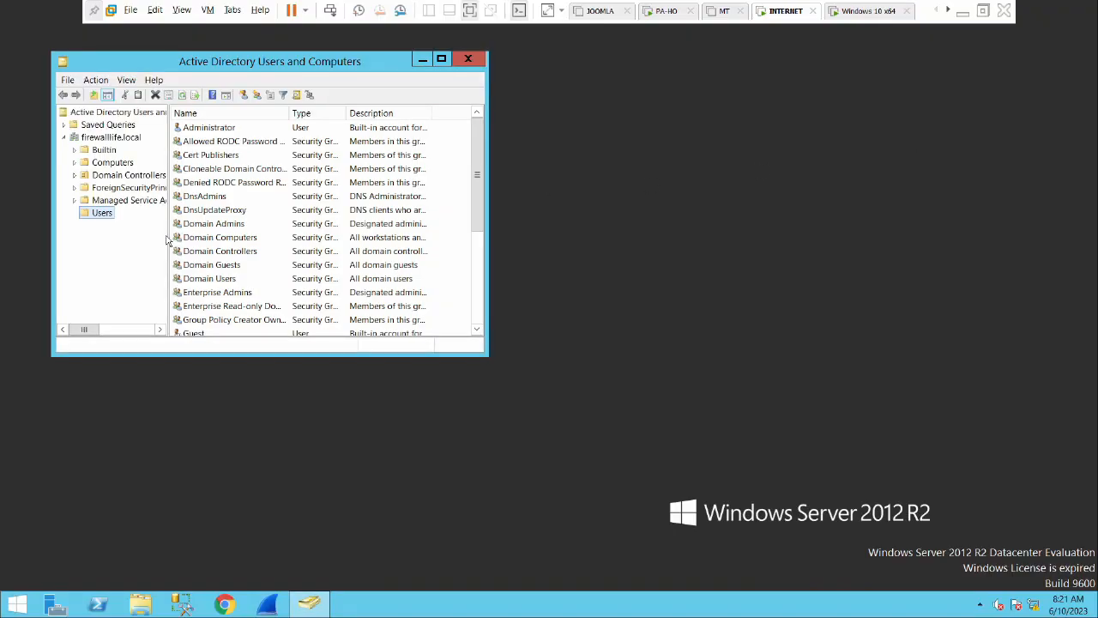
left_click(111, 138)
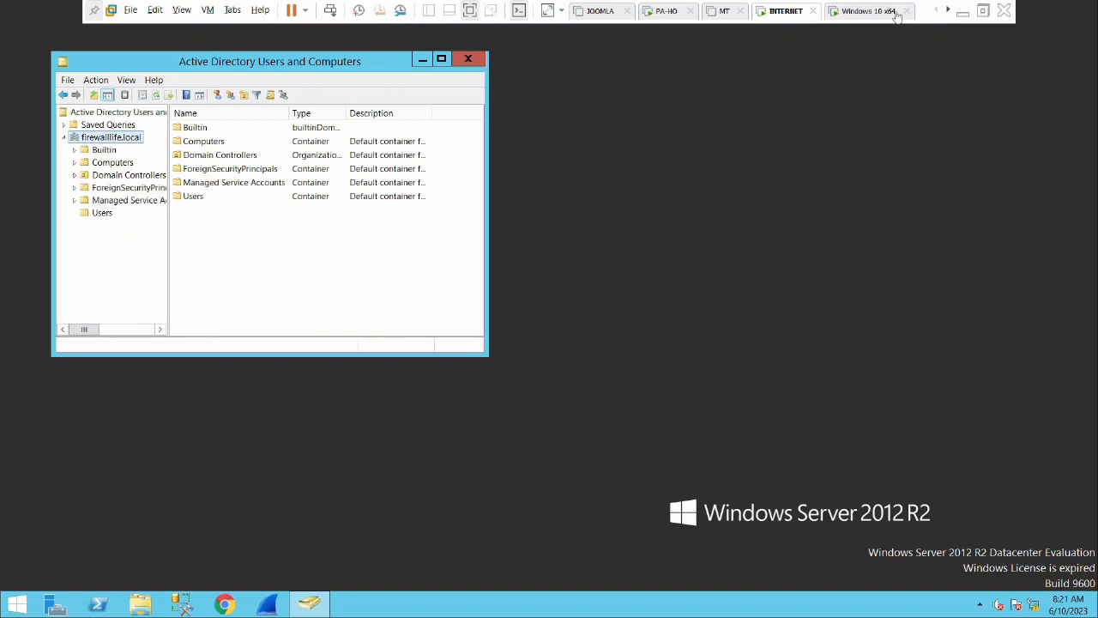
Back in the PA-VM agent setup, move to the password field, then switch to the Windows 10 VM
left_click(962, 12)
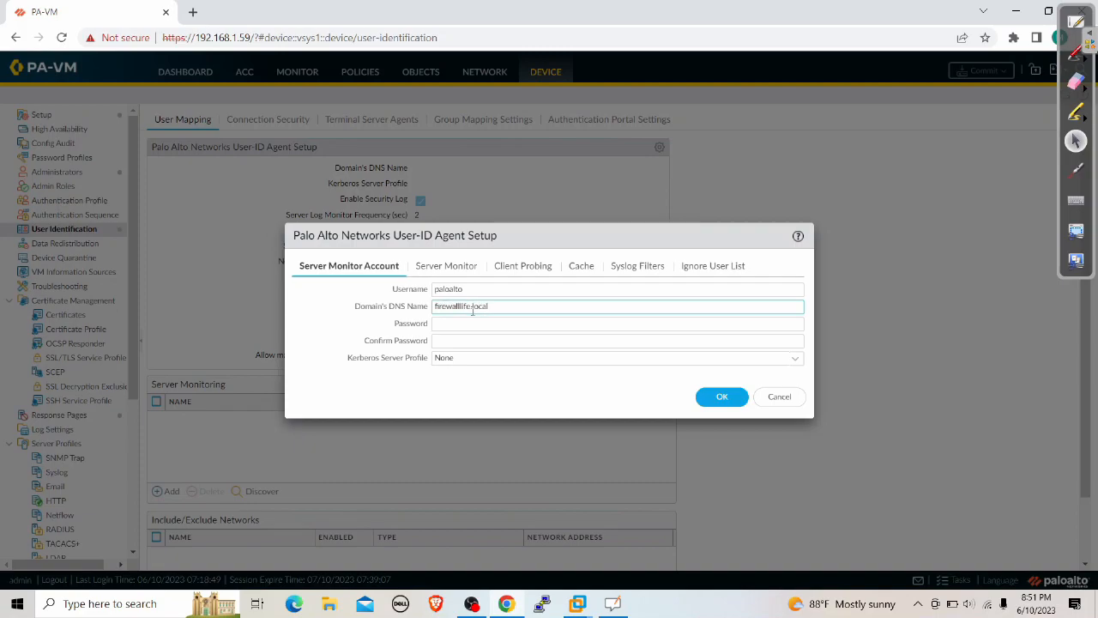
left_click(460, 323)
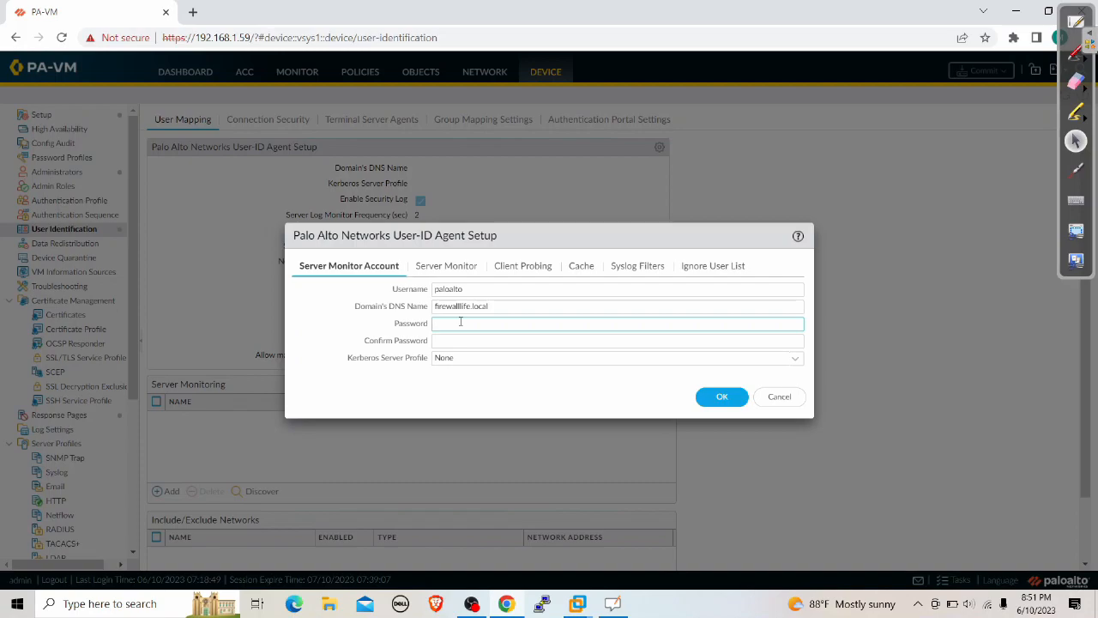
left_click(578, 604)
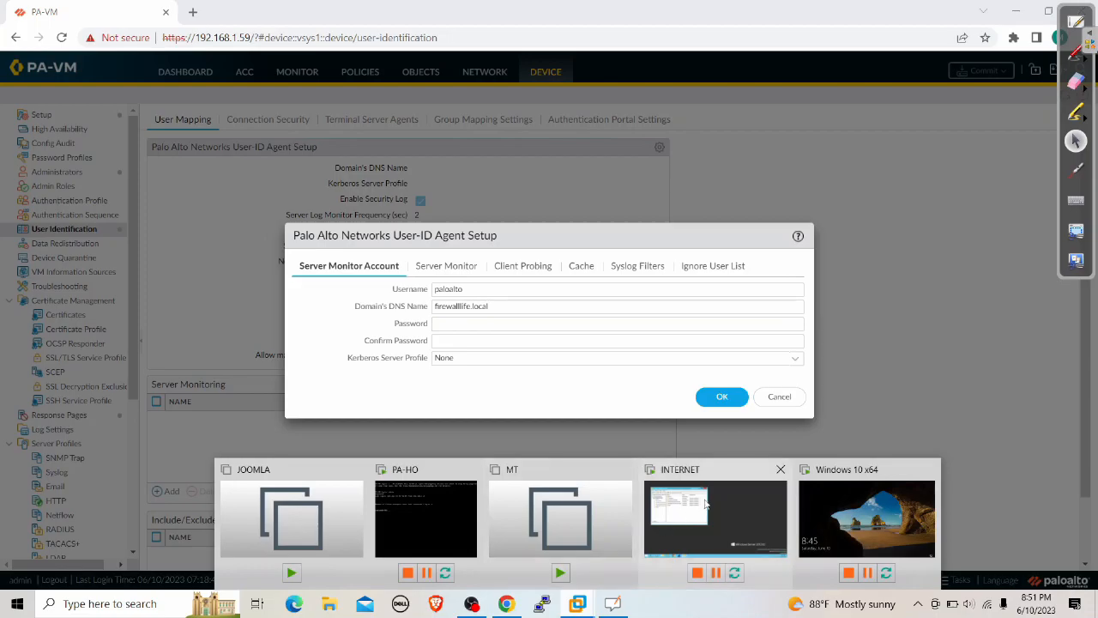
left_click(882, 512)
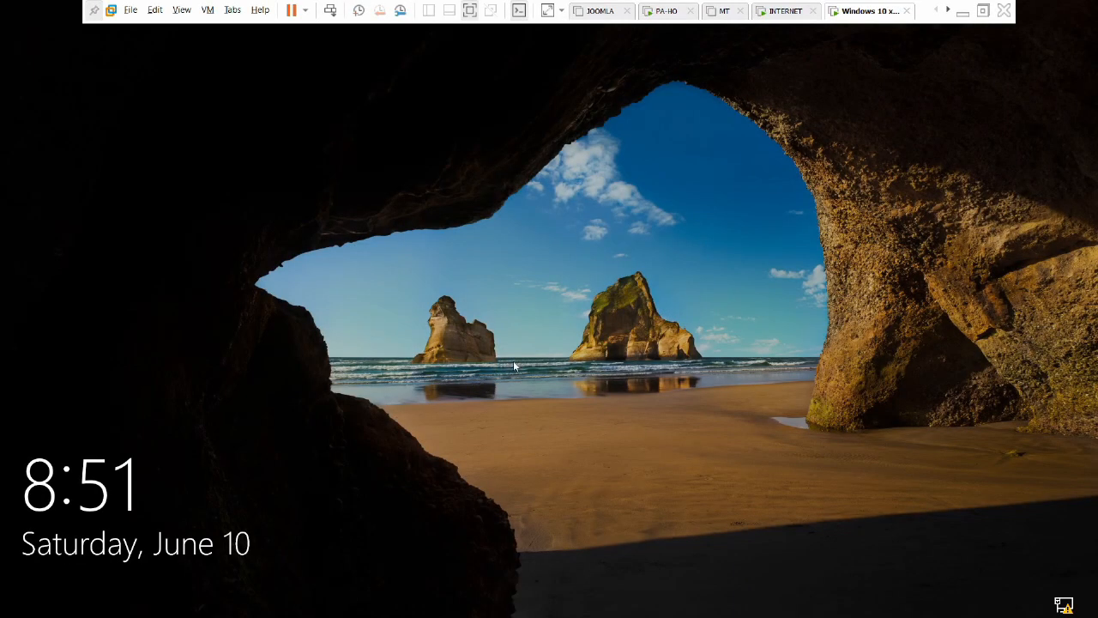
Unlock the Windows 10 VM and sign in with the domain user's password
left_click(513, 361)
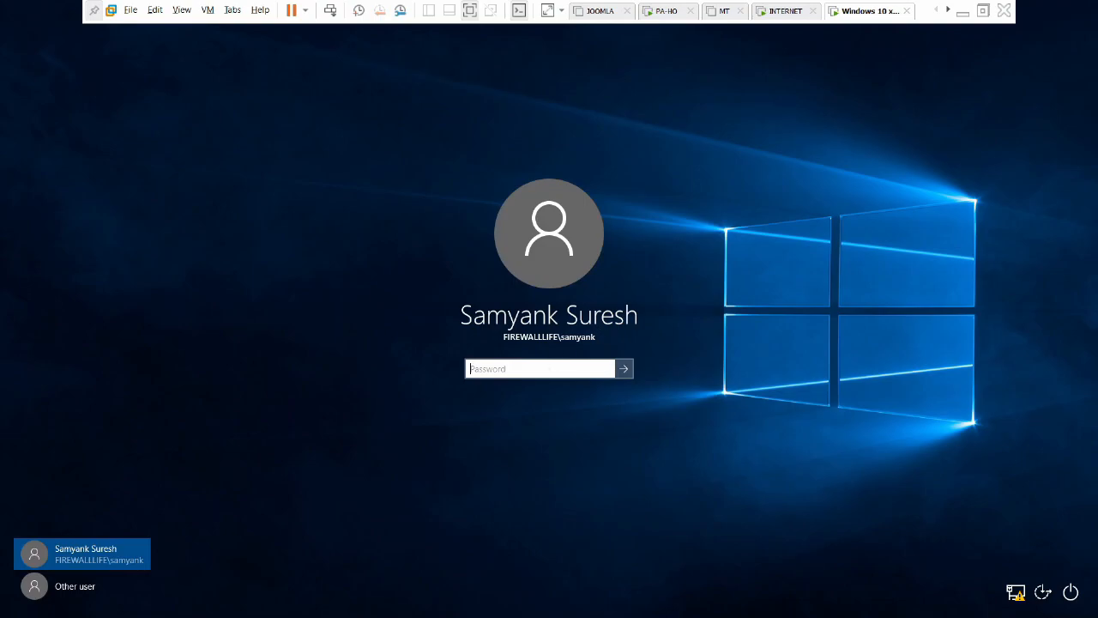
type("••")
left_click(624, 369)
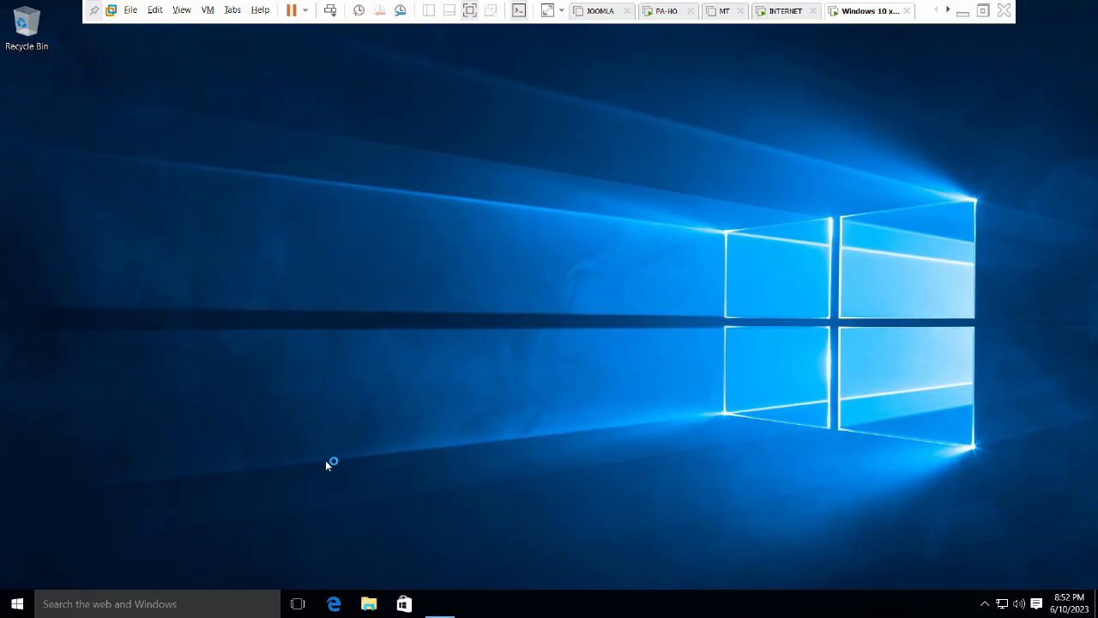
Launch cmd from Win+R and start a continuous 'ping 8.8.8.8 -t'
key("super+r")
type("cmd")
key("Return")
type("ping 8.8.8.8 -t")
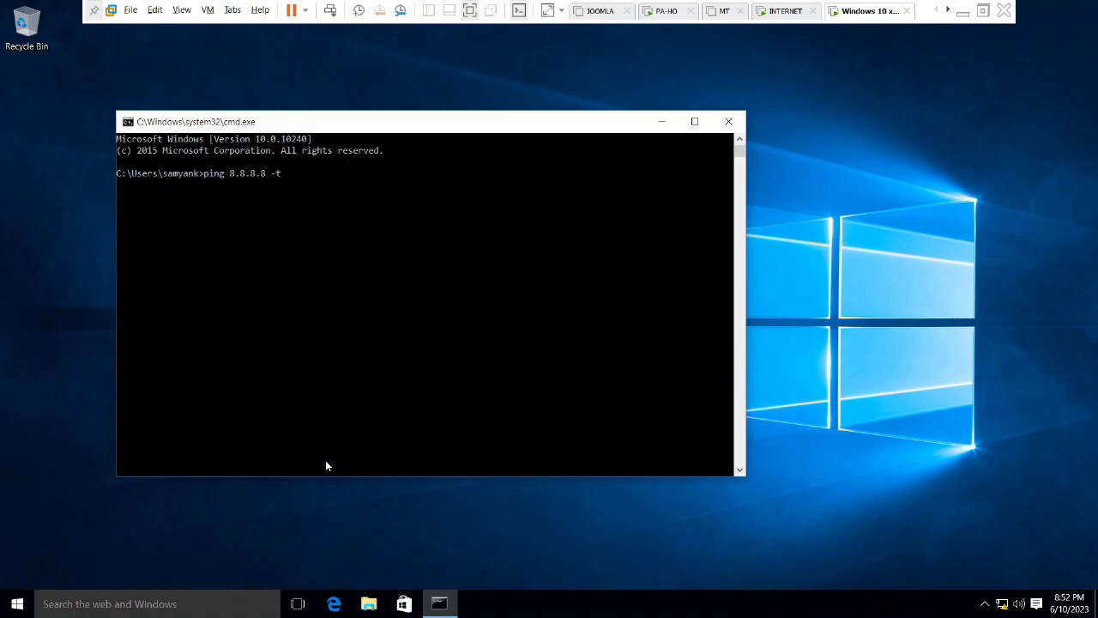
key("Return")
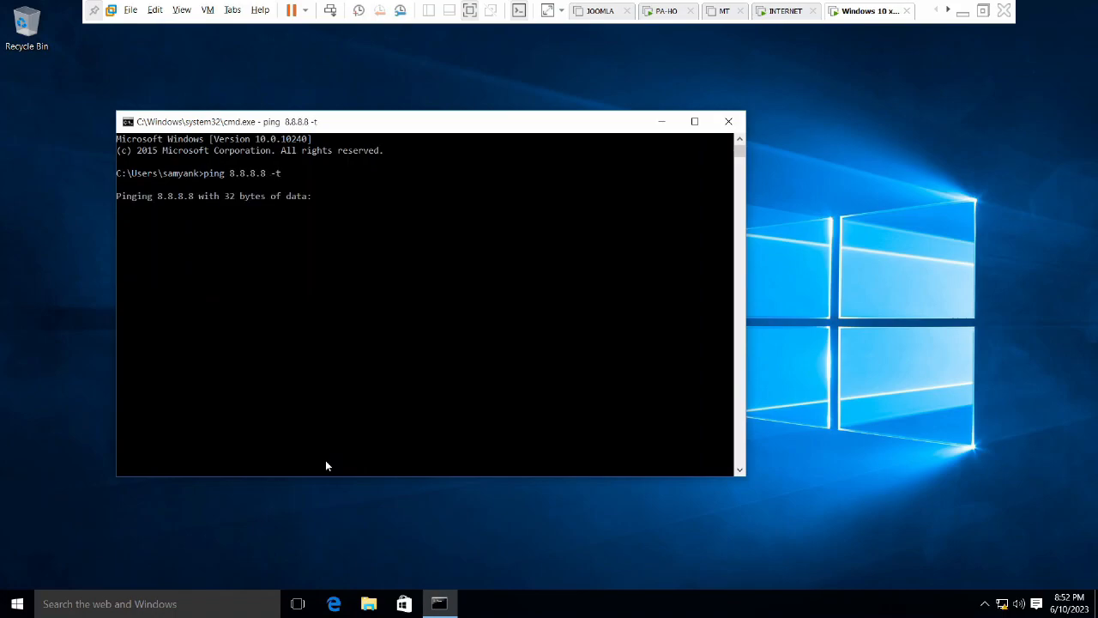
Discard the User-ID Agent Setup dialog and open Monitor > Logs > Traffic
left_click(962, 11)
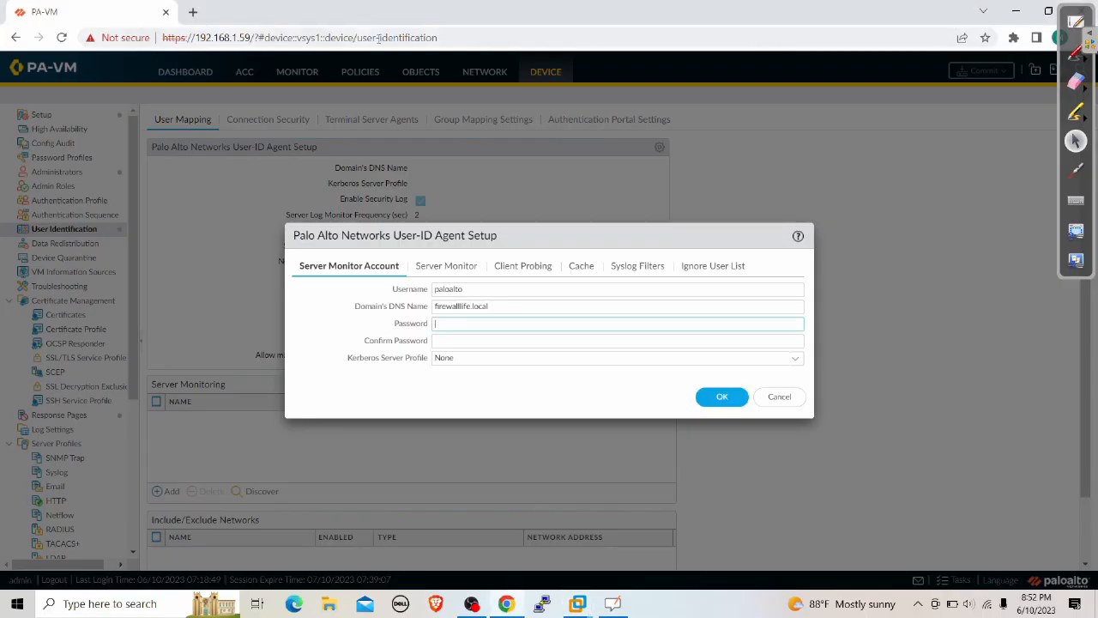
left_click(781, 399)
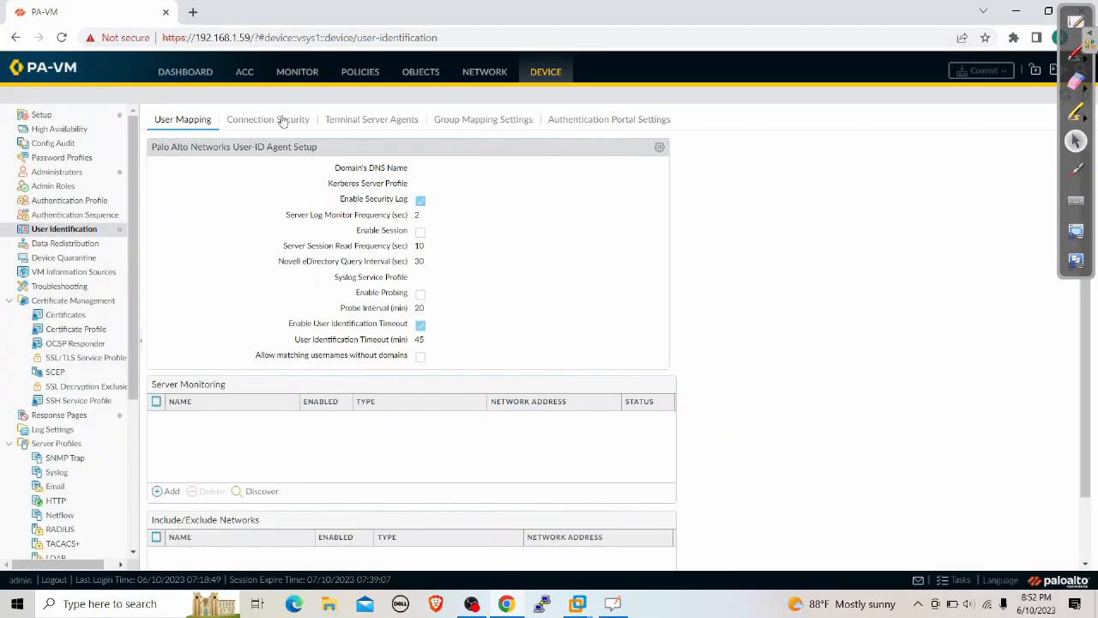
left_click(297, 72)
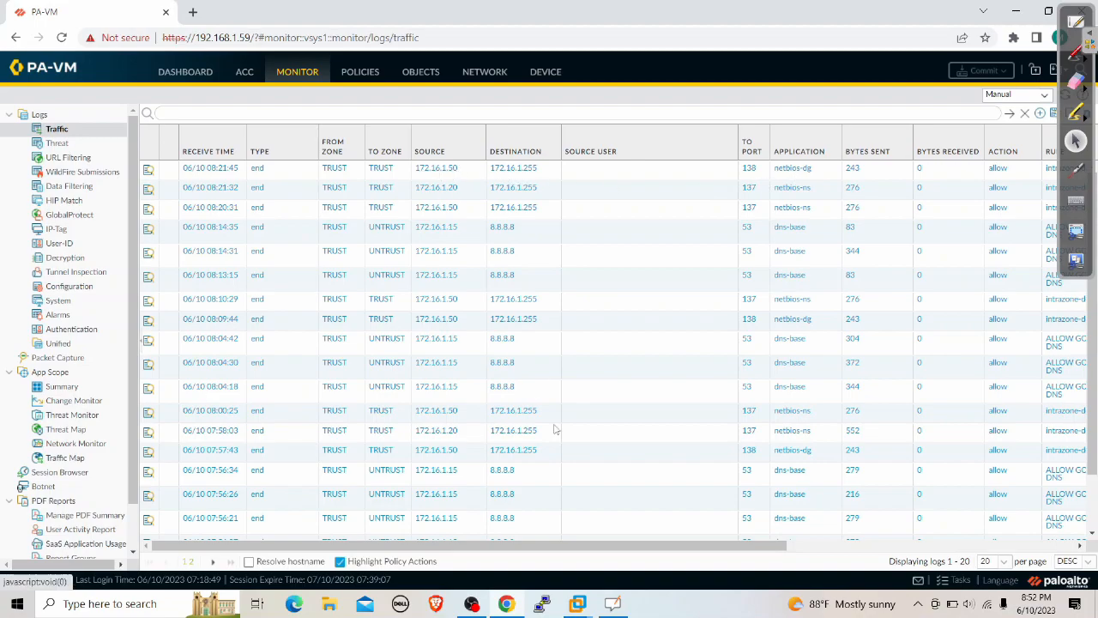
Return to the Windows 10 VM's command prompt to read the timed-out ping replies
mouse_move(577, 604)
left_click(830, 530)
left_click(543, 353)
left_click(585, 501)
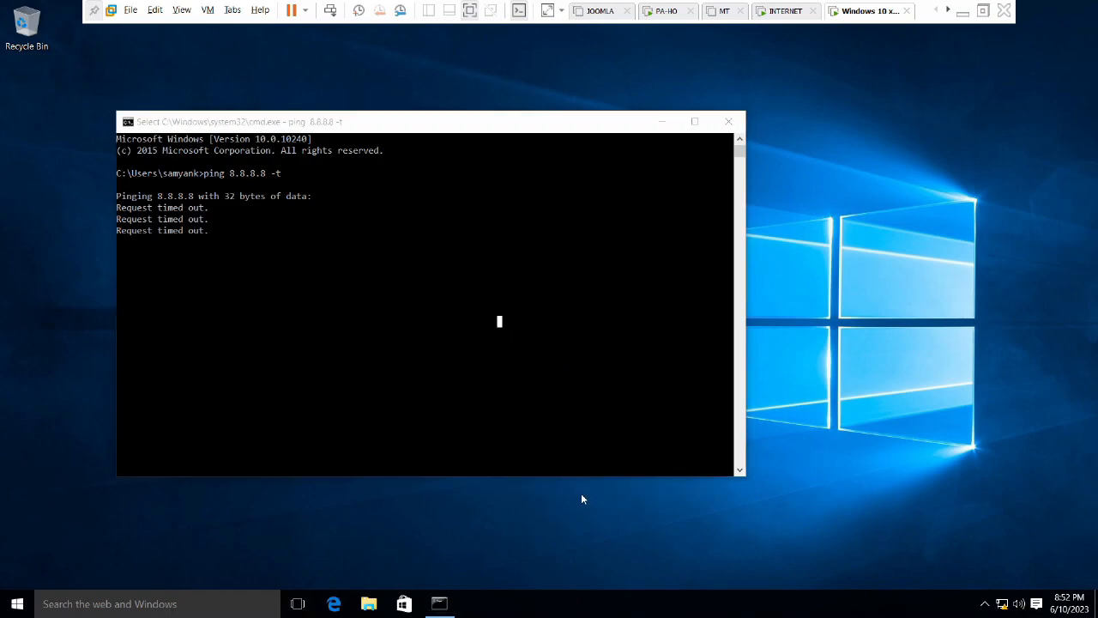
Run ncpa.cpl and view the detailed IP settings of the Ethernet0 adapter
key("super+r")
type("ncpa.cpl")
key("Return")
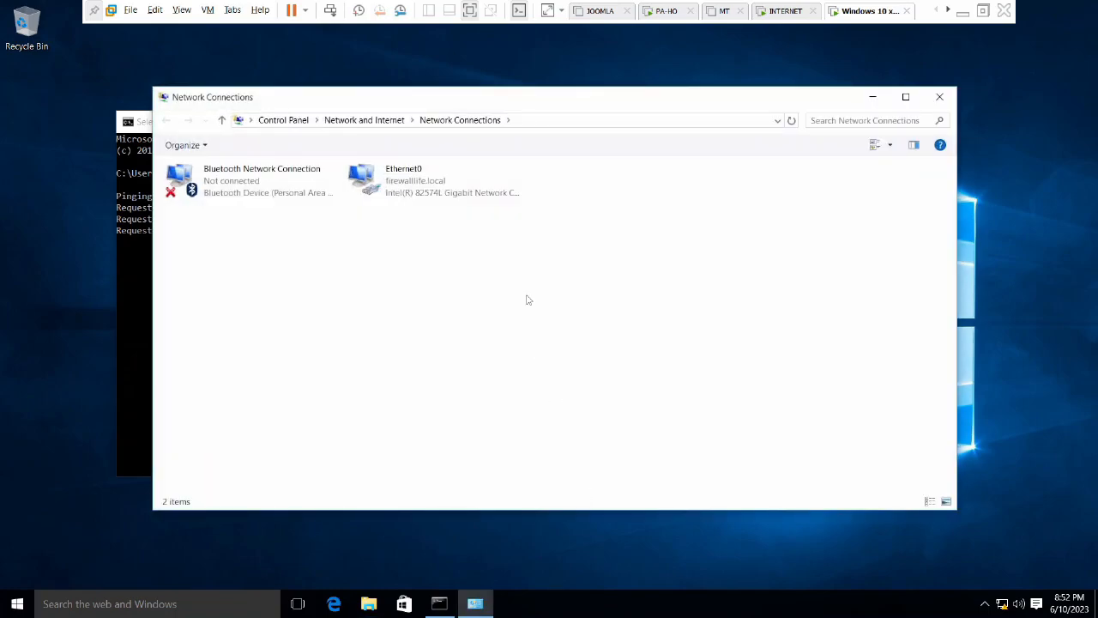
left_click(416, 187)
right_click(415, 187)
left_click(449, 212)
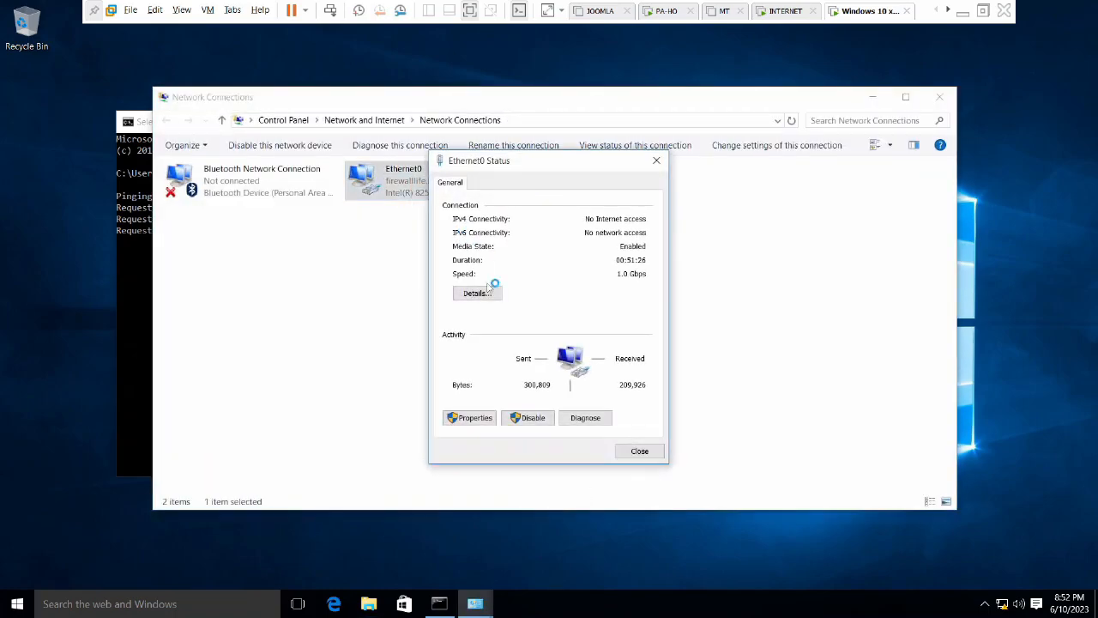
left_click(496, 293)
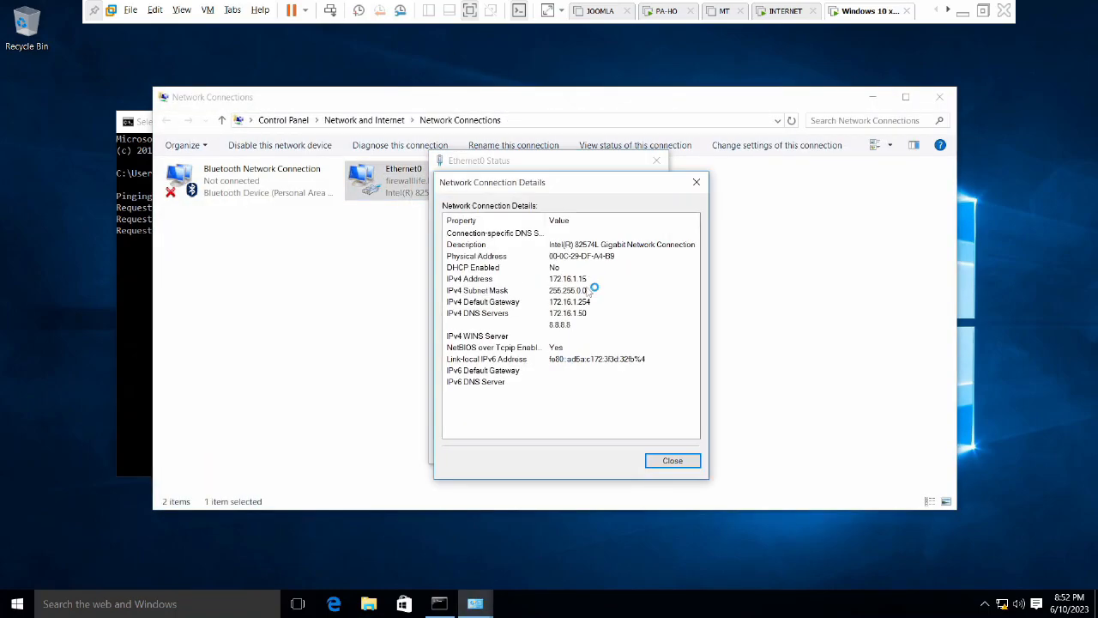
Close the Details and Ethernet0 Status windows and minimize VMware Workstation
left_click(673, 461)
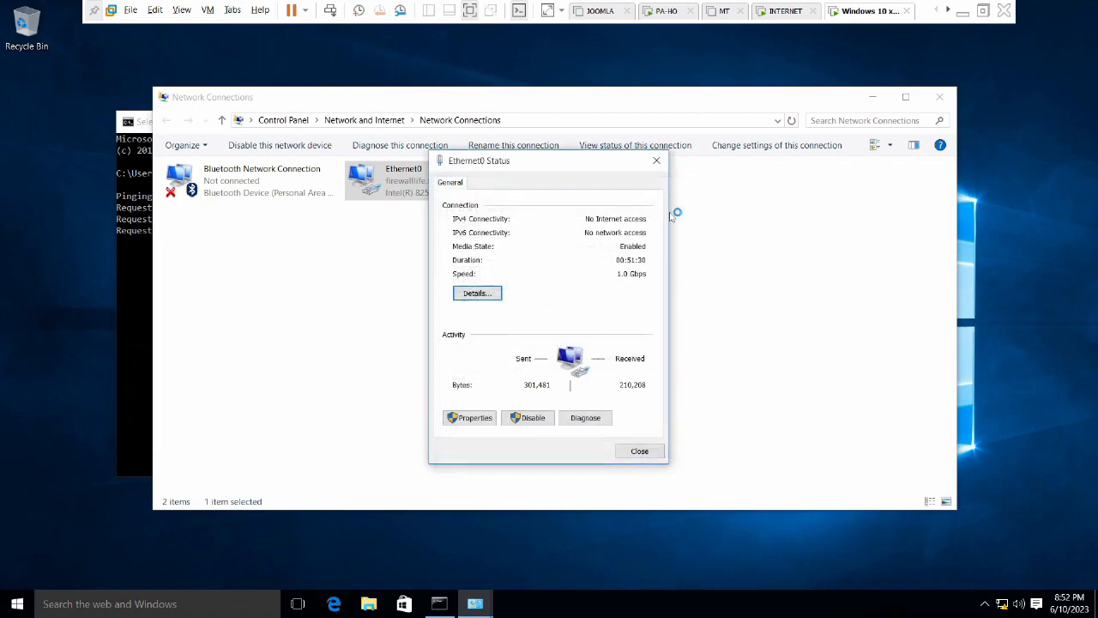
left_click(656, 161)
left_click(961, 11)
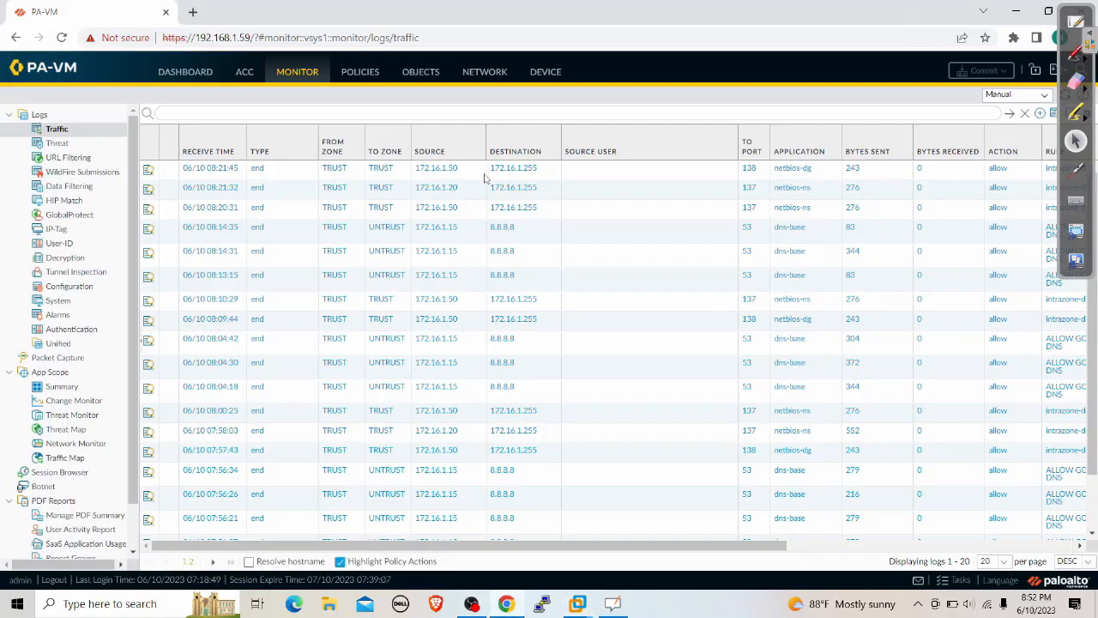
Filter the traffic log to source 172.16.1.15, then go to Device > User Identification
left_click(448, 252)
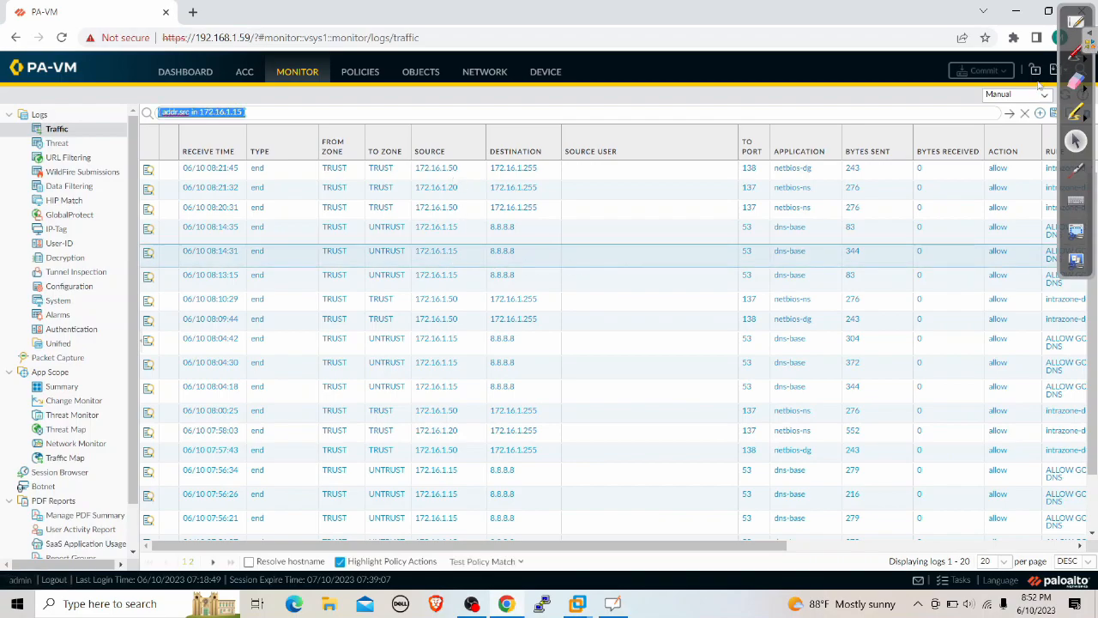
left_click(1010, 113)
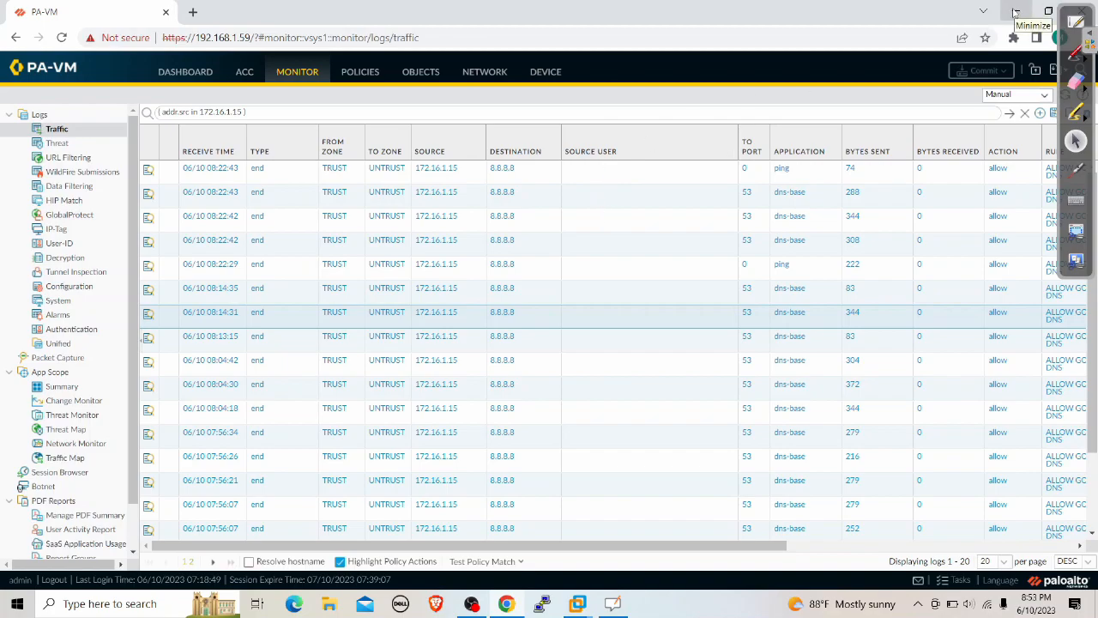
left_click(1015, 12)
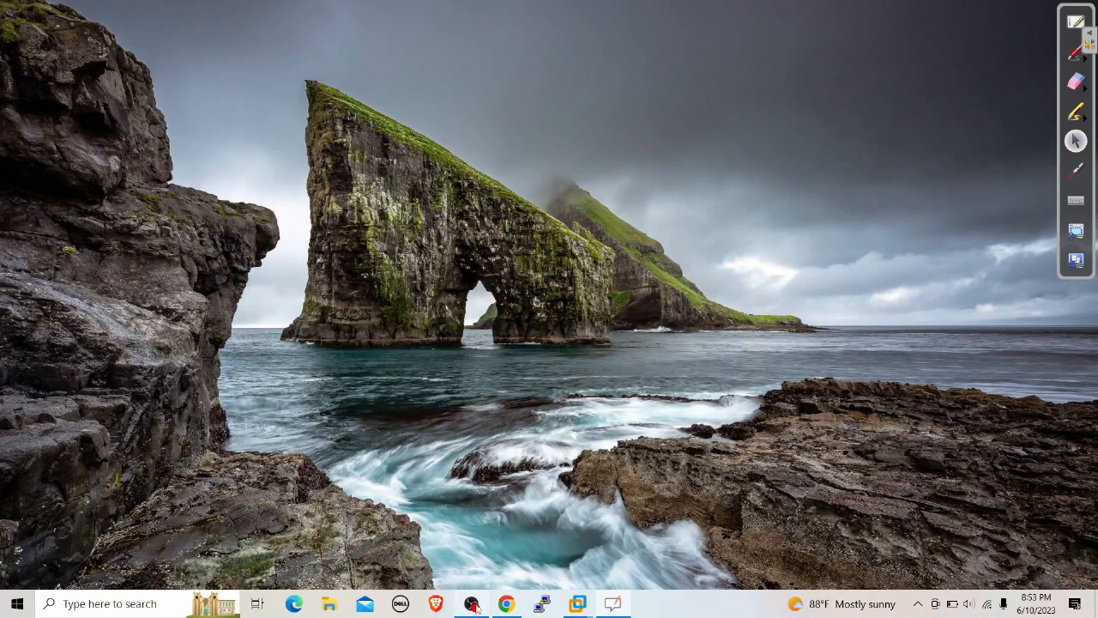
left_click(506, 603)
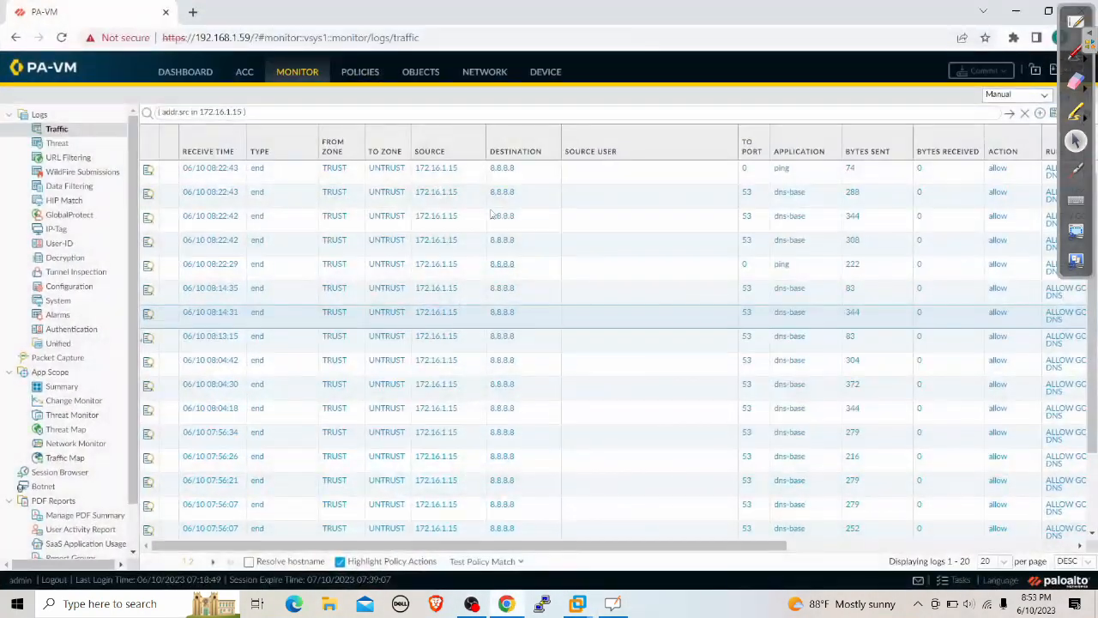
left_click(544, 73)
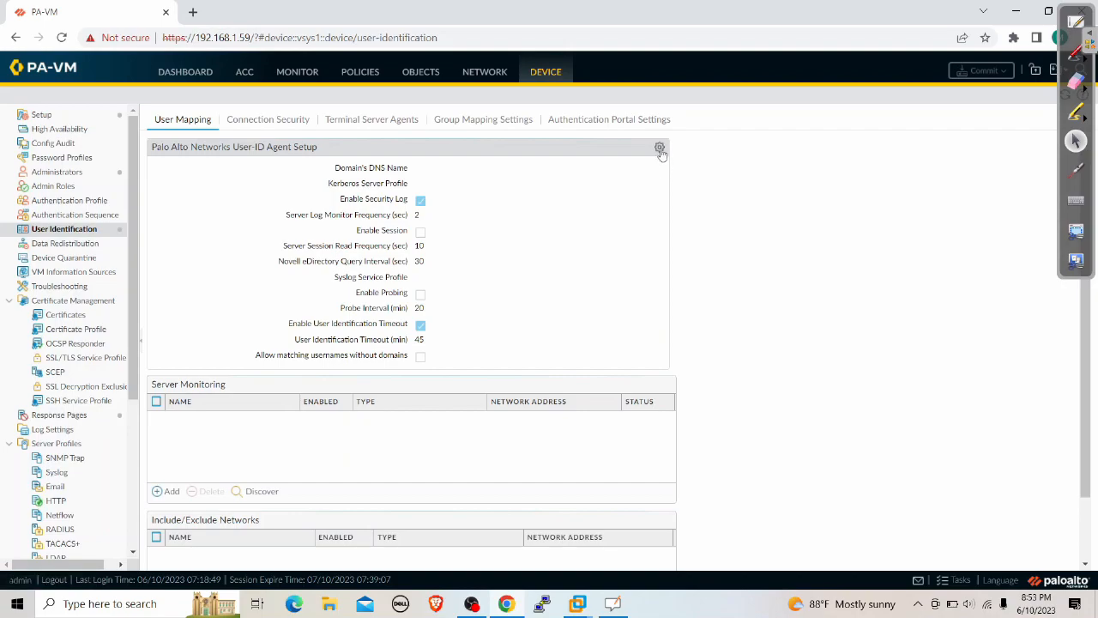
Save the server monitor account's username, domain firewalllife.local and password in User-ID Agent Setup
left_click(660, 148)
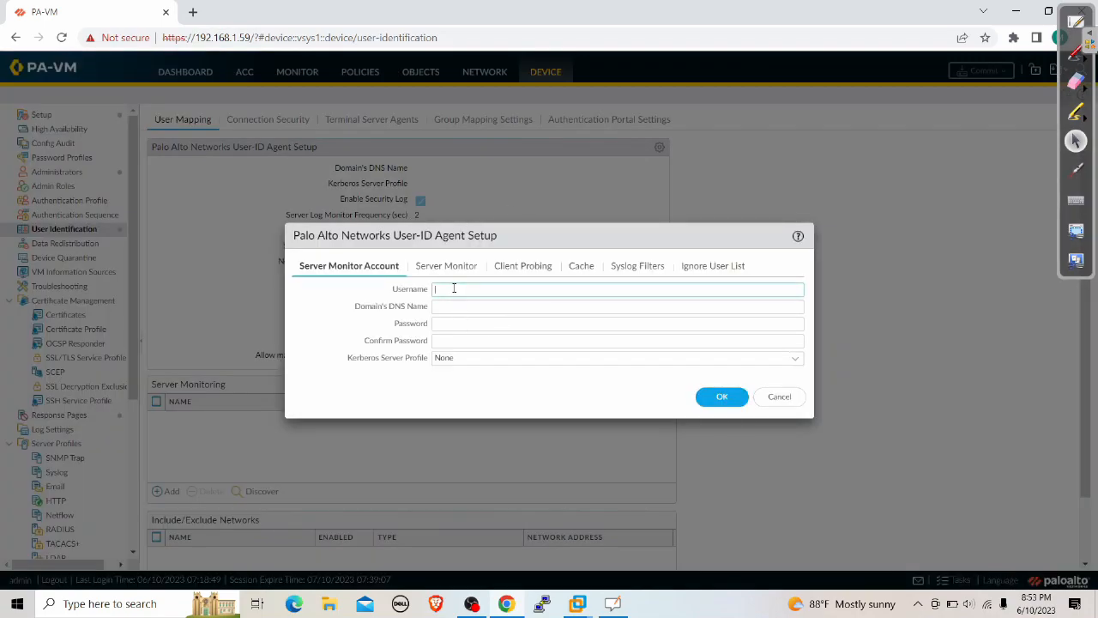
key("Tab")
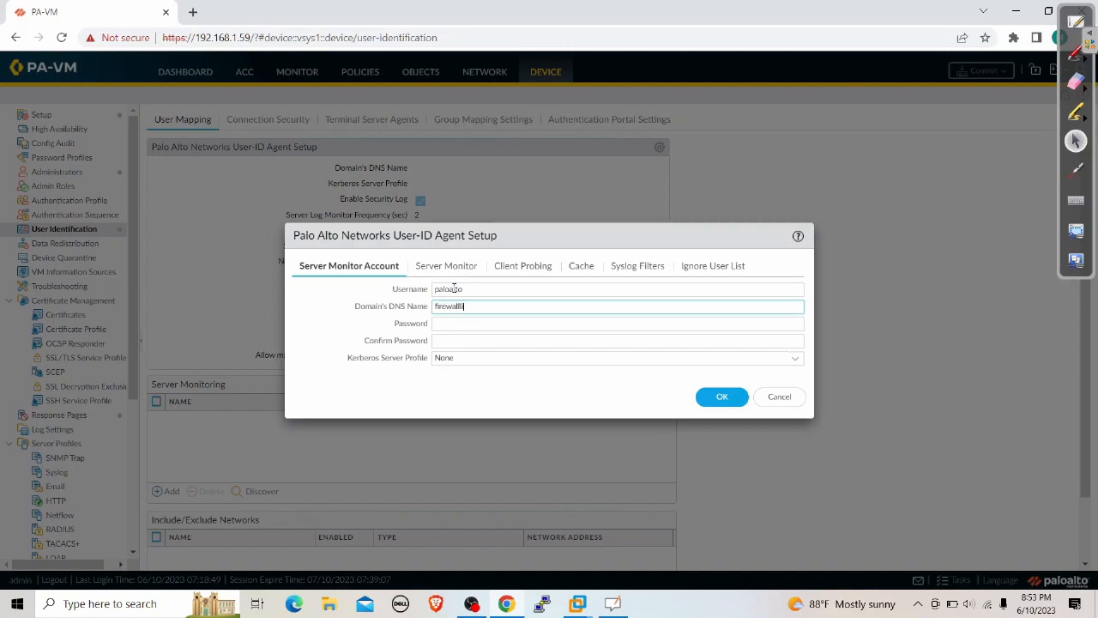
key("Tab")
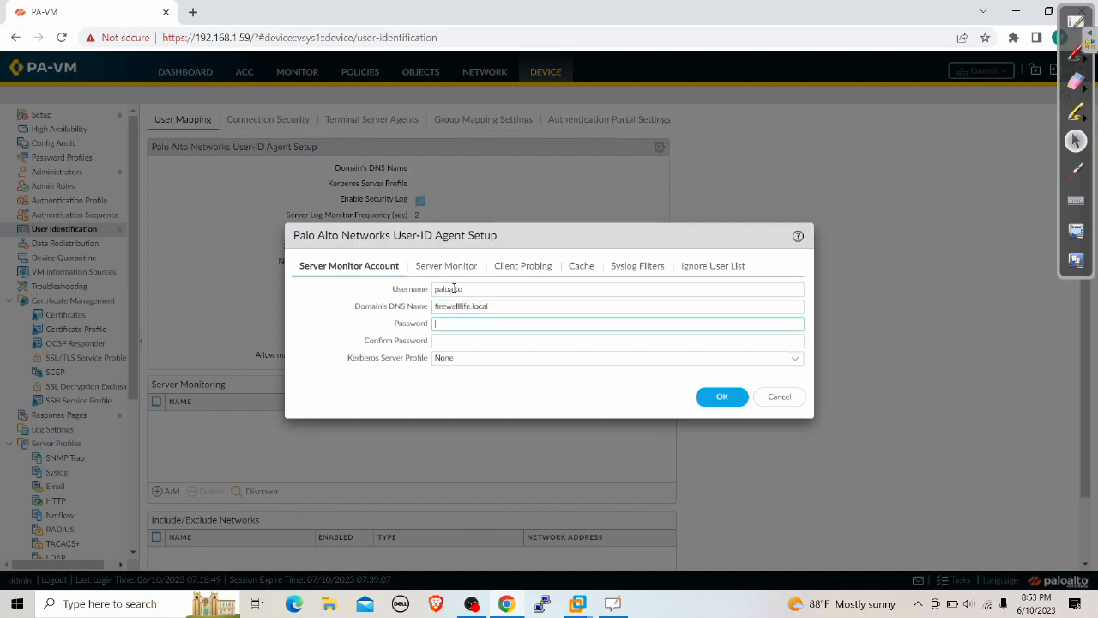
type("p")
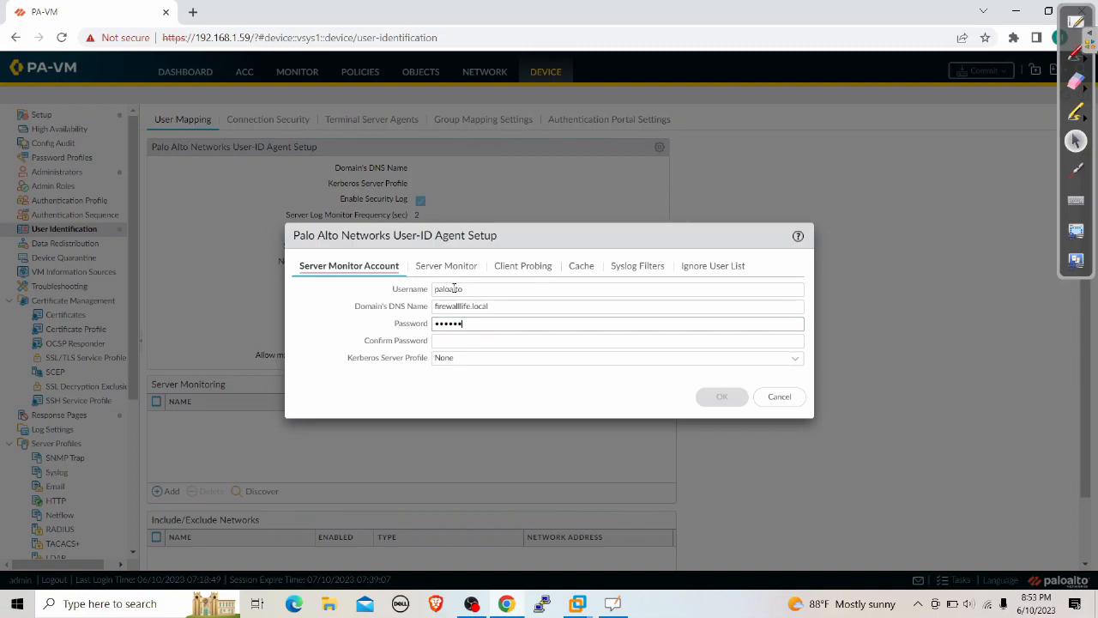
key("Tab")
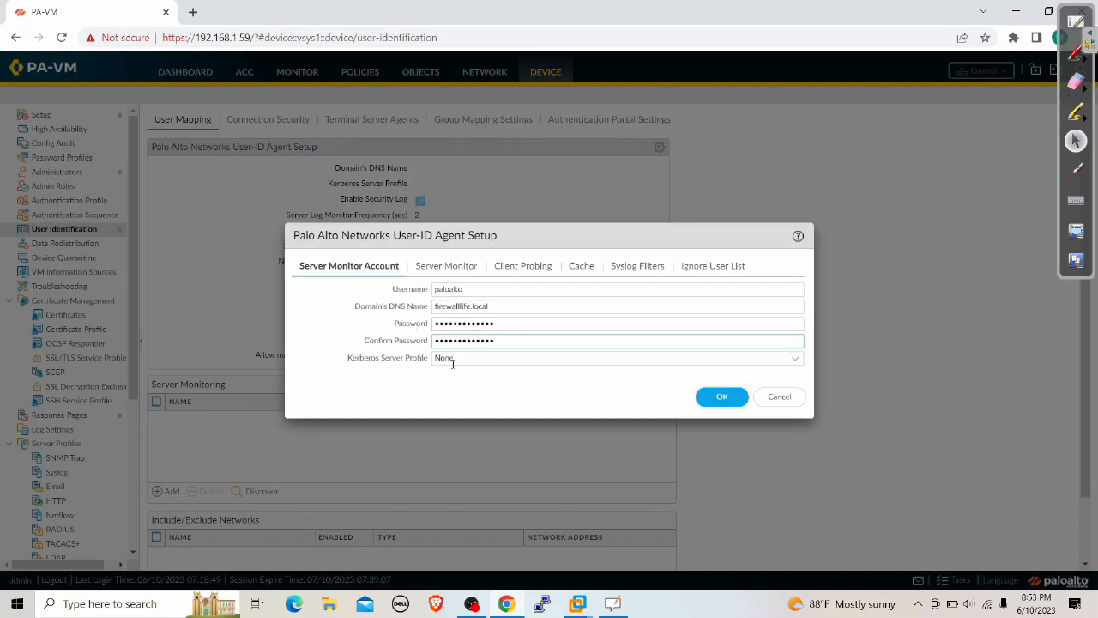
left_click(441, 273)
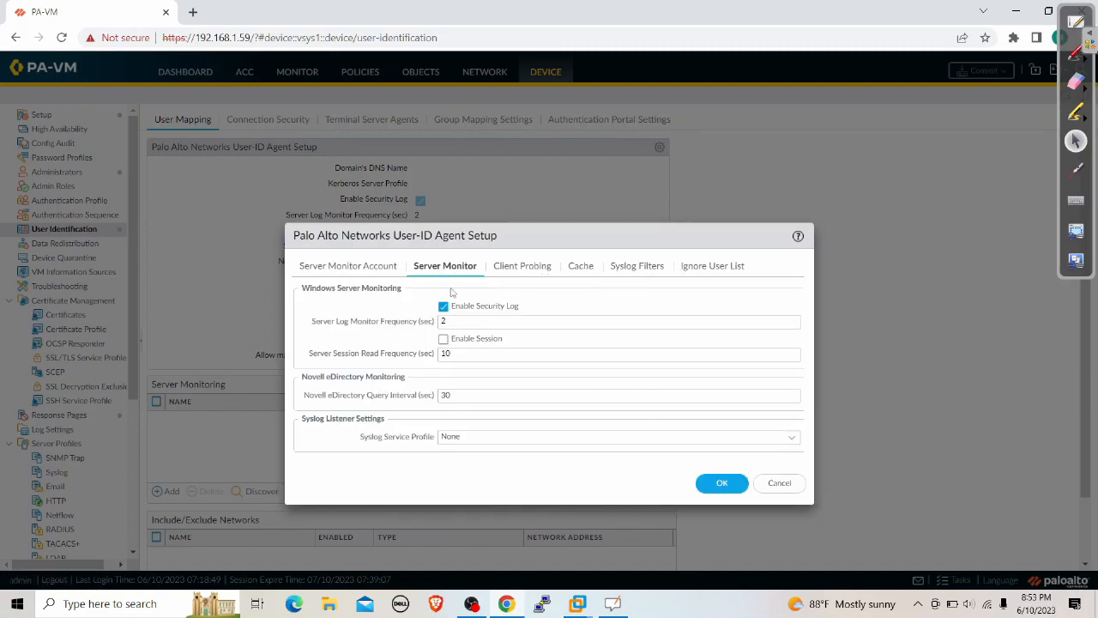
left_click(725, 484)
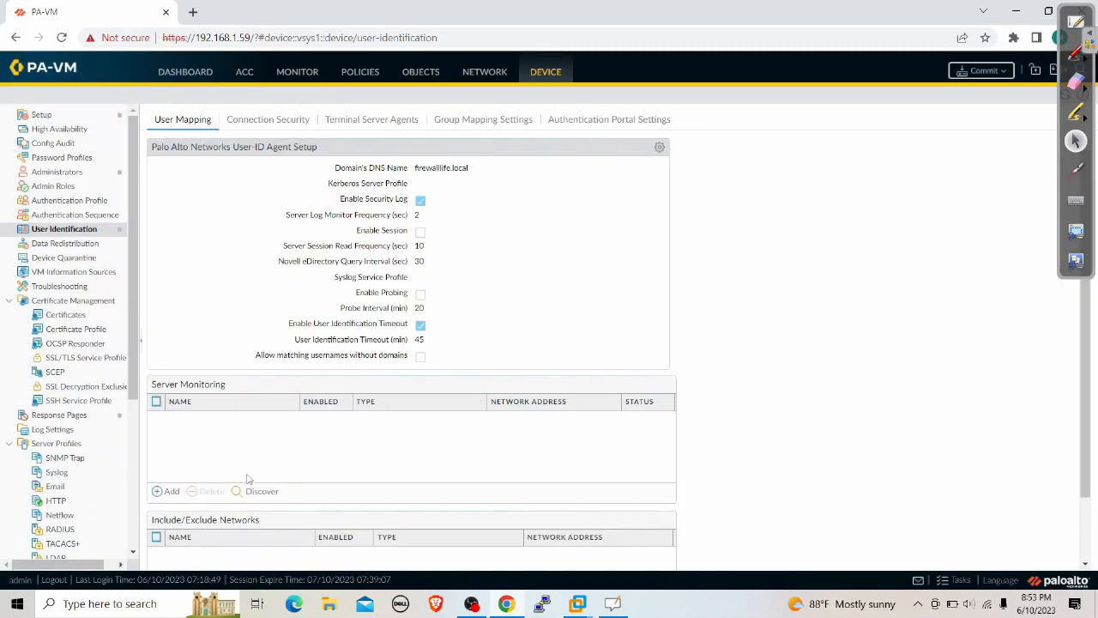
Add monitored server 'AD' as Microsoft Active Directory at 172.16.1.50 using WMI
left_click(162, 493)
left_click(485, 264)
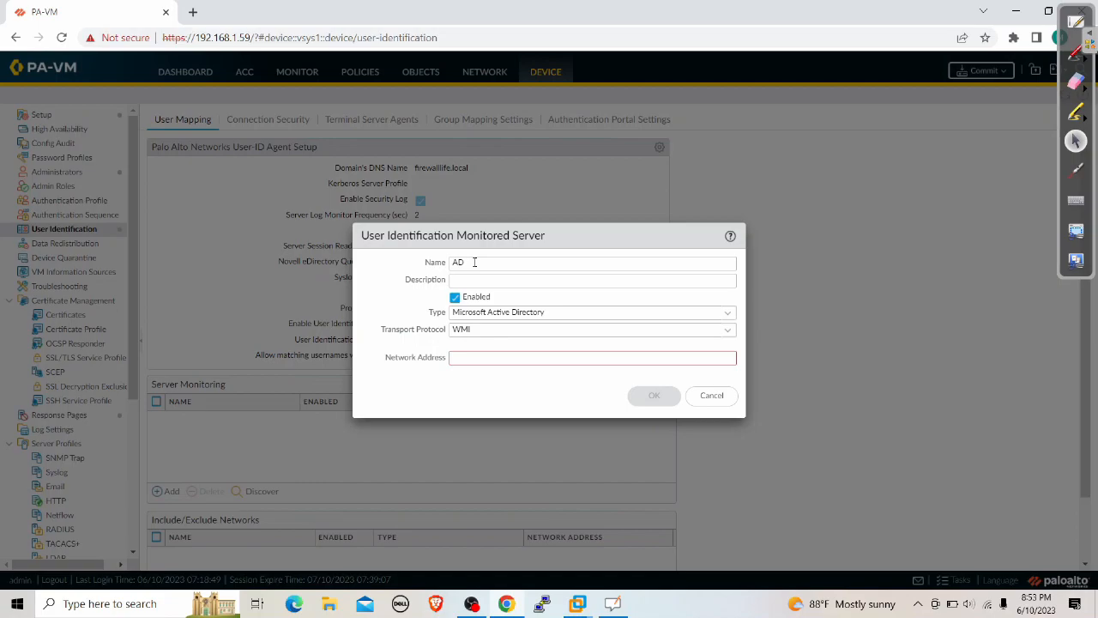
left_click(483, 353)
type("1742.16.1.50")
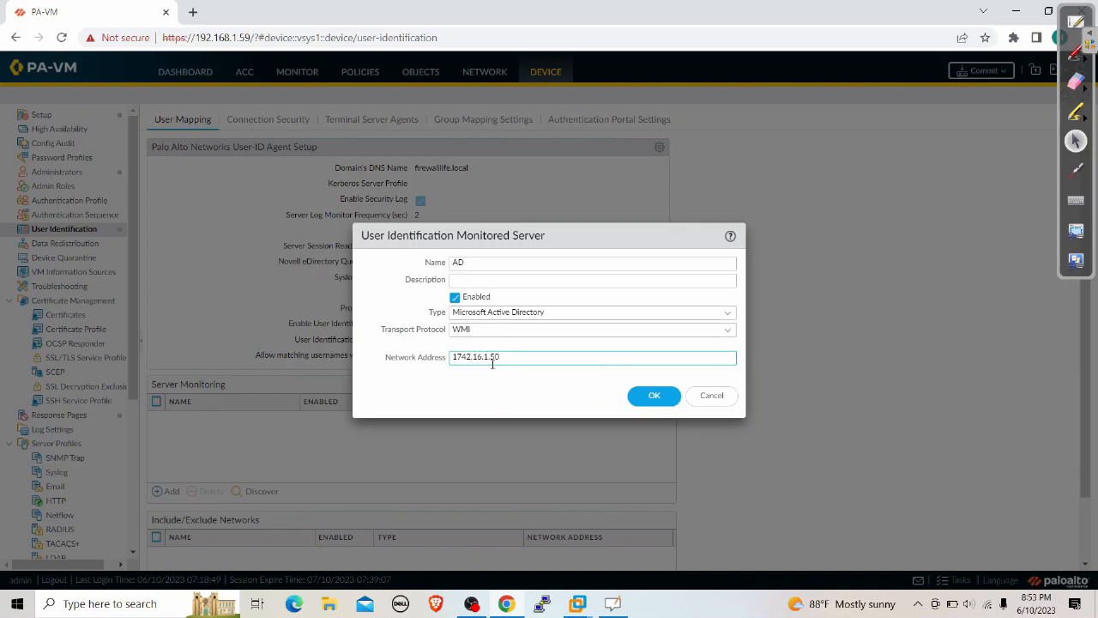
key("BackSpace")
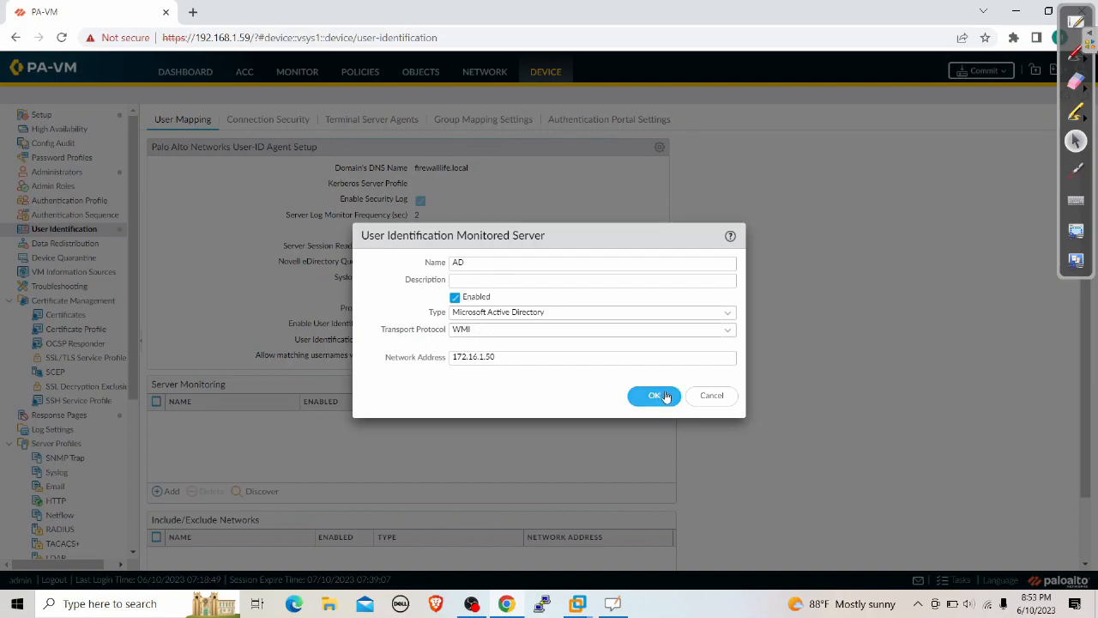
left_click(727, 331)
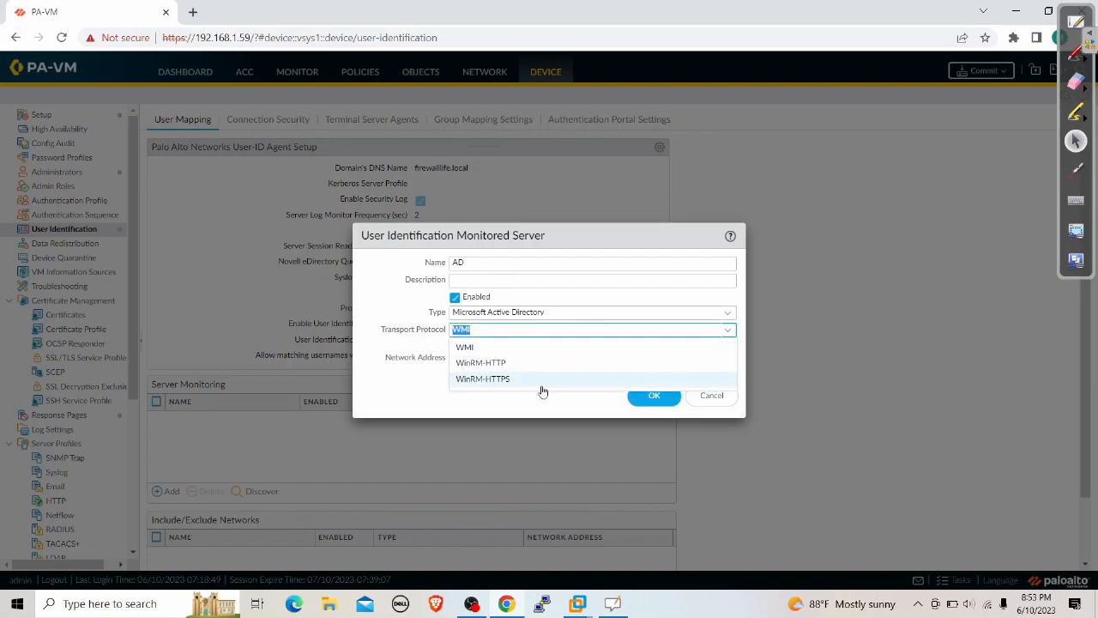
left_click(482, 348)
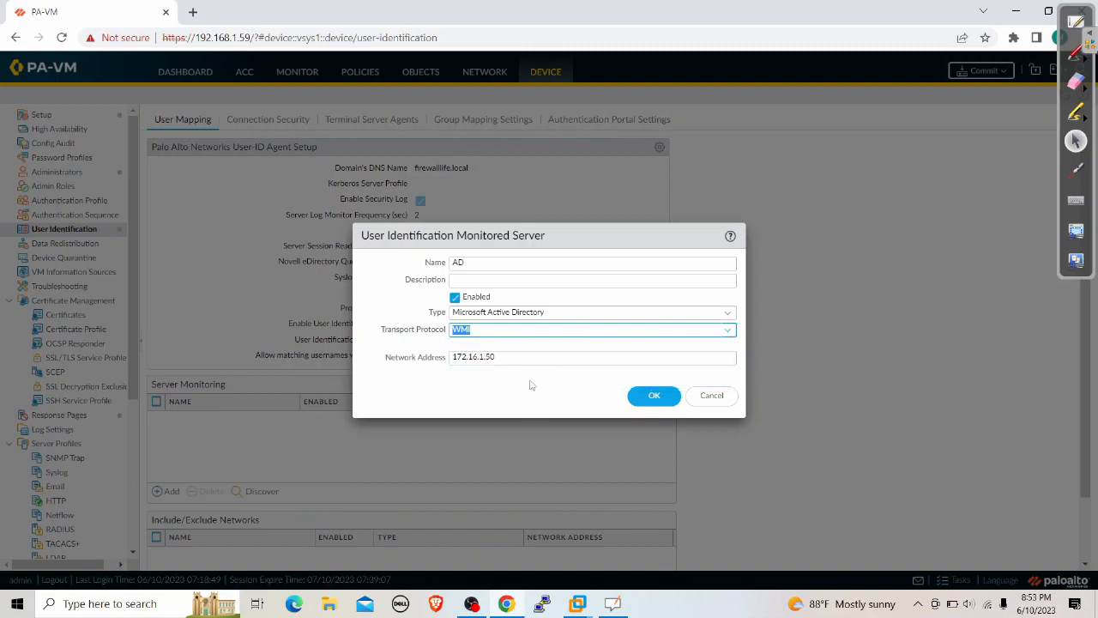
left_click(634, 396)
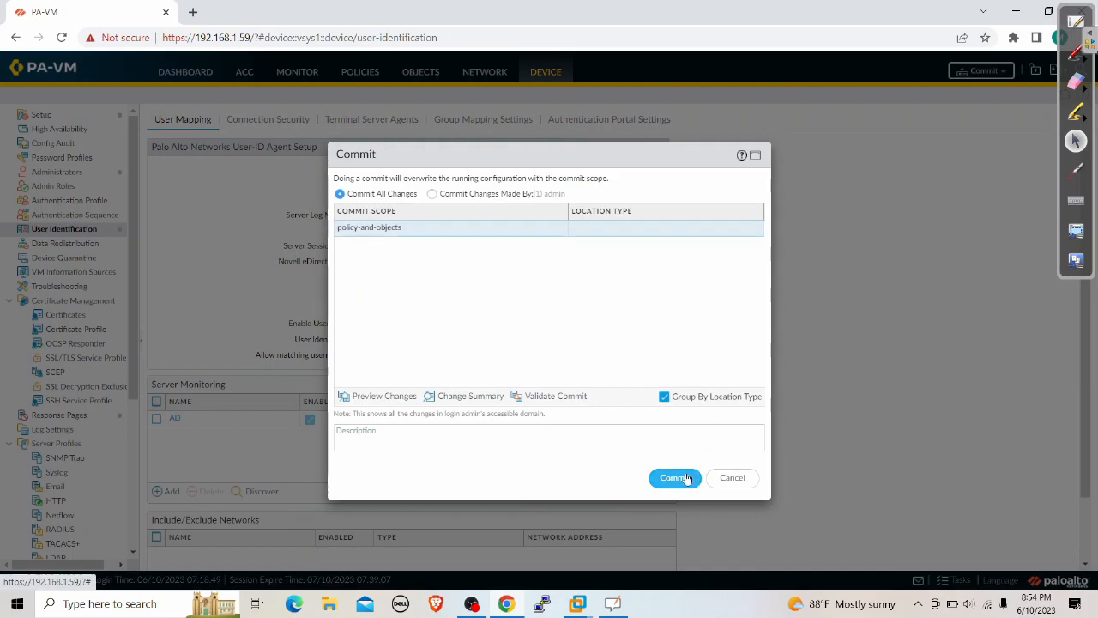
Dismiss the commit prompt and customize the UID Agent service route to source ethernet1/2 (172.16.1.254/24)
left_click(726, 481)
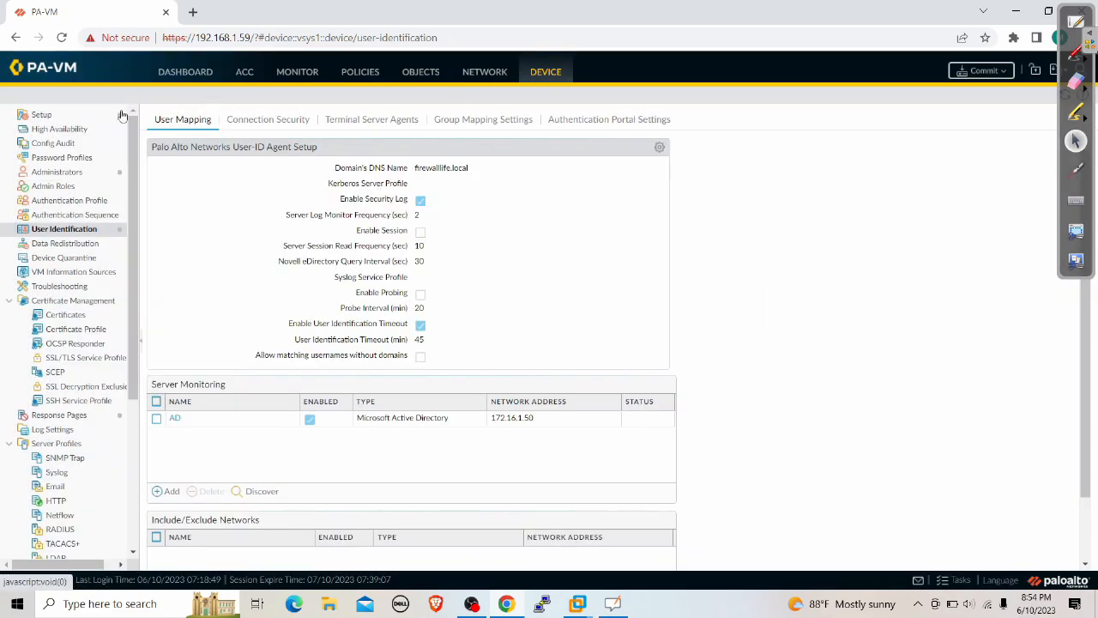
left_click(44, 114)
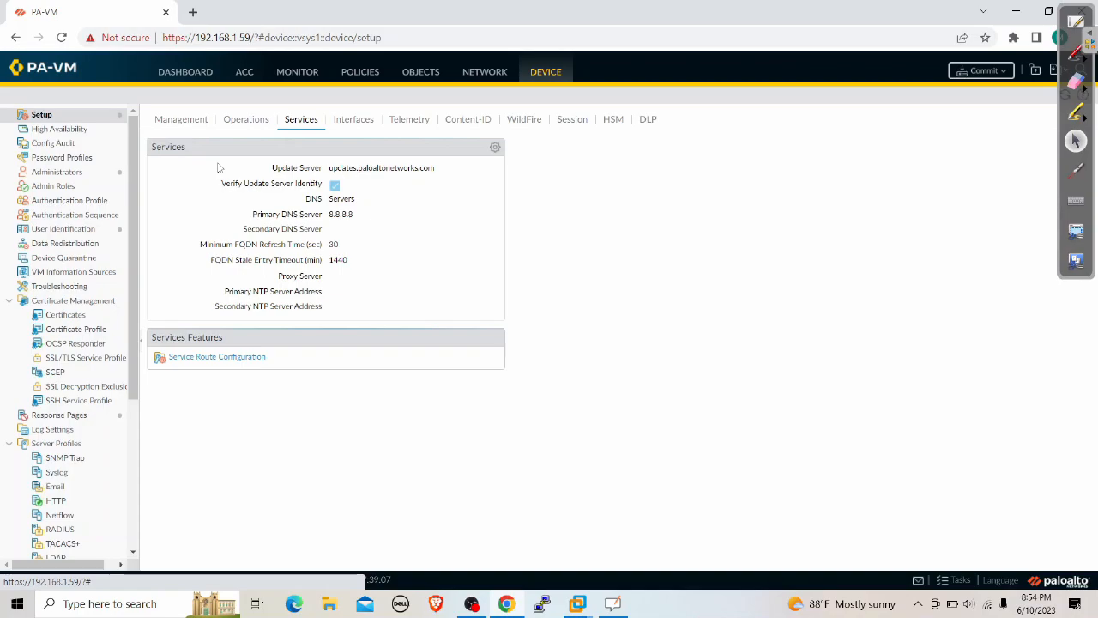
left_click(215, 358)
left_click(533, 310)
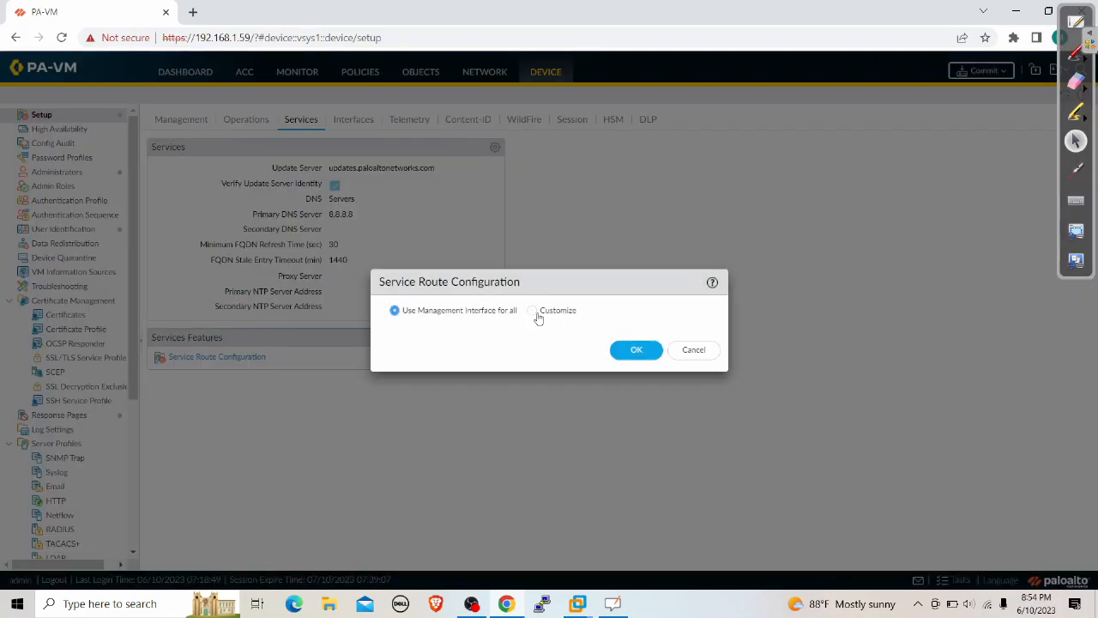
scroll(450, 424, "down", 3)
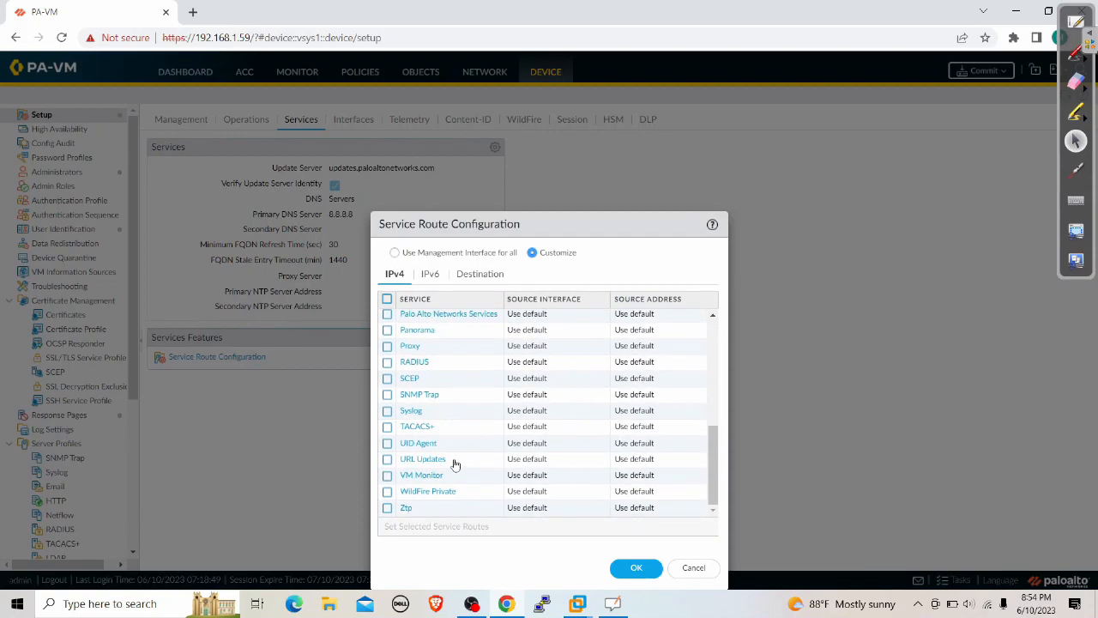
left_click(420, 443)
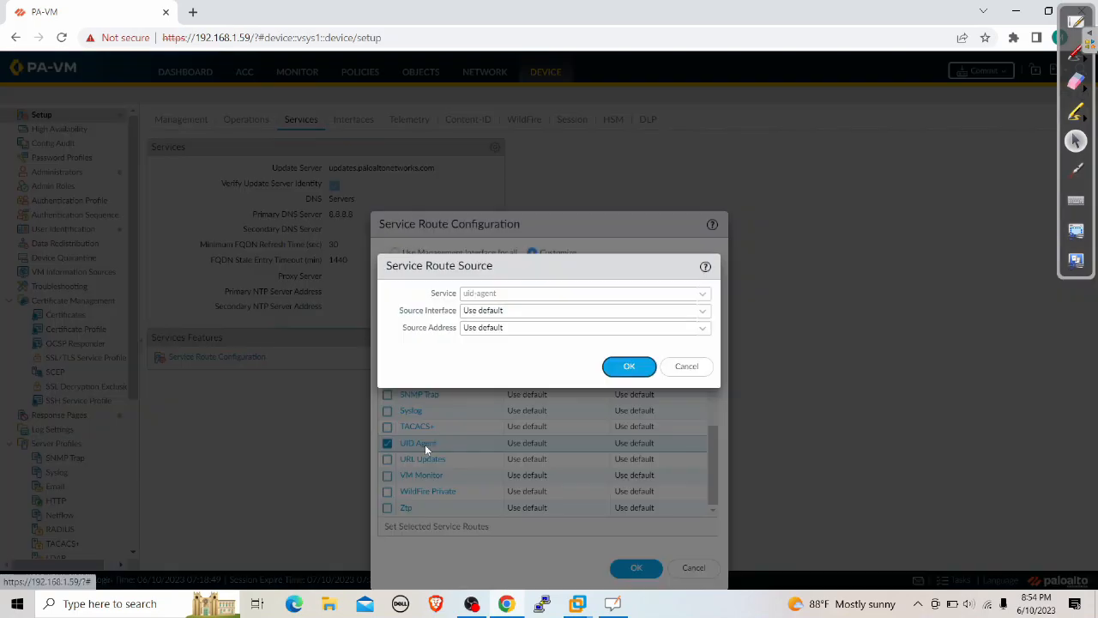
left_click(706, 310)
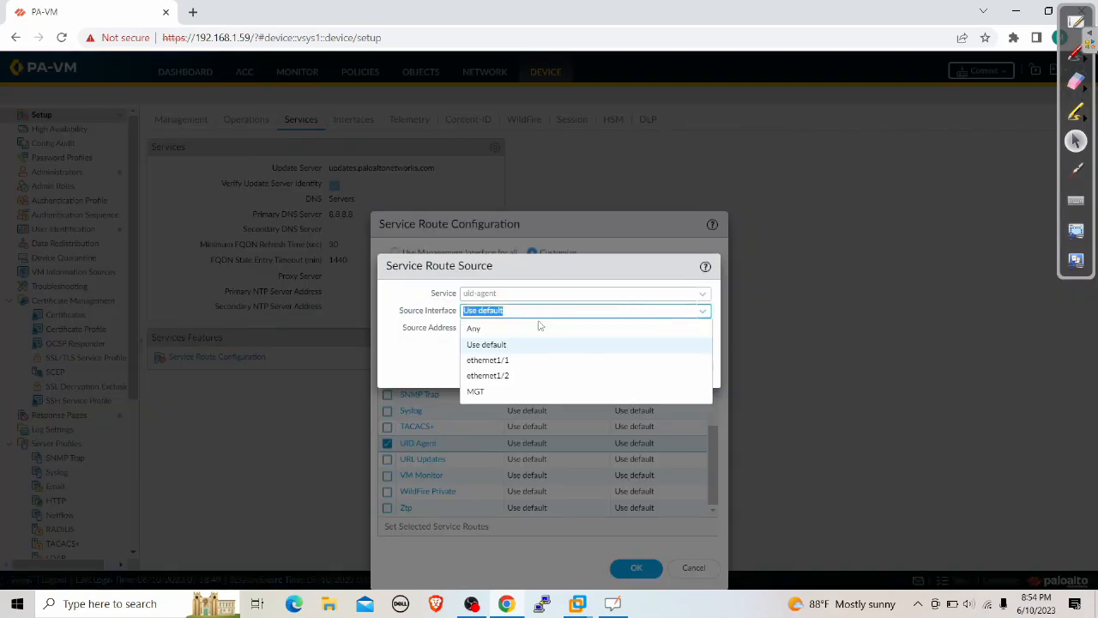
left_click(507, 375)
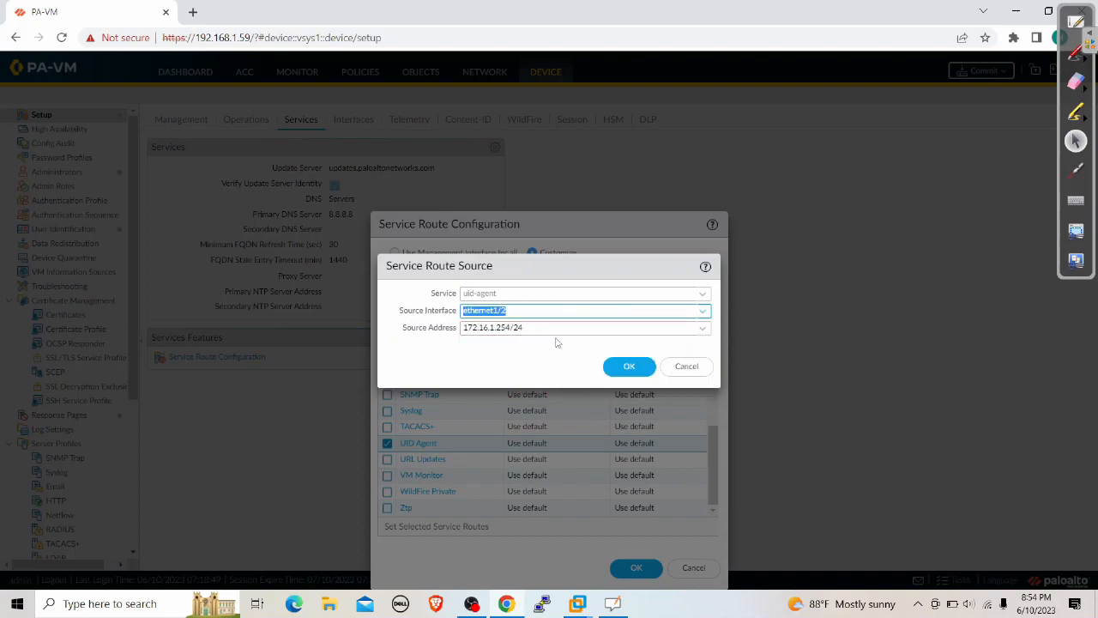
left_click(630, 371)
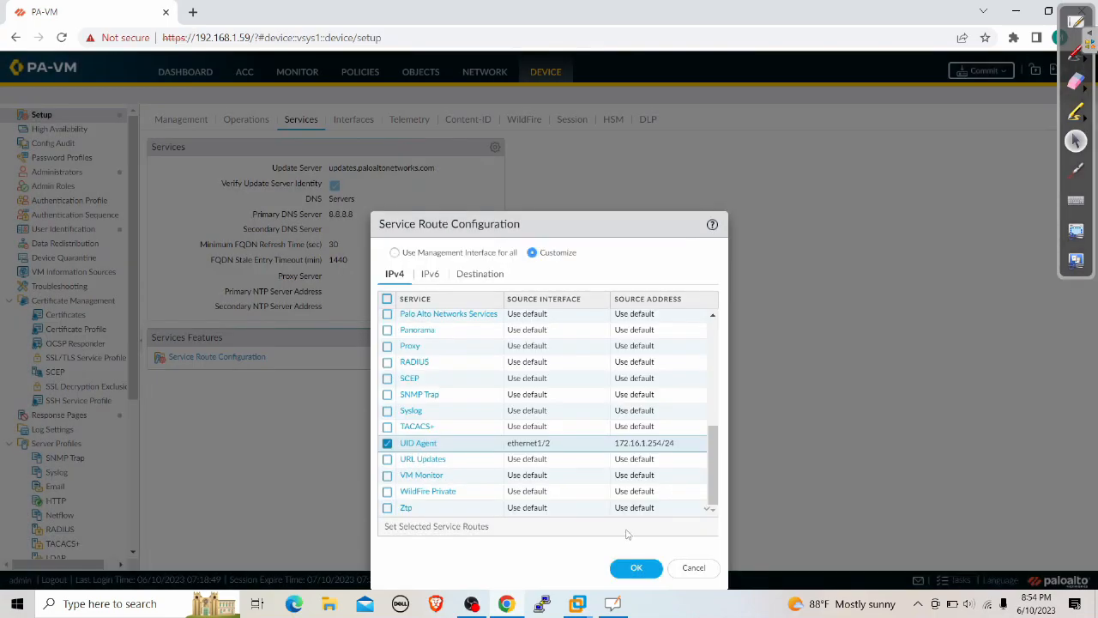
left_click(635, 567)
Commit the configuration, note the failure requiring a domain\username WMI account, and close the report
left_click(998, 76)
left_click(673, 477)
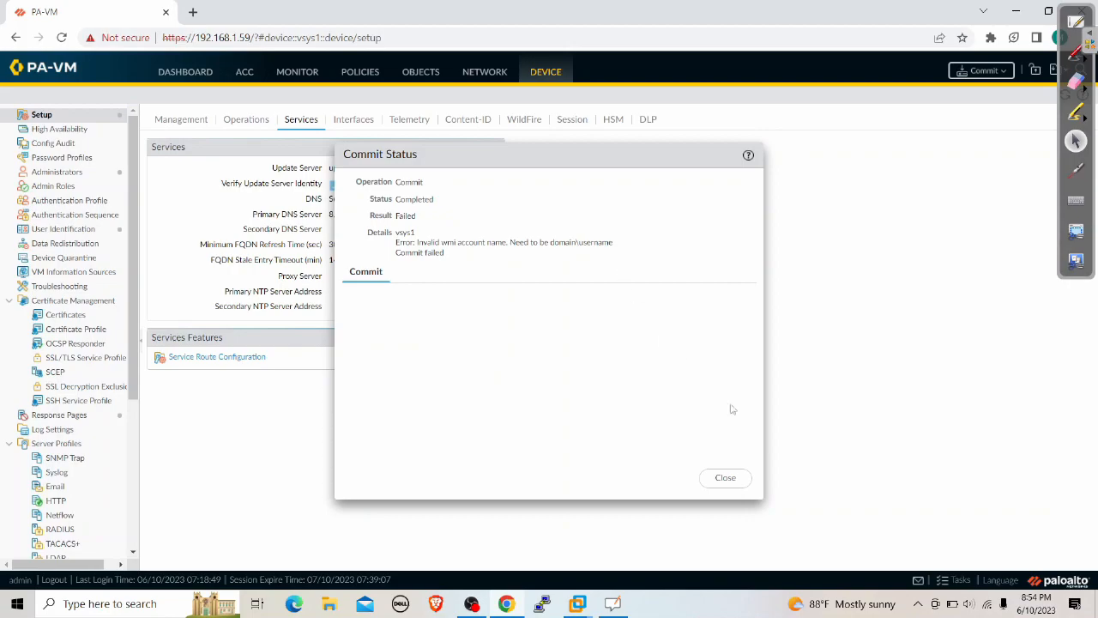
left_click(727, 479)
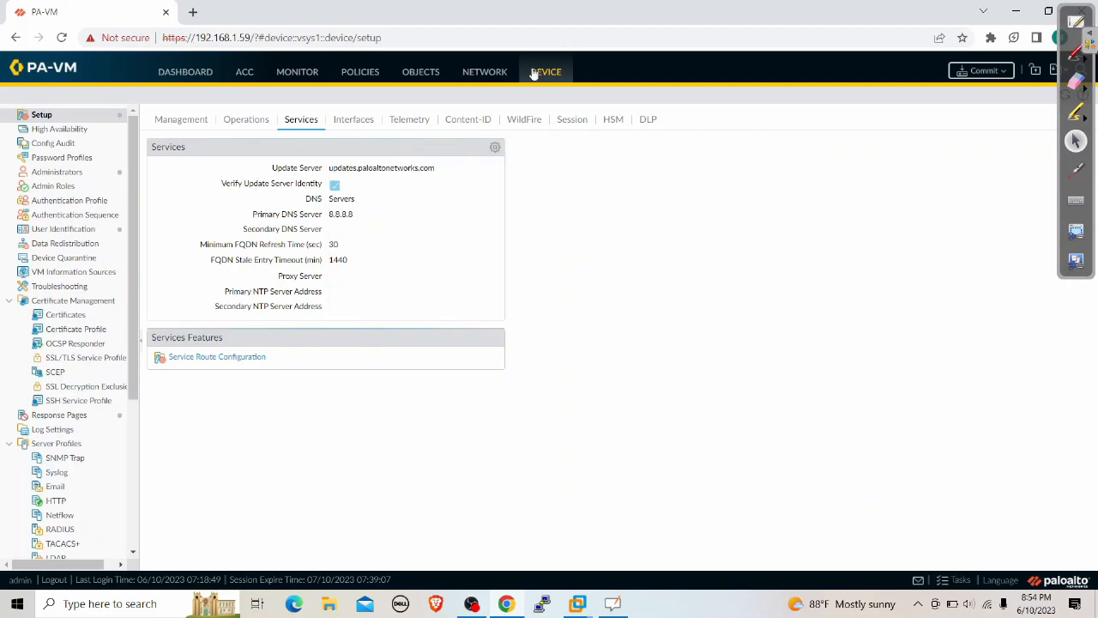
In User-ID Agent Setup, prefix the server monitor Username with the firewalllife.local domain
left_click(96, 229)
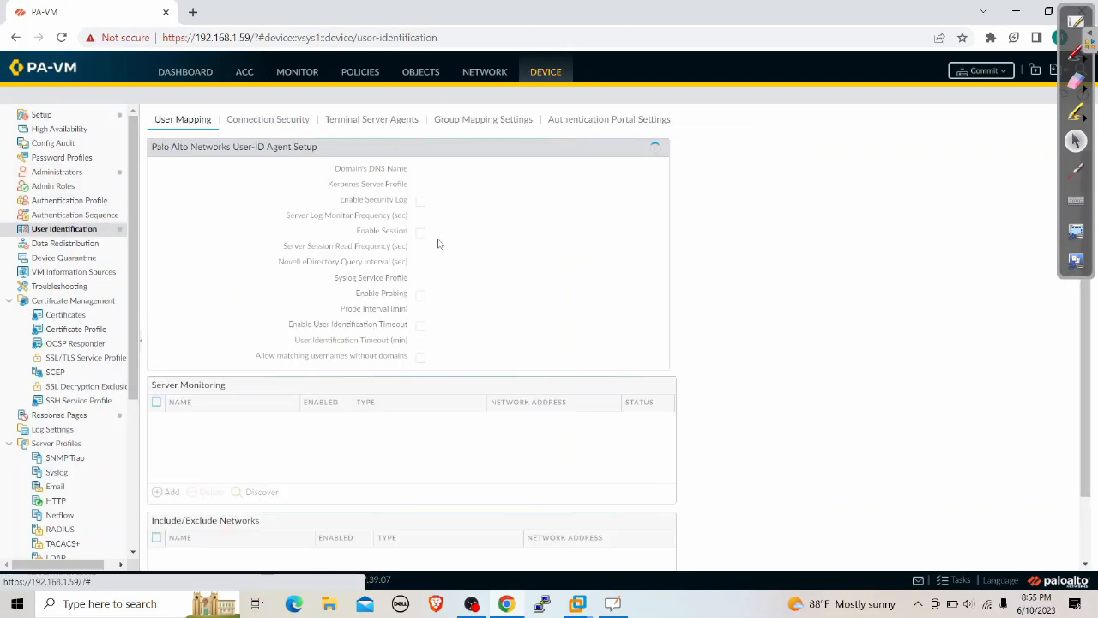
left_click(659, 147)
left_click(517, 290)
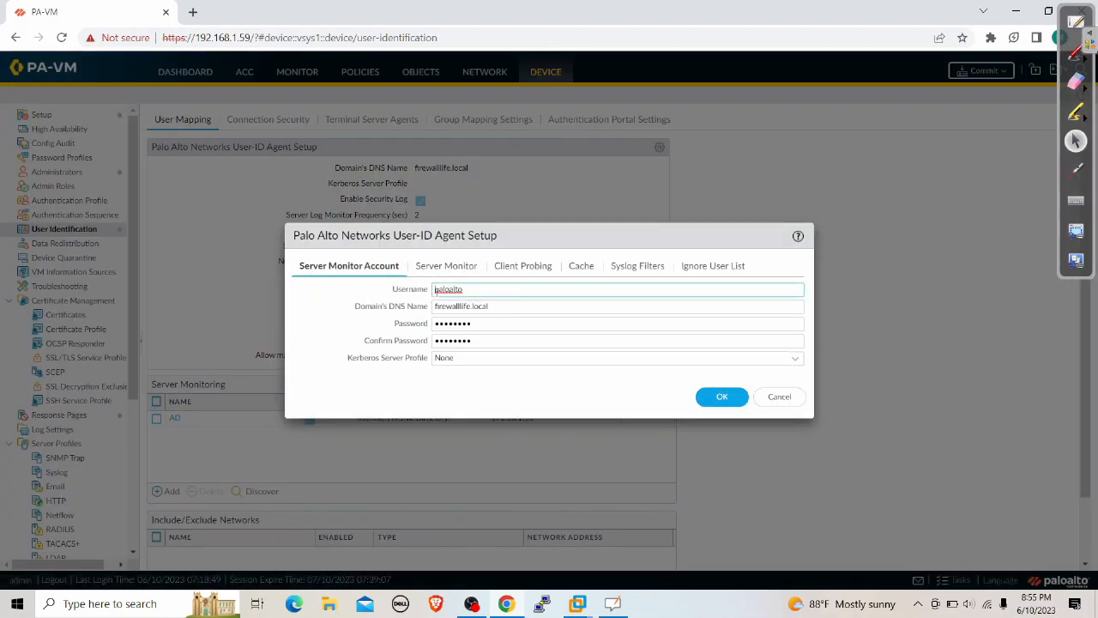
type("FIREWA")
key("BackSpace")
key("BackSpace")
key("BackSpace")
key("BackSpace")
key("BackSpace")
key("BackSpace")
type("firewalllife\\")
type("local\\")
Draw an arrow marking the new Username value, then erase it
left_click(1076, 56)
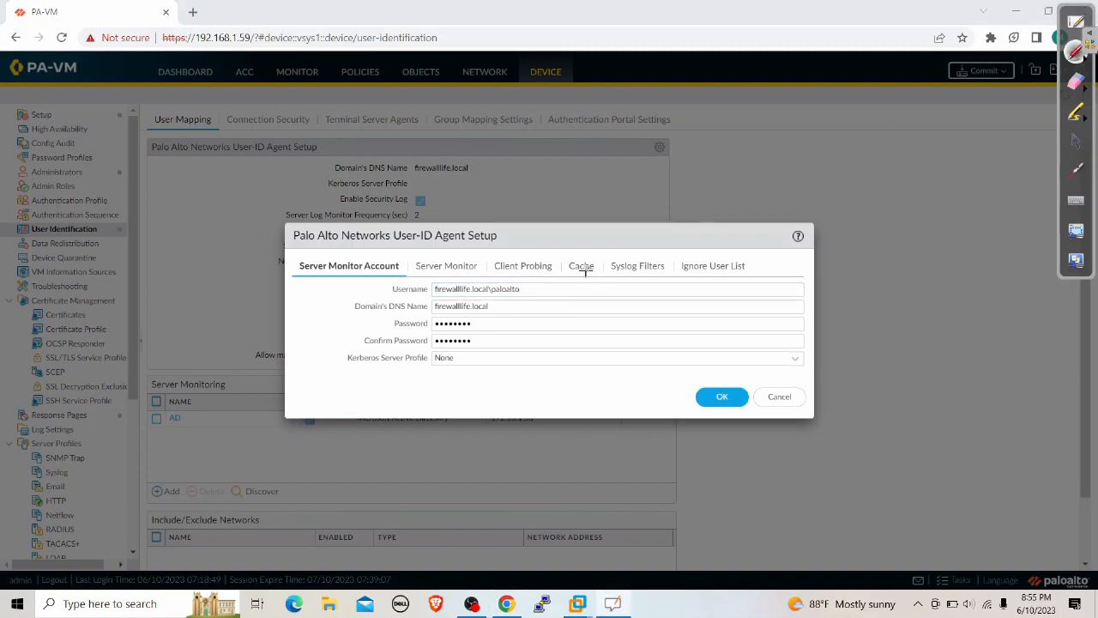
left_click_drag(542, 290, 755, 242)
left_click_drag(540, 285, 582, 305)
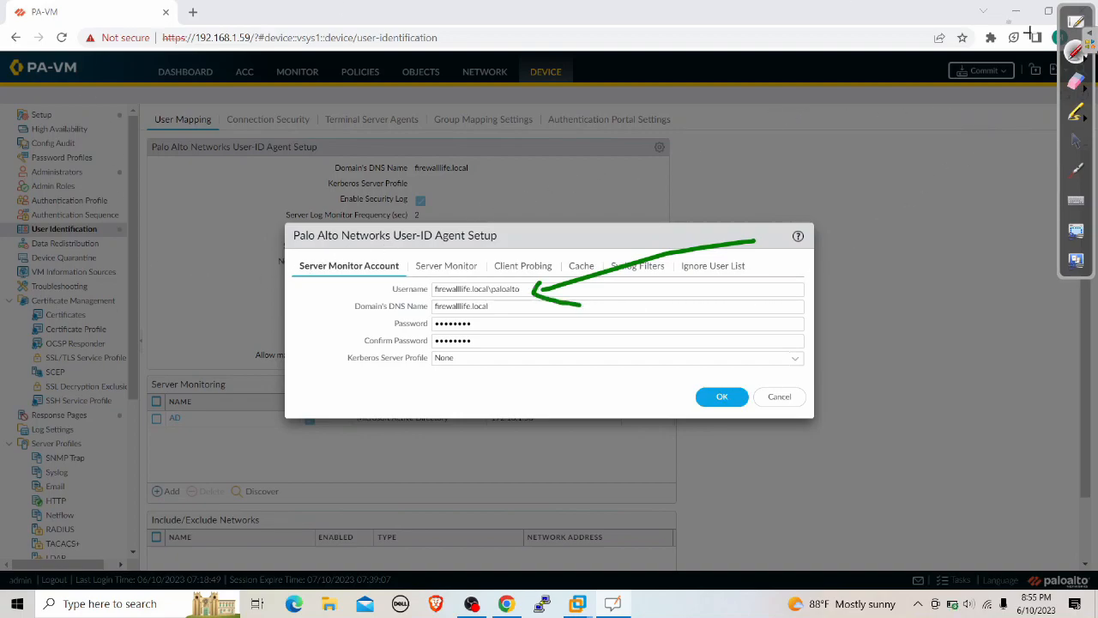
left_click(1076, 82)
left_click_drag(760, 265, 527, 277)
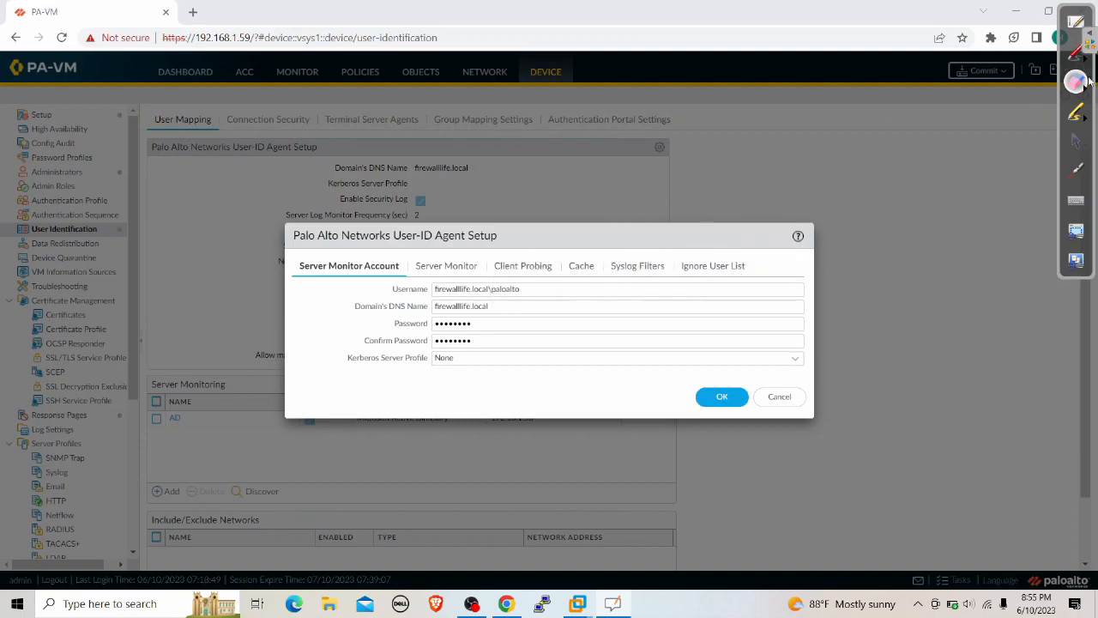
left_click(1076, 141)
Save the agent setup, commit the configuration, and view traffic logs filtered to 172.16.1.15
left_click(718, 397)
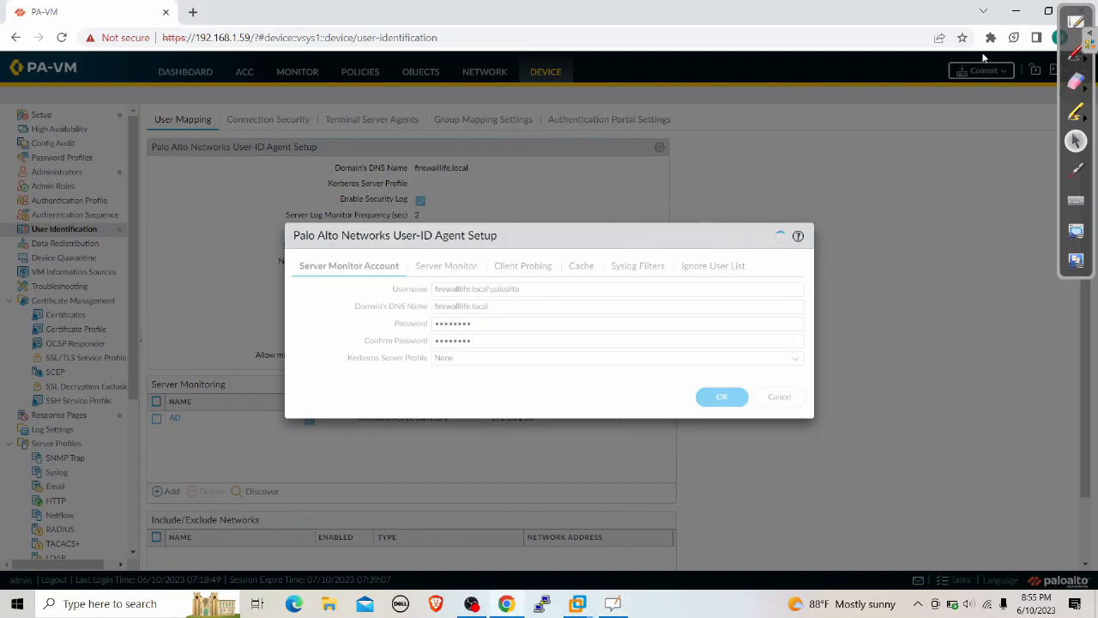
left_click(981, 70)
left_click(674, 477)
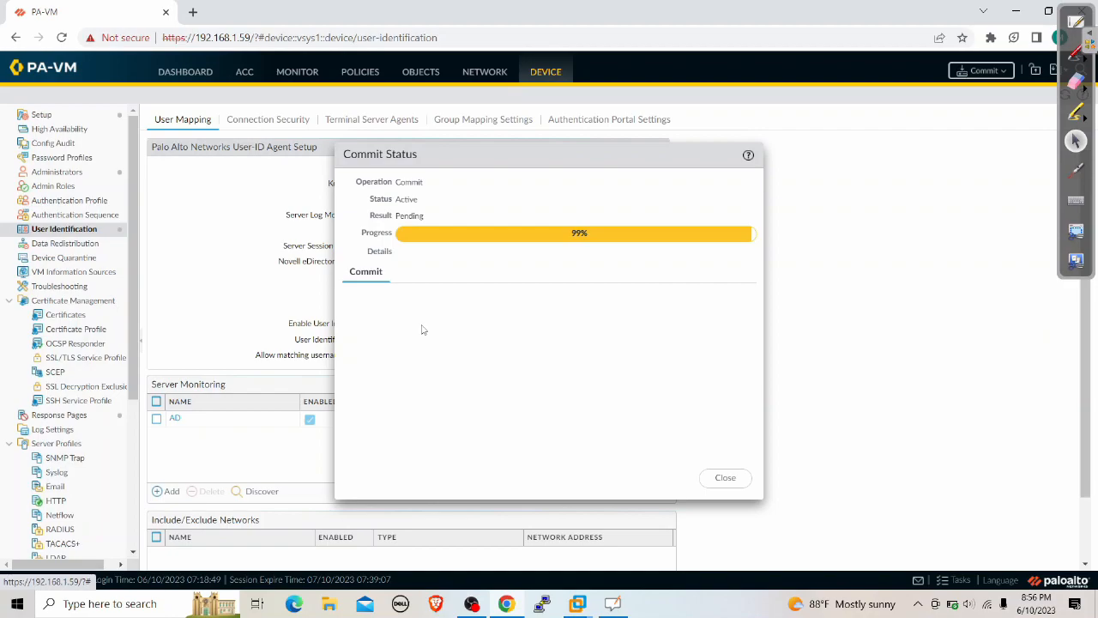
left_click(740, 485)
left_click(293, 82)
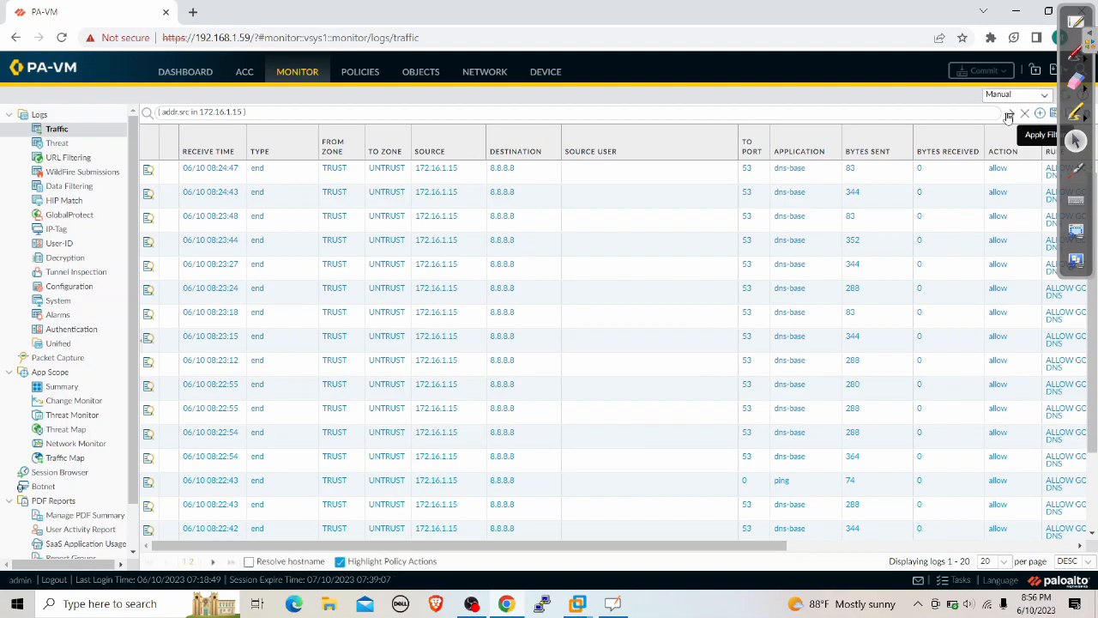
Start a PuTTY SSH session to 192.168.1.59
left_click(1018, 12)
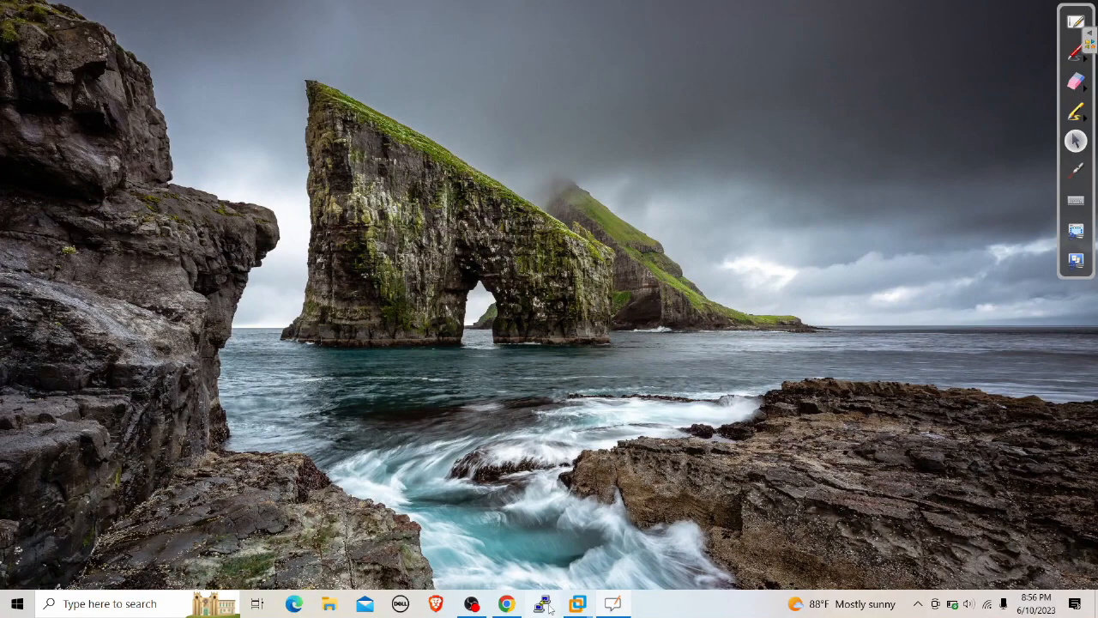
left_click(541, 603)
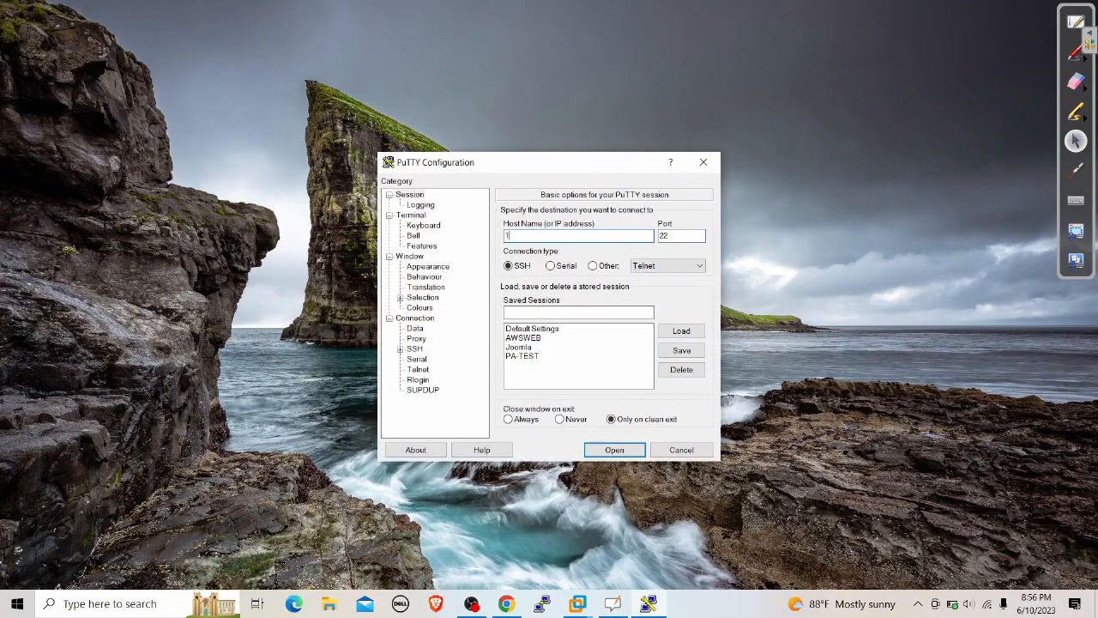
type("192.168.1.59")
left_click(615, 449)
Change the PuTTY session font size to 16
right_click(359, 125)
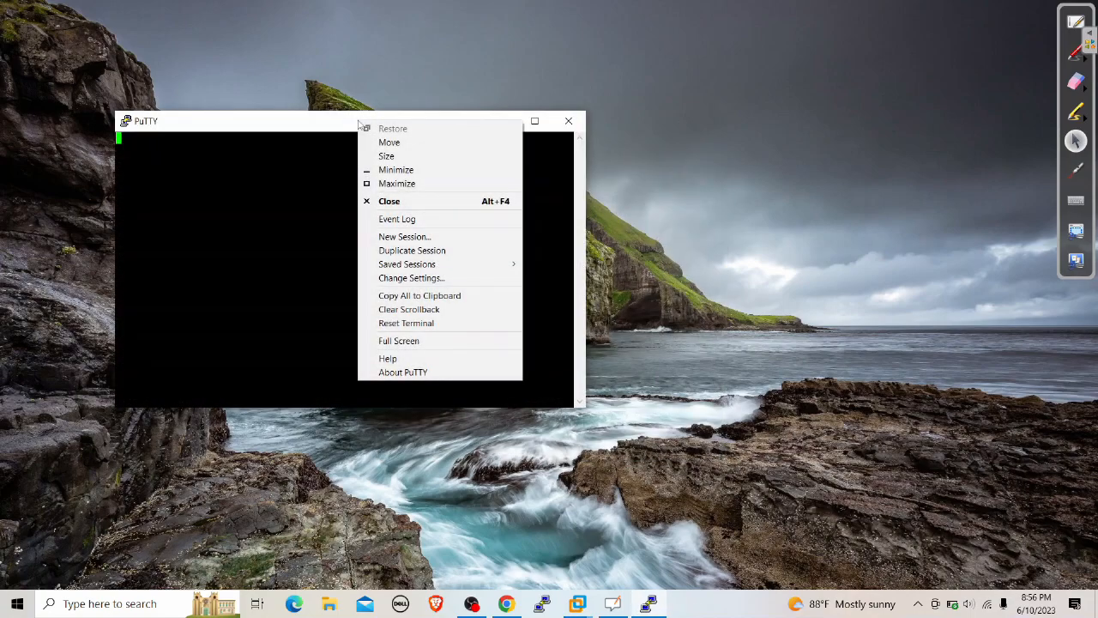
left_click(314, 212)
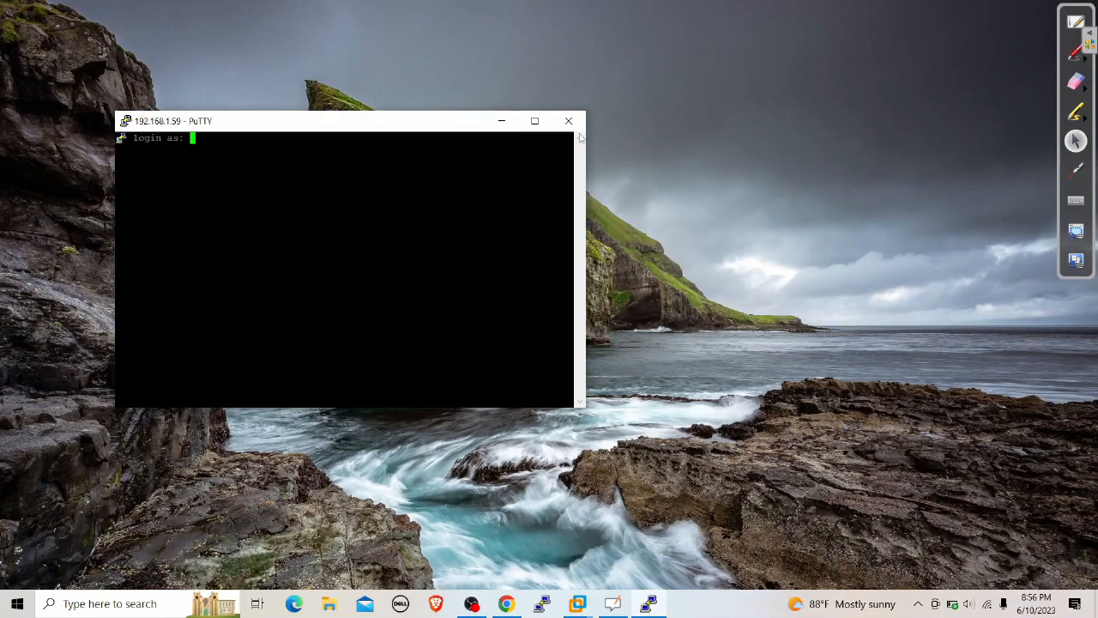
right_click(441, 117)
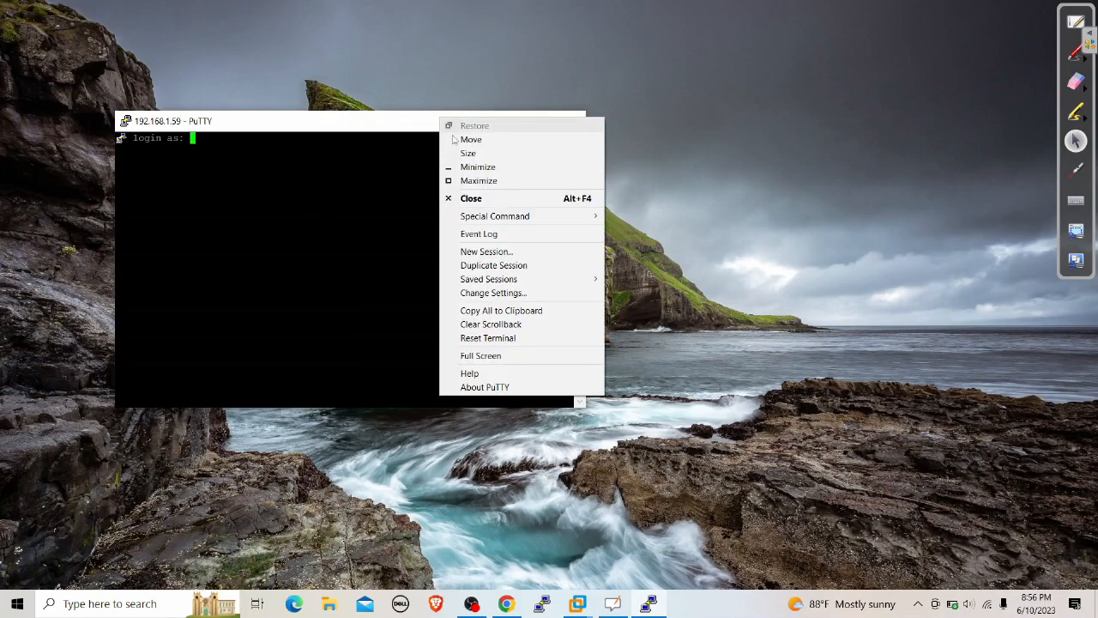
left_click(504, 293)
left_click(428, 266)
left_click(682, 294)
left_click(648, 342)
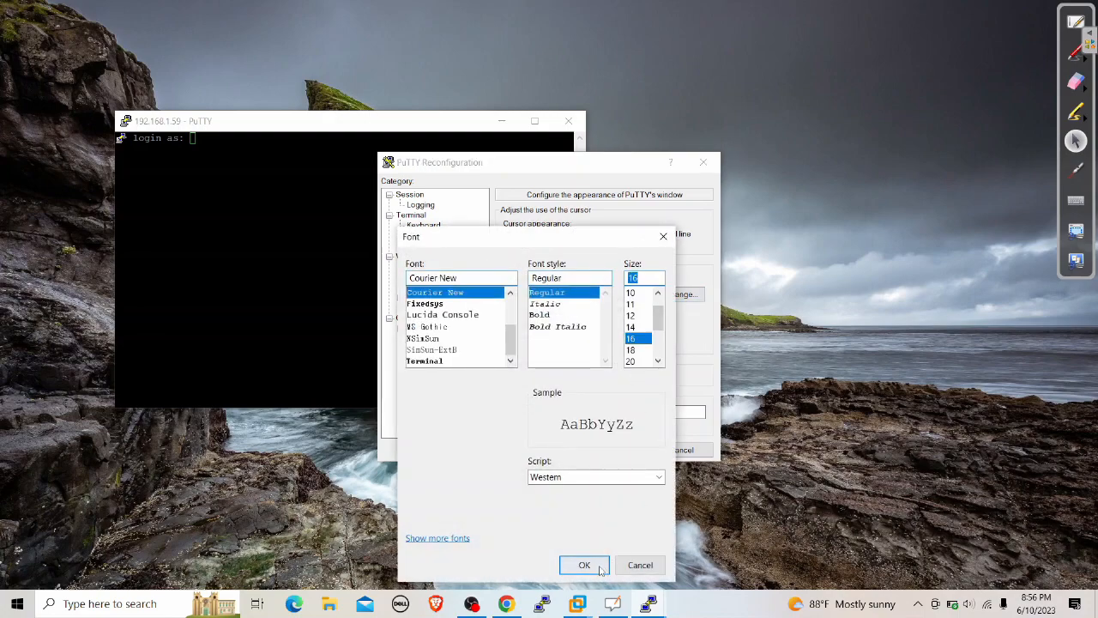
left_click(582, 563)
left_click(613, 449)
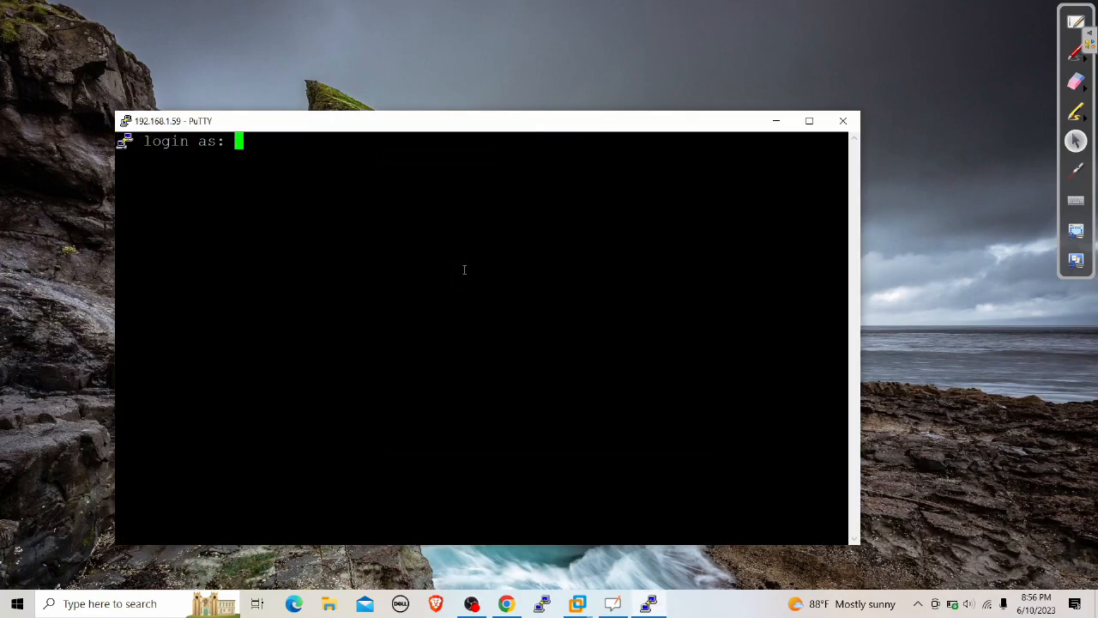
Log in as admin and run 'show user server-monitor statistics'
type("admin")
key("Return")
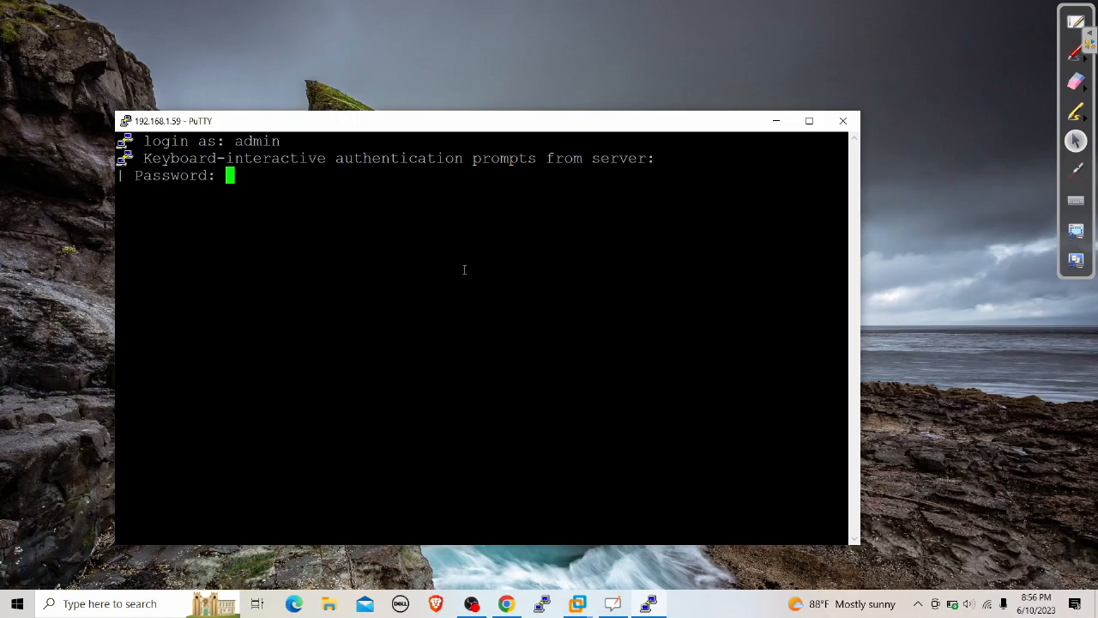
key("Return")
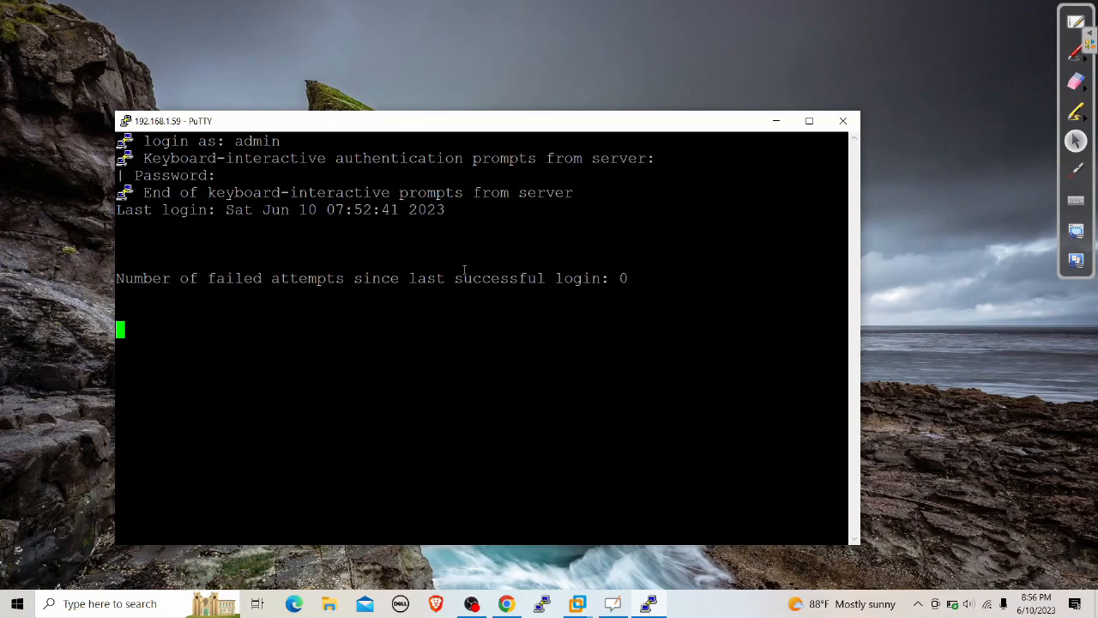
type("show ")
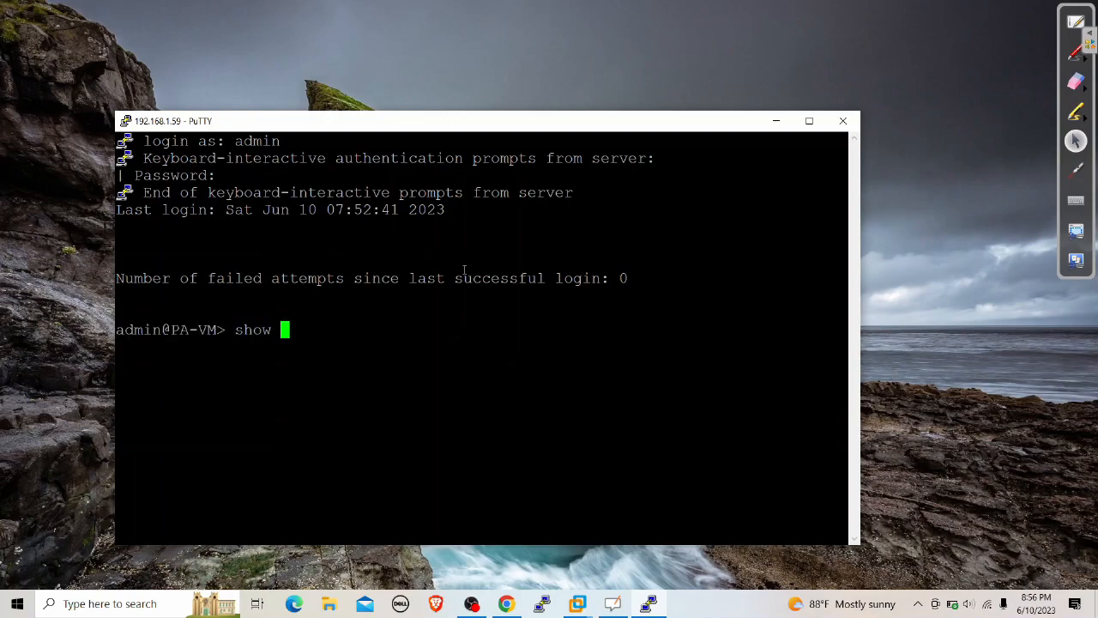
type("user server-monitor stat")
key("question")
key("Return")
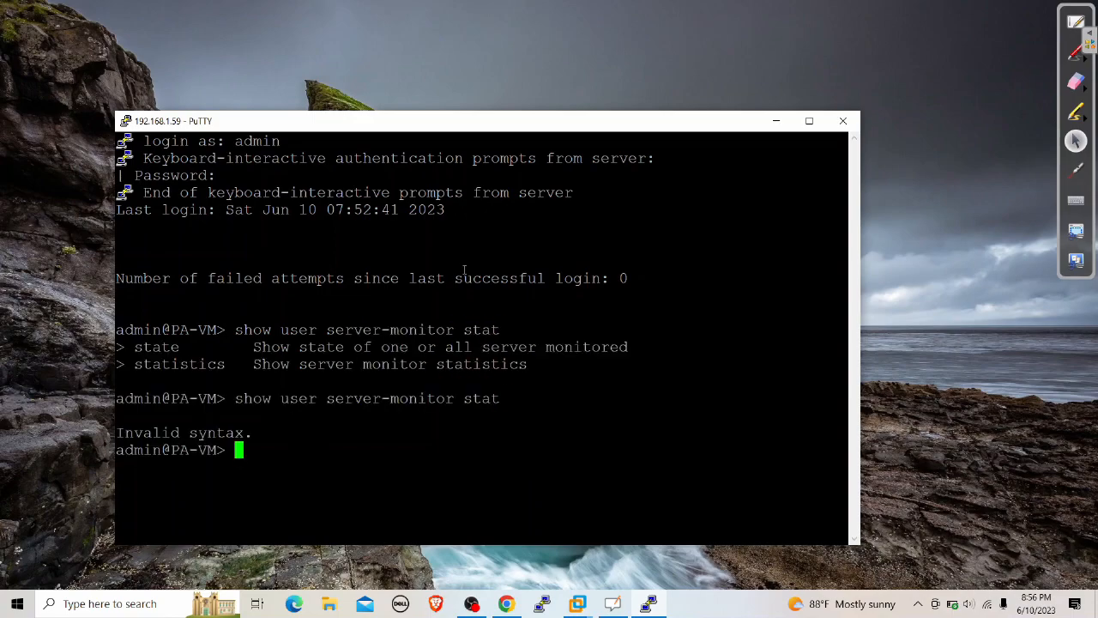
key("Up")
type("i")
key("Tab")
key("Return")
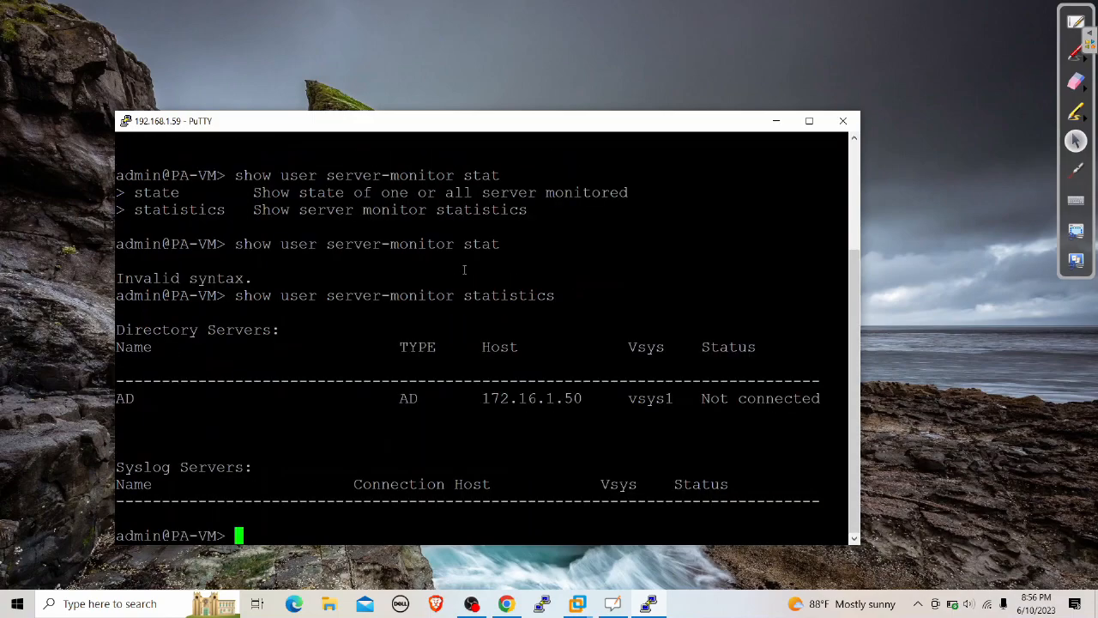
Highlight AD at 172.16.1.50 showing Not connected, then minimize PuTTY
left_click_drag(703, 398, 825, 400)
left_click(762, 420)
left_click(650, 605)
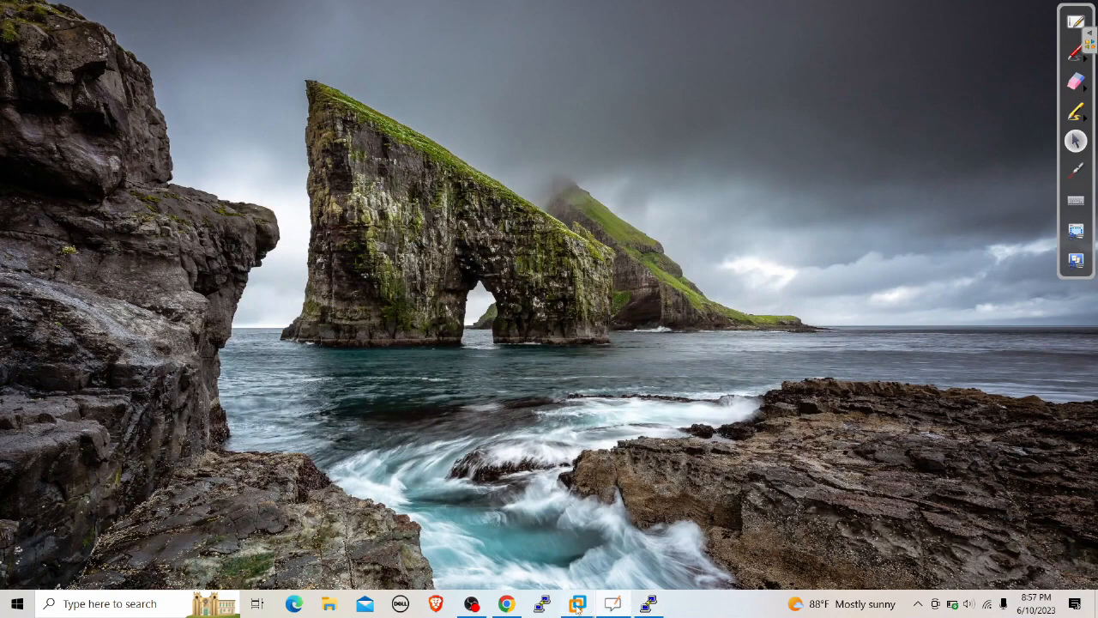
Reopen PA-VM's User-ID Agent Setup, then switch to the Windows 10 VM's Network Connections
left_click(506, 604)
left_click(546, 72)
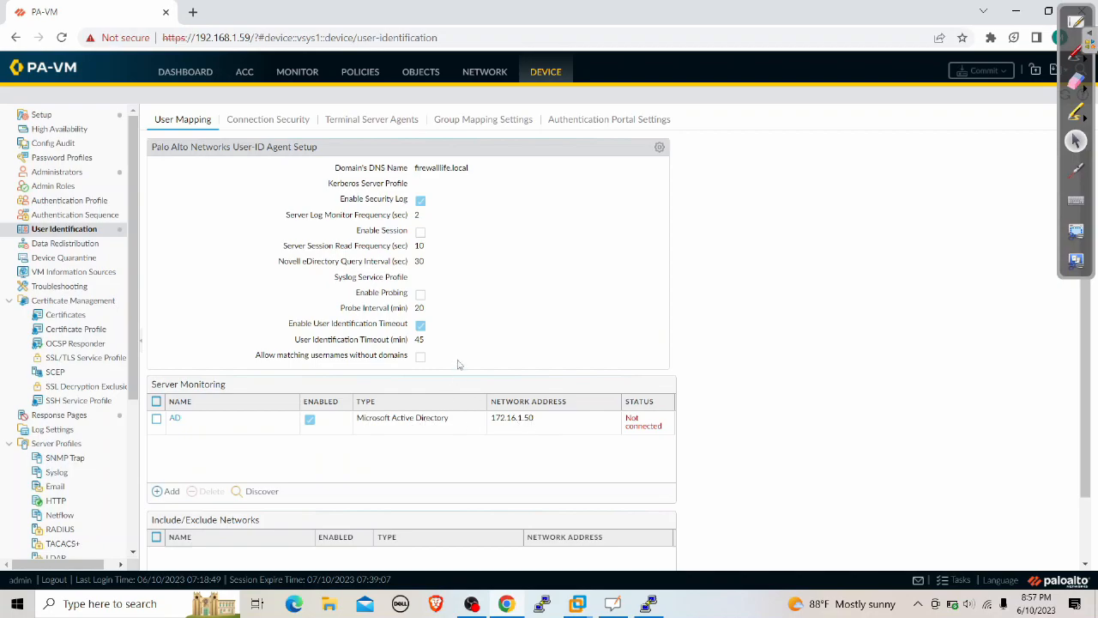
left_click(659, 148)
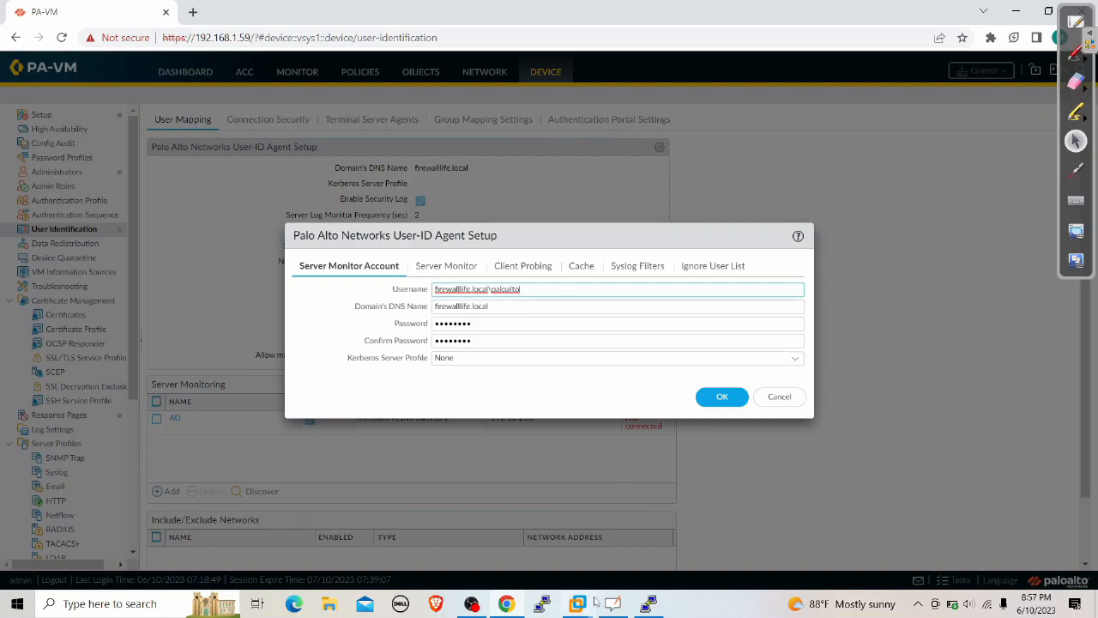
mouse_move(580, 603)
left_click(863, 532)
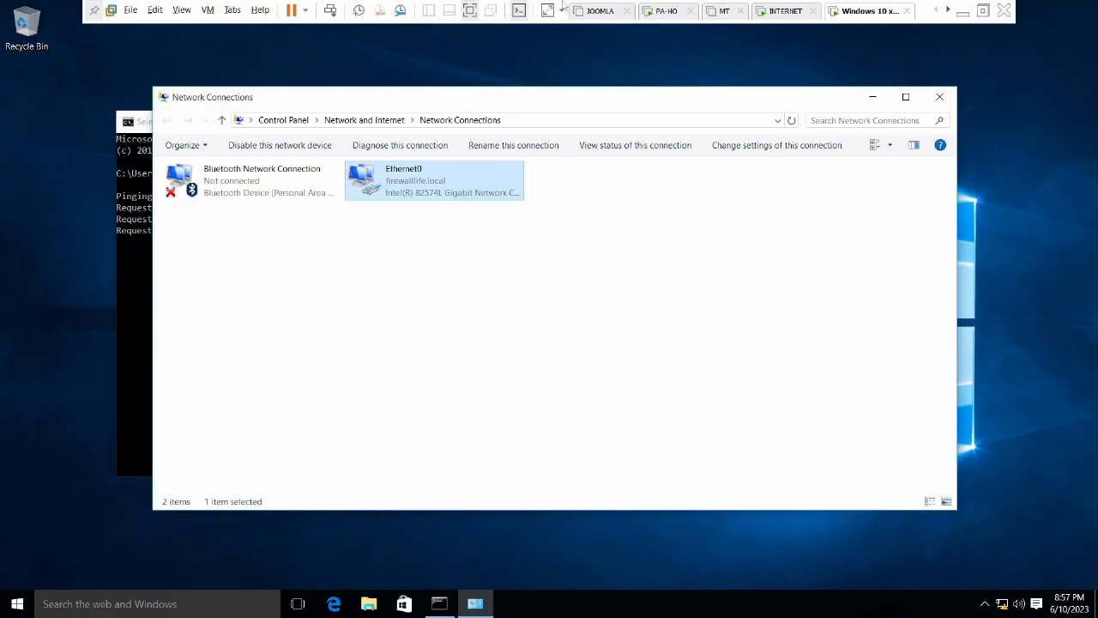
Power on the INTERNET virtual machine and minimize VMware Workstation
left_click(782, 11)
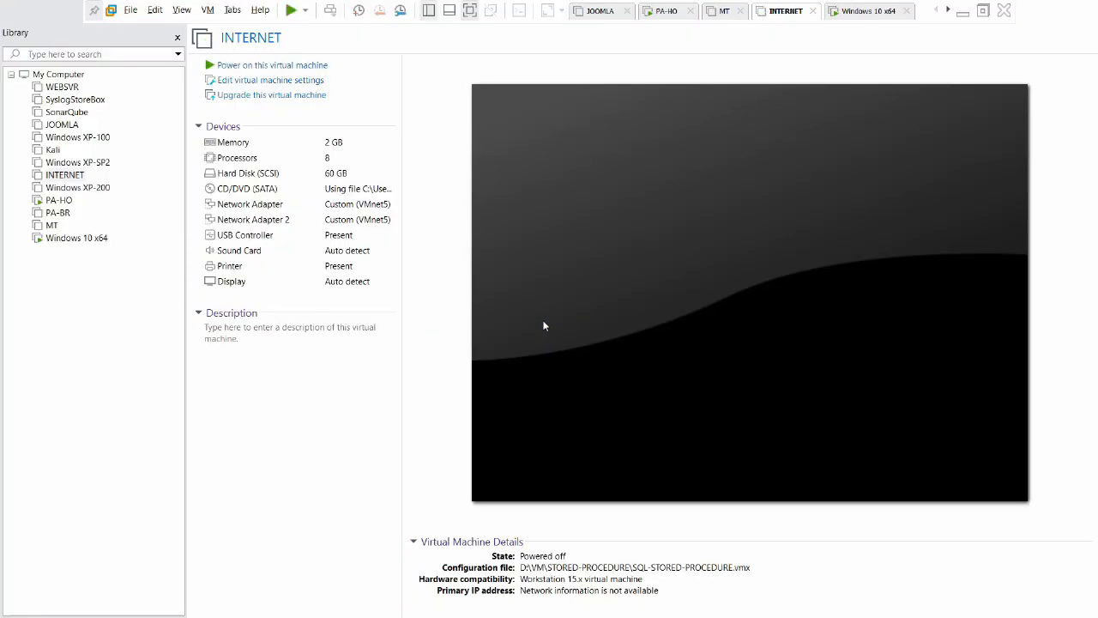
left_click(291, 66)
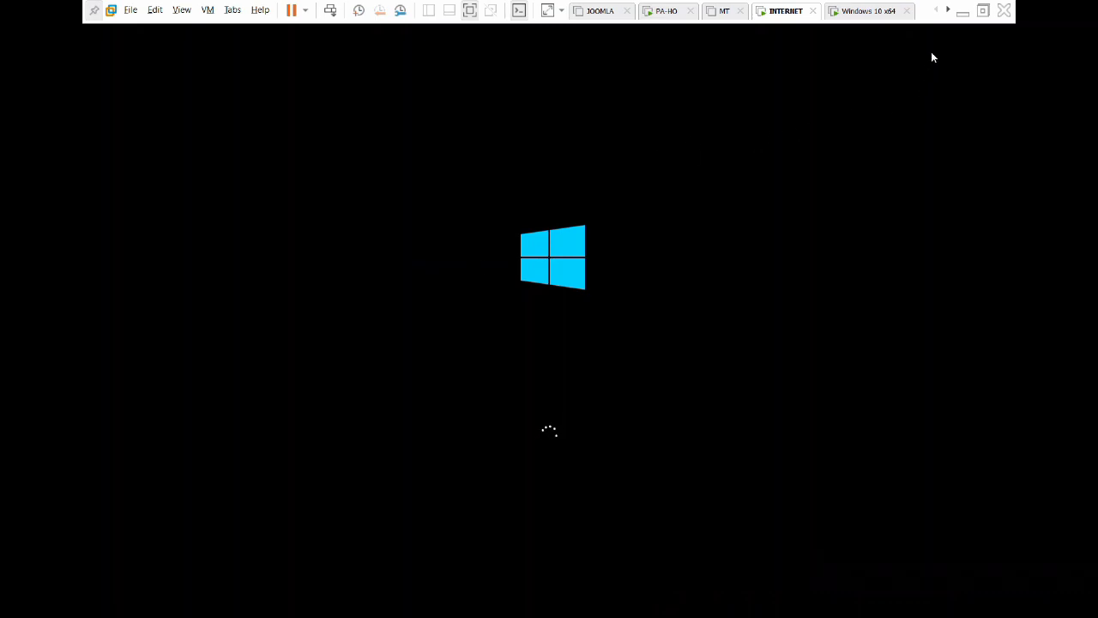
left_click(963, 12)
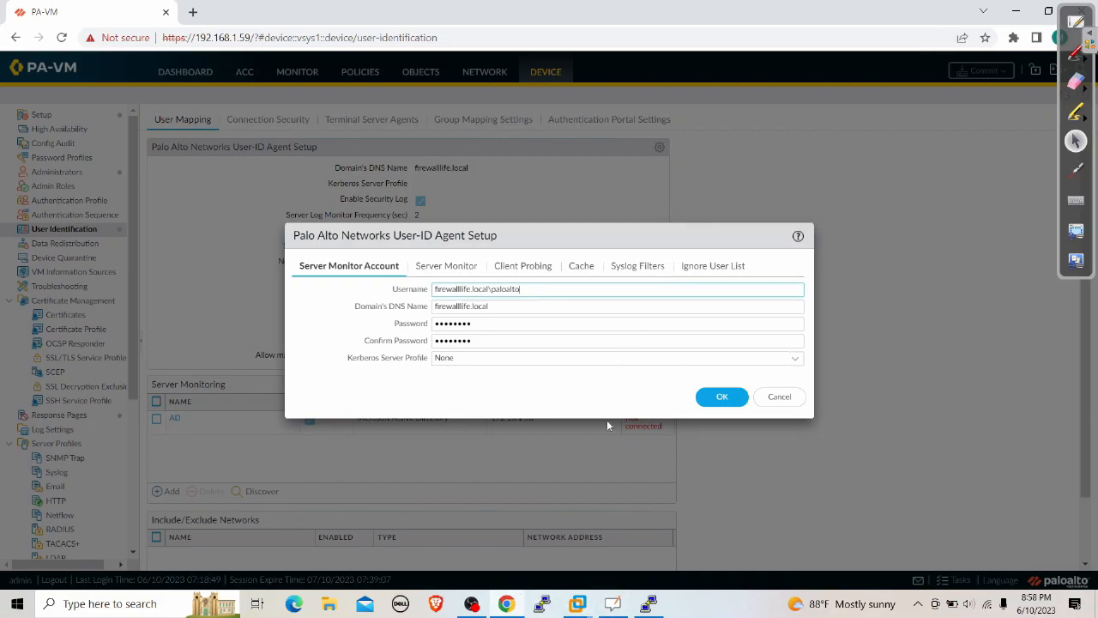
On the INTERNET VM, close Server Manager and bring up the Run box holding wmimgmt.msc
mouse_move(580, 607)
left_click(719, 515)
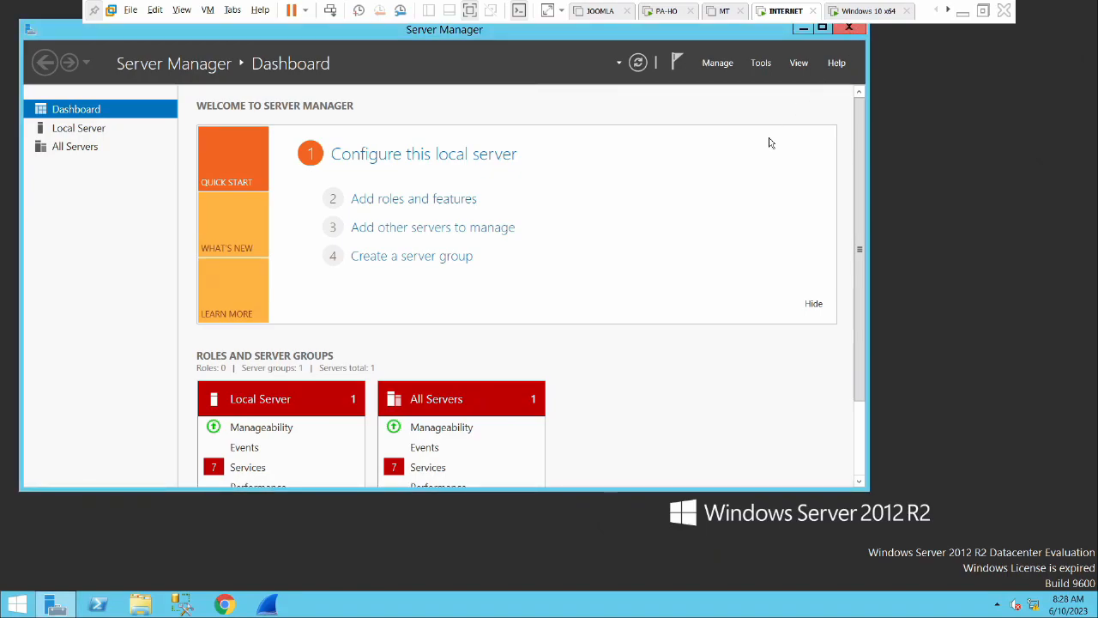
left_click(849, 28)
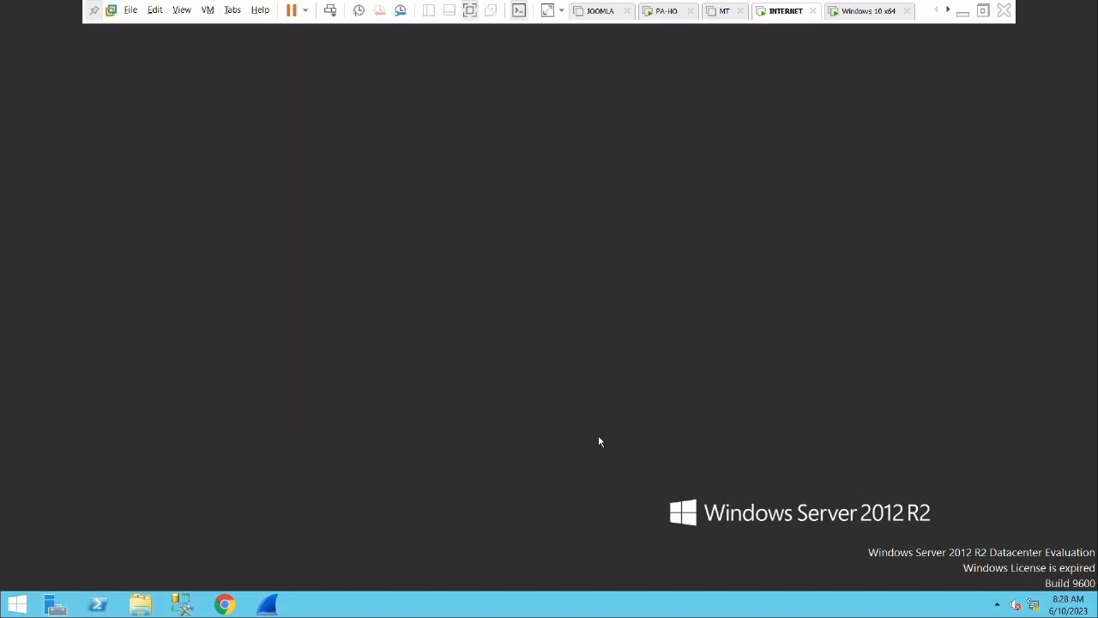
key("super+r")
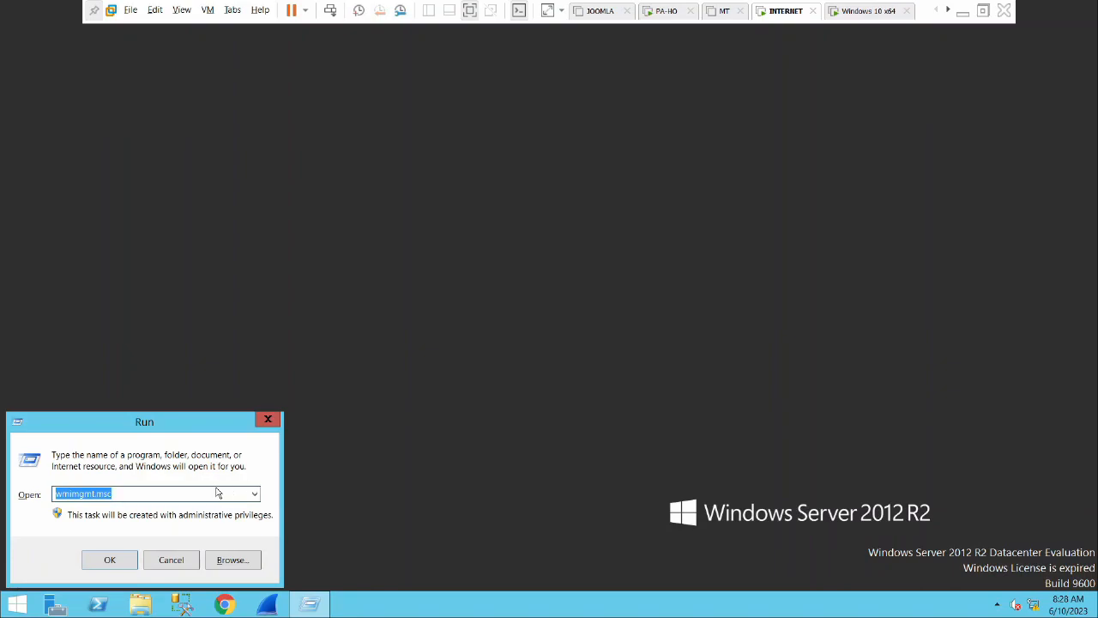
left_click(166, 491)
left_click_drag(126, 493, 53, 494)
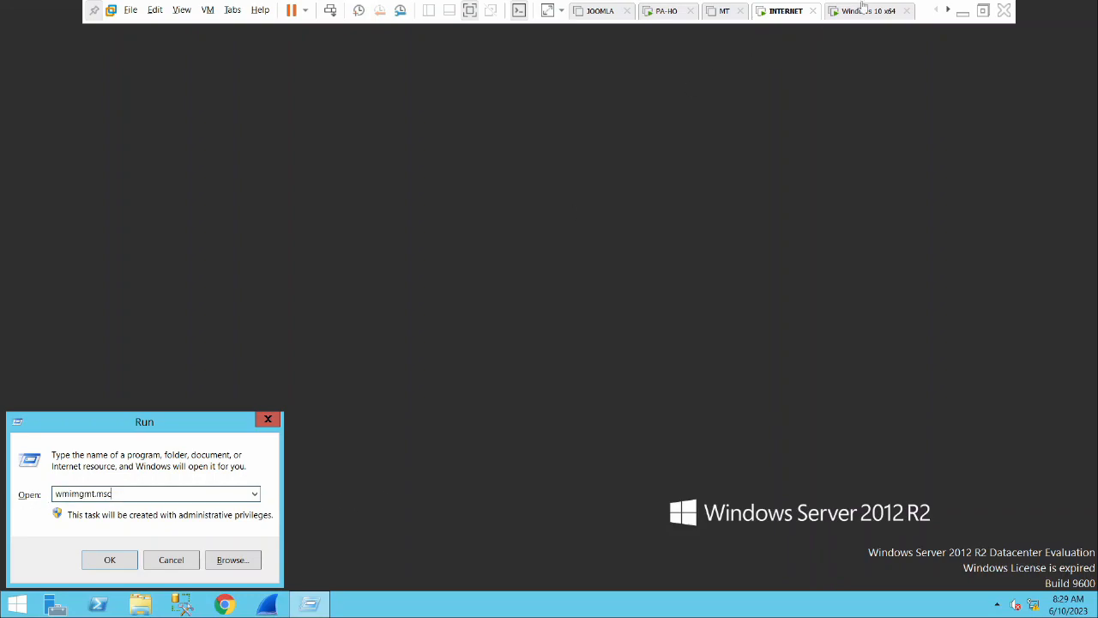
Handwrite 'wmimgmt.msc' and 'WMI' beside the Run box, tick it, and return to the browser
left_click(983, 11)
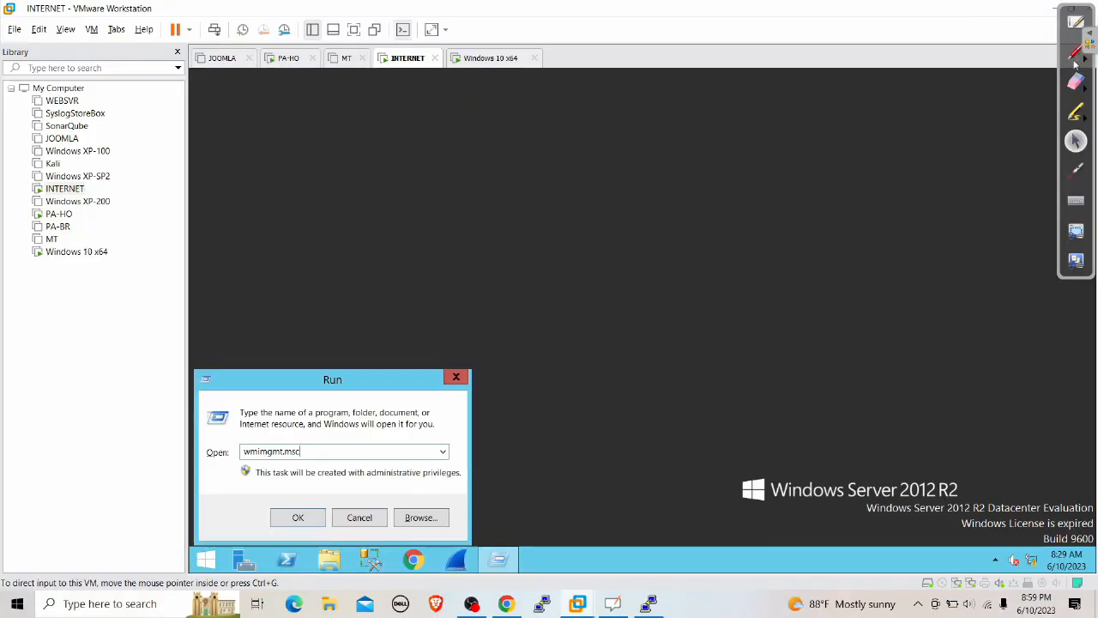
left_click(1075, 54)
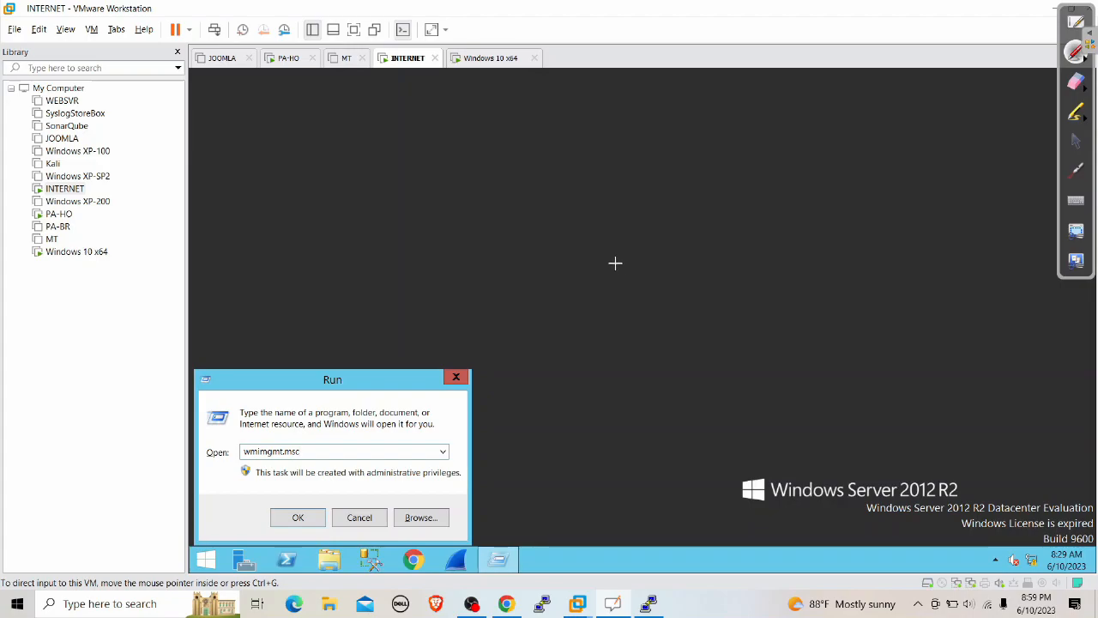
mouse_move(533, 276)
left_mouse_down()
mouse_move(606, 244)
mouse_move(591, 217)
mouse_move(613, 237)
mouse_move(654, 208)
mouse_move(651, 225)
mouse_move(681, 176)
mouse_move(697, 176)
left_mouse_up()
mouse_move(689, 139)
left_mouse_down()
mouse_move(704, 178)
mouse_move(748, 143)
mouse_move(819, 127)
left_mouse_up()
left_click(735, 163)
left_click_drag(600, 305, 813, 213)
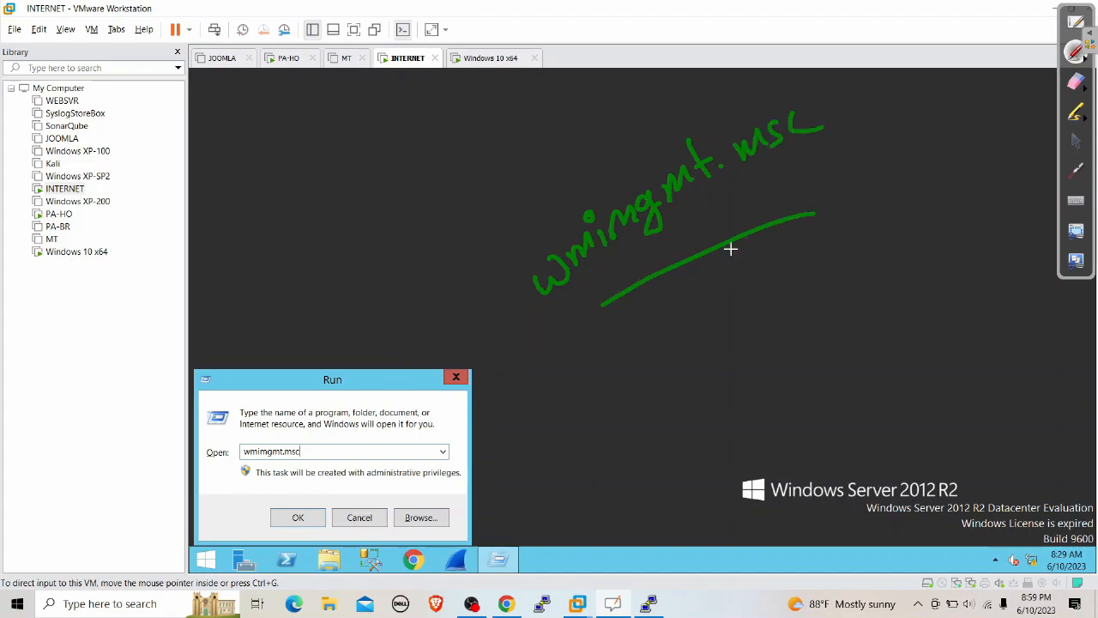
mouse_move(596, 386)
left_mouse_down()
mouse_move(608, 402)
mouse_move(654, 395)
mouse_move(651, 356)
mouse_move(699, 366)
left_mouse_up()
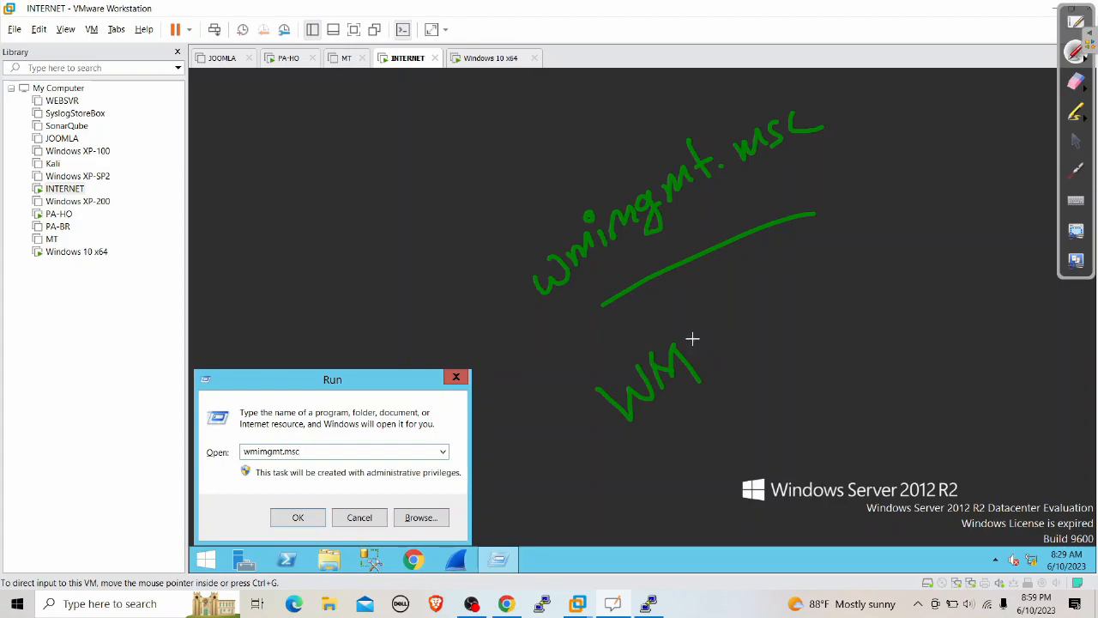
left_click_drag(697, 322, 707, 346)
left_click(706, 358)
mouse_move(325, 445)
left_mouse_down()
mouse_move(331, 455)
mouse_move(367, 385)
left_mouse_up()
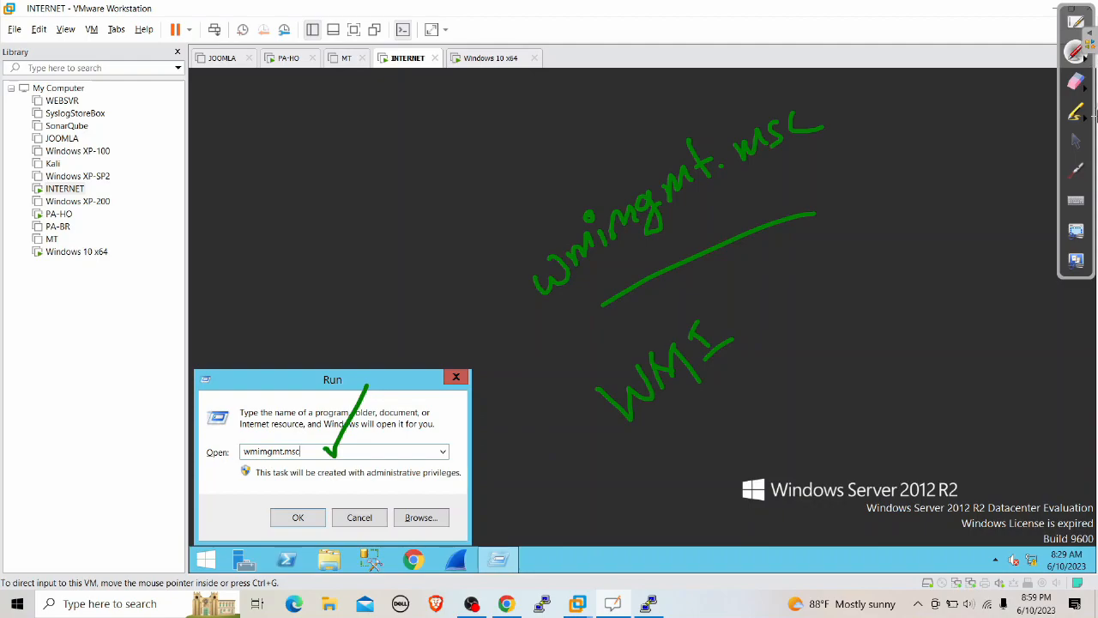
left_click(1075, 141)
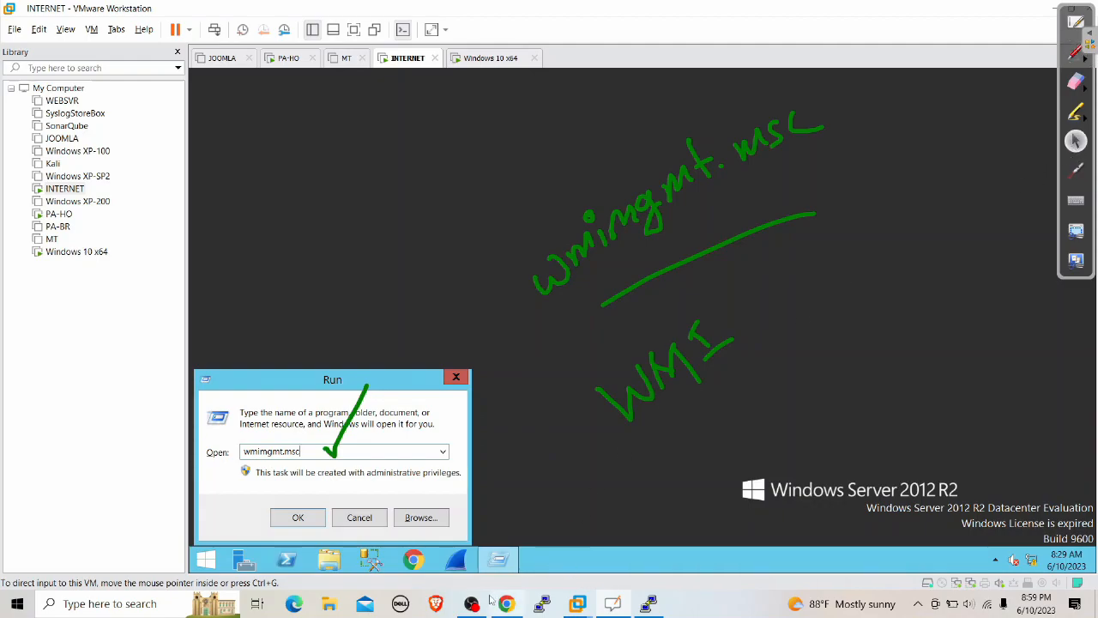
mouse_move(506, 604)
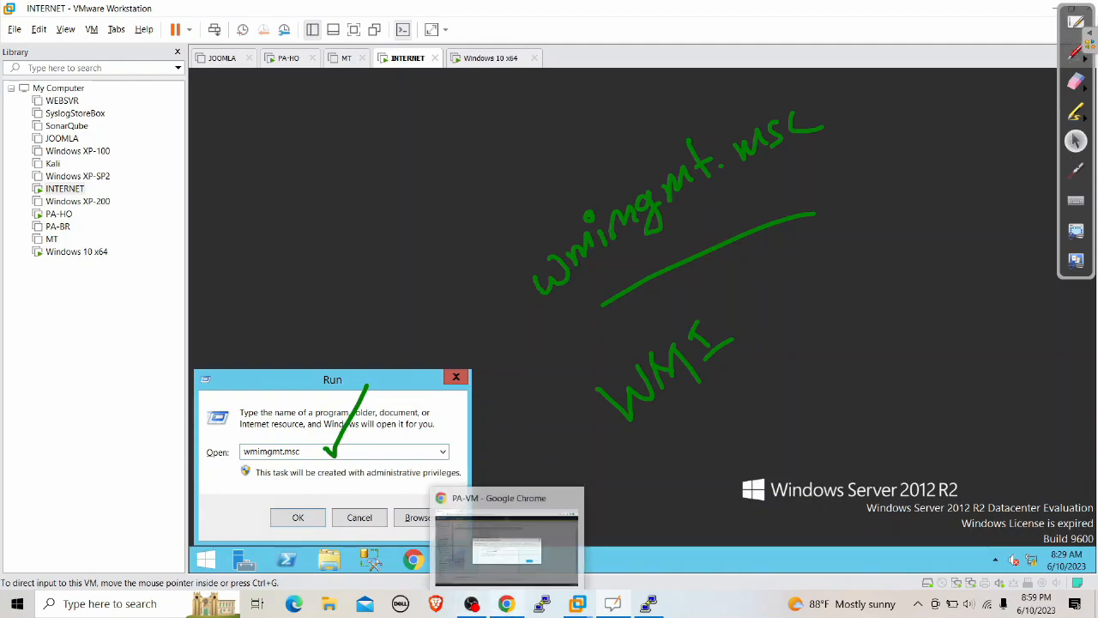
left_click(507, 605)
Cancel agent setup, try Discover (fails: no domain configured), reload, and dismiss the popups
left_click(781, 401)
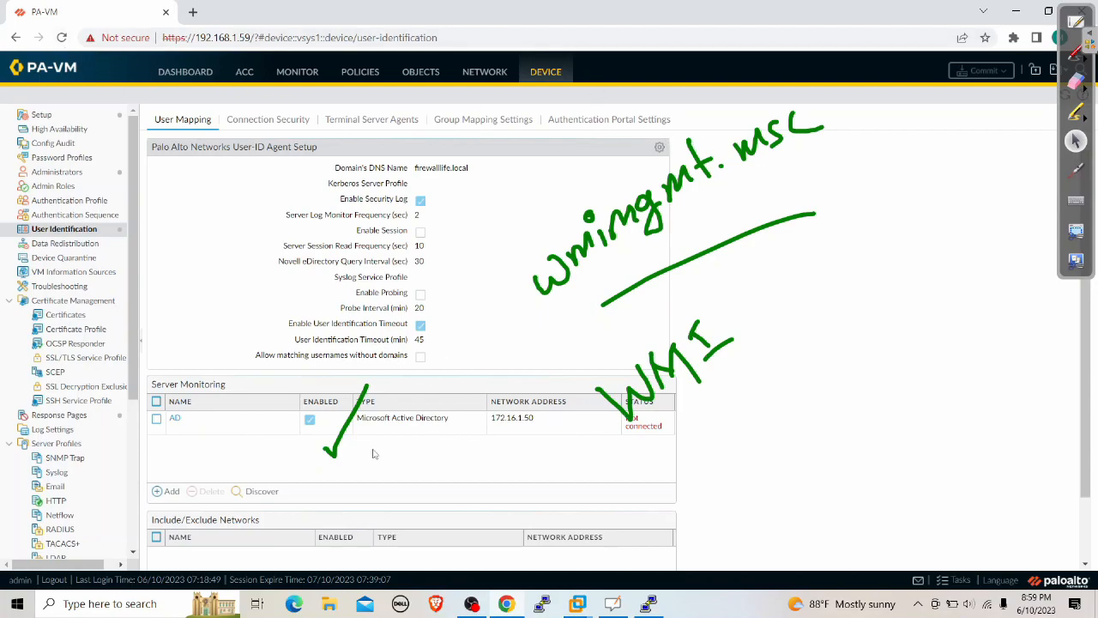
left_click(260, 492)
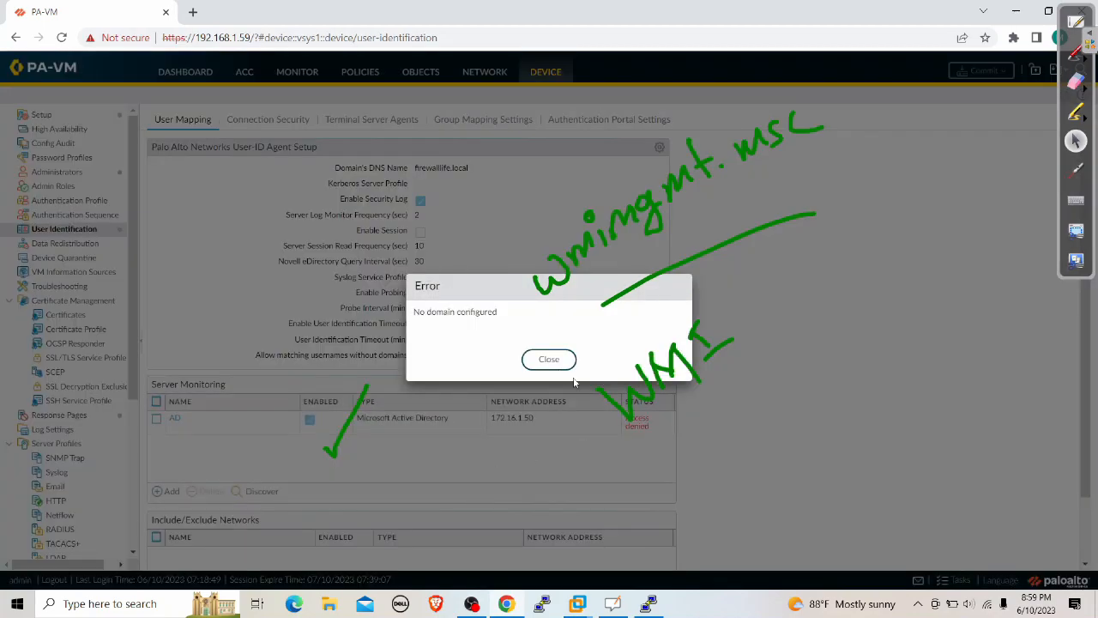
left_click(549, 359)
left_click(62, 37)
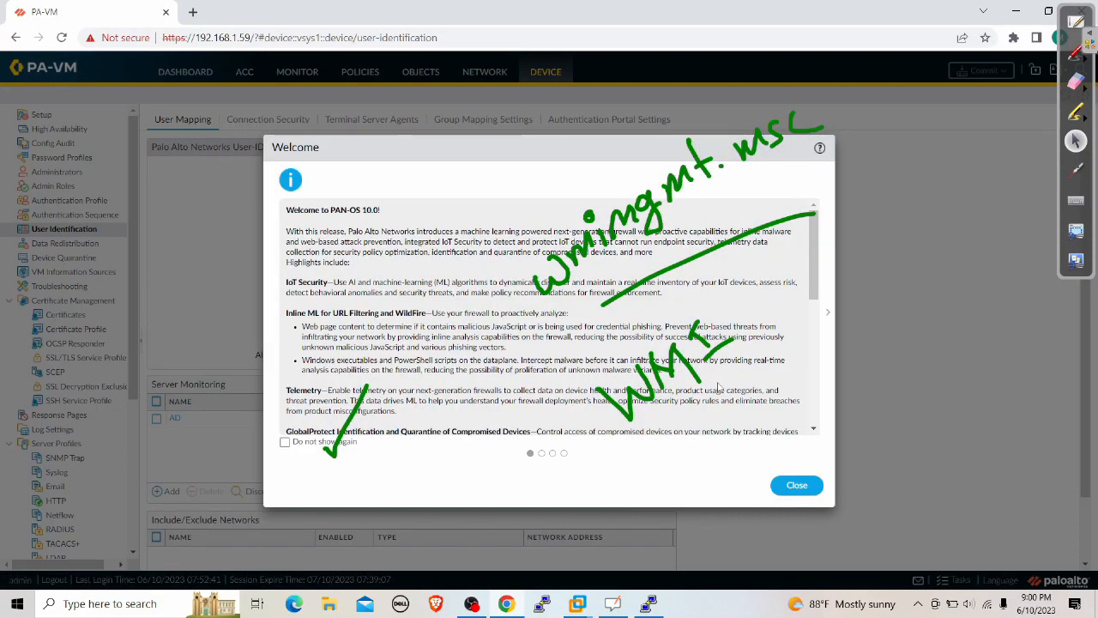
left_click(795, 486)
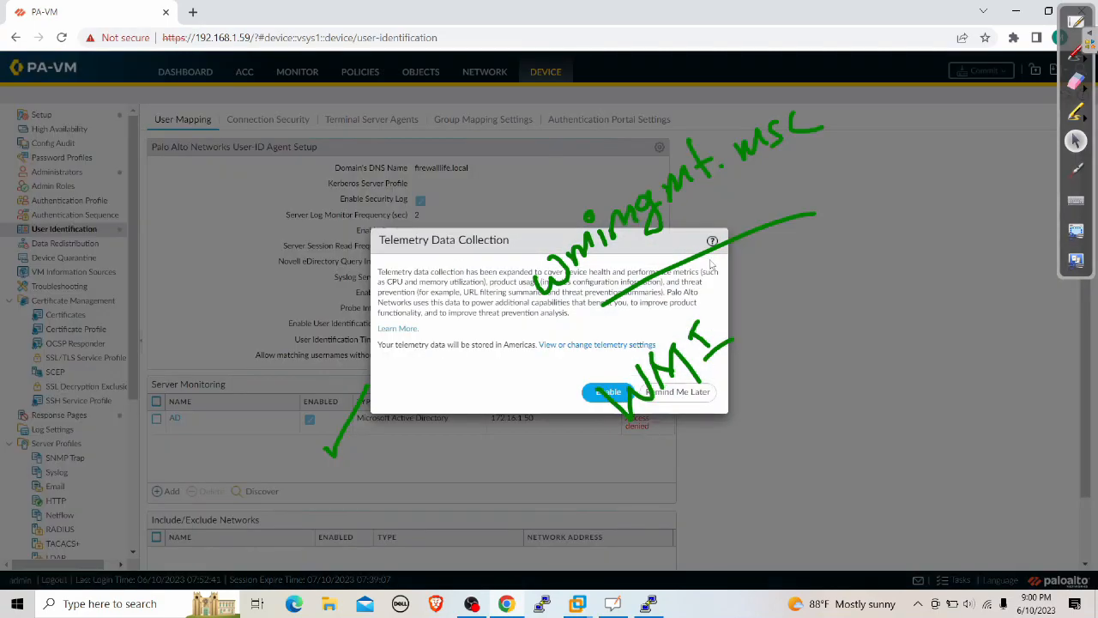
left_click(695, 392)
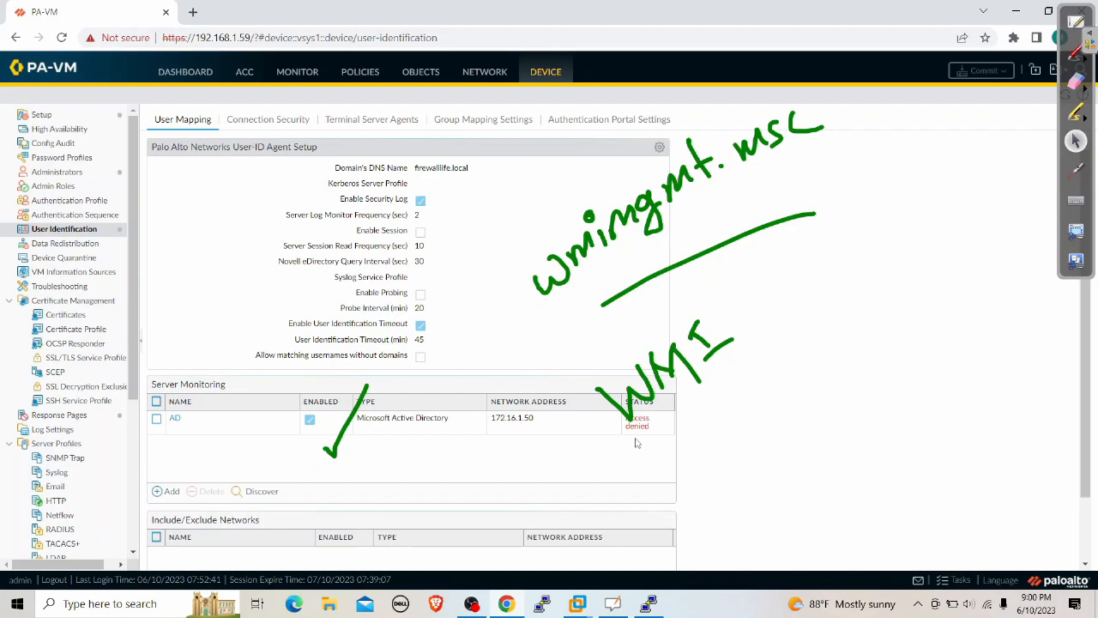
Erase the old notes and circle the AD server's Access denied status
left_click(1075, 83)
mouse_move(839, 286)
left_mouse_down()
mouse_move(635, 302)
mouse_move(681, 356)
left_mouse_up()
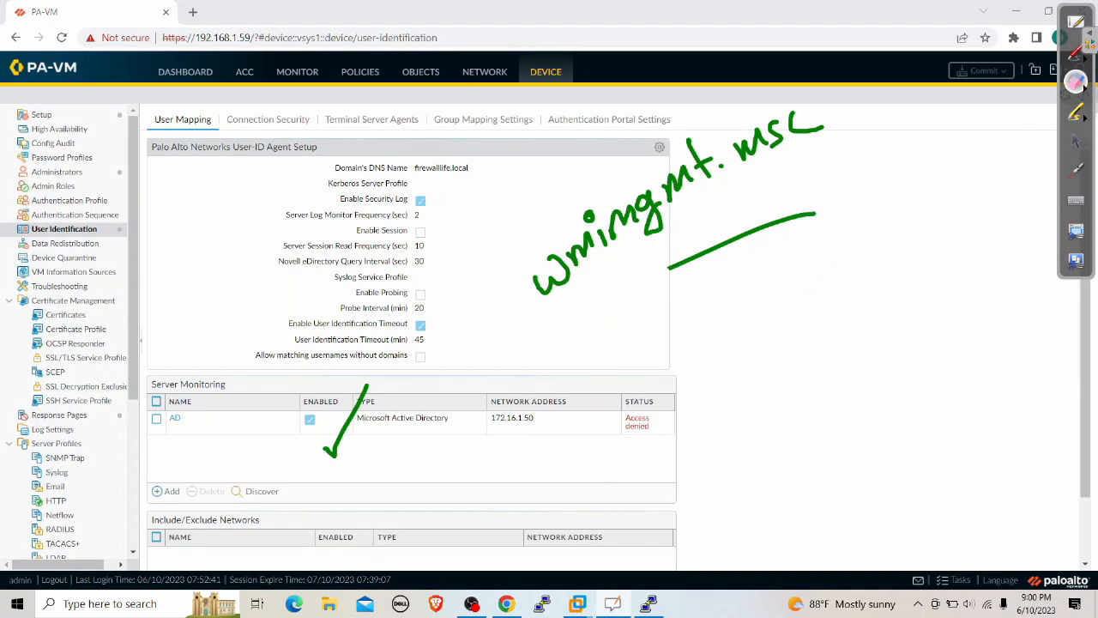
left_click(1072, 56)
mouse_move(670, 422)
left_mouse_down()
mouse_move(673, 402)
mouse_move(657, 496)
mouse_move(675, 397)
left_mouse_up()
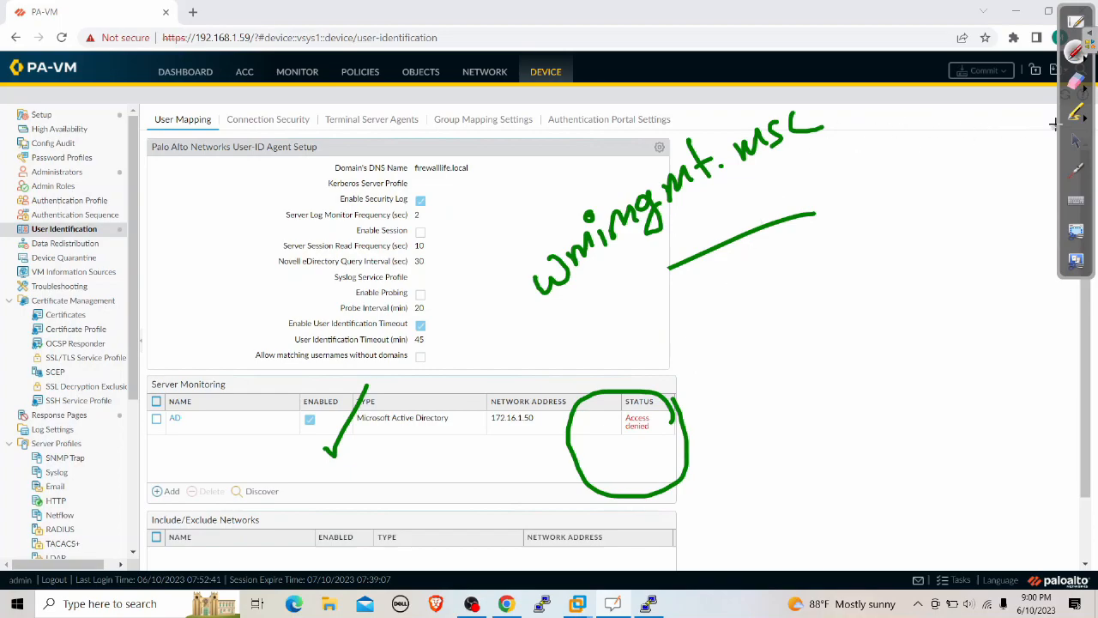
left_click(1076, 81)
mouse_move(703, 226)
left_mouse_down()
mouse_move(649, 214)
mouse_move(643, 145)
mouse_move(783, 228)
mouse_move(564, 441)
mouse_move(704, 429)
mouse_move(295, 412)
mouse_move(461, 339)
left_mouse_up()
left_click(1076, 141)
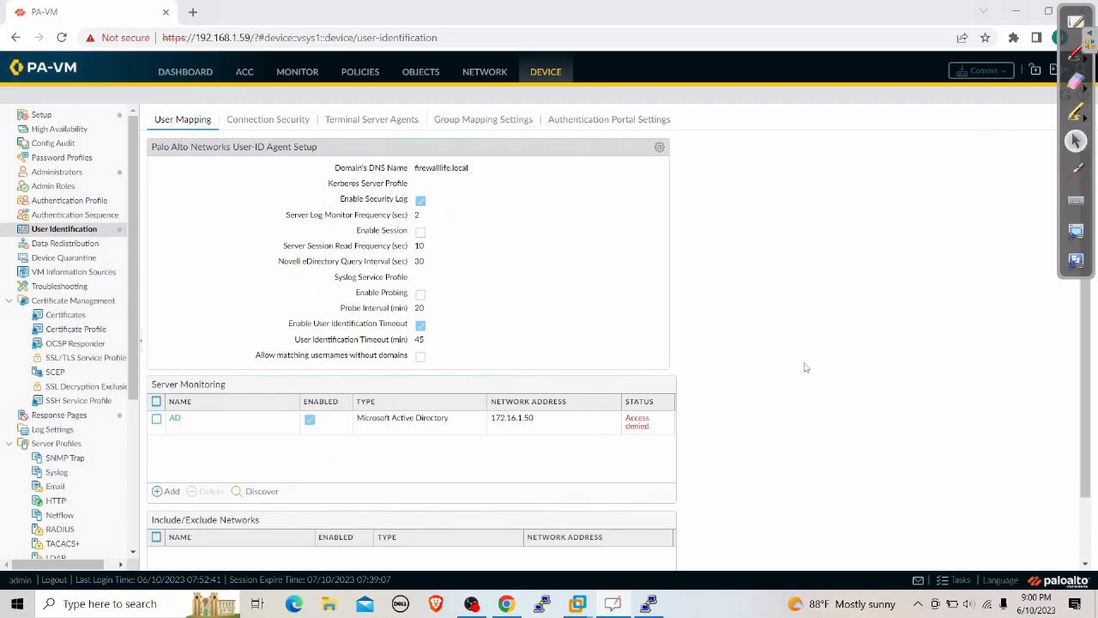
Run wmimgmt.msc on the INTERNET server and open WMI Control's Security tab with Root expanded
mouse_move(578, 603)
left_click(858, 515)
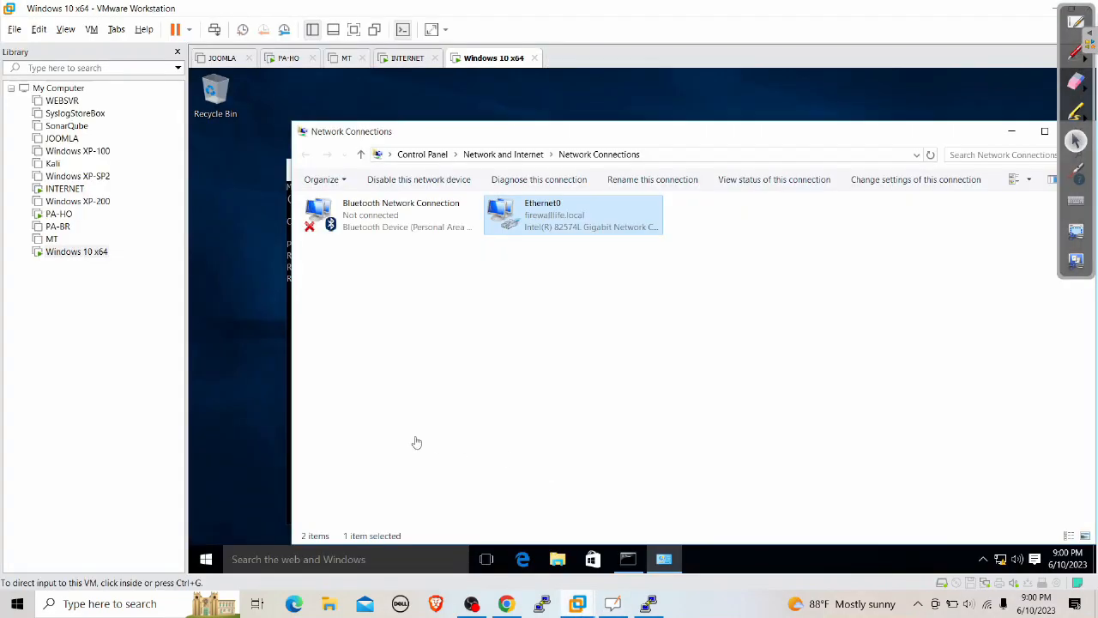
left_click(388, 60)
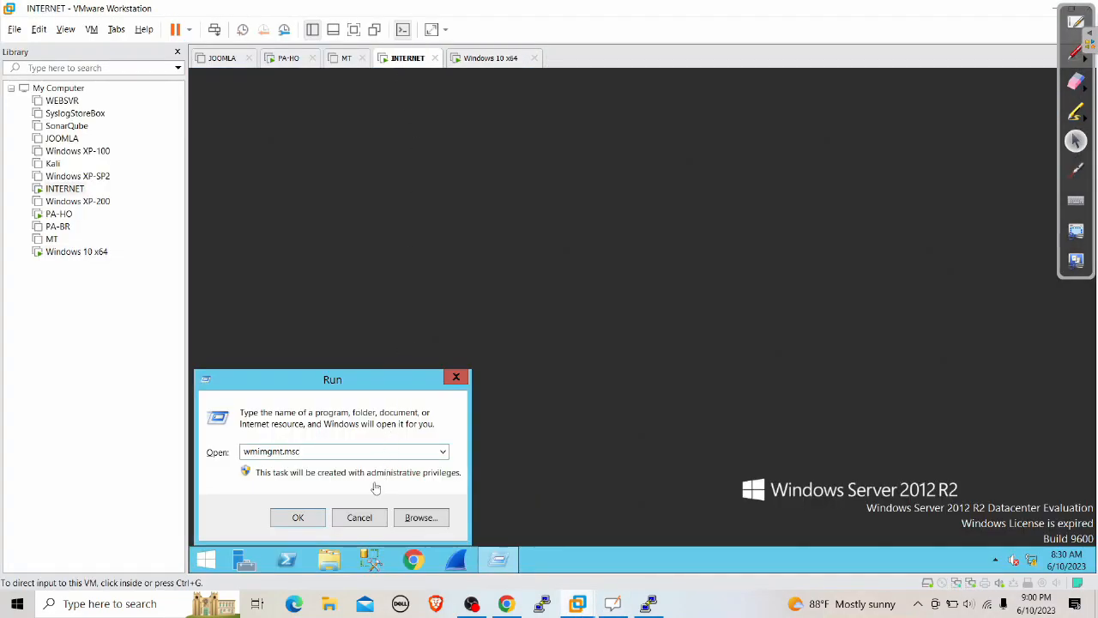
left_click(309, 525)
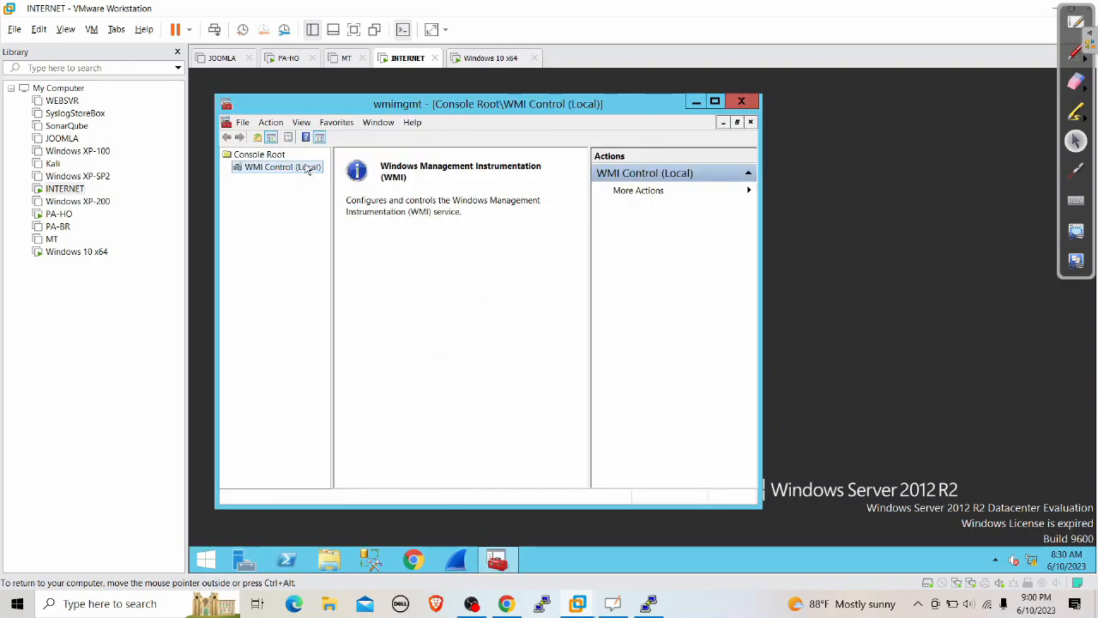
right_click(309, 169)
left_click(355, 238)
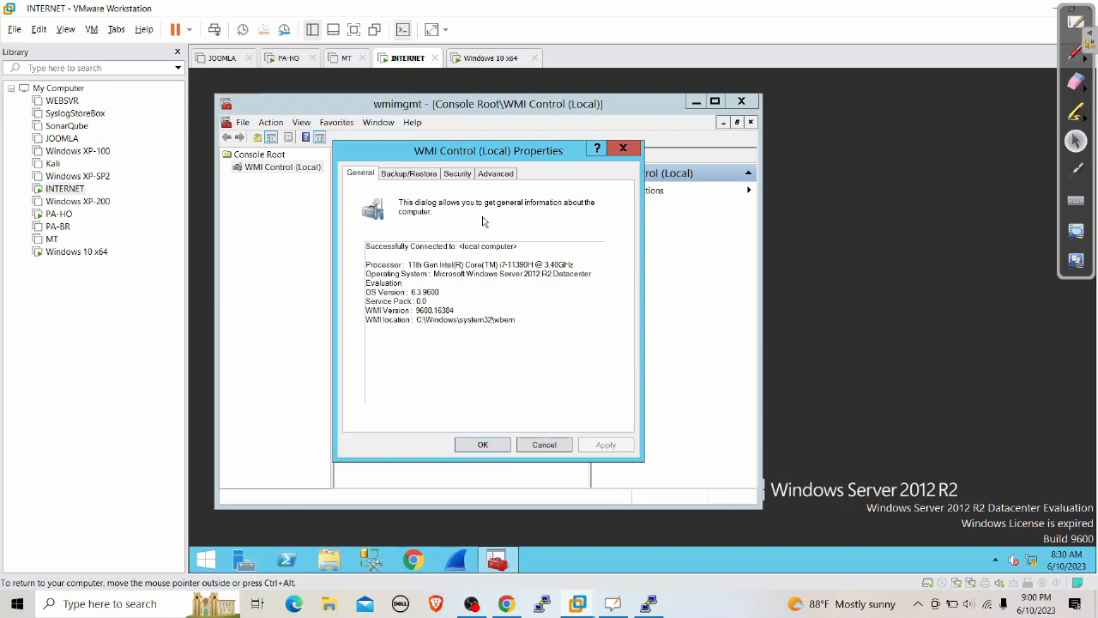
left_click(457, 173)
left_click(359, 218)
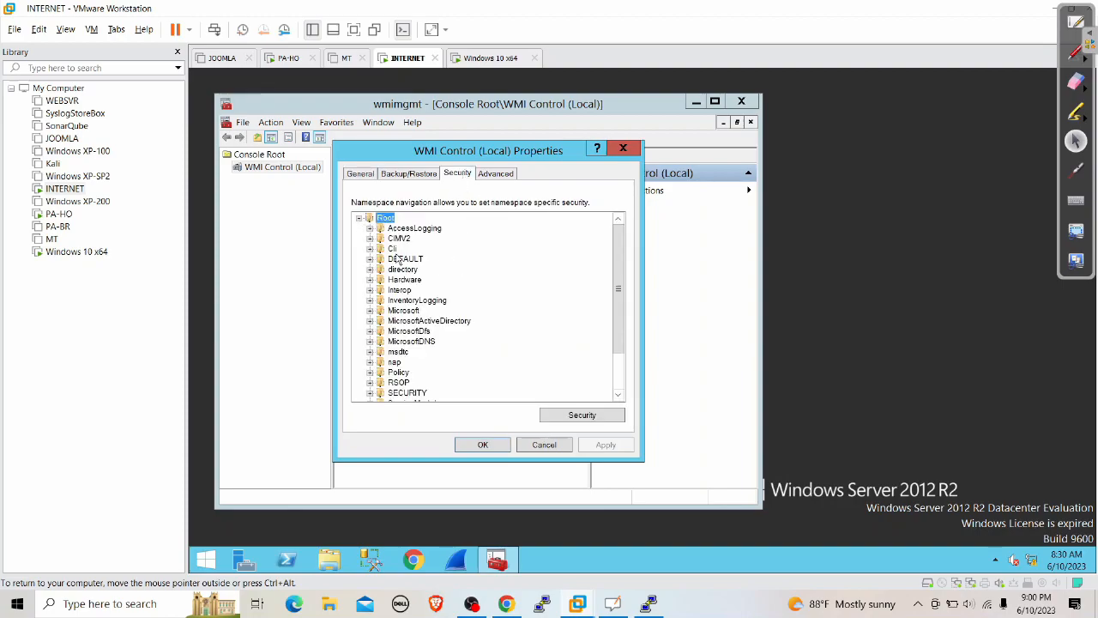
Mark the CIMV2 namespace with a hand-drawn arrow and select it
left_click(1077, 53)
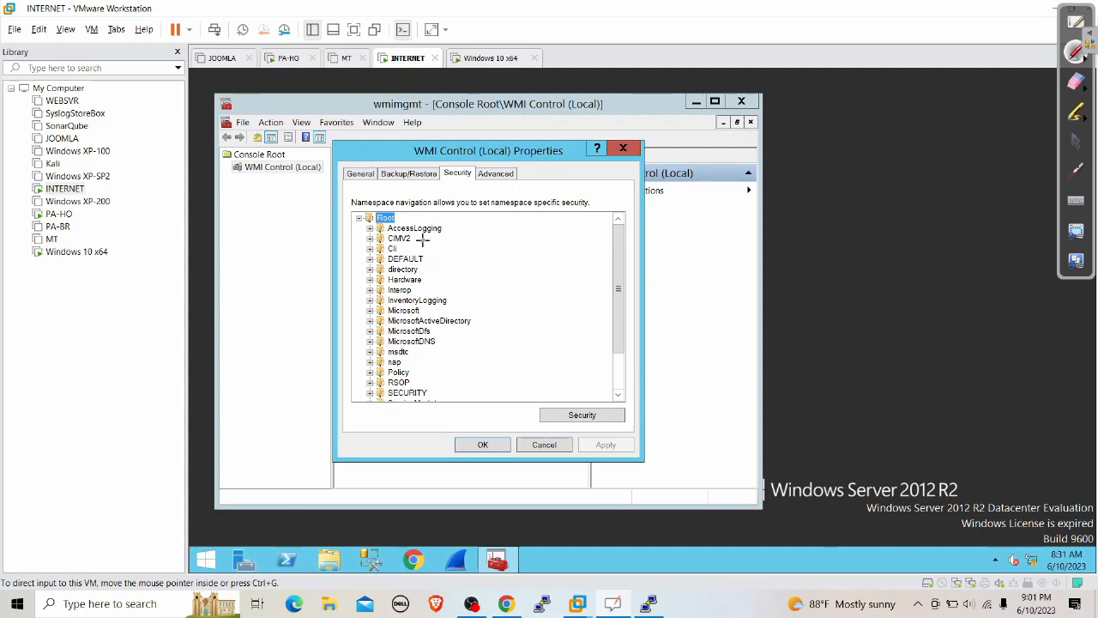
left_click_drag(428, 242, 763, 234)
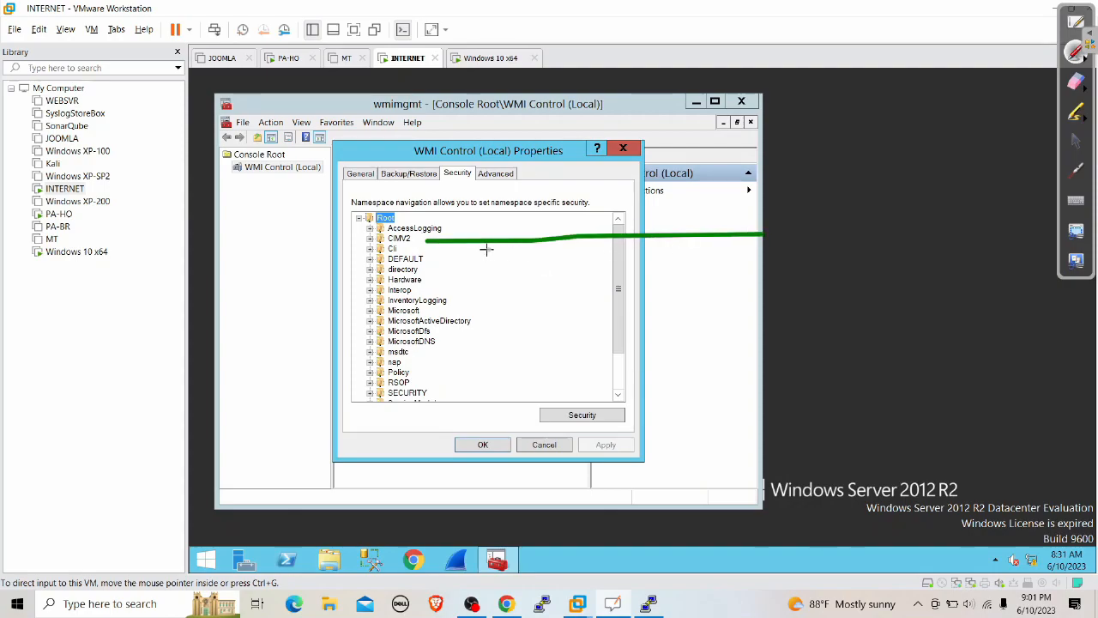
mouse_move(429, 231)
left_mouse_down()
mouse_move(420, 242)
mouse_move(441, 252)
left_mouse_up()
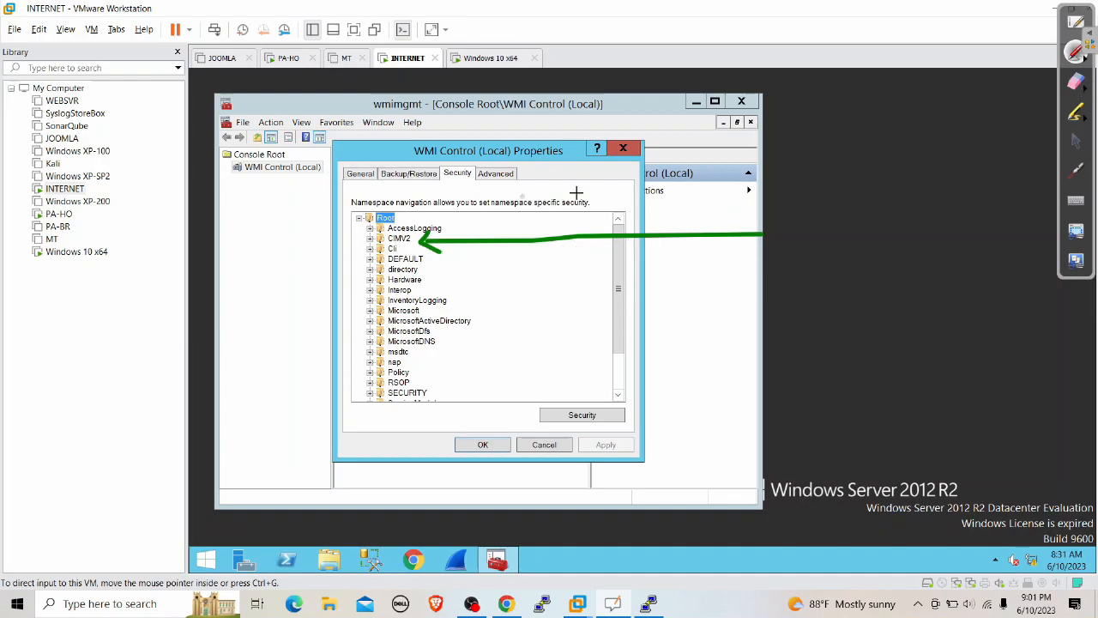
left_click(1076, 140)
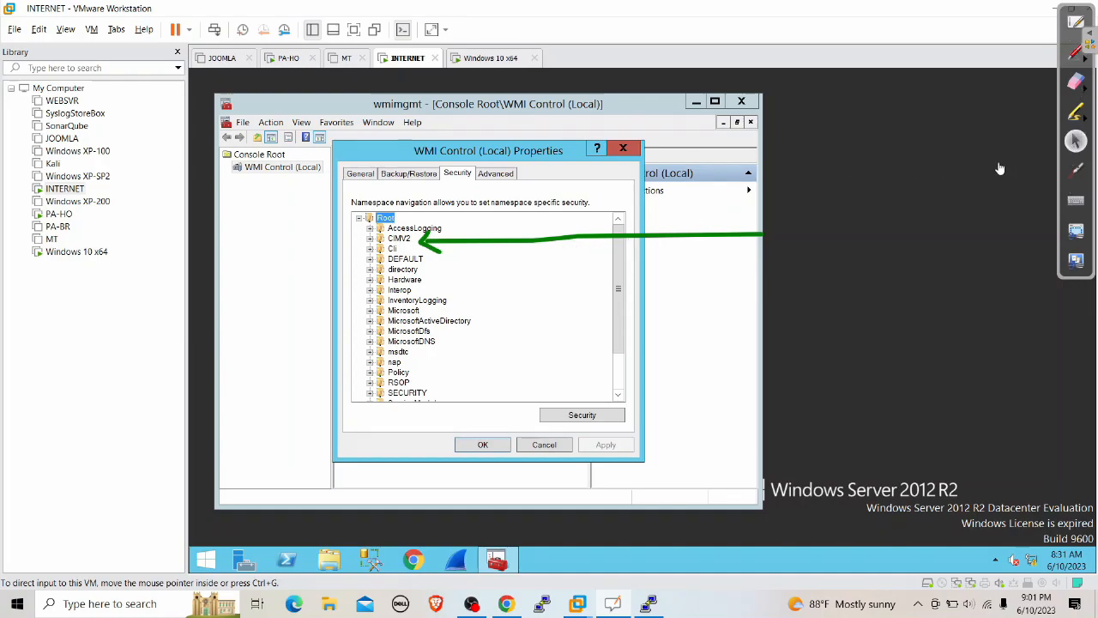
left_click(399, 239)
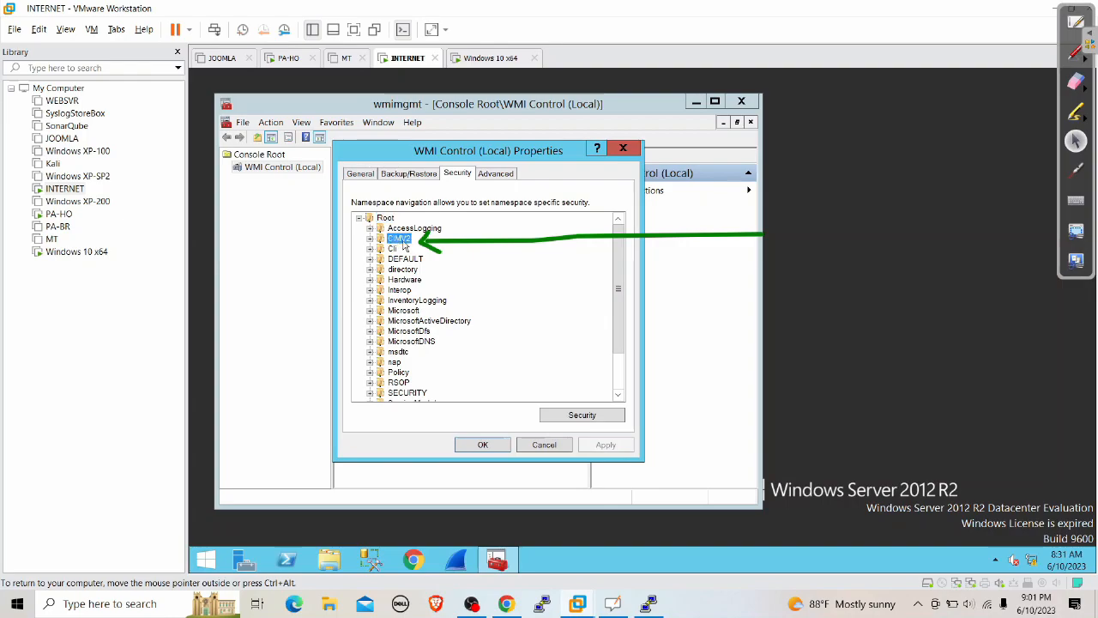
Add the Palo Alto account to the ROOT\CIMV2 security permissions
left_click(586, 419)
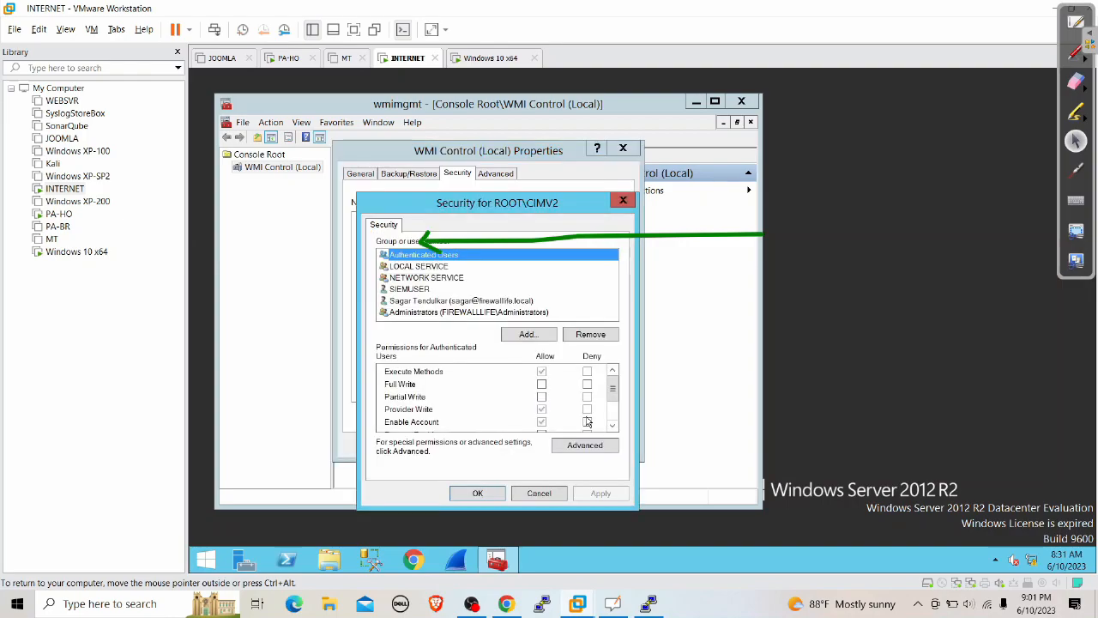
left_click(527, 335)
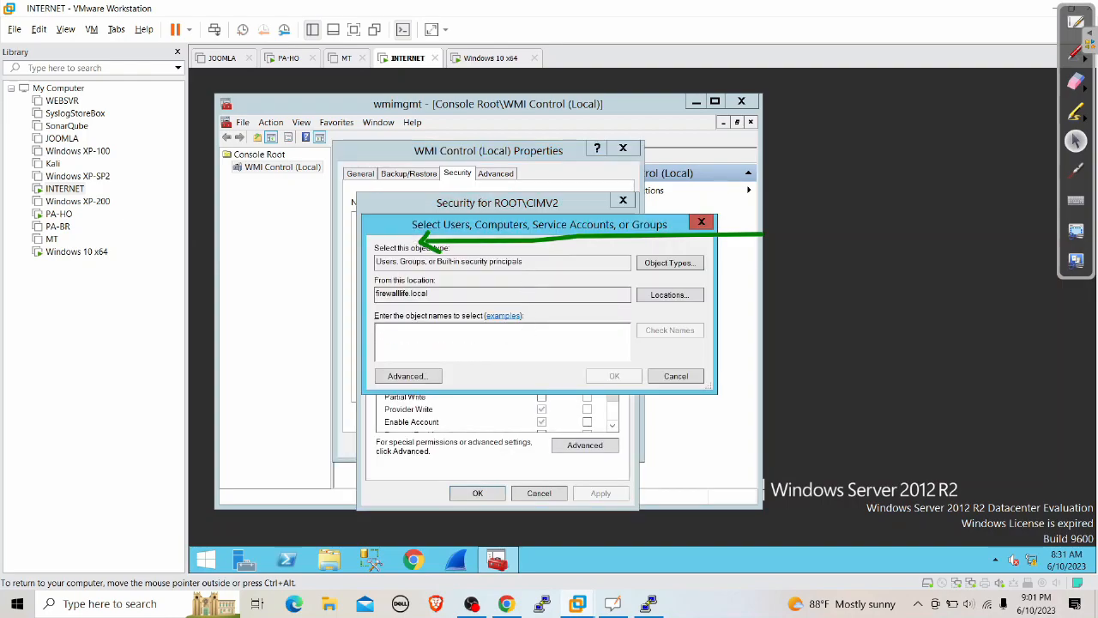
type("p")
key("BackSpace")
key("BackSpace")
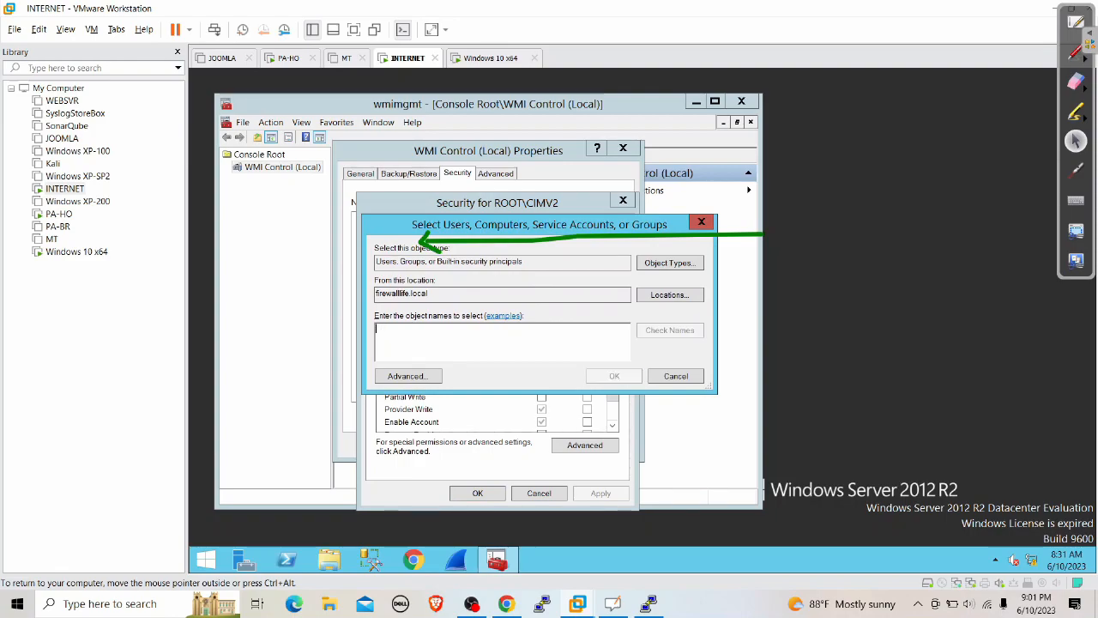
type("palo")
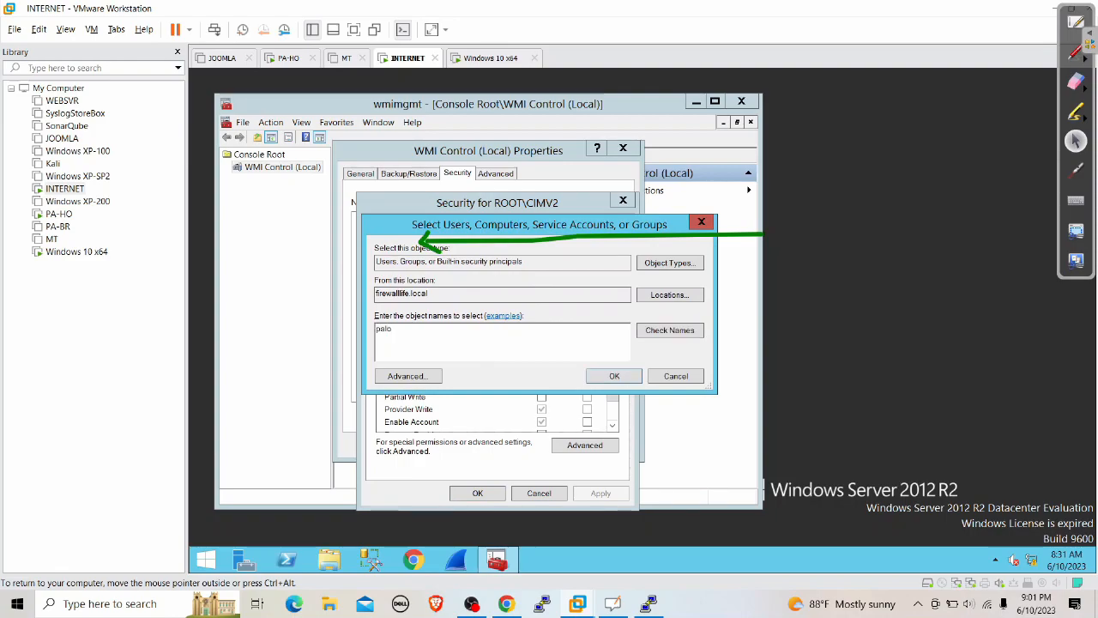
left_click(686, 333)
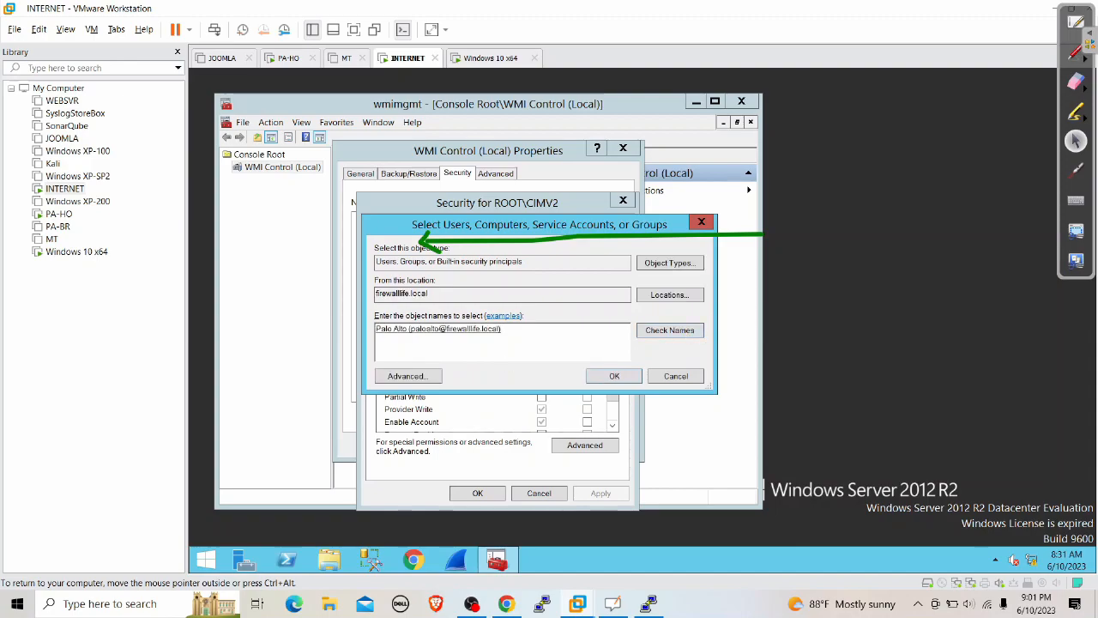
left_click(615, 376)
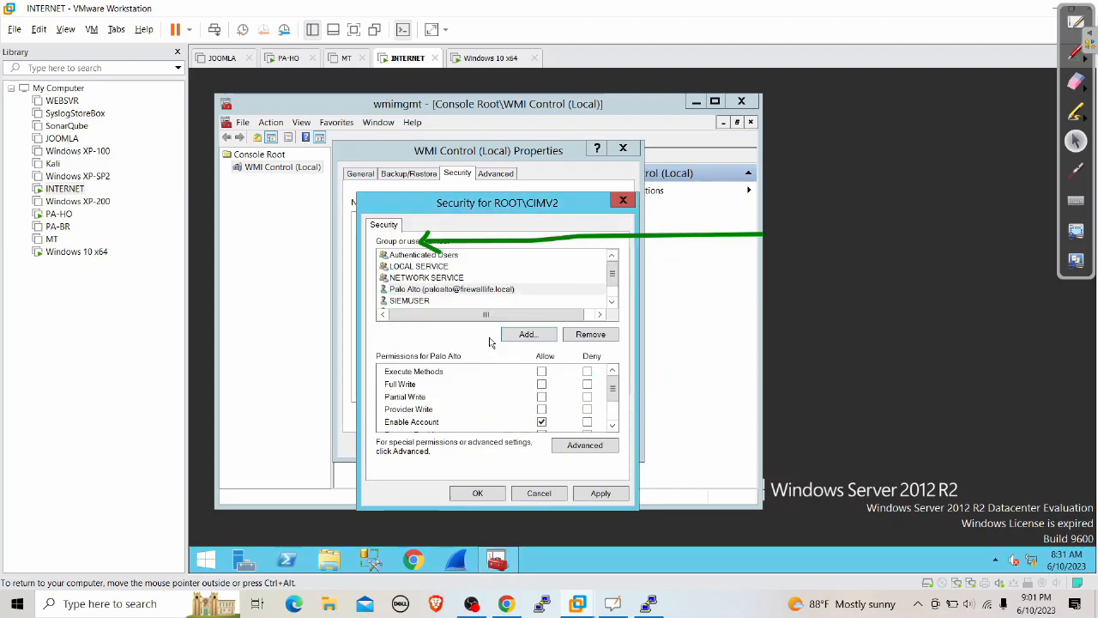
Allow Remote Enable for the Palo Alto account and underline it
left_click(486, 290)
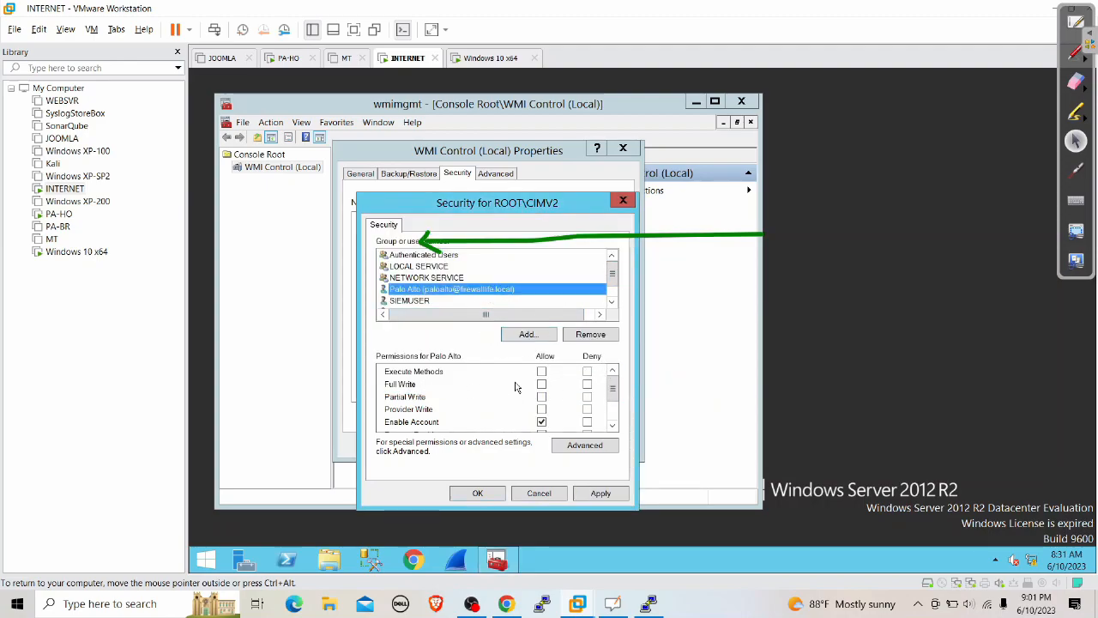
scroll(583, 400, "down", 1)
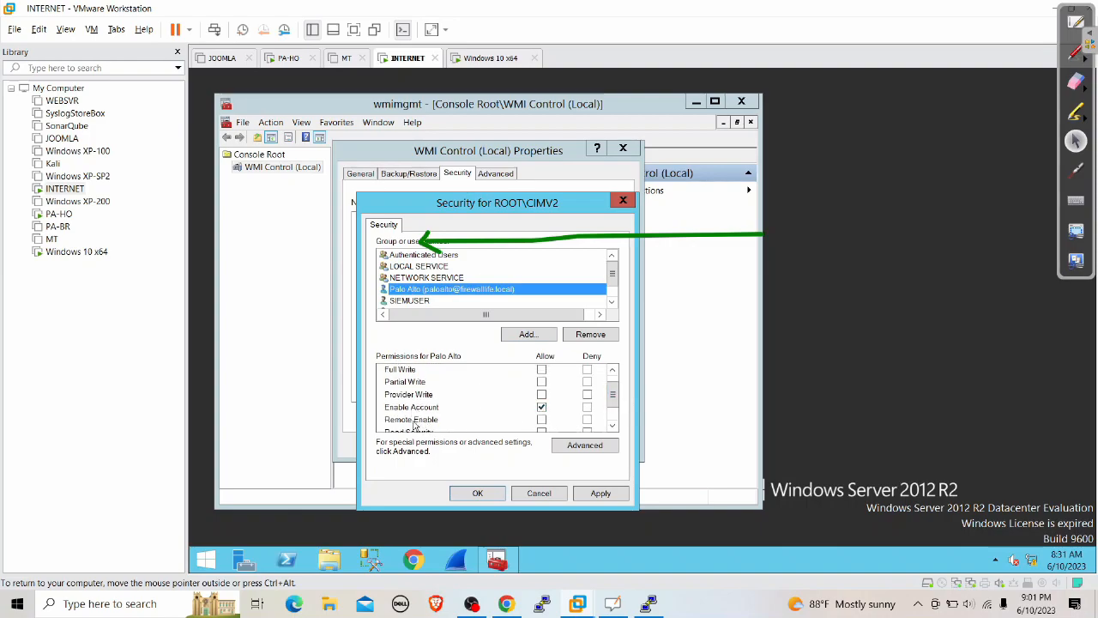
left_click(541, 420)
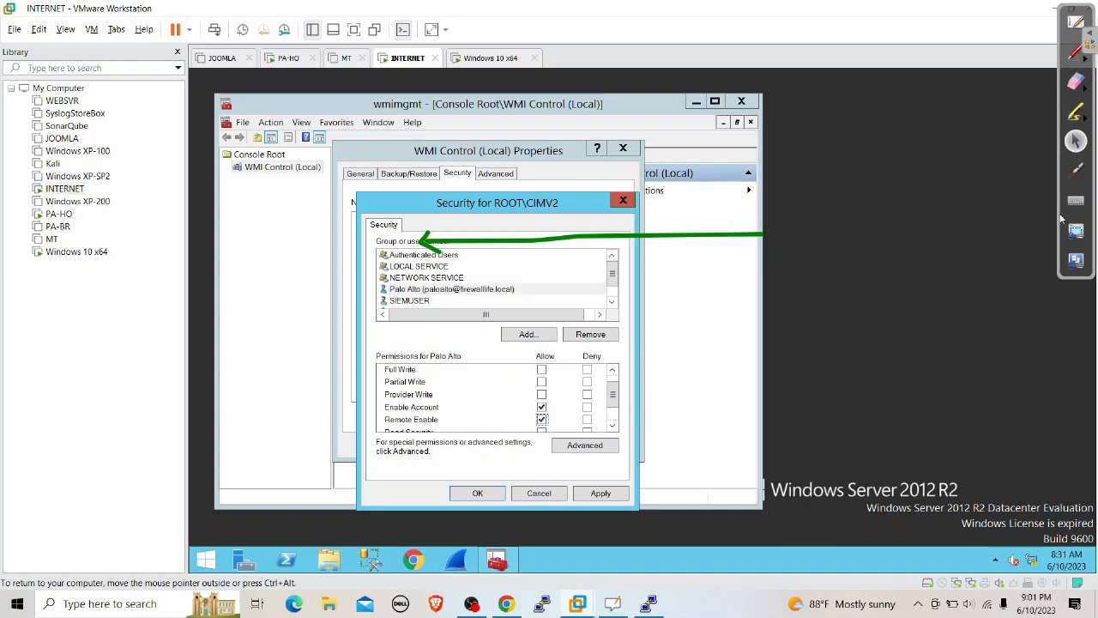
left_click(1075, 52)
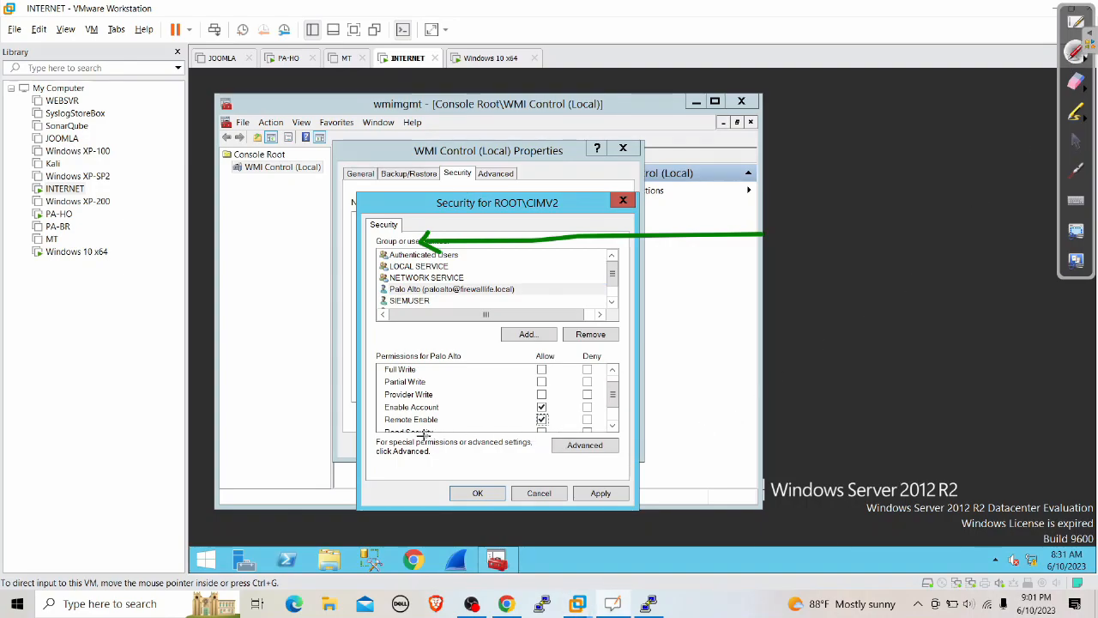
mouse_move(389, 431)
left_mouse_down()
mouse_move(379, 431)
mouse_move(556, 423)
left_mouse_up()
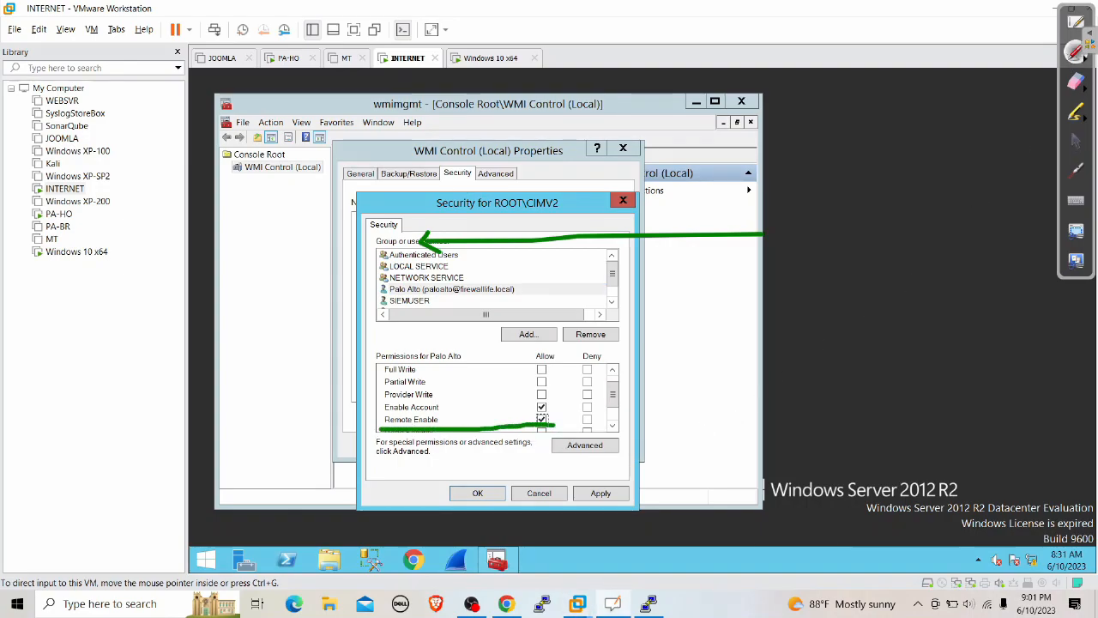
left_click(1076, 141)
Apply and close the security and WMI Control dialogs, clearing the annotations
left_click(604, 494)
left_click(484, 496)
left_click(483, 447)
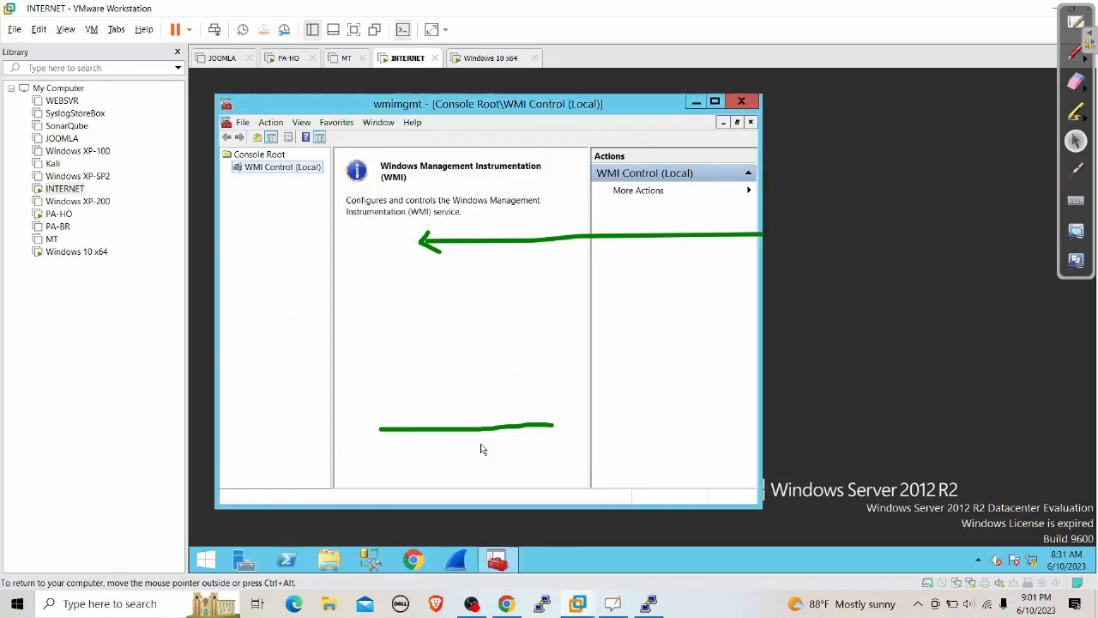
left_click(1076, 81)
left_click_drag(825, 246, 373, 242)
mouse_move(378, 429)
left_mouse_down()
mouse_move(387, 446)
mouse_move(576, 449)
left_mouse_up()
left_click(1075, 142)
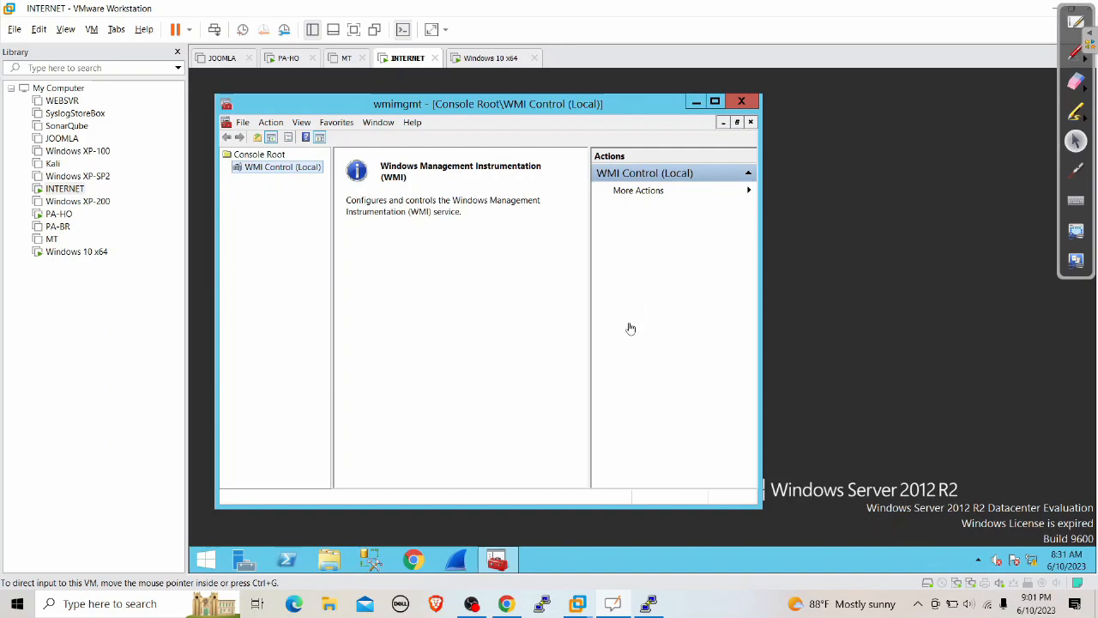
left_click(506, 603)
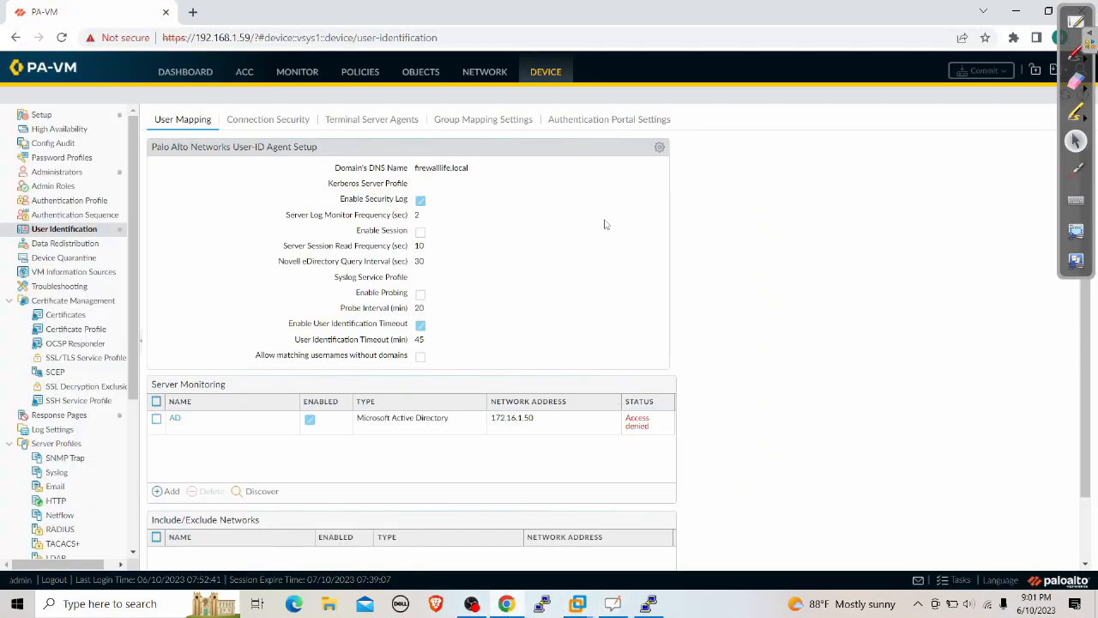
Reload User Identification, dismiss the popups, and point out AD's Connected status
left_click(61, 38)
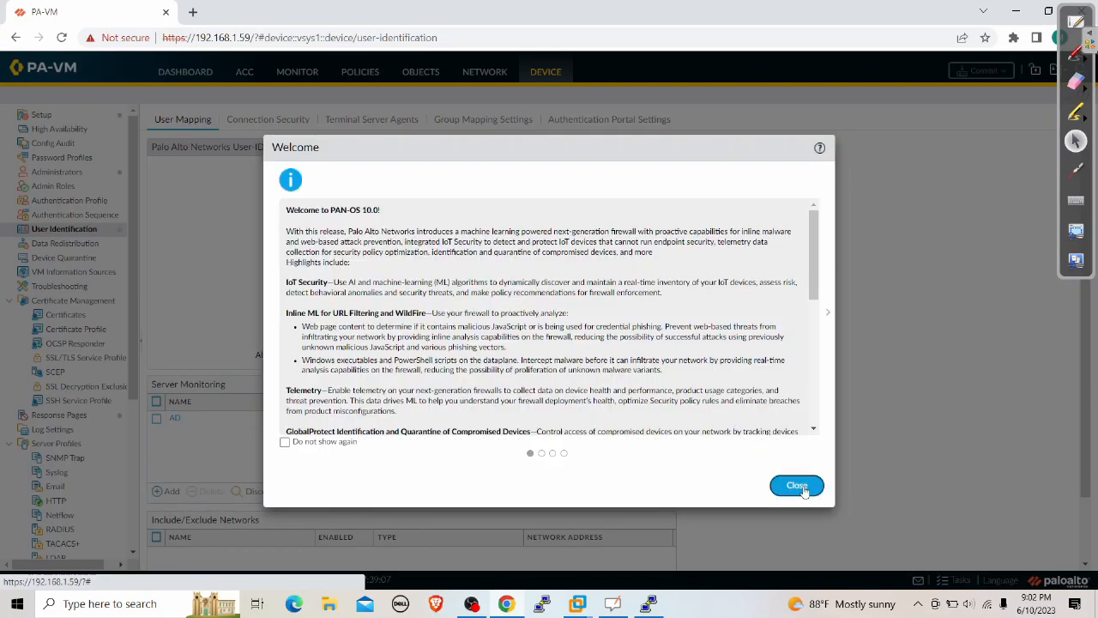
left_click(798, 486)
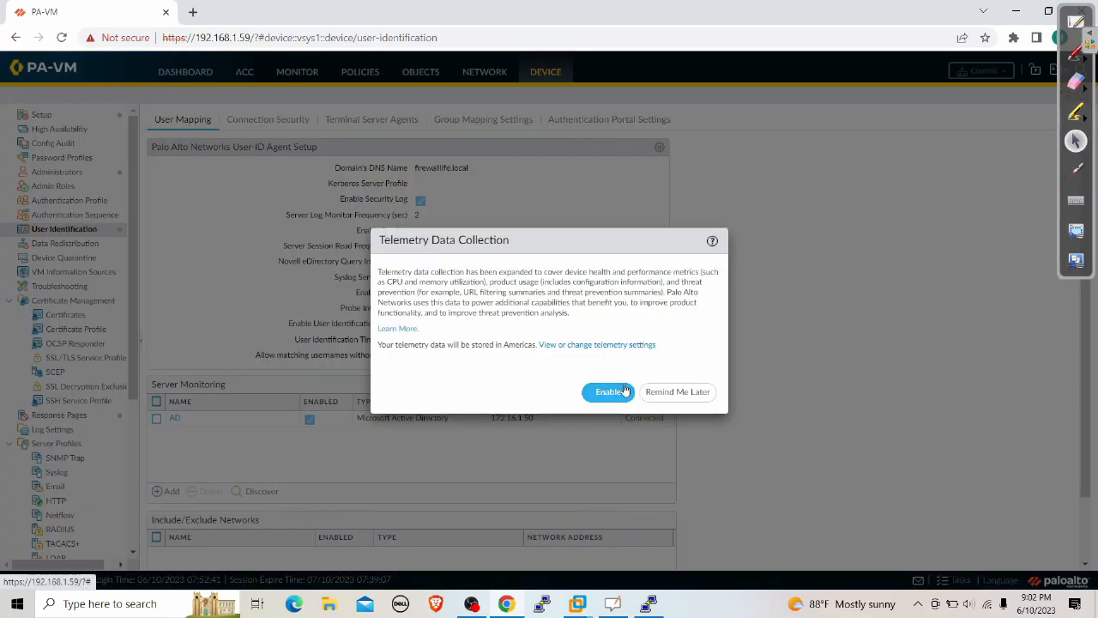
left_click(700, 393)
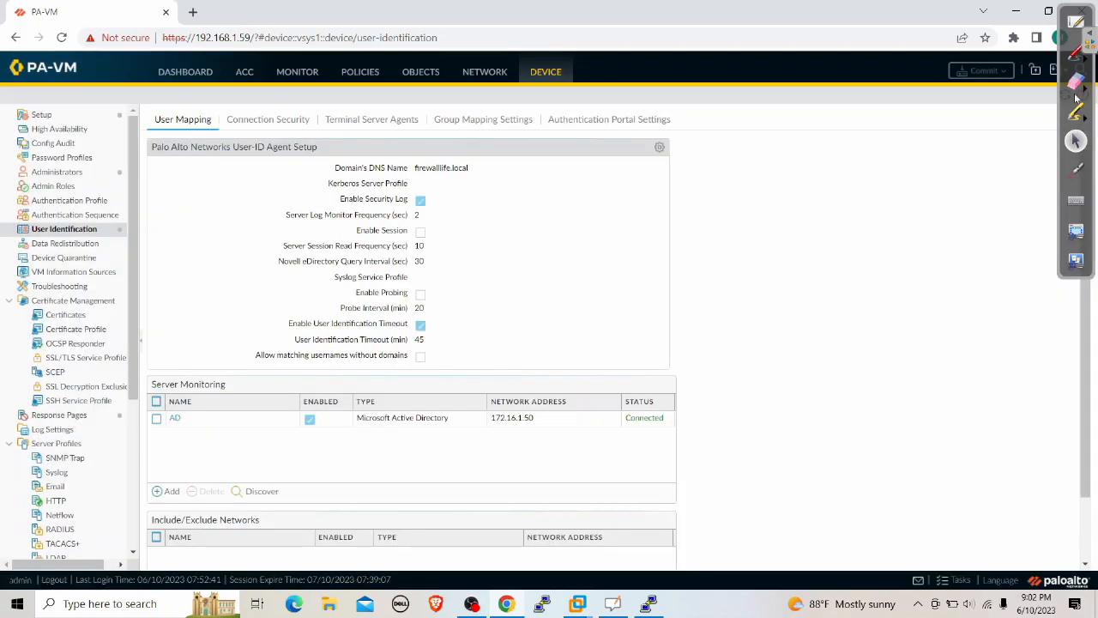
left_click(1074, 54)
left_click_drag(668, 398, 811, 273)
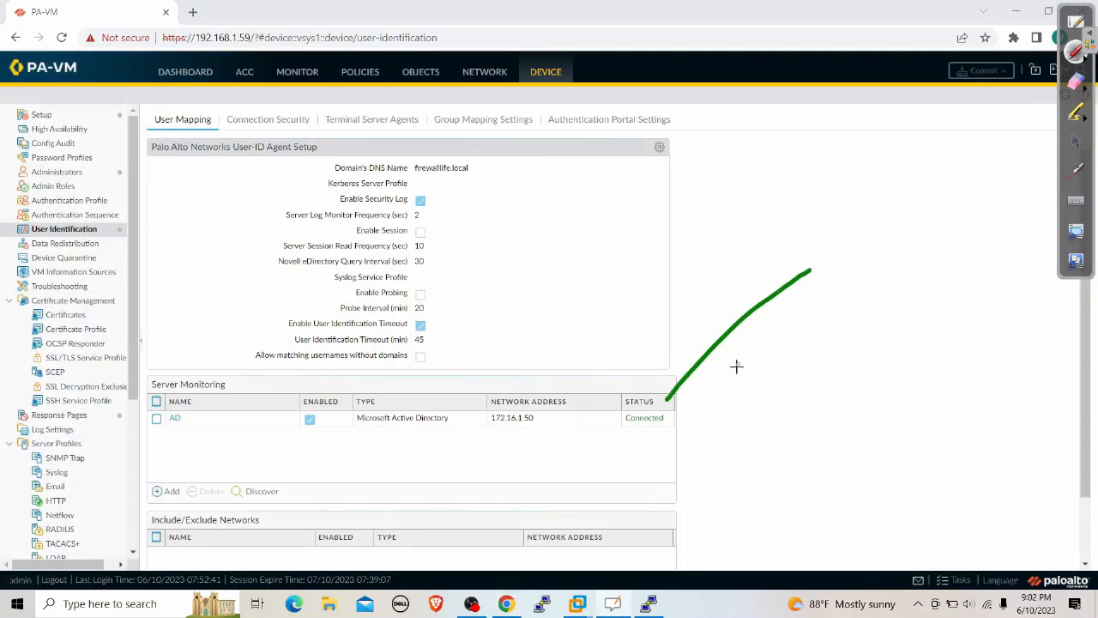
left_click_drag(668, 393, 695, 404)
left_click(1076, 80)
left_click(782, 304)
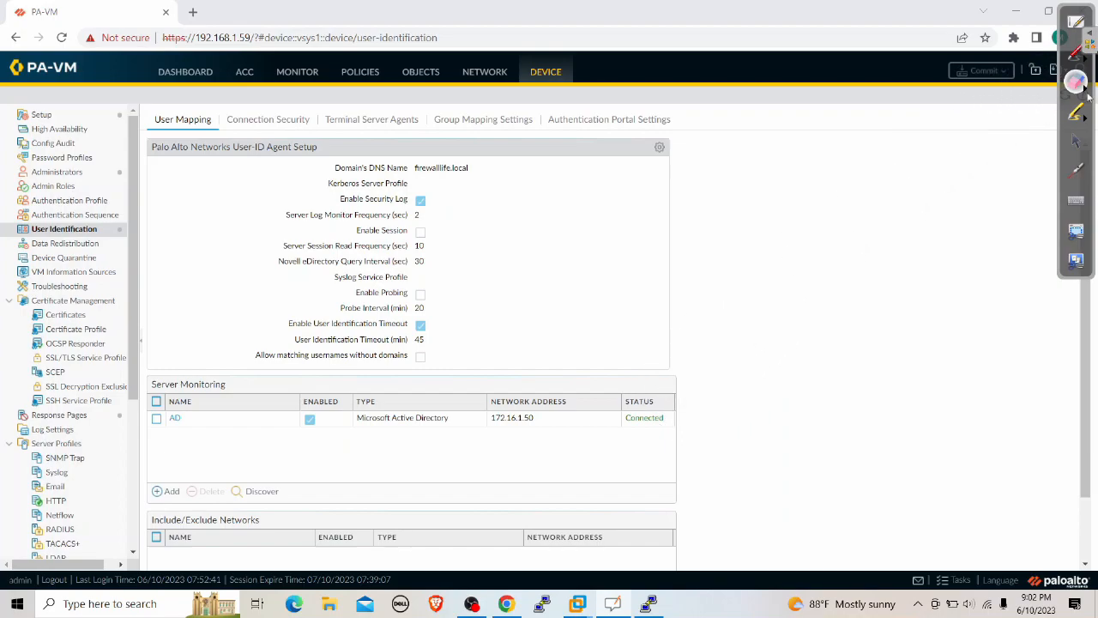
left_click(1076, 143)
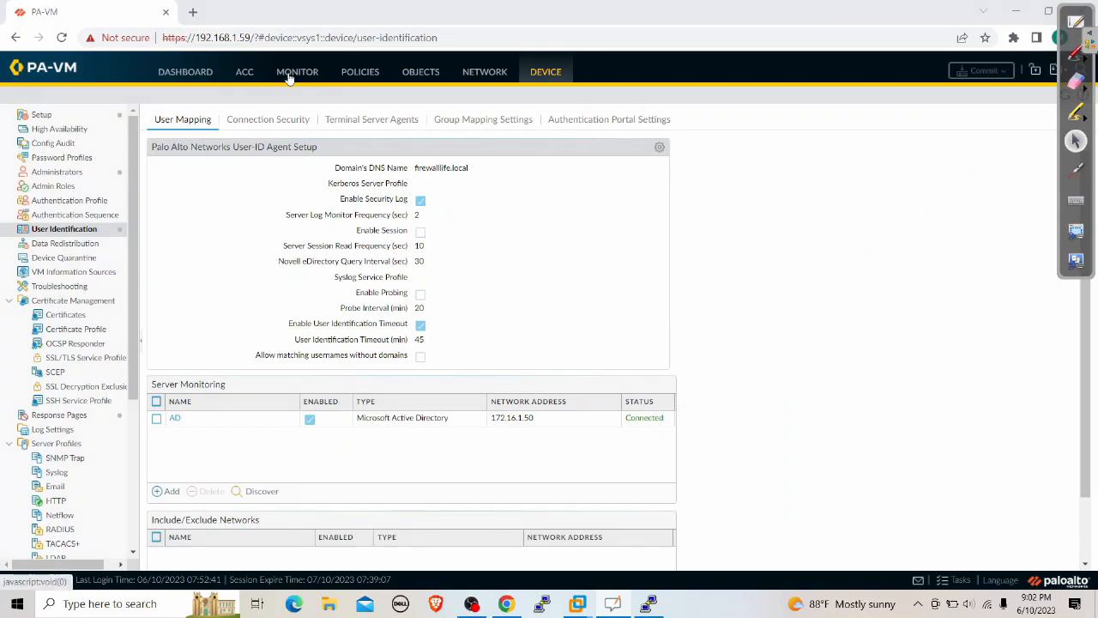
Minimize the Windows 10 VM and bring the PuTTY session to the front
mouse_move(577, 603)
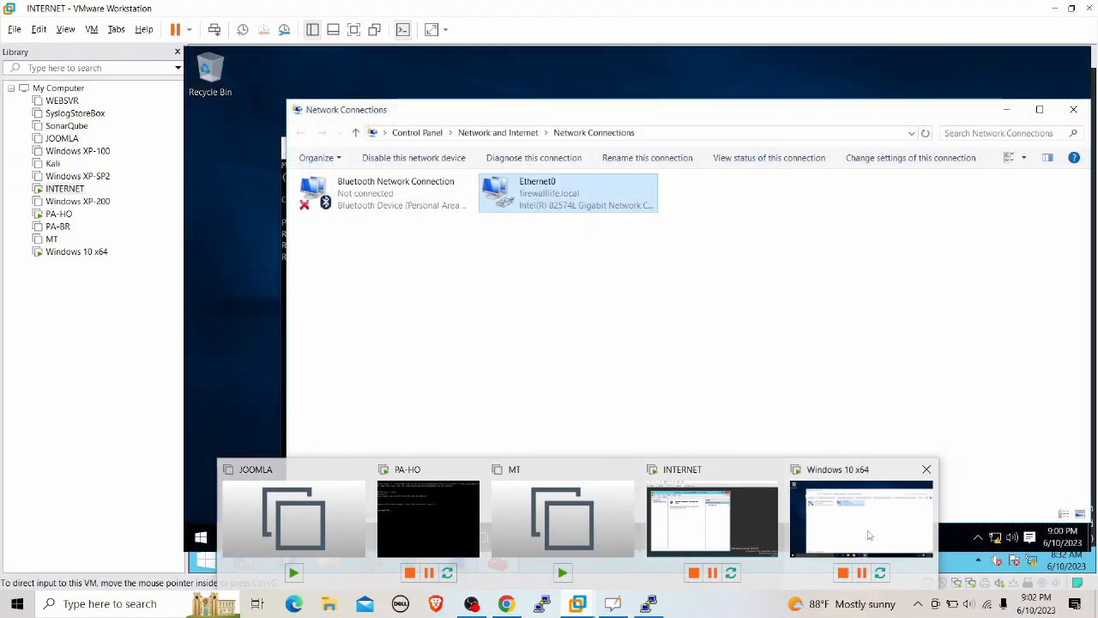
left_click(868, 535)
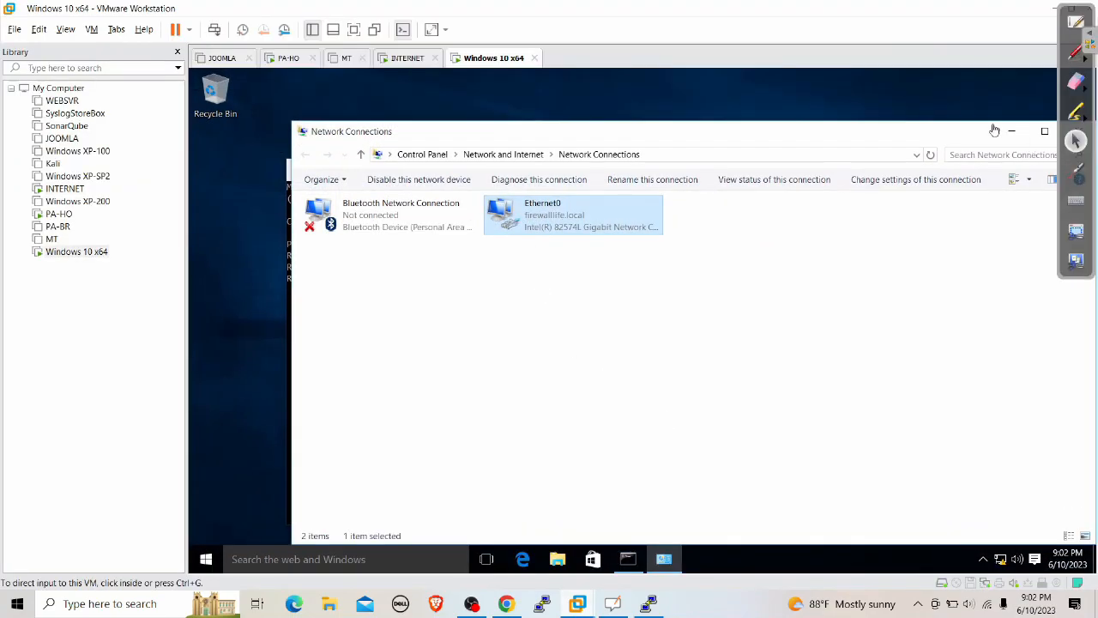
left_click(1049, 9)
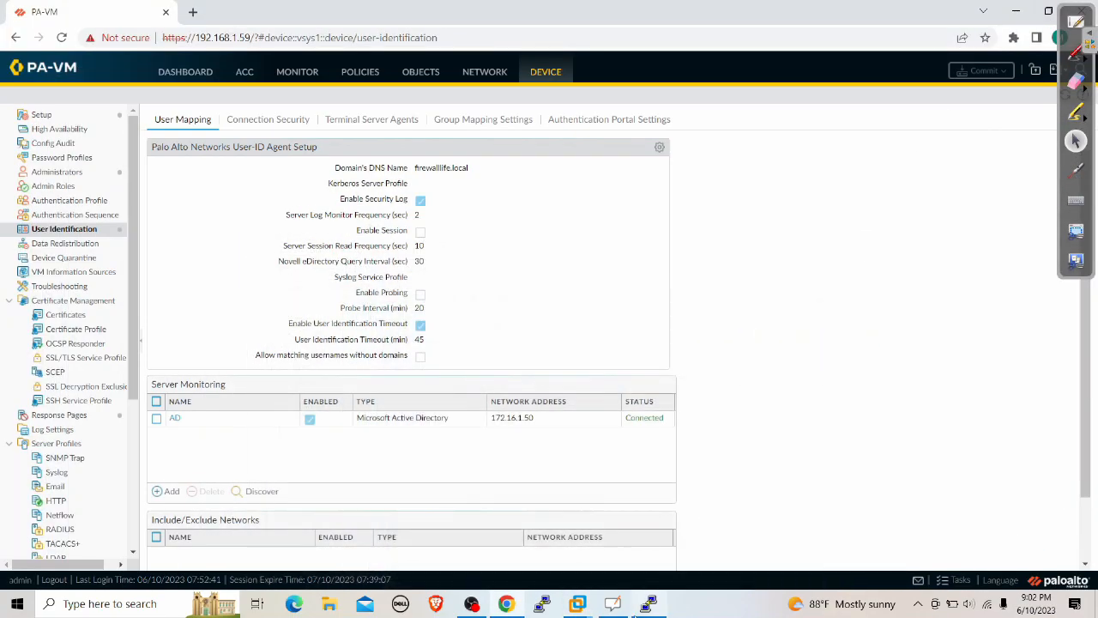
left_click(649, 603)
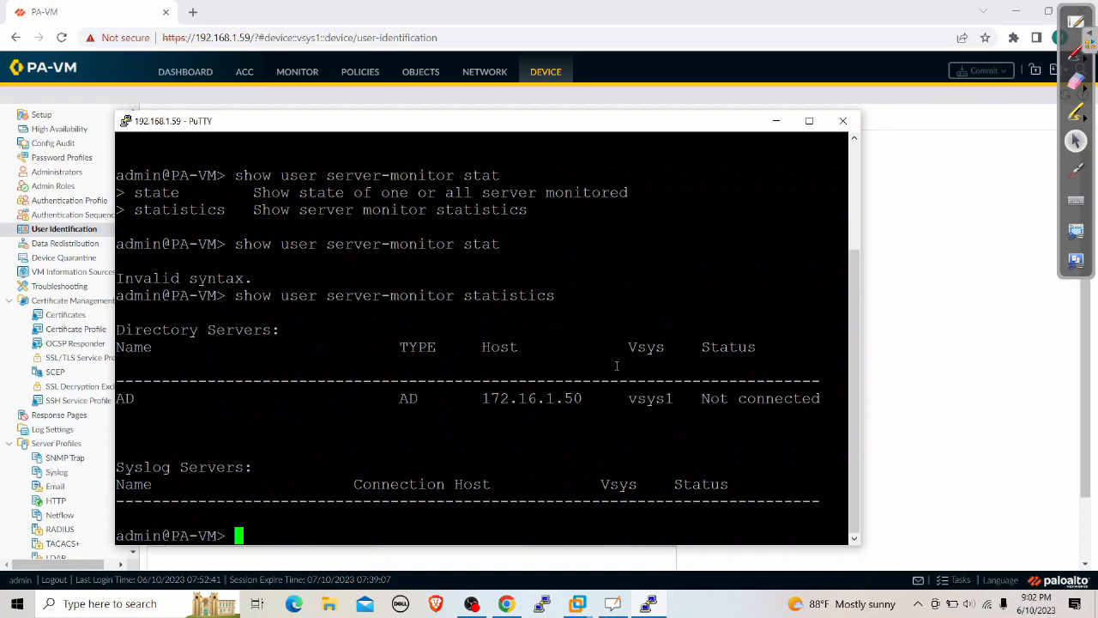
Recall the previous 'show user server-monitor statistics' command at the PuTTY prompt, briefly circling it
key("Return")
key("Return")
key("Up")
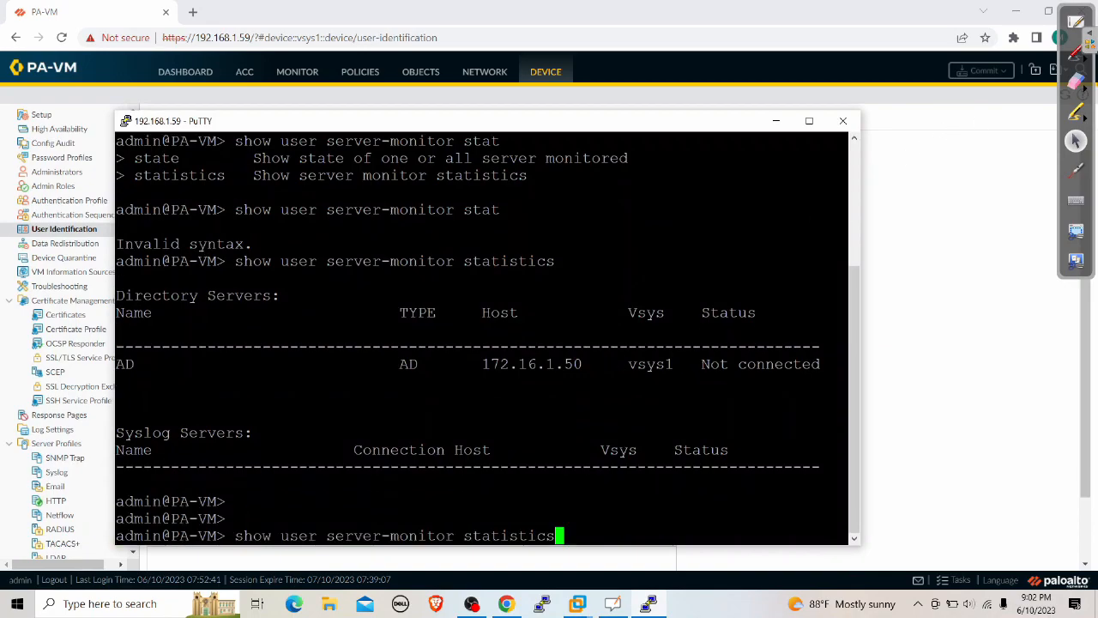
left_click(1079, 54)
left_click(961, 58)
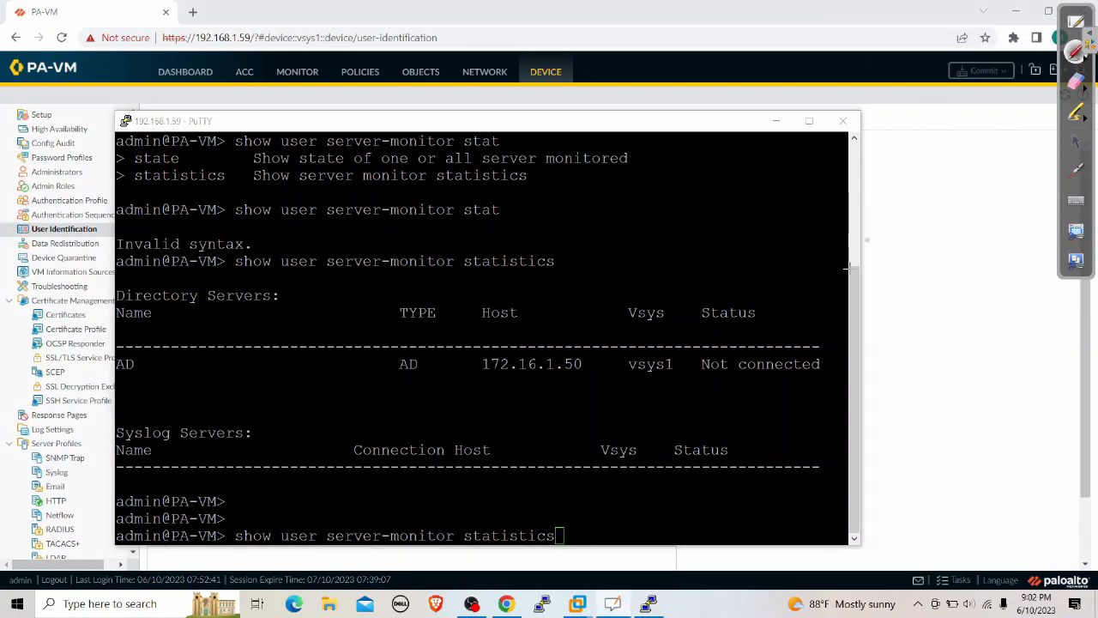
mouse_move(577, 519)
left_mouse_down()
mouse_move(423, 475)
mouse_move(197, 502)
mouse_move(266, 573)
mouse_move(478, 574)
mouse_move(586, 537)
mouse_move(465, 490)
mouse_move(196, 490)
mouse_move(453, 559)
mouse_move(558, 526)
left_mouse_up()
left_click(1075, 86)
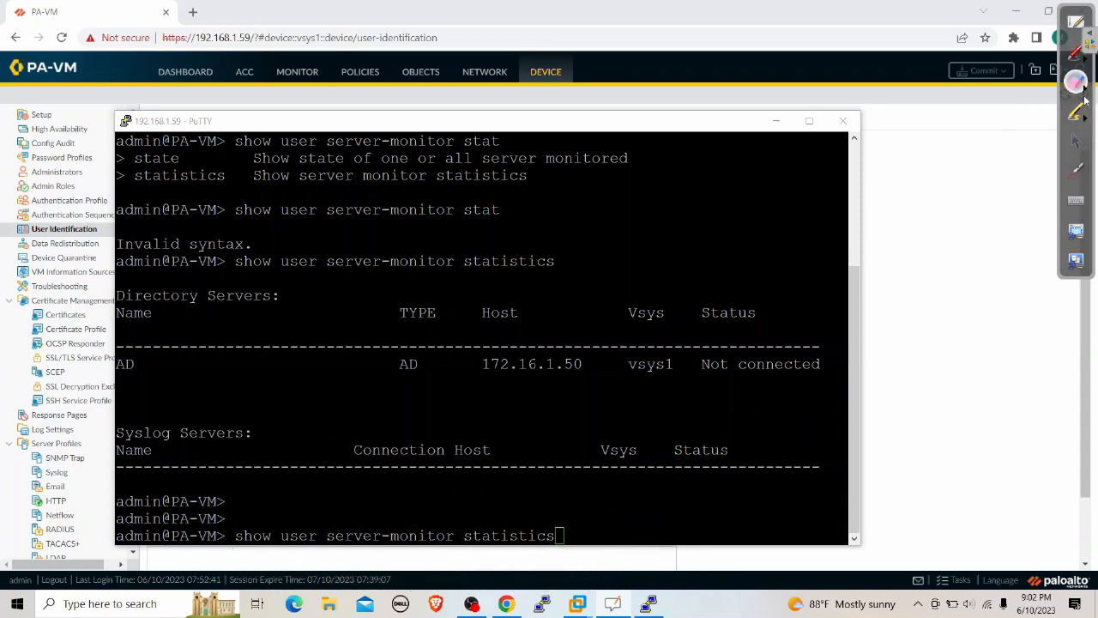
left_click(1076, 142)
left_click(598, 494)
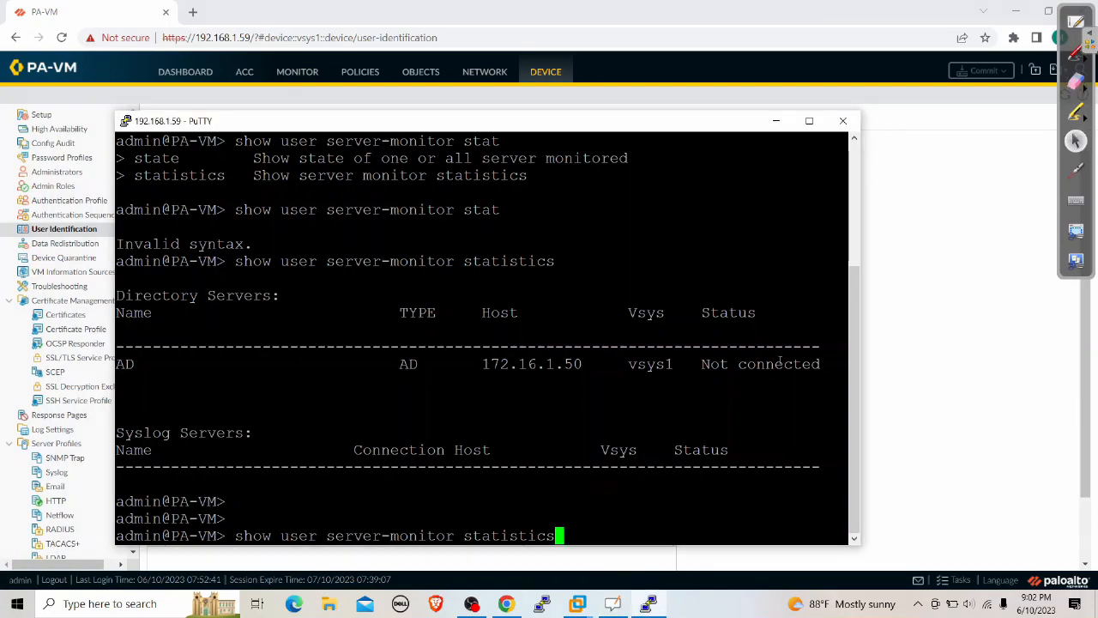
Mark the earlier Not connected status with the pen, then erase the mark
left_click(1076, 53)
mouse_move(775, 242)
left_mouse_down()
mouse_move(754, 334)
mouse_move(811, 317)
left_mouse_up()
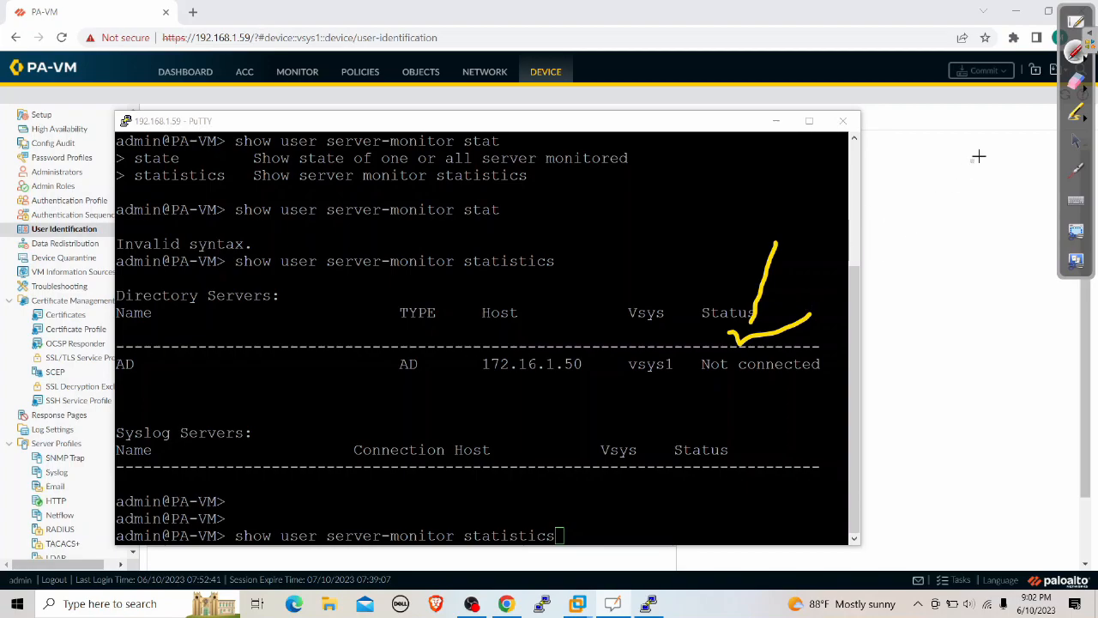
left_click(1077, 82)
mouse_move(789, 227)
left_mouse_down()
mouse_move(767, 311)
mouse_move(851, 284)
left_mouse_up()
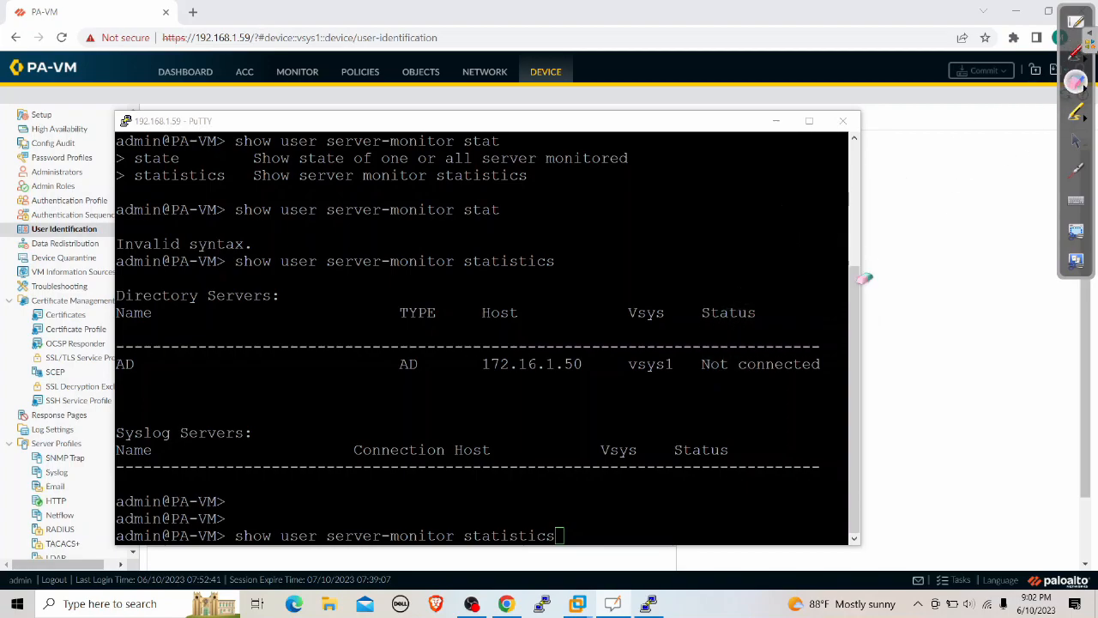
left_click(1076, 141)
Rerun the statistics command and point out AD server 172.16.1.50 on vsys1 now Connected
key("Return")
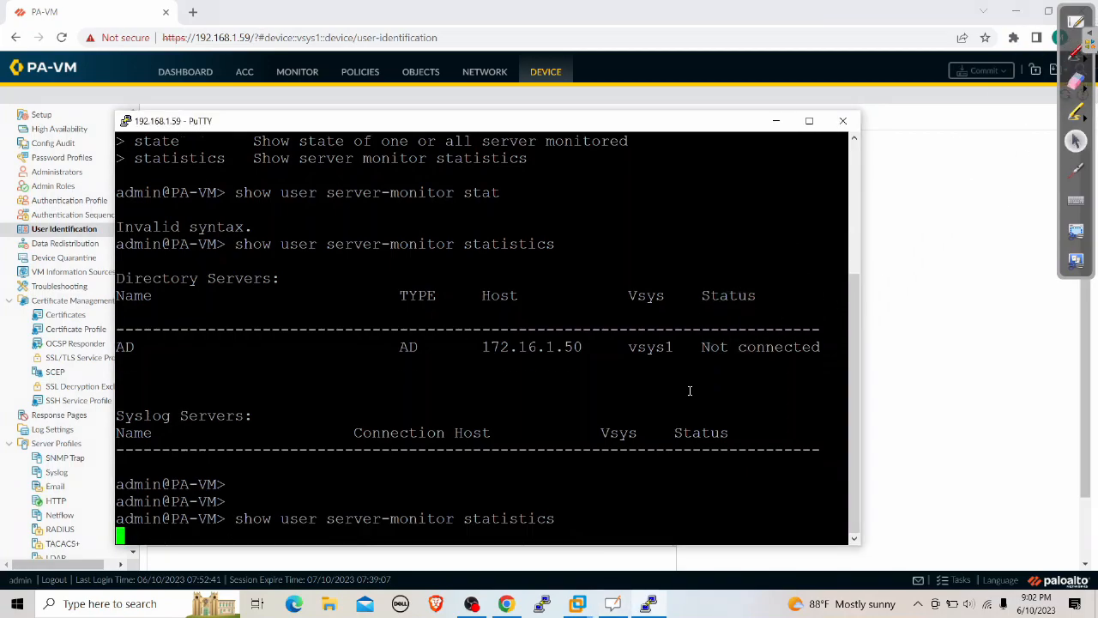
left_click(1076, 53)
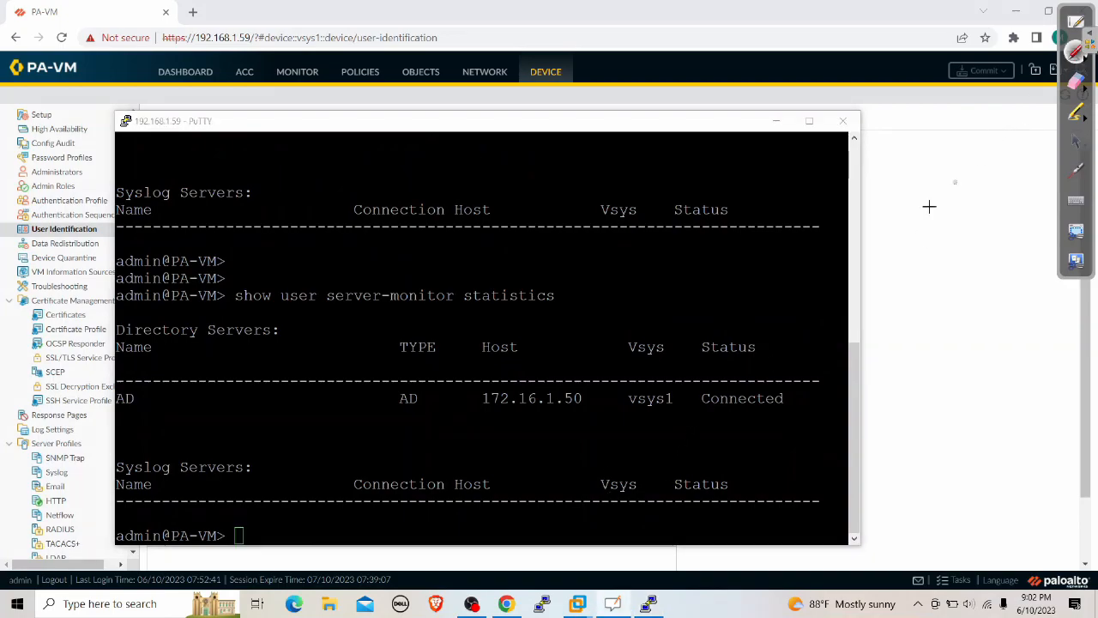
mouse_move(767, 259)
left_mouse_down()
mouse_move(743, 377)
mouse_move(724, 374)
mouse_move(787, 349)
left_mouse_up()
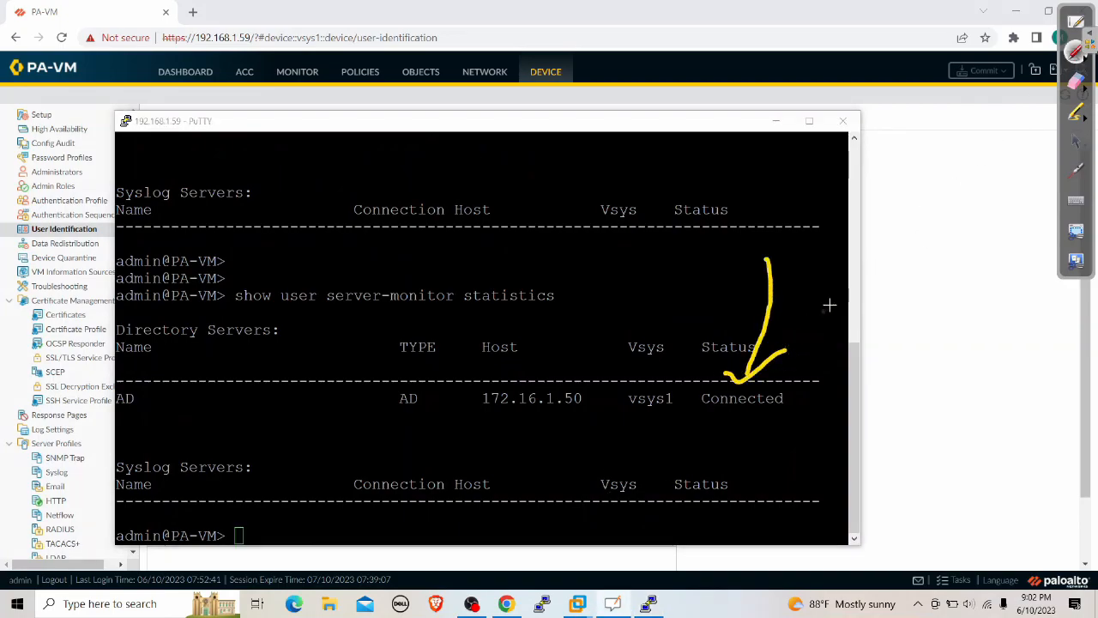
left_click(1076, 80)
left_click_drag(772, 252, 737, 346)
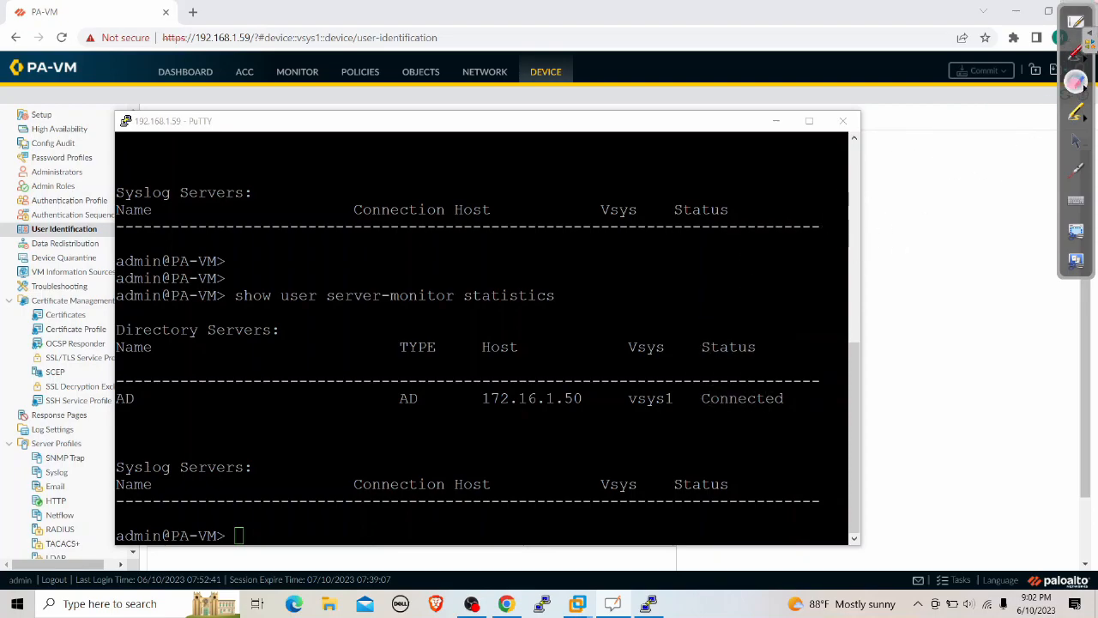
left_click(1077, 55)
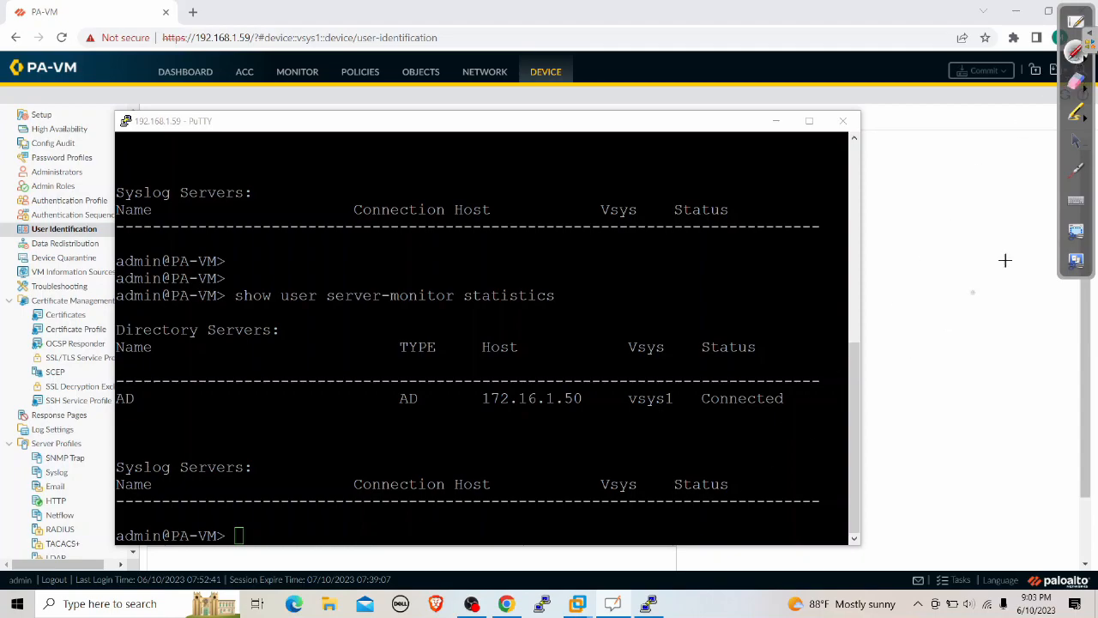
left_click(1076, 142)
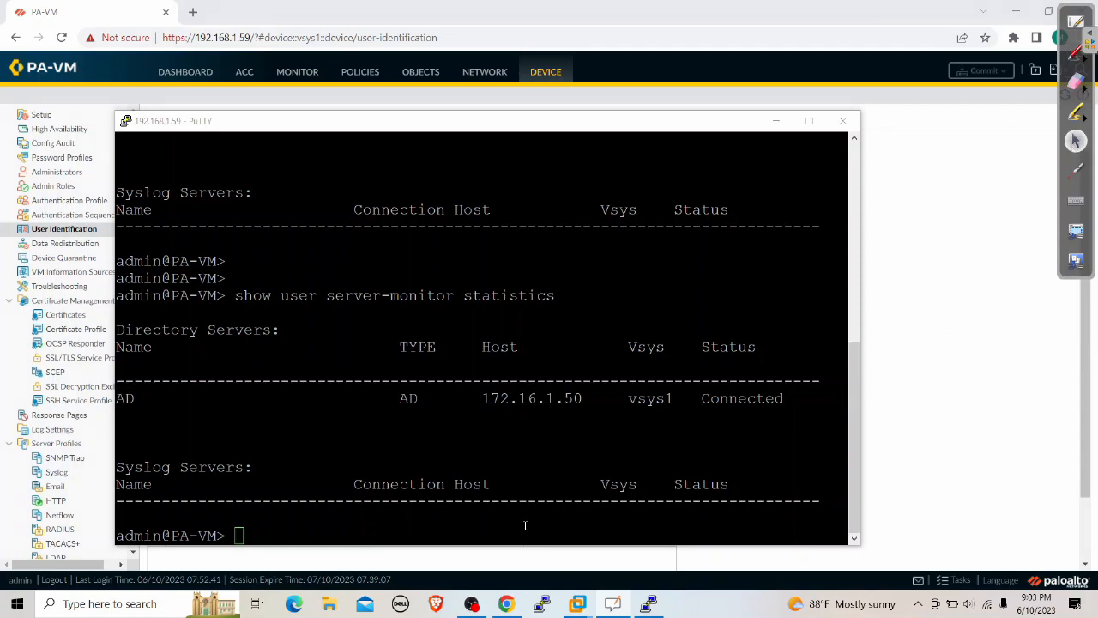
left_click(398, 512)
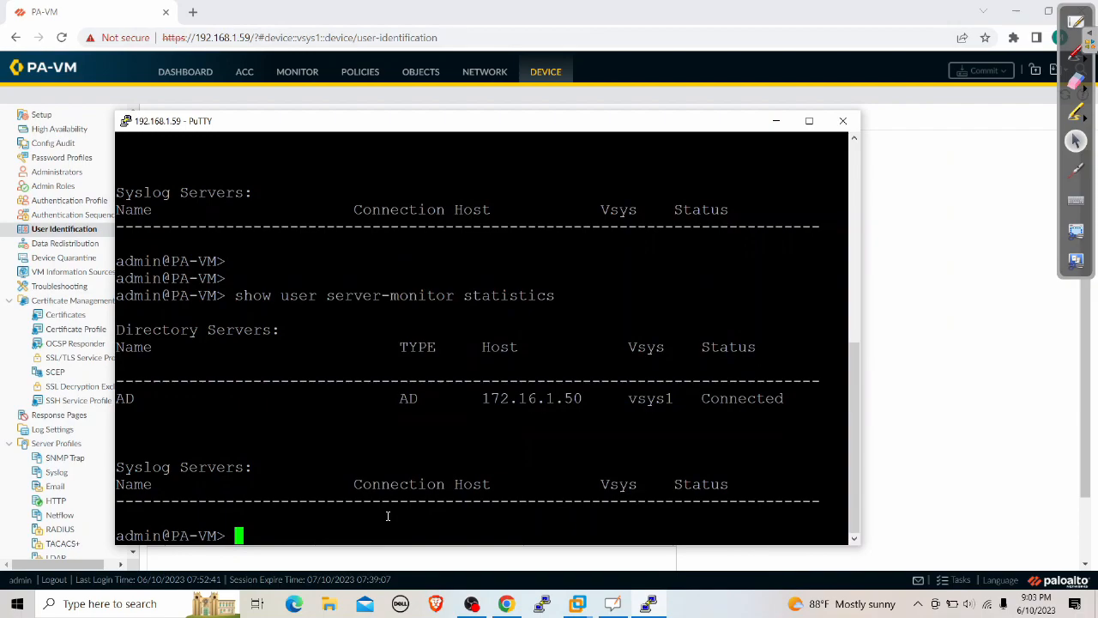
Run 'show user ip-user-mapping all' and maximize PuTTY to view the mappings
type("show user ")
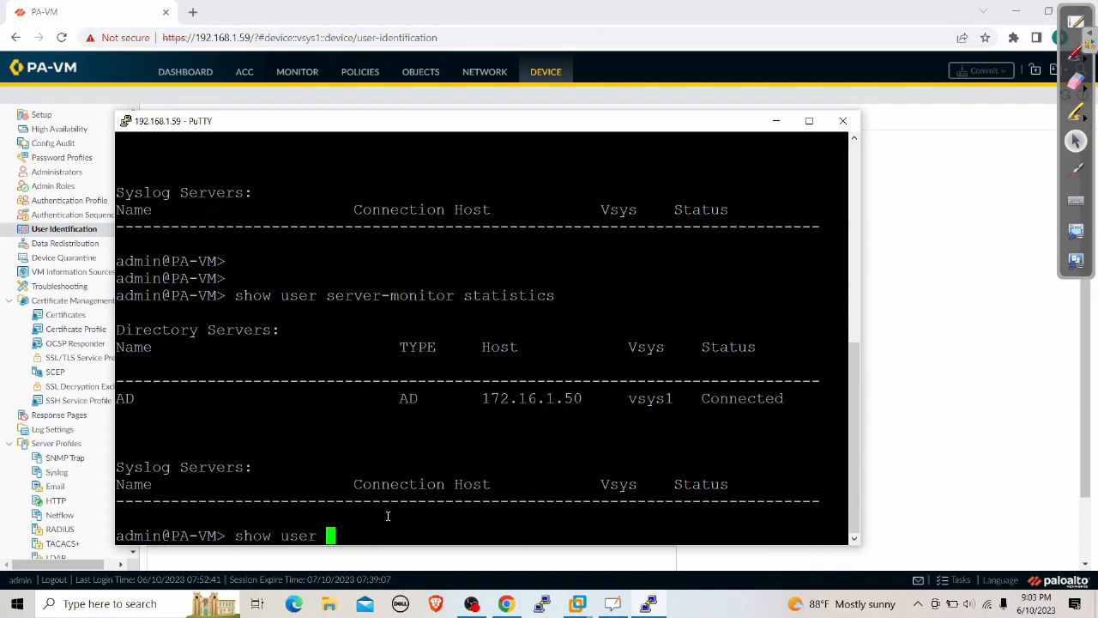
type("ip-user-mapping all")
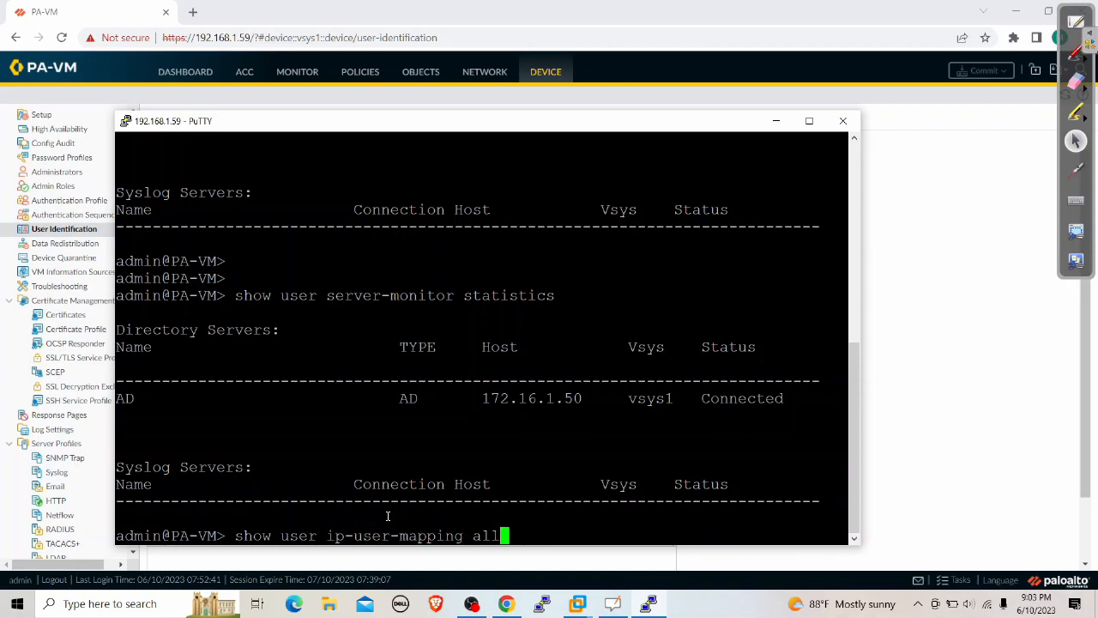
key("Return")
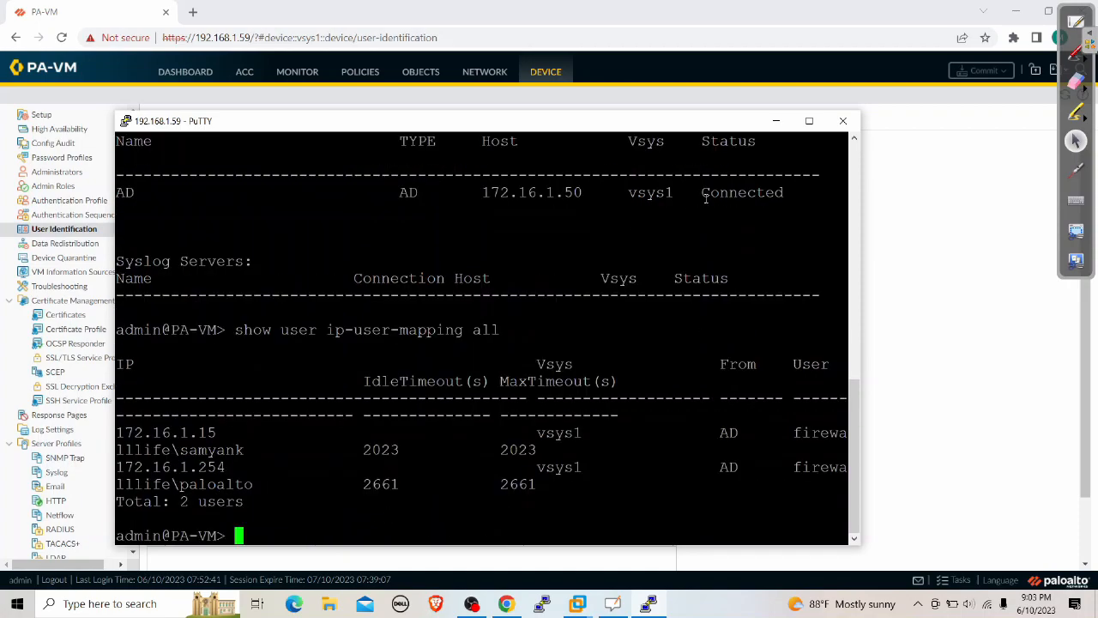
left_click(809, 121)
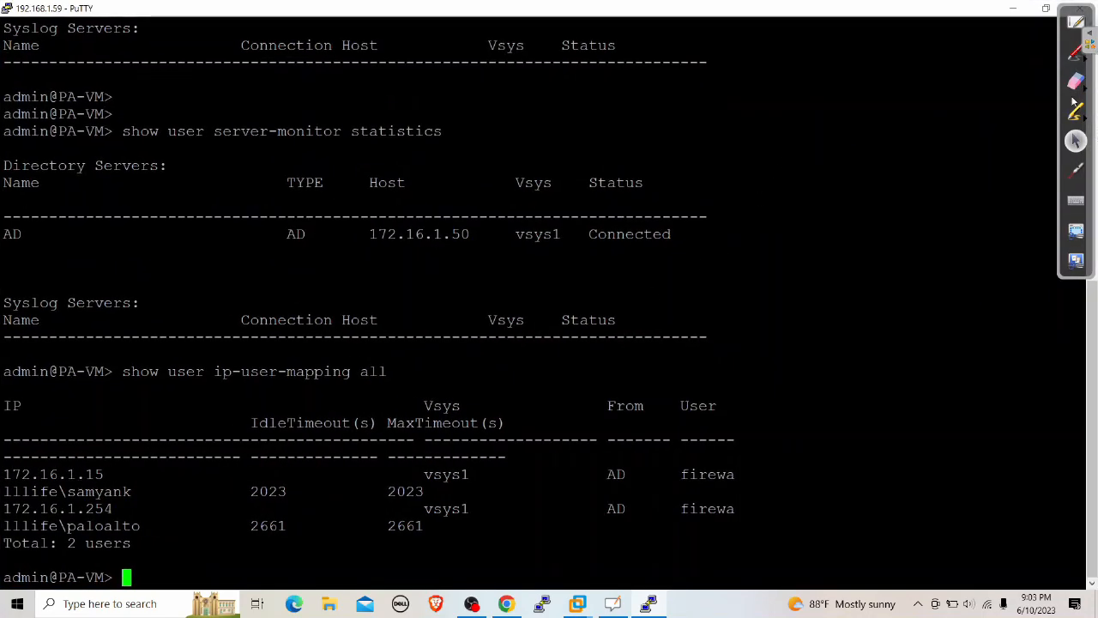
Draw arrows at the 172.16.1.15 address and its AD-mapped user, then erase them
left_click(1078, 56)
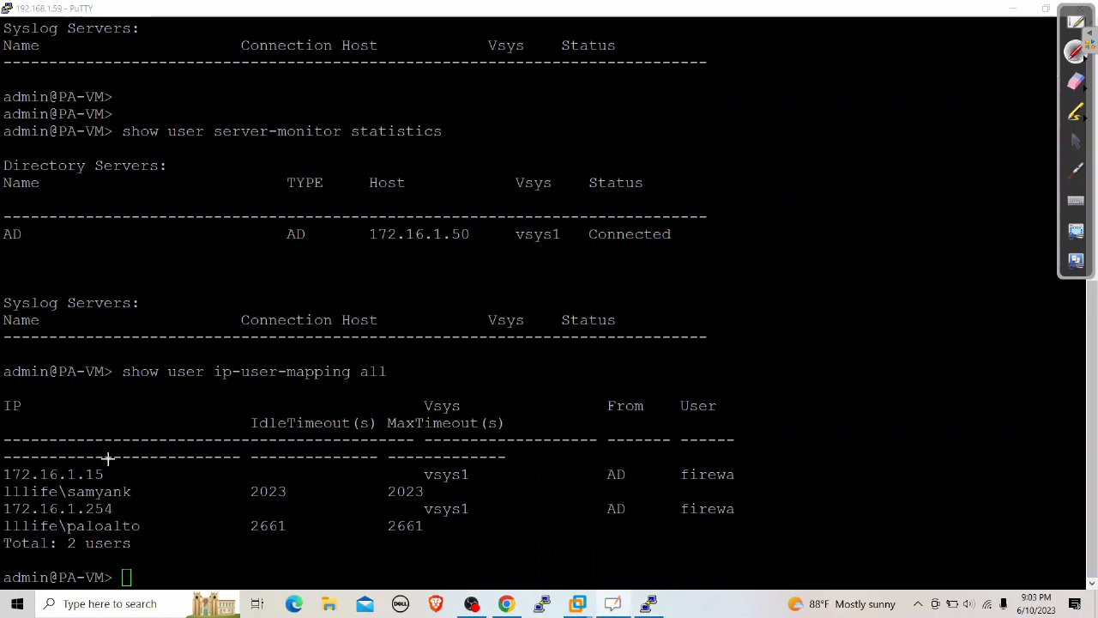
left_click_drag(107, 457, 262, 375)
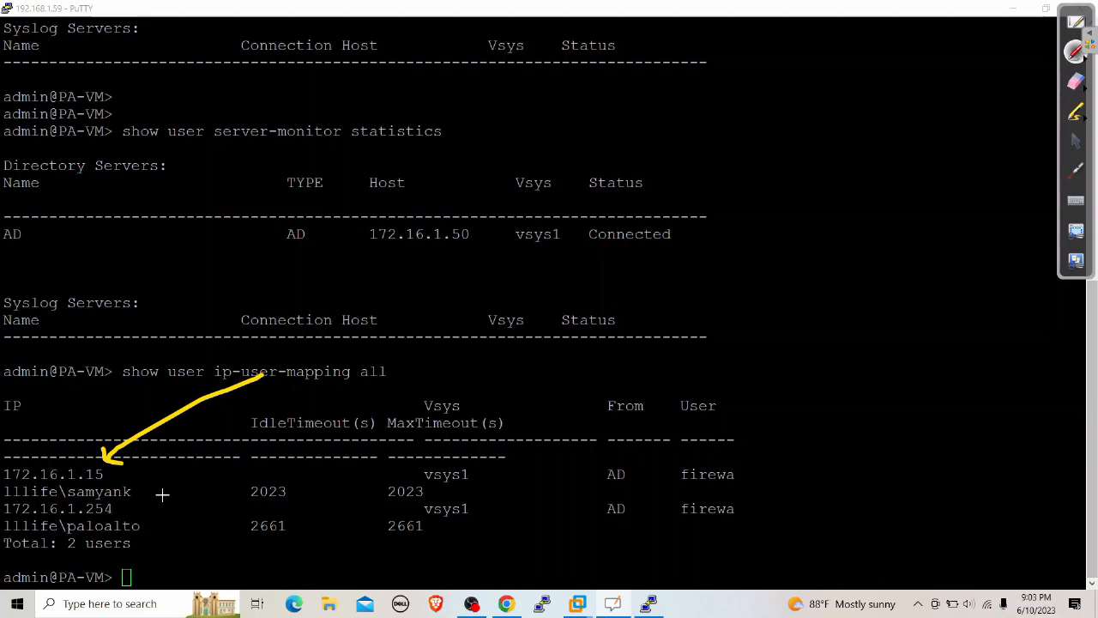
left_click_drag(137, 488, 414, 409)
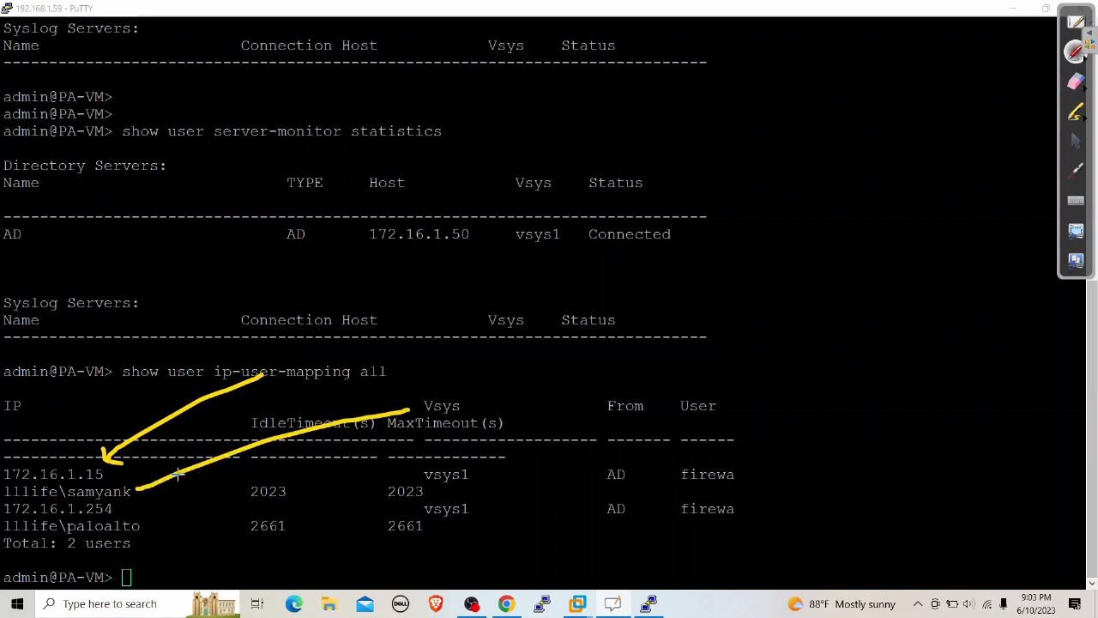
left_click_drag(137, 489, 180, 502)
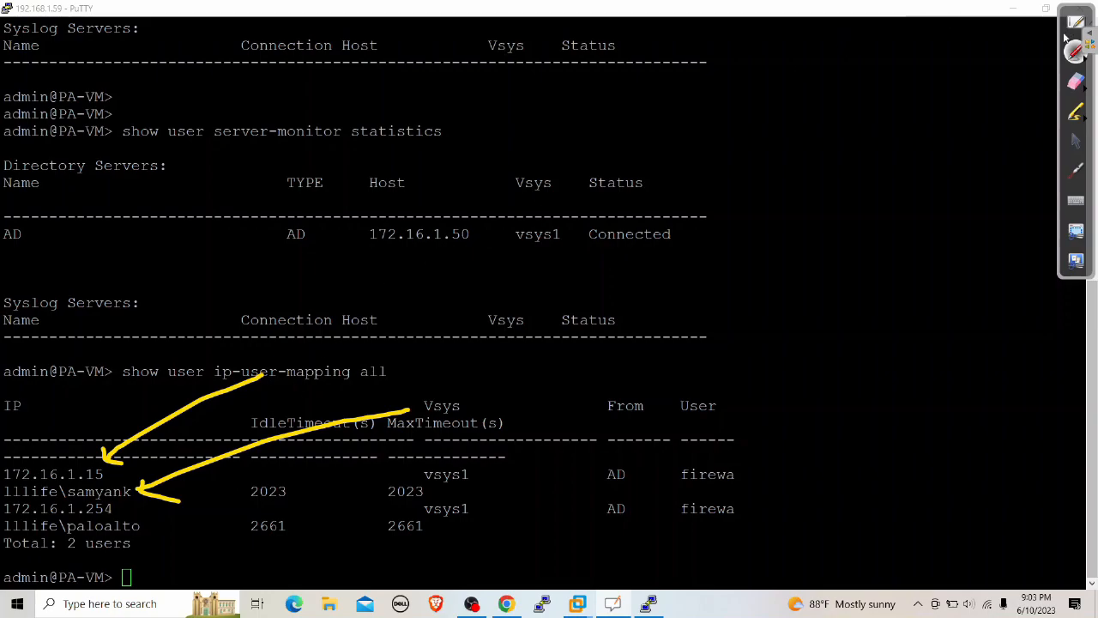
left_click(1075, 81)
mouse_move(414, 408)
left_mouse_down()
mouse_move(225, 464)
mouse_move(123, 461)
mouse_move(265, 392)
mouse_move(296, 361)
left_mouse_up()
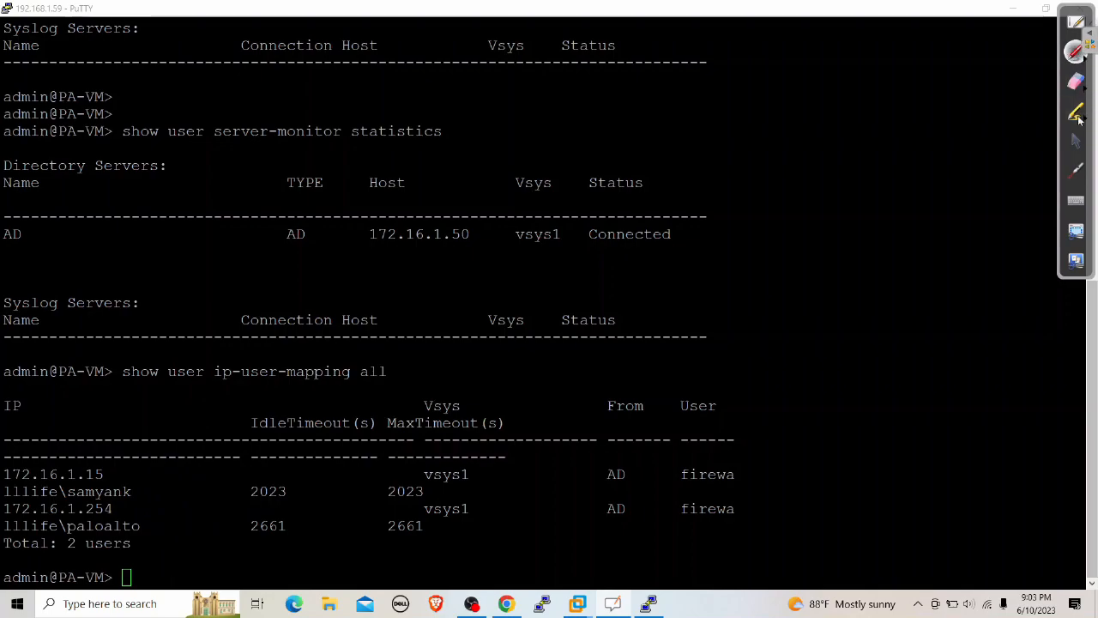
left_click(1076, 141)
In the Windows 10 VM, close Network Connections and resume the ping to 8.8.8.8
left_click(1020, 10)
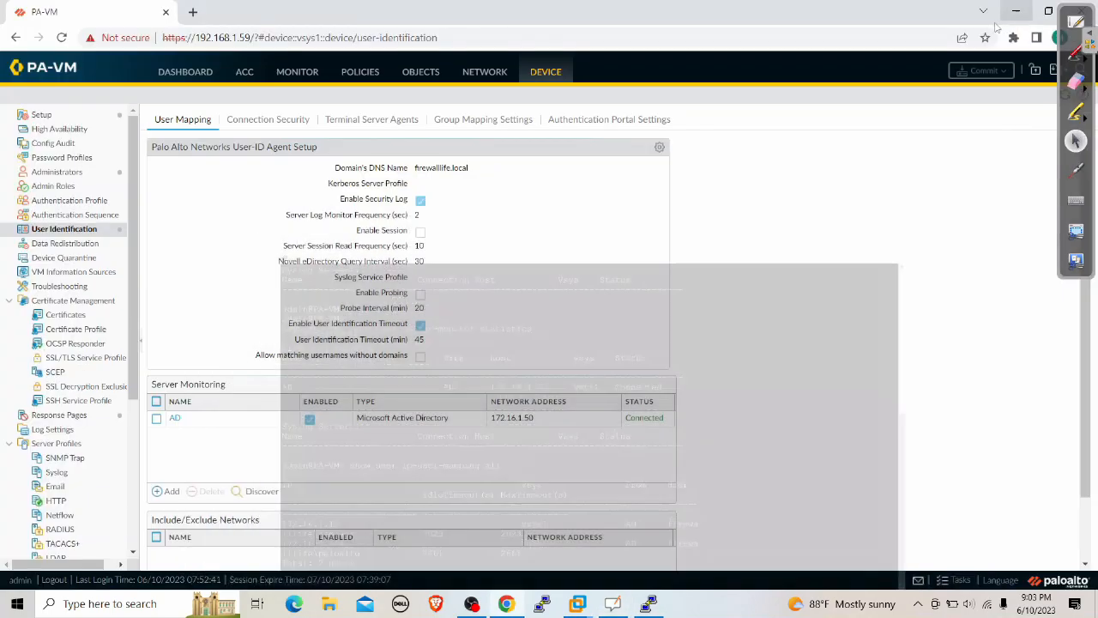
mouse_move(577, 604)
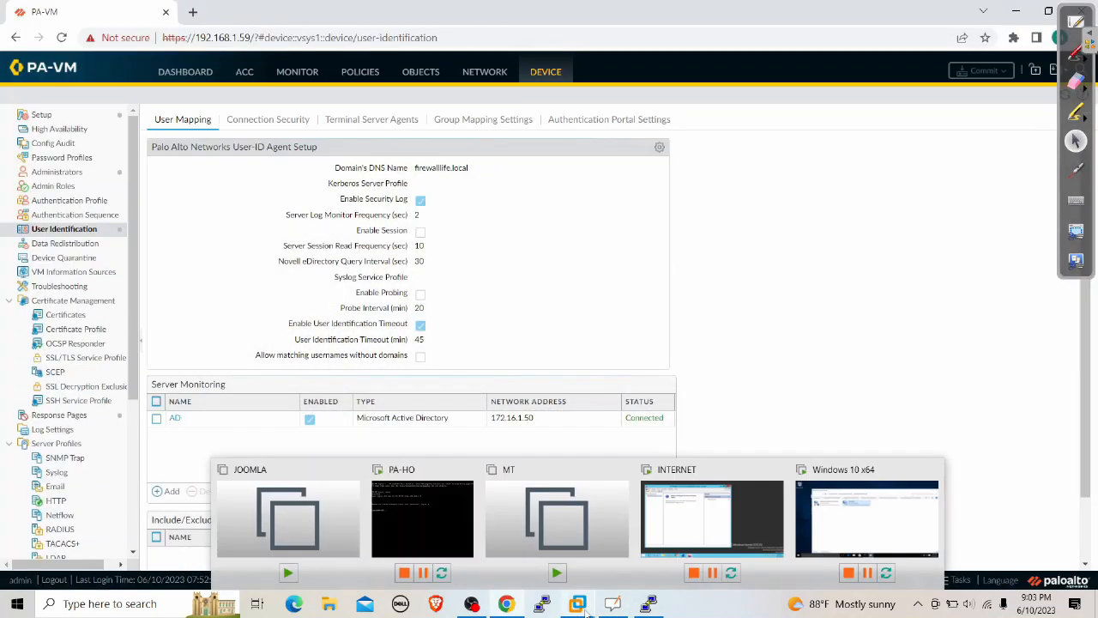
left_click(871, 525)
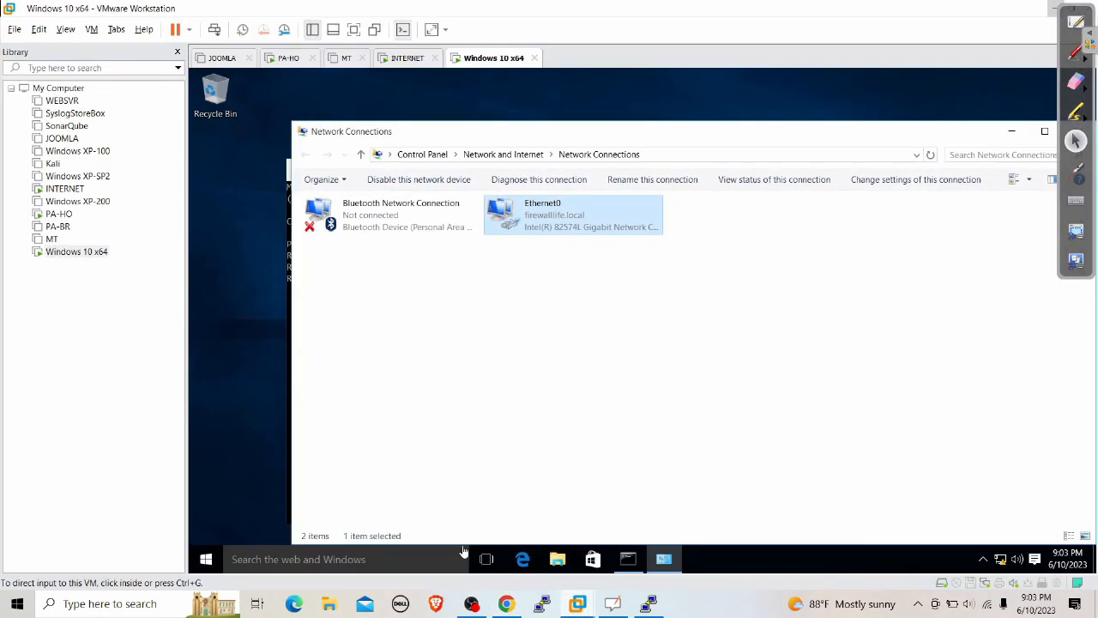
left_click(967, 135)
left_click_drag(967, 135, 844, 164)
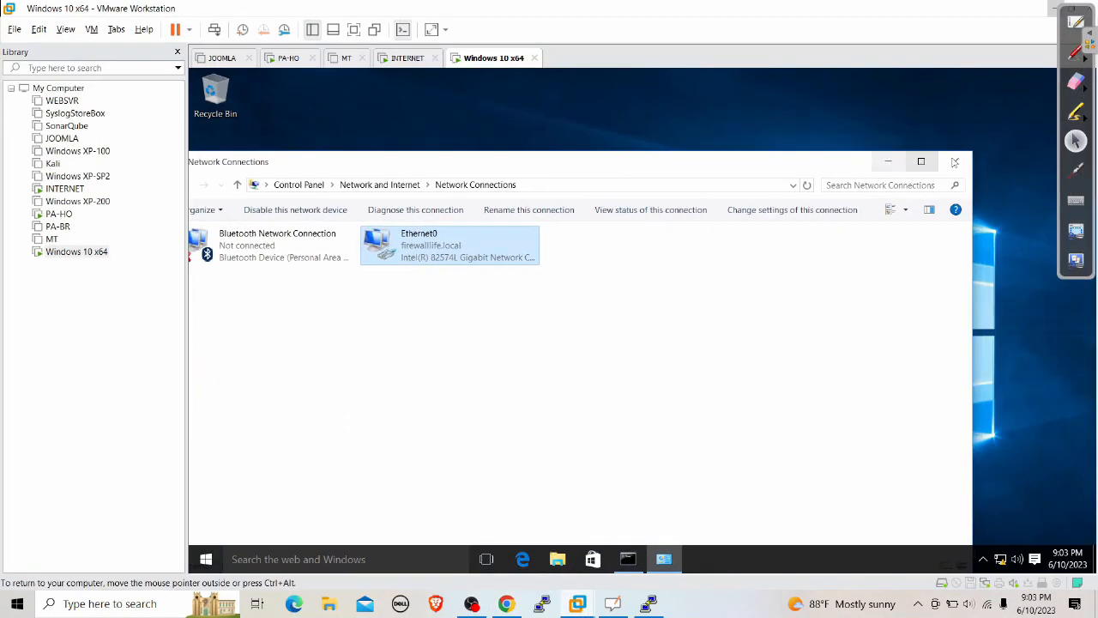
left_click(956, 162)
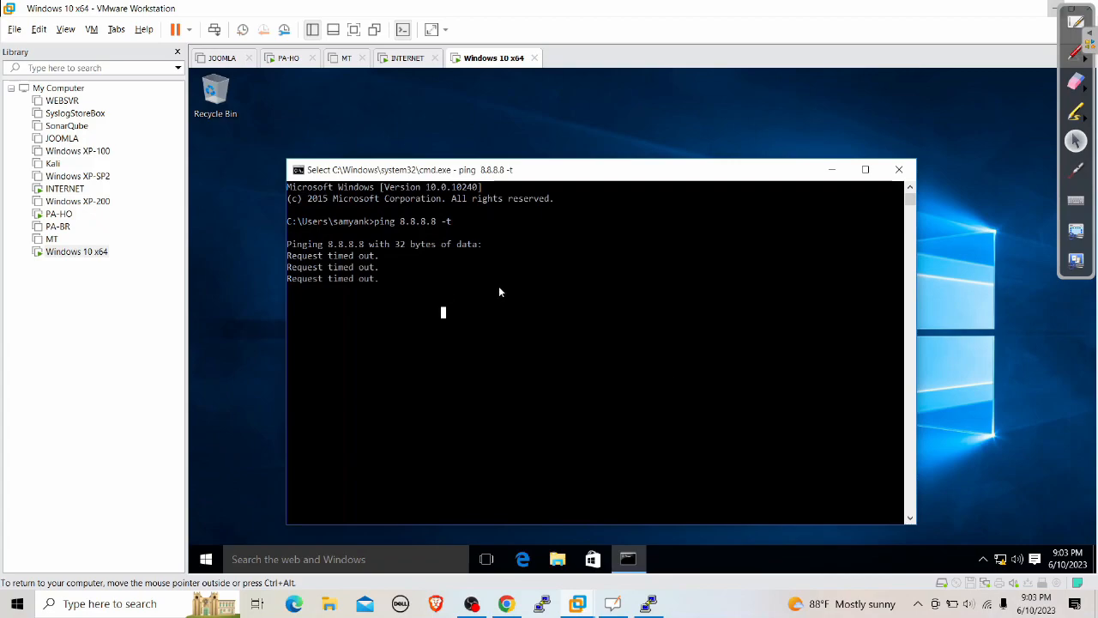
key("Return")
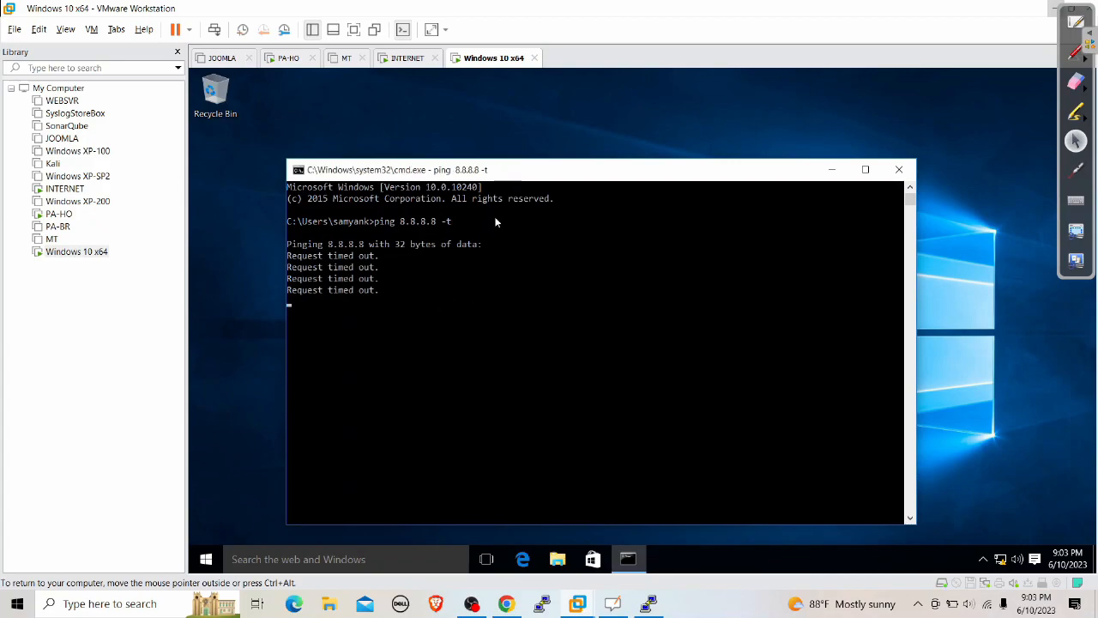
Return to the PA-VM User Identification page in Chrome and open the traffic logs
left_click(1075, 23)
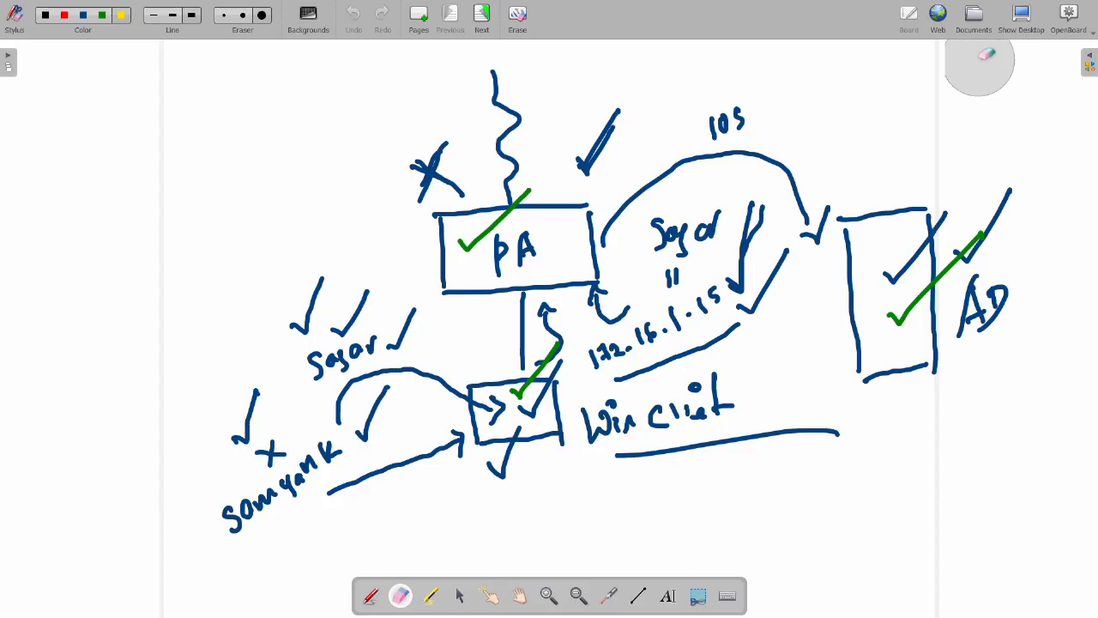
left_click(1024, 18)
left_click(507, 604)
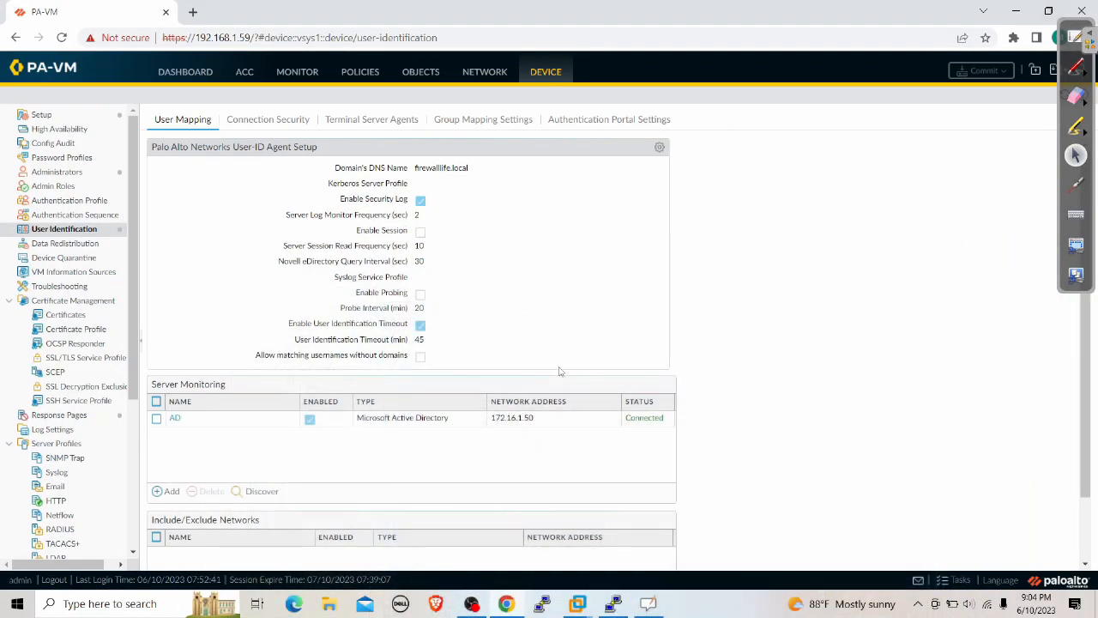
left_click(305, 76)
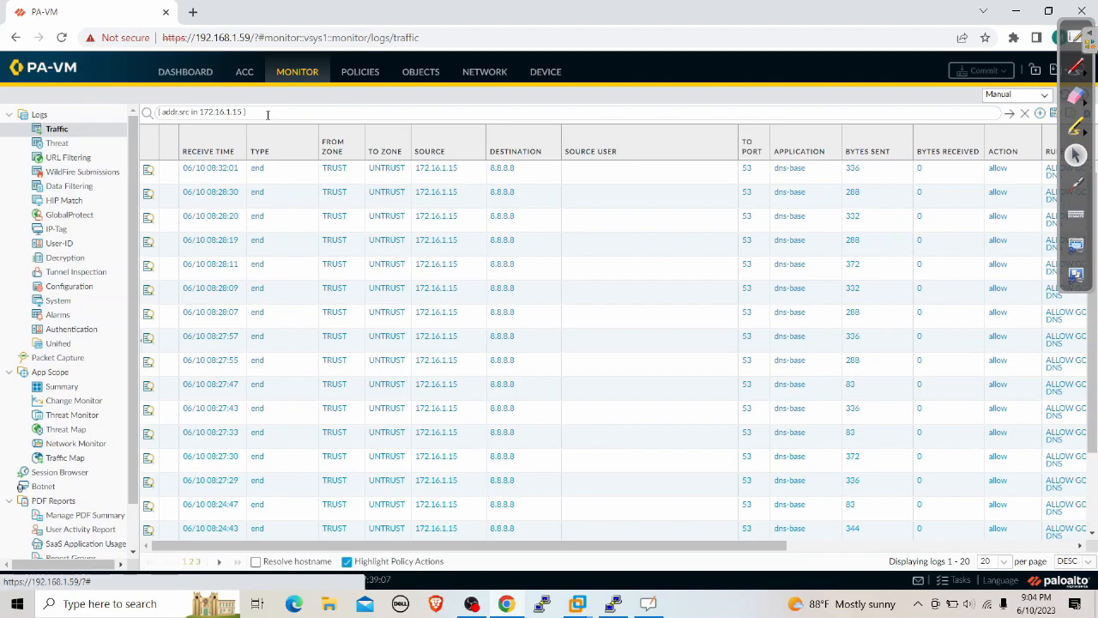
Filter the traffic log to source 172.16.1.15, then go to the Zones list
left_click(1011, 117)
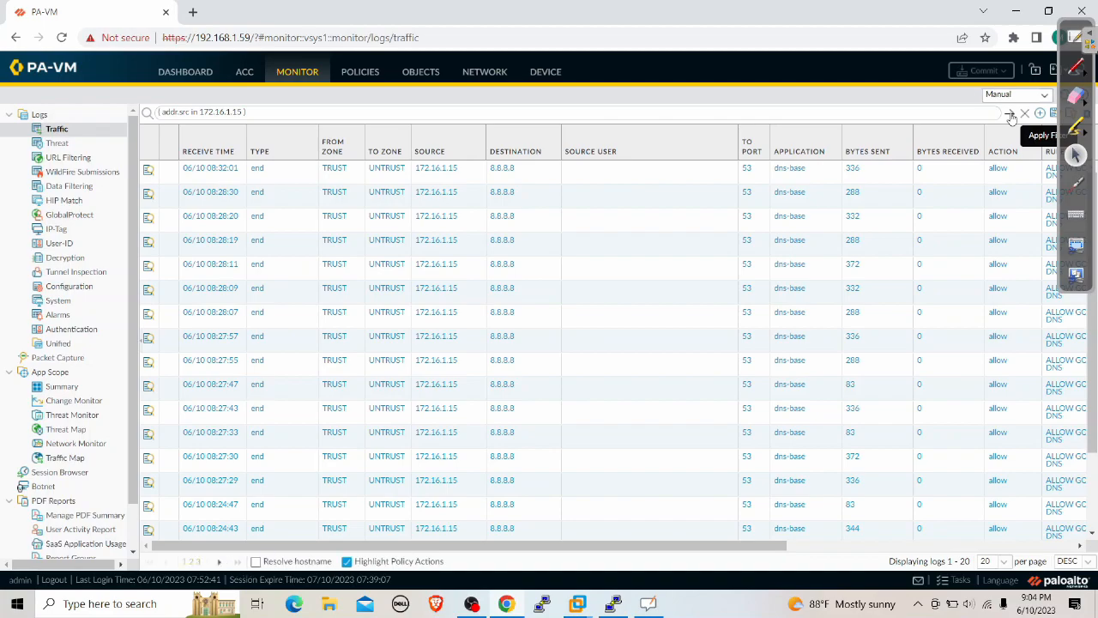
left_click(485, 72)
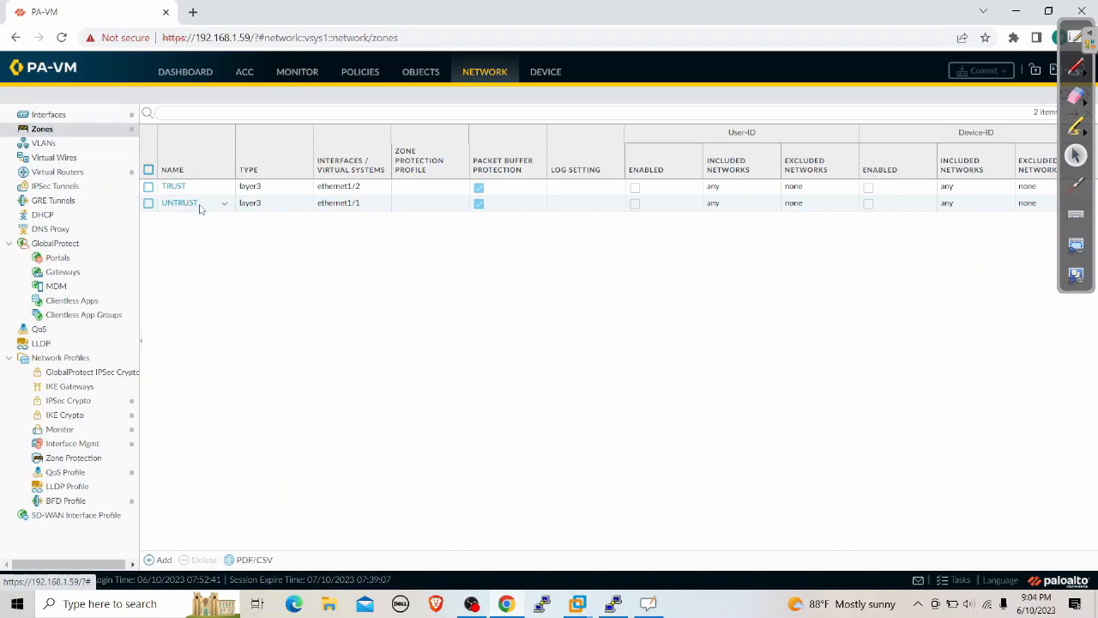
Enable User Identification on the TRUST zone, save it, and commit the configuration
left_click(175, 187)
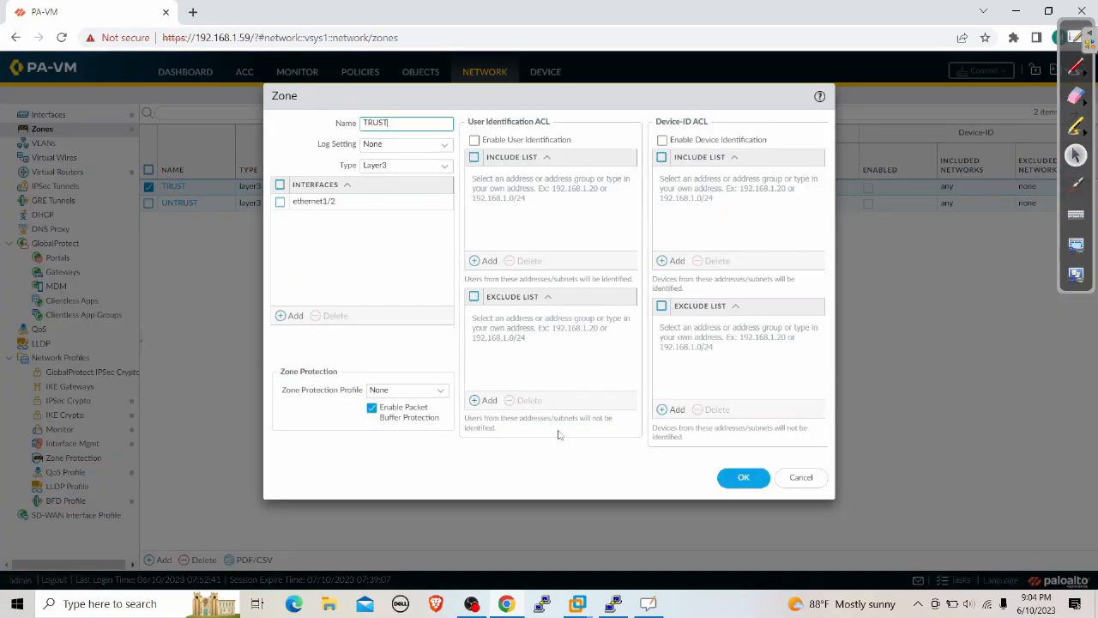
left_click(474, 141)
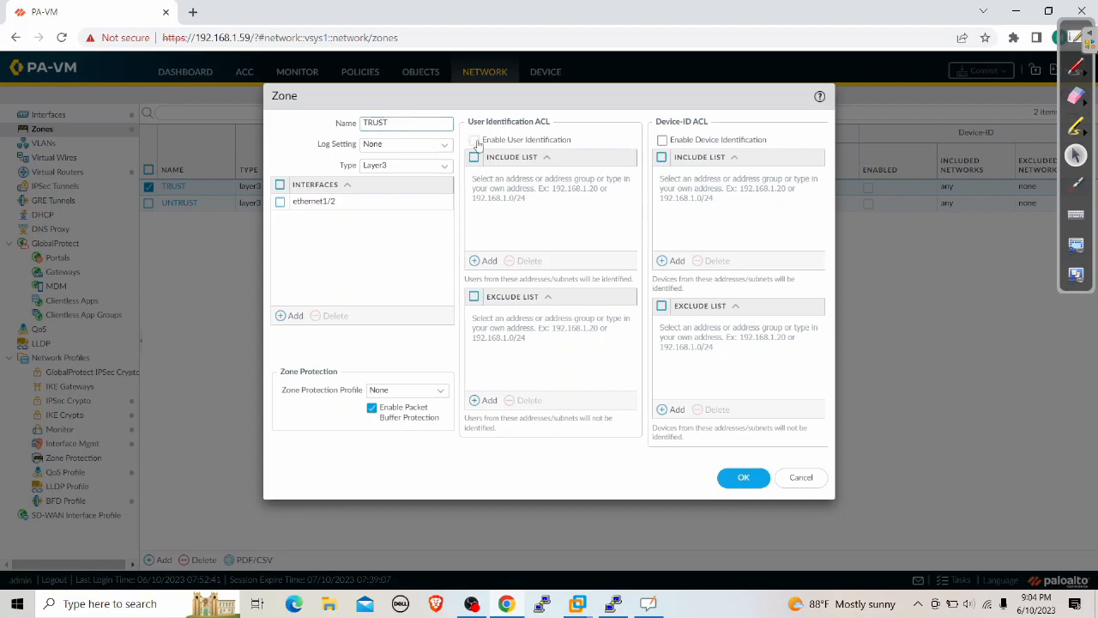
left_click(746, 478)
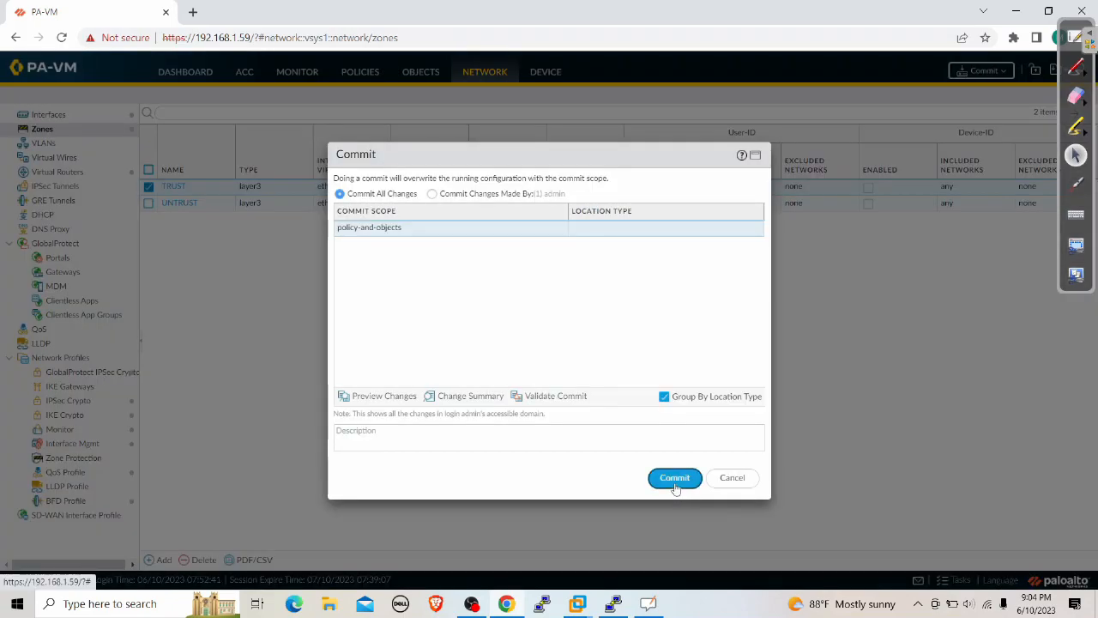
left_click(673, 477)
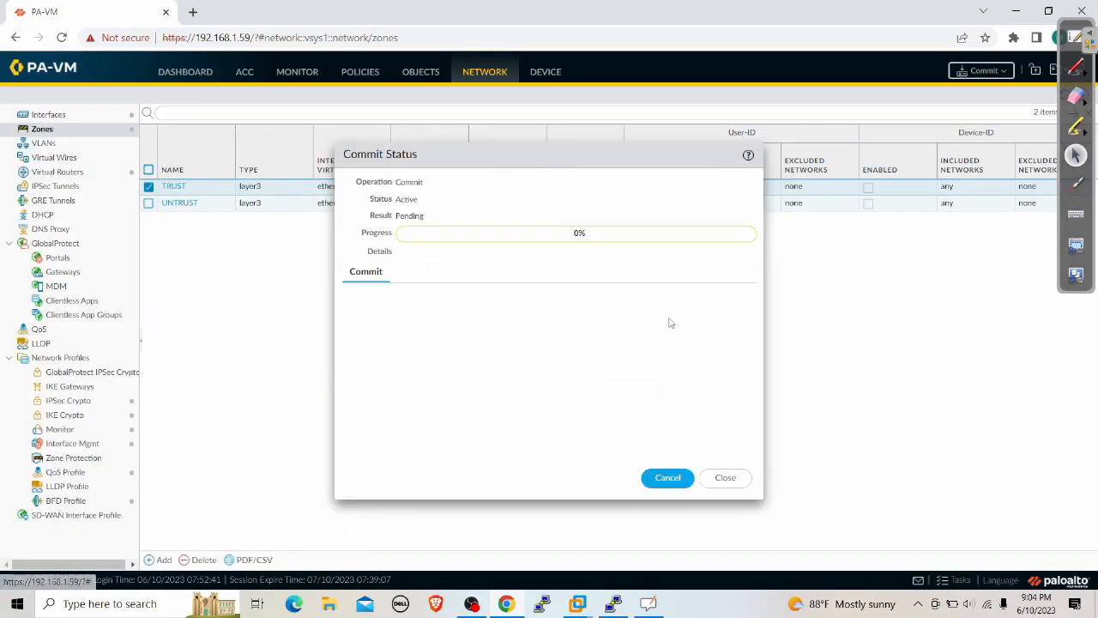
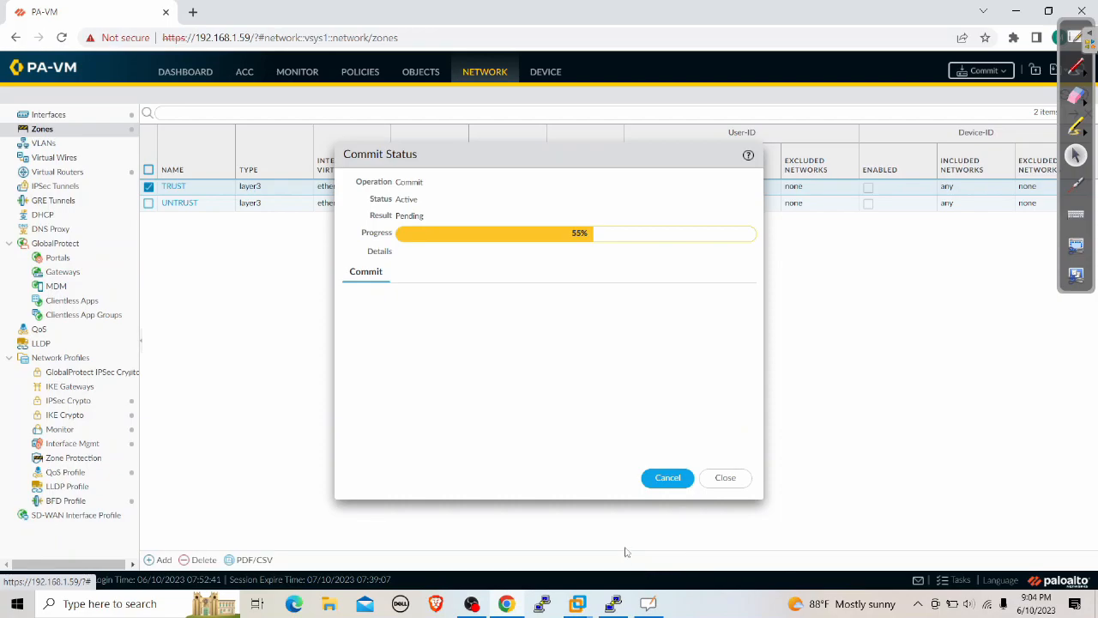
Review the 'show user ip-user-mapping all' output in PuTTY, then close the Commit Status dialog
left_click(613, 603)
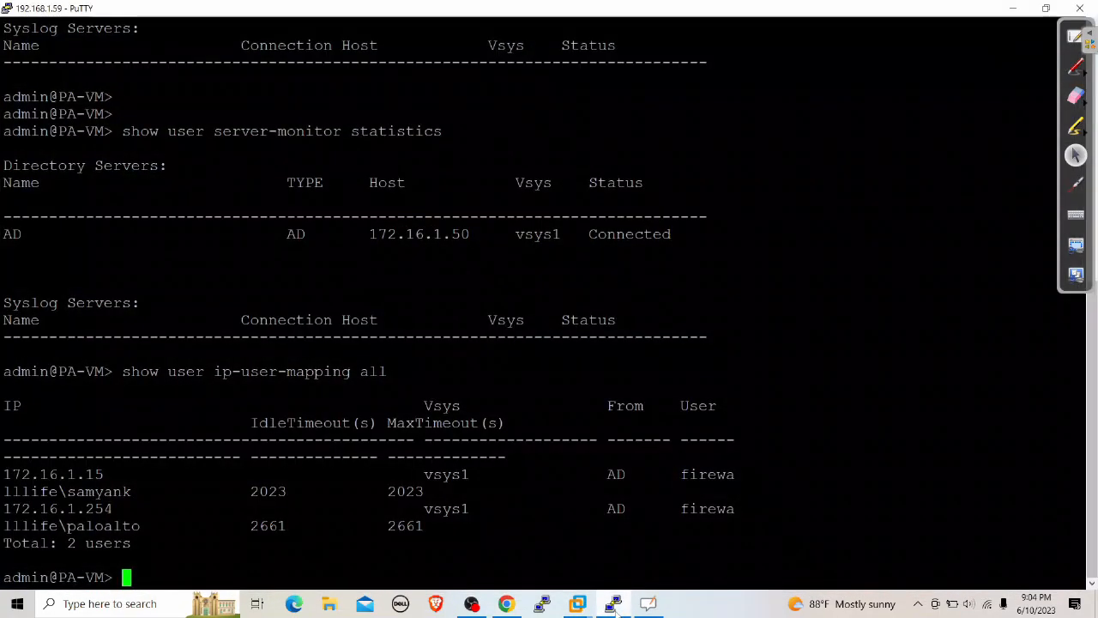
left_click(1076, 66)
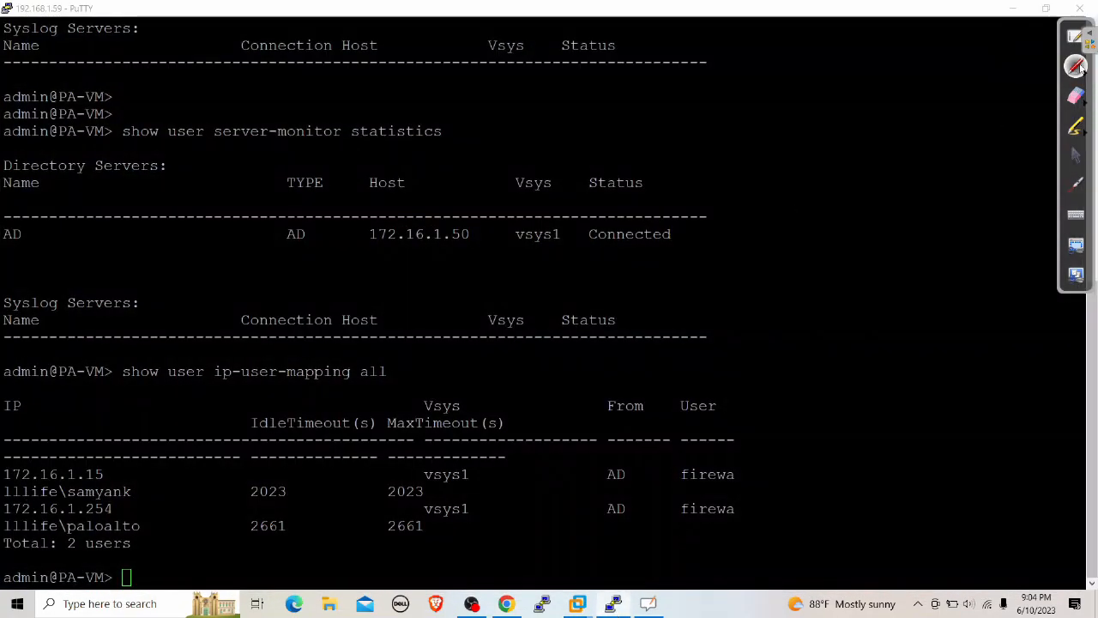
left_click_drag(140, 482, 429, 374)
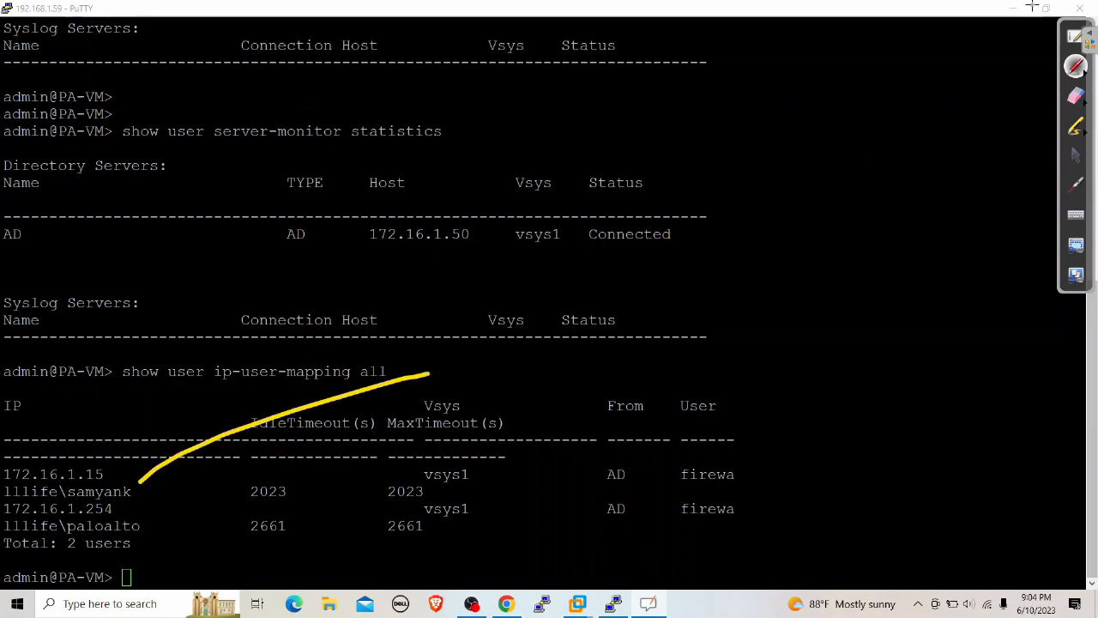
left_click(1076, 154)
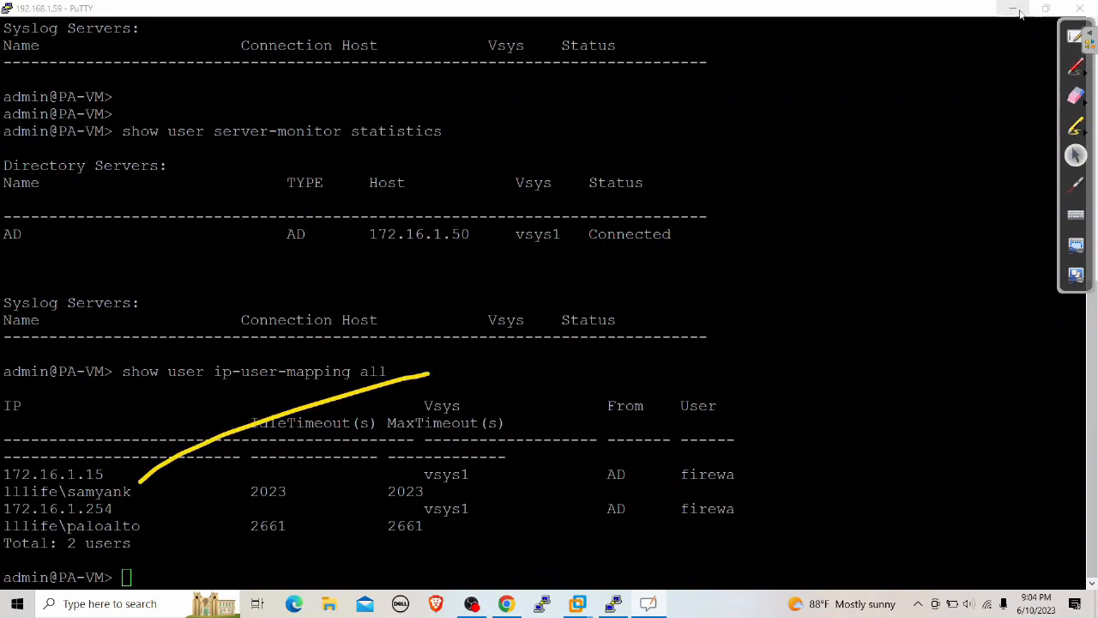
left_click(1015, 7)
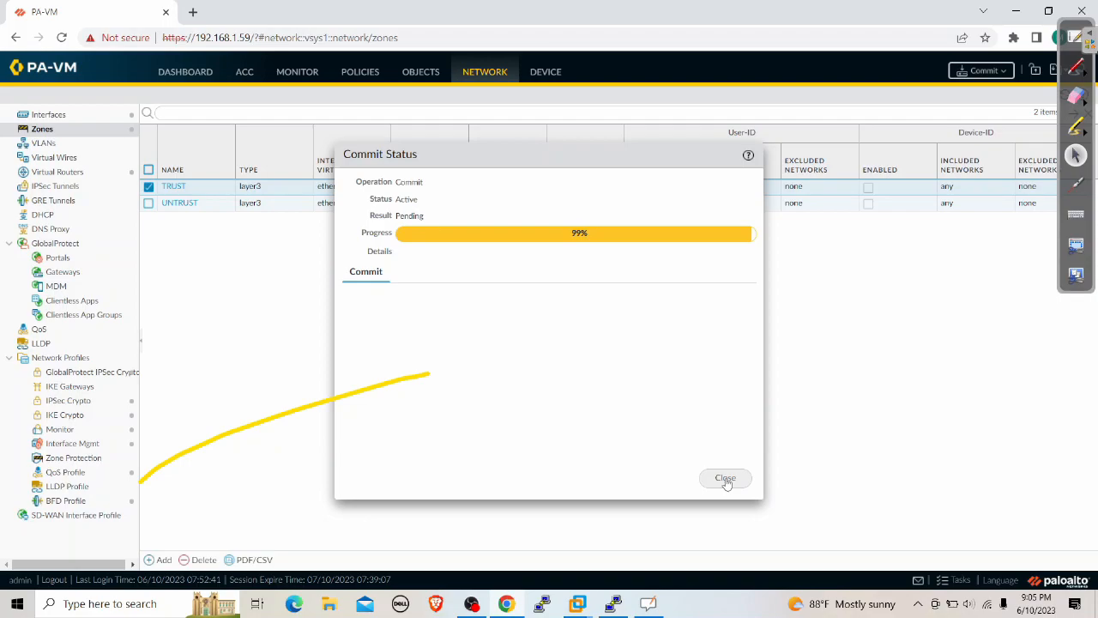
left_click(725, 479)
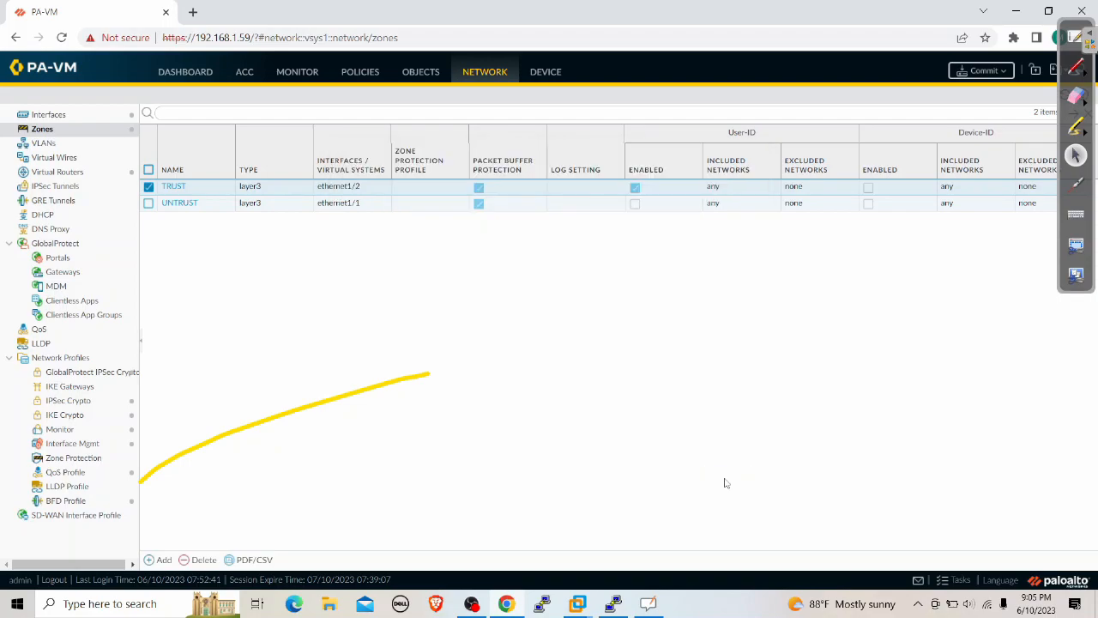
Open Monitor > Traffic and refresh the 172.16.1.15 source filter until new pings appear
left_click(296, 72)
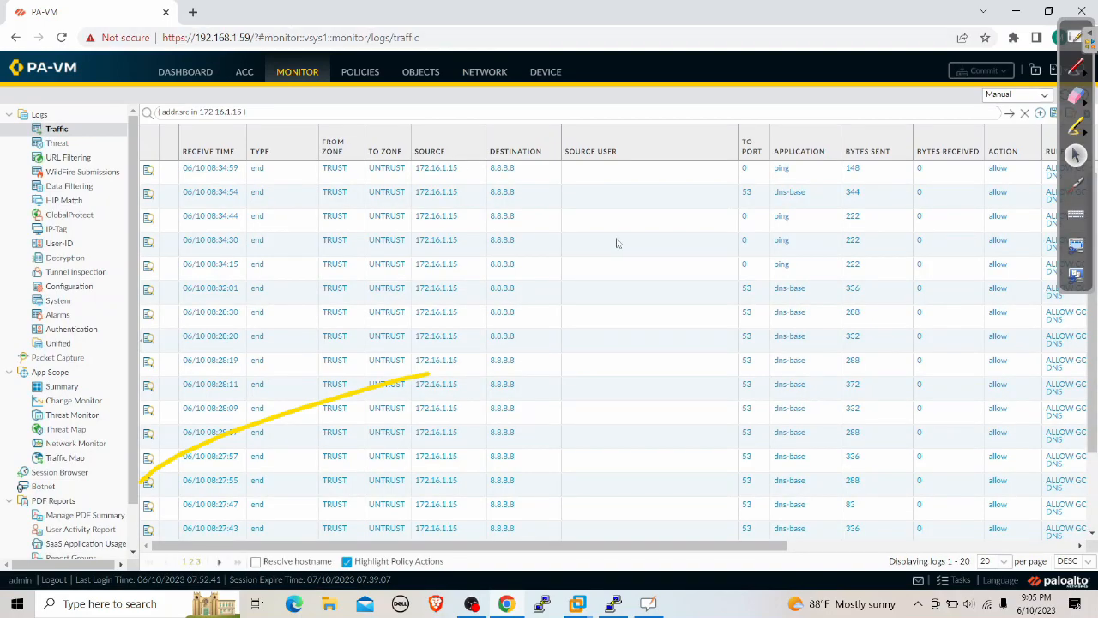
left_click(1012, 117)
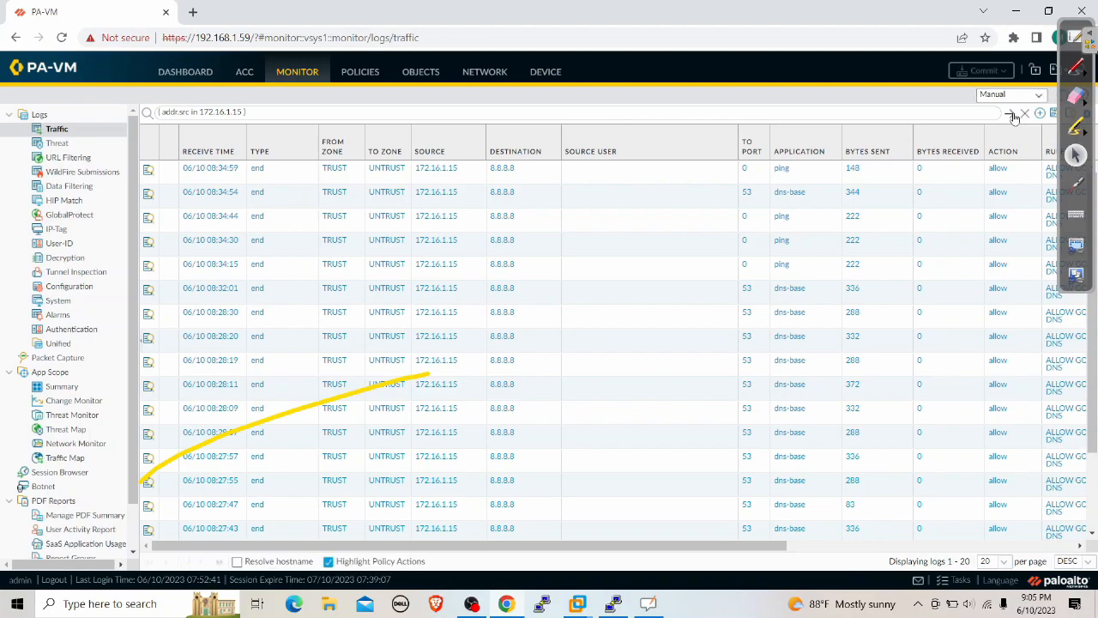
left_click(1013, 117)
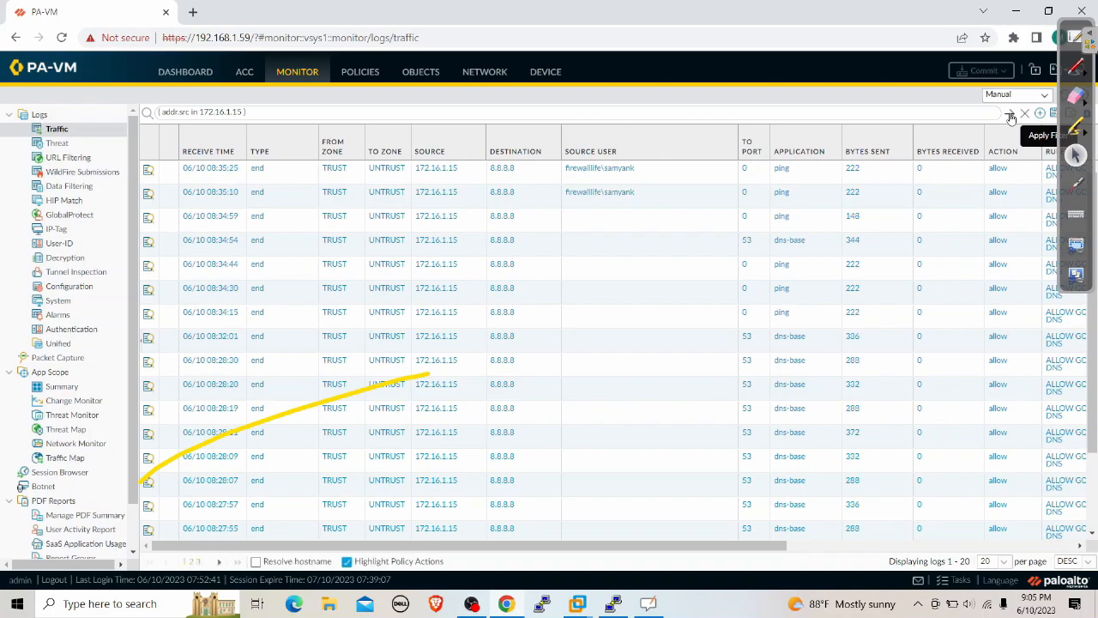
left_click(1011, 114)
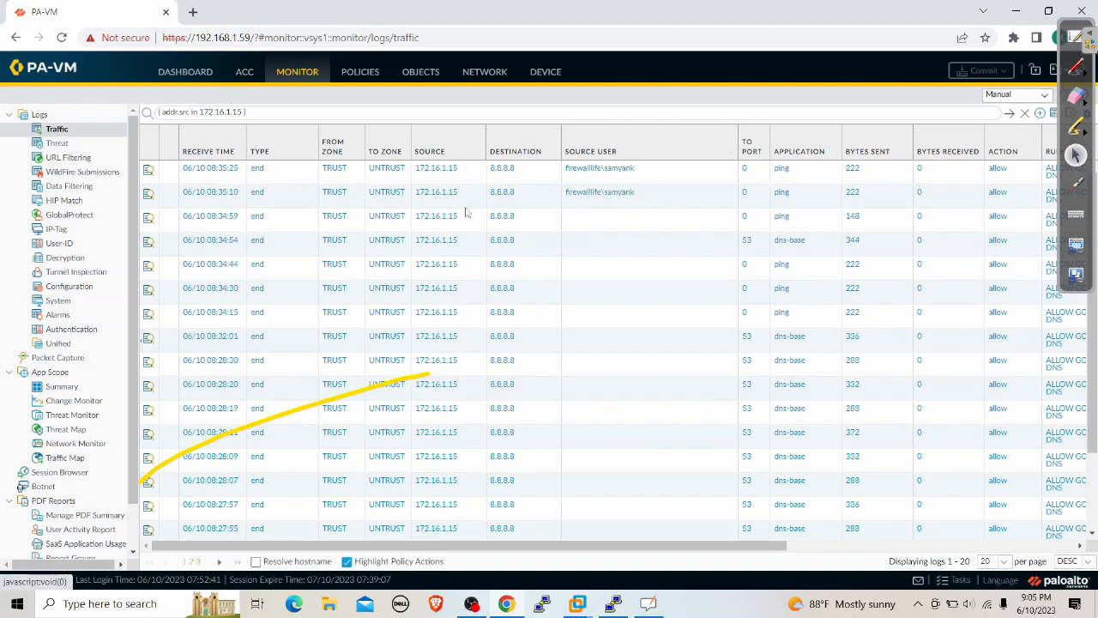
Mark the new ping entries' domain source user on screen, then erase the marks
left_click(1076, 68)
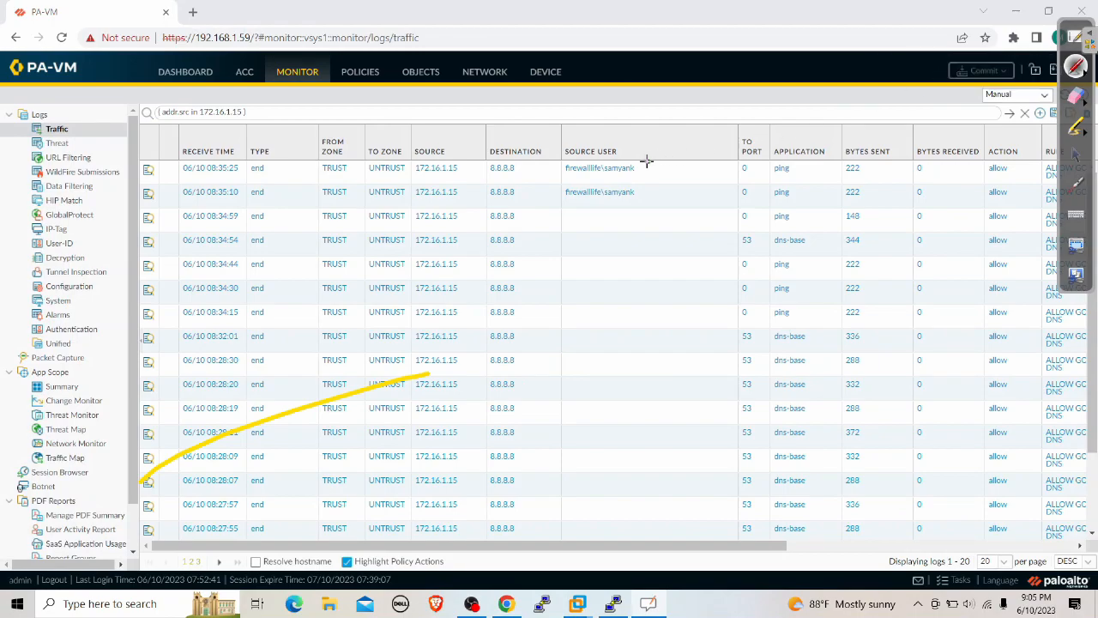
mouse_move(648, 160)
left_mouse_down()
mouse_move(699, 199)
mouse_move(657, 276)
mouse_move(522, 248)
mouse_move(583, 126)
mouse_move(649, 160)
left_mouse_up()
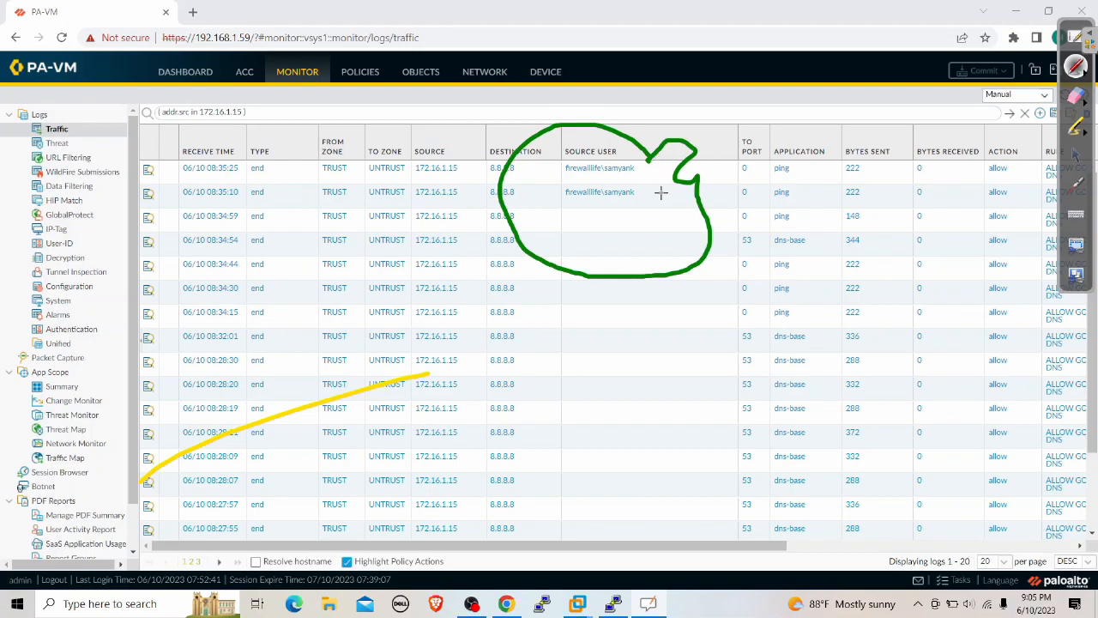
left_click_drag(564, 221, 669, 203)
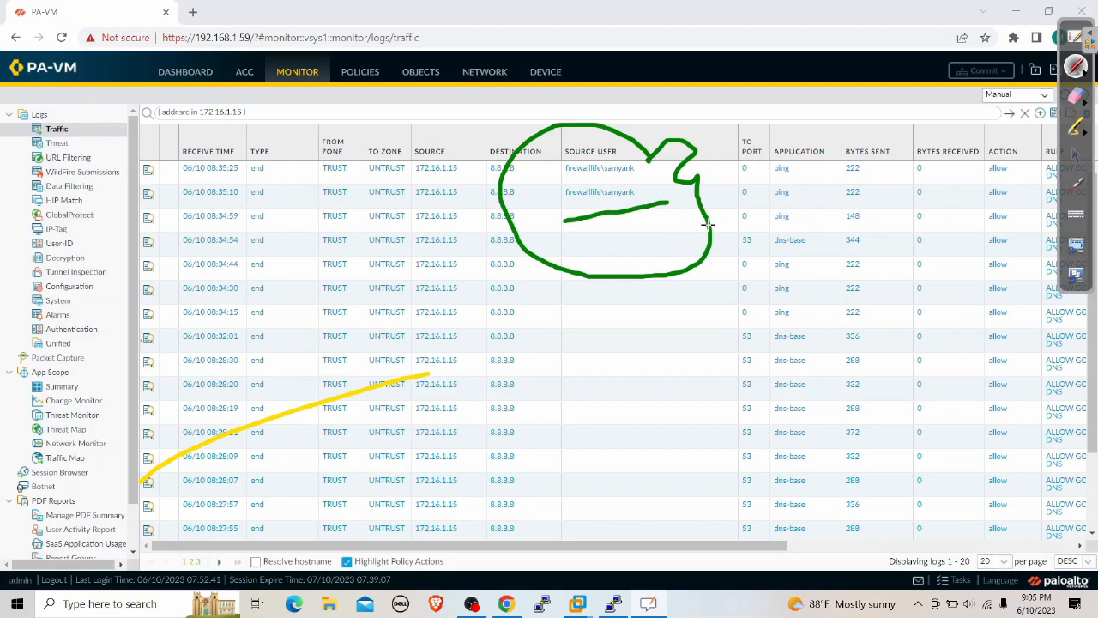
left_click(1077, 96)
mouse_move(816, 167)
left_mouse_down()
mouse_move(620, 140)
mouse_move(520, 191)
mouse_move(709, 233)
mouse_move(570, 214)
left_mouse_up()
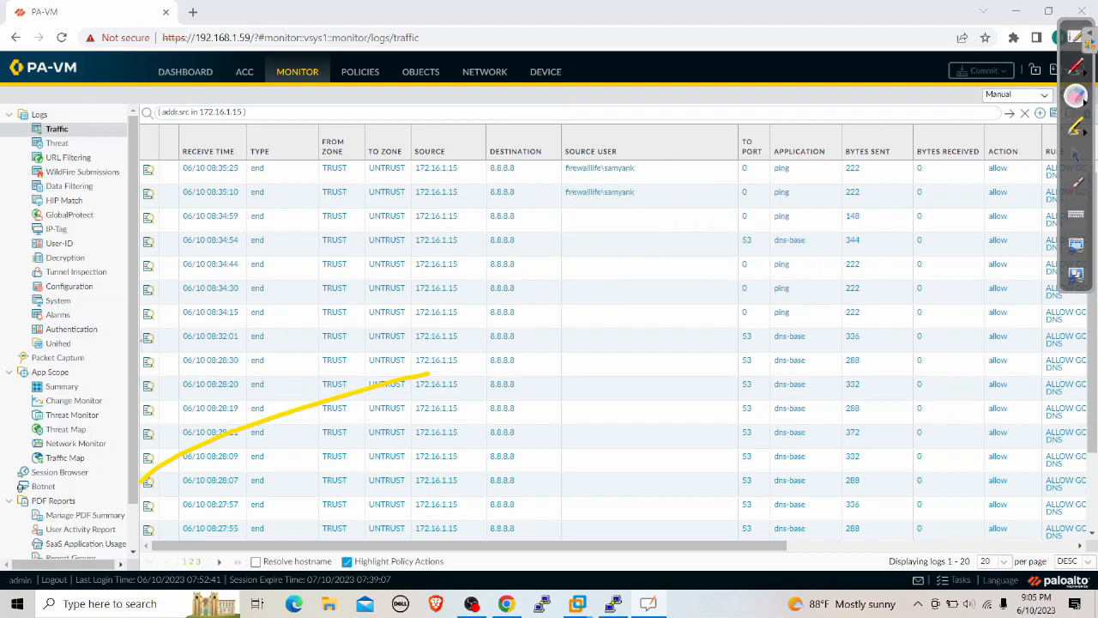
left_click(1078, 71)
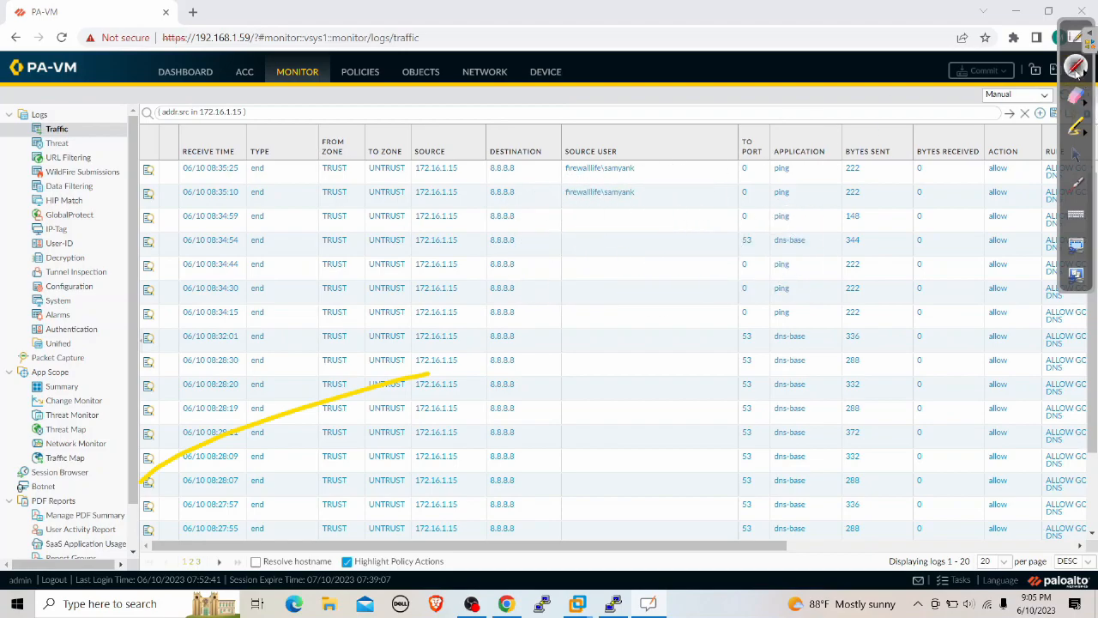
left_click(1077, 155)
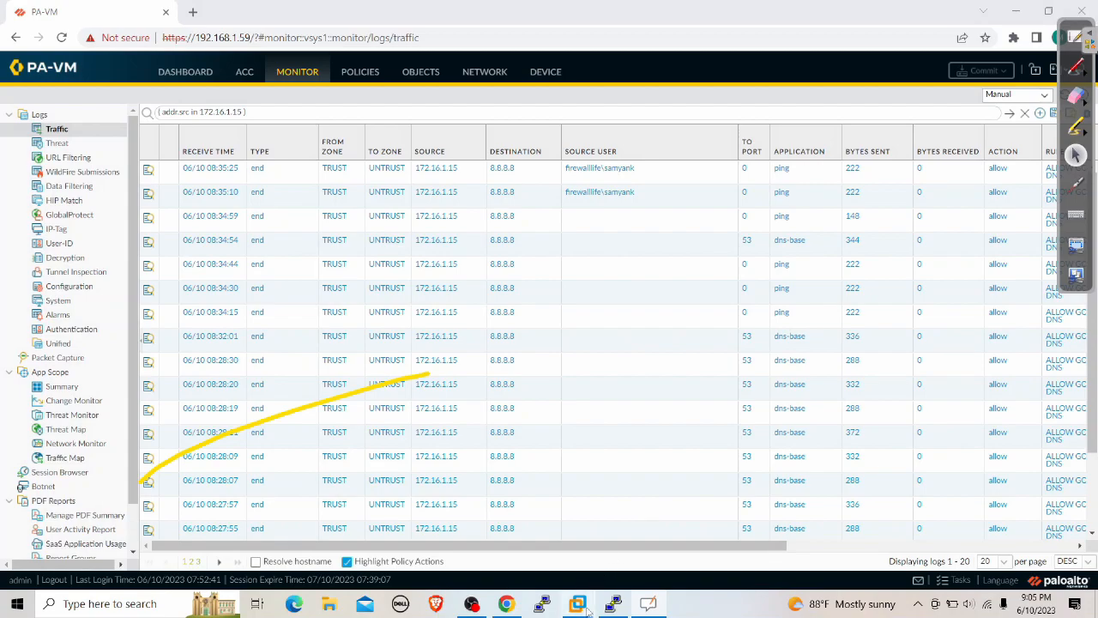
In the Windows 10 VM, close the ping window and sign the current user out
mouse_move(578, 604)
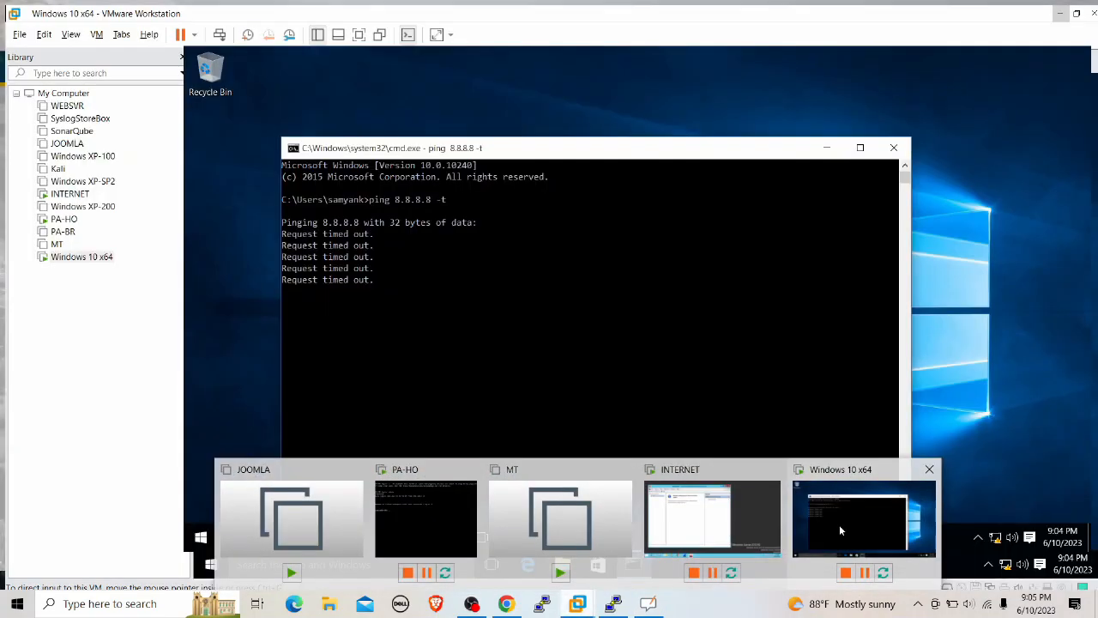
left_click(840, 531)
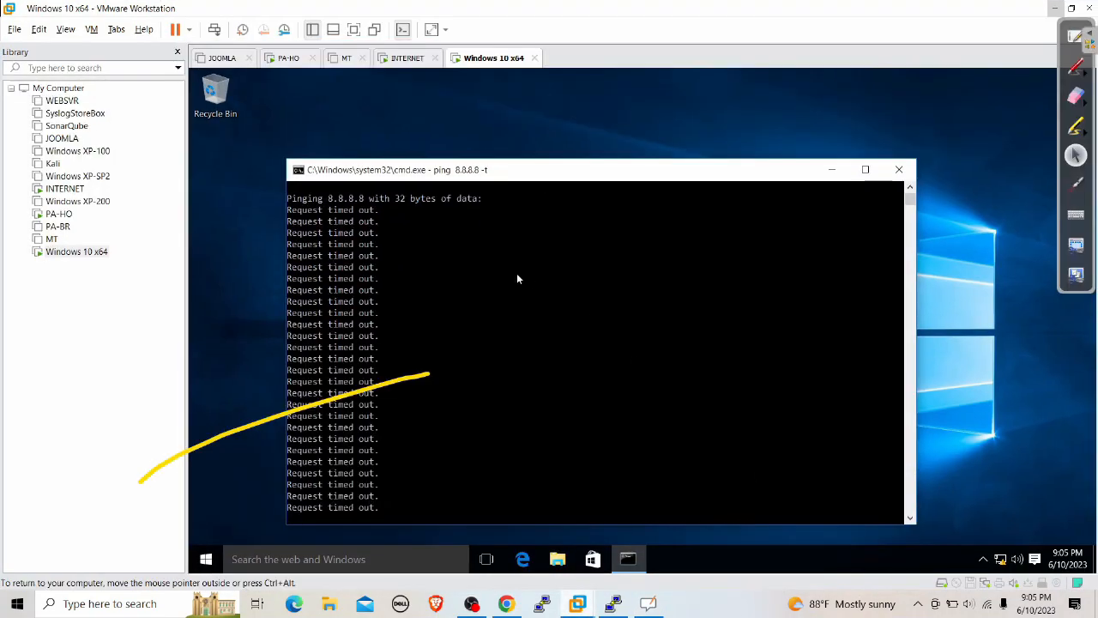
left_click(899, 169)
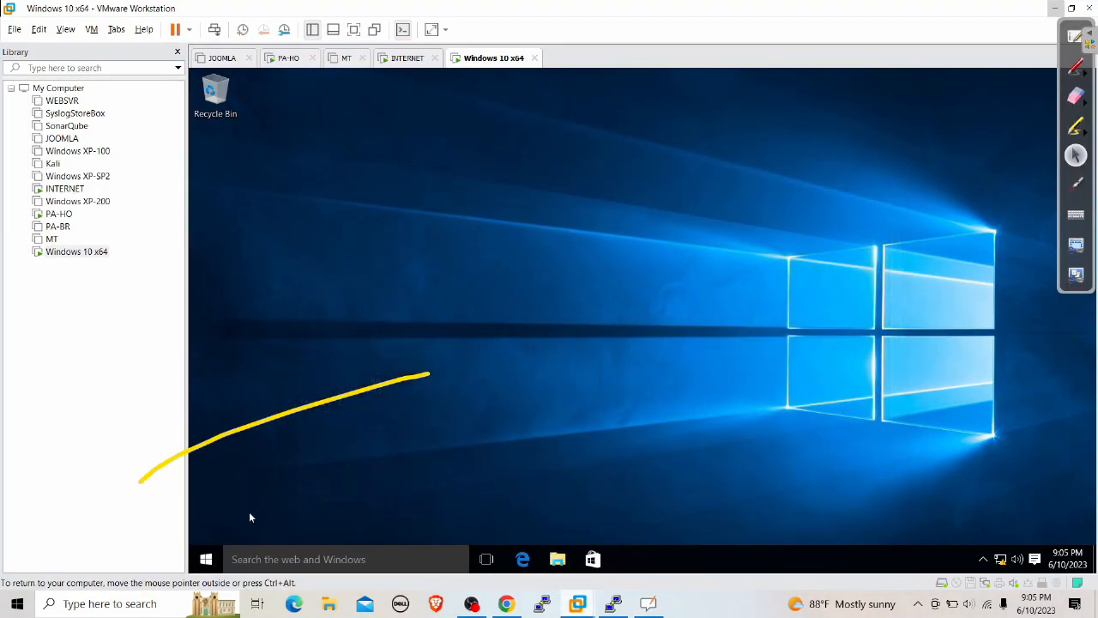
left_click(206, 558)
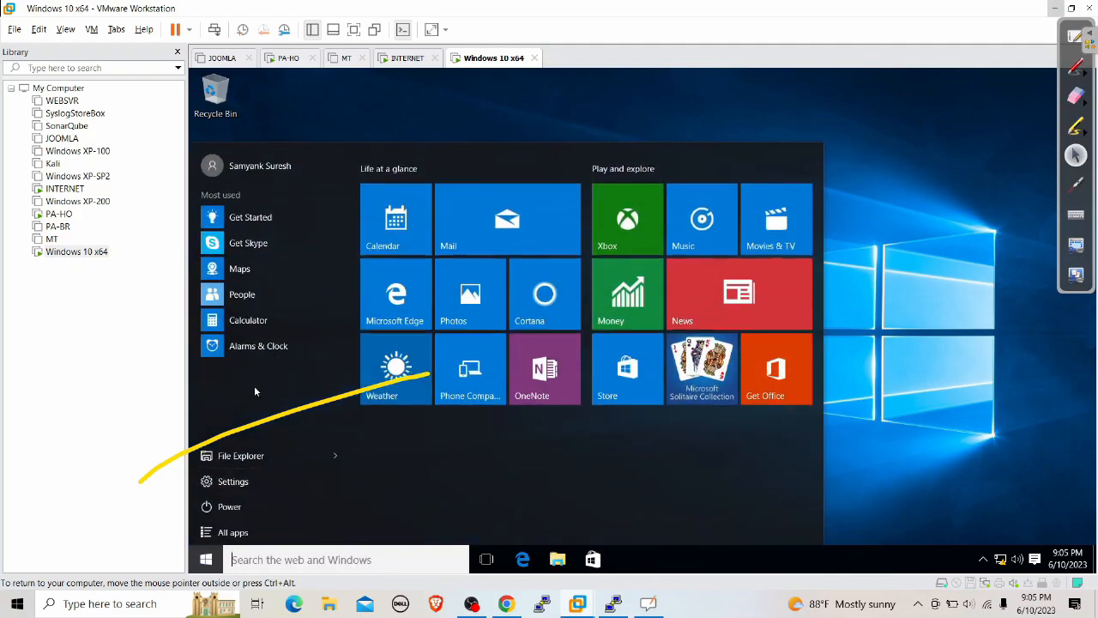
left_click(273, 161)
left_click(236, 233)
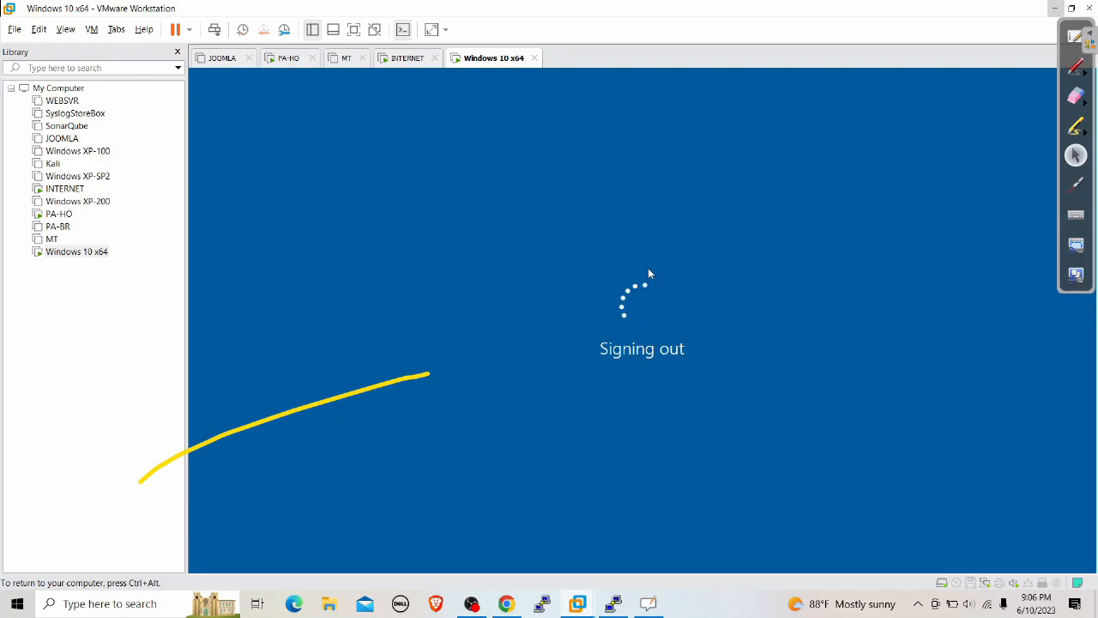
Sign in to Windows as a different domain user with that account's password
left_click(1076, 96)
mouse_move(457, 347)
left_mouse_down()
mouse_move(404, 380)
mouse_move(139, 481)
mouse_move(214, 438)
left_mouse_up()
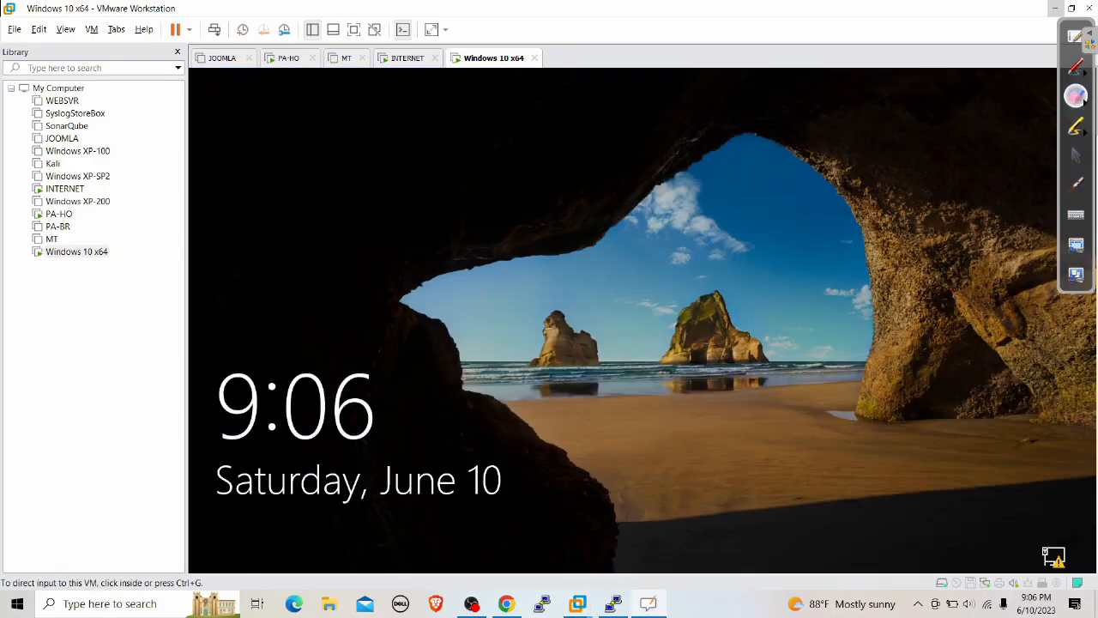
left_click(1076, 154)
left_click(1052, 173)
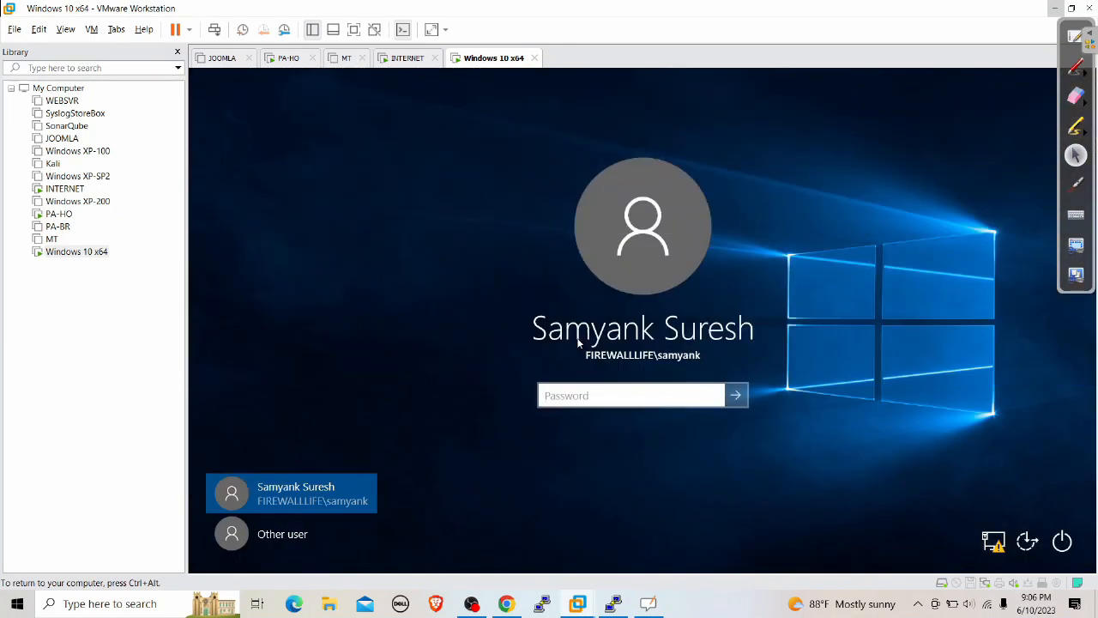
left_click(290, 537)
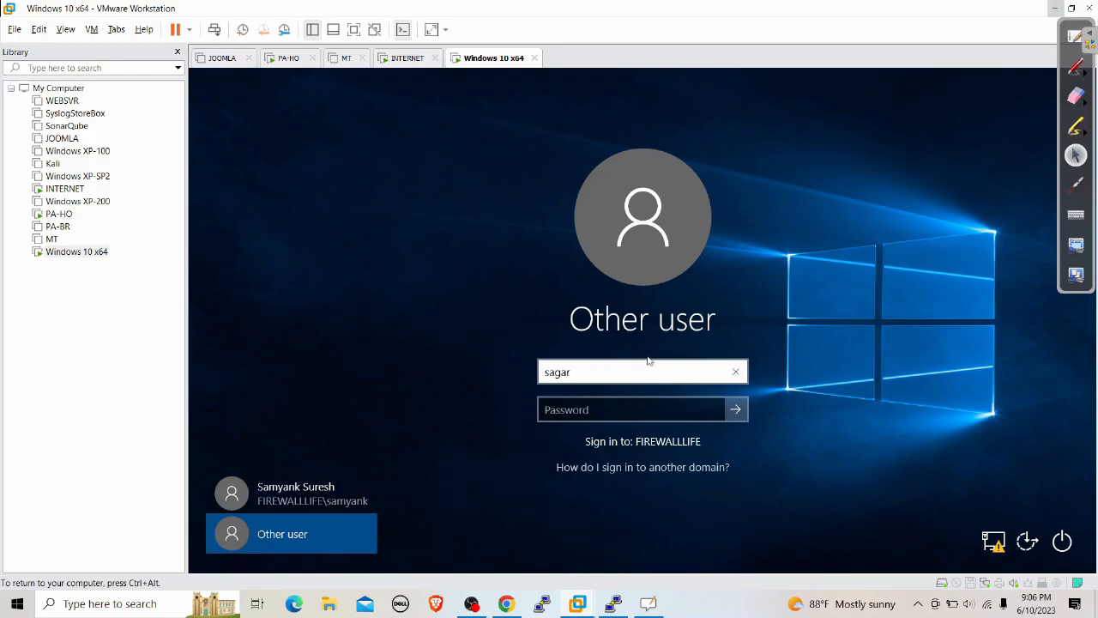
key("Tab")
type("*************")
key("Return")
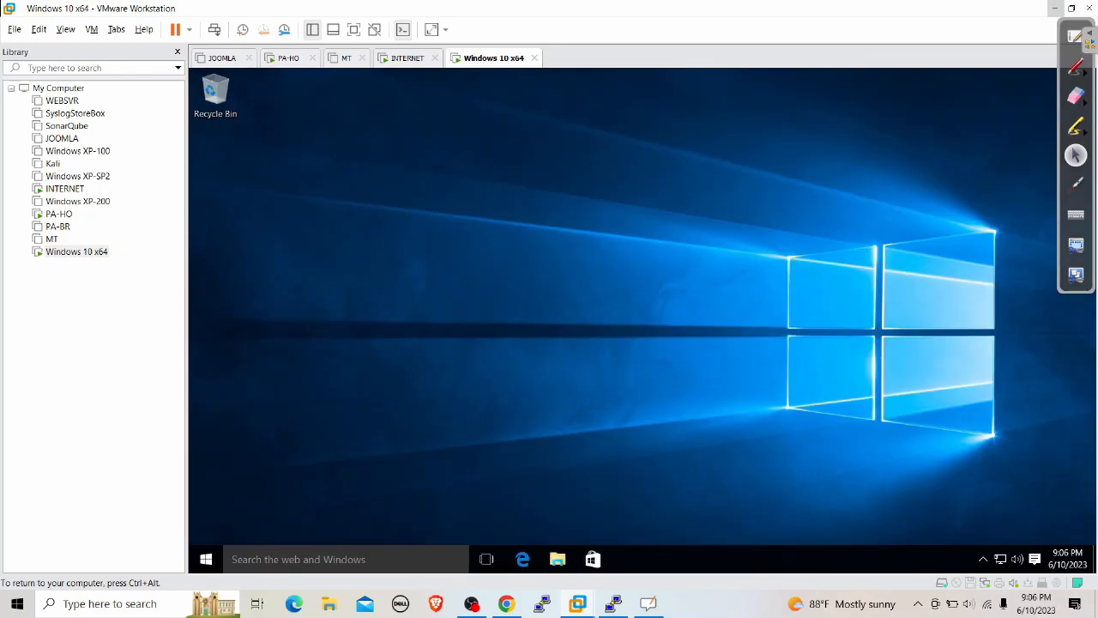
Start a ping to 8.8.8.8 from a cmd prompt and minimize VMware
left_click(525, 369)
key("super+r")
type("cmd")
key("Return")
type("ping 8.8.8.8 -t")
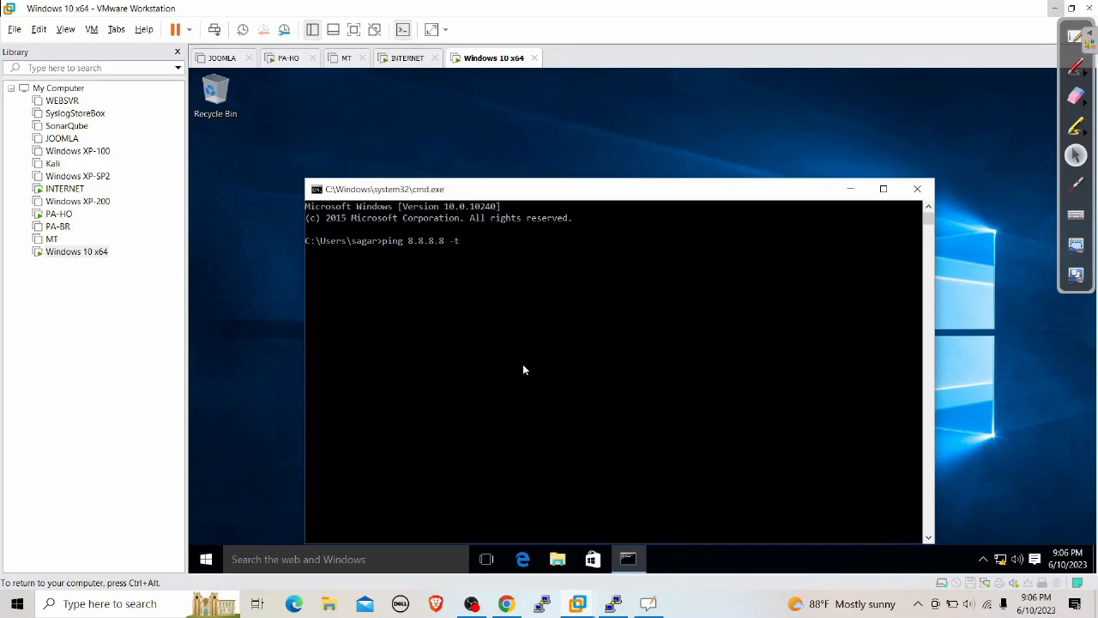
key("Return")
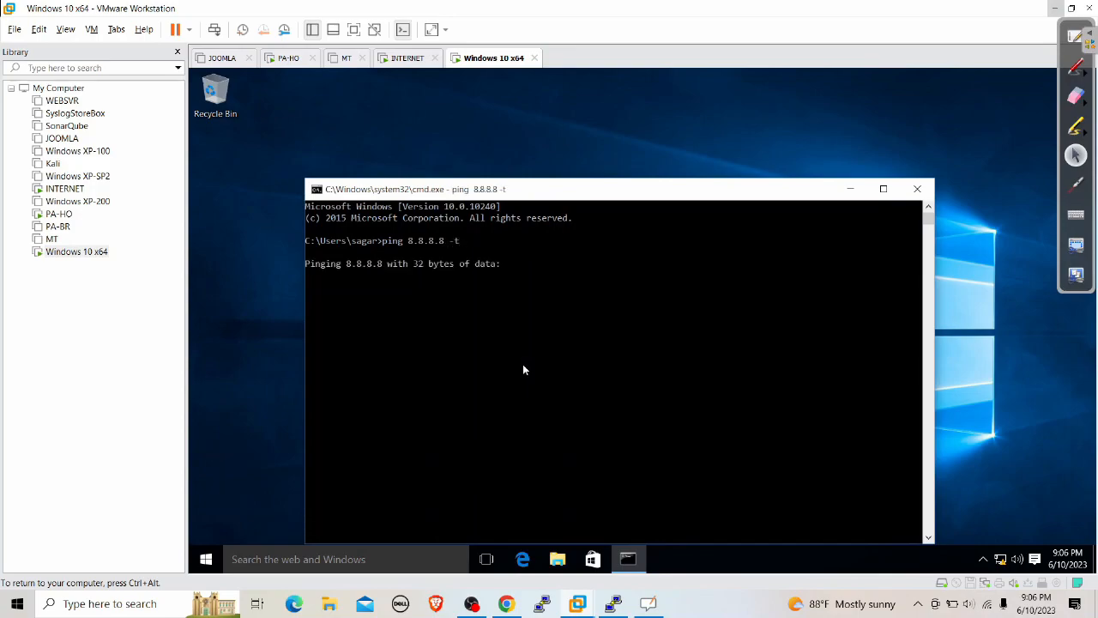
left_click(1055, 8)
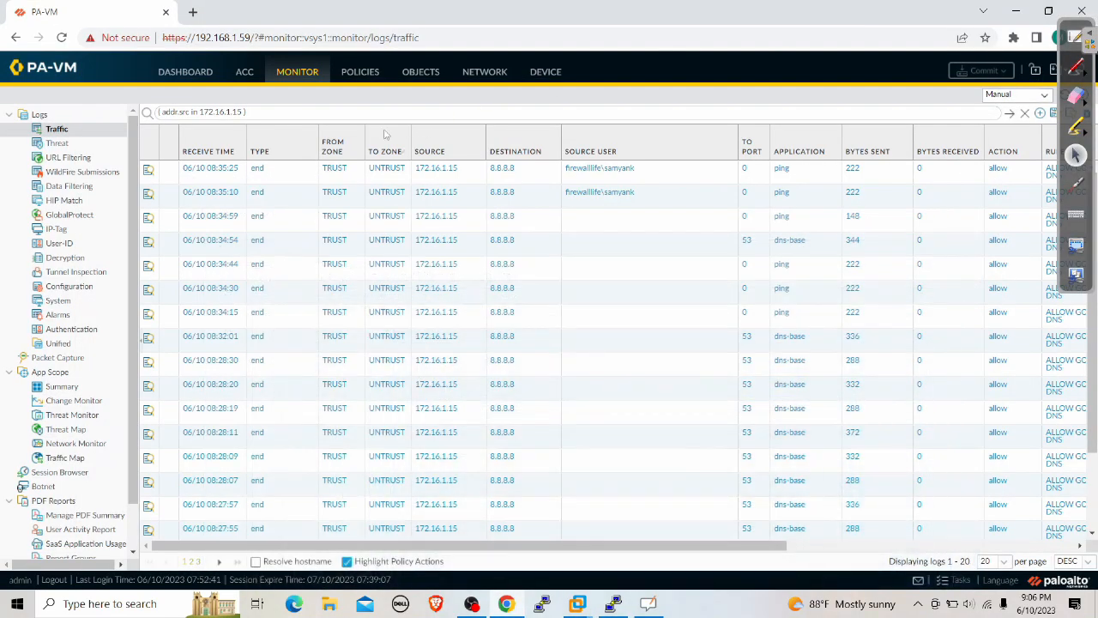
Refresh the 172.16.1.15 traffic log repeatedly until the new user's ping entry appears
left_click(1010, 113)
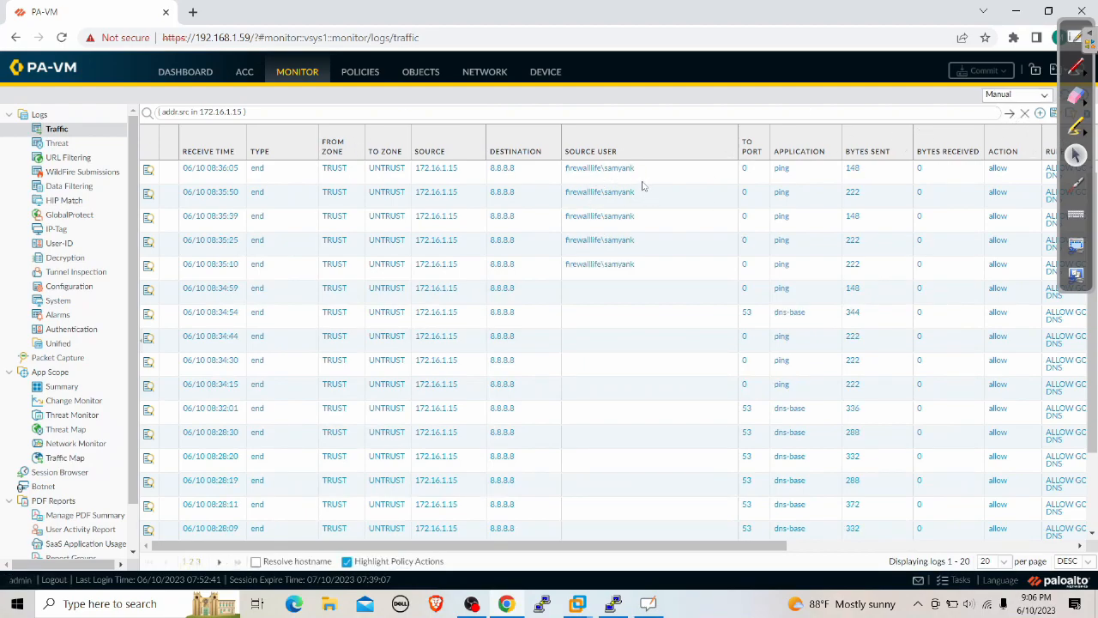
left_click(1010, 113)
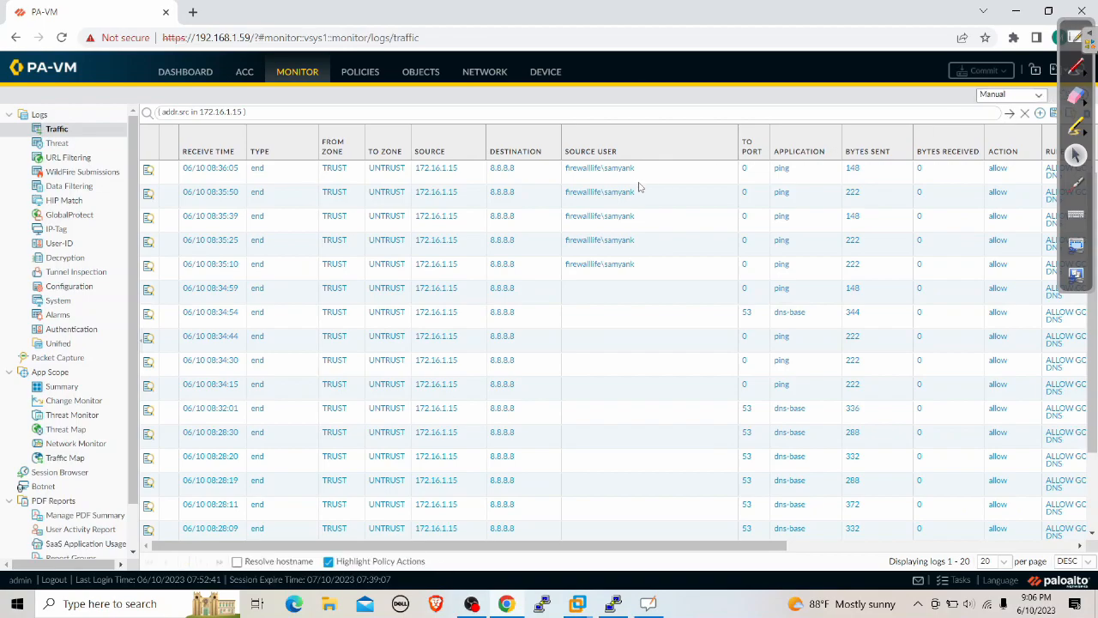
left_click(1011, 115)
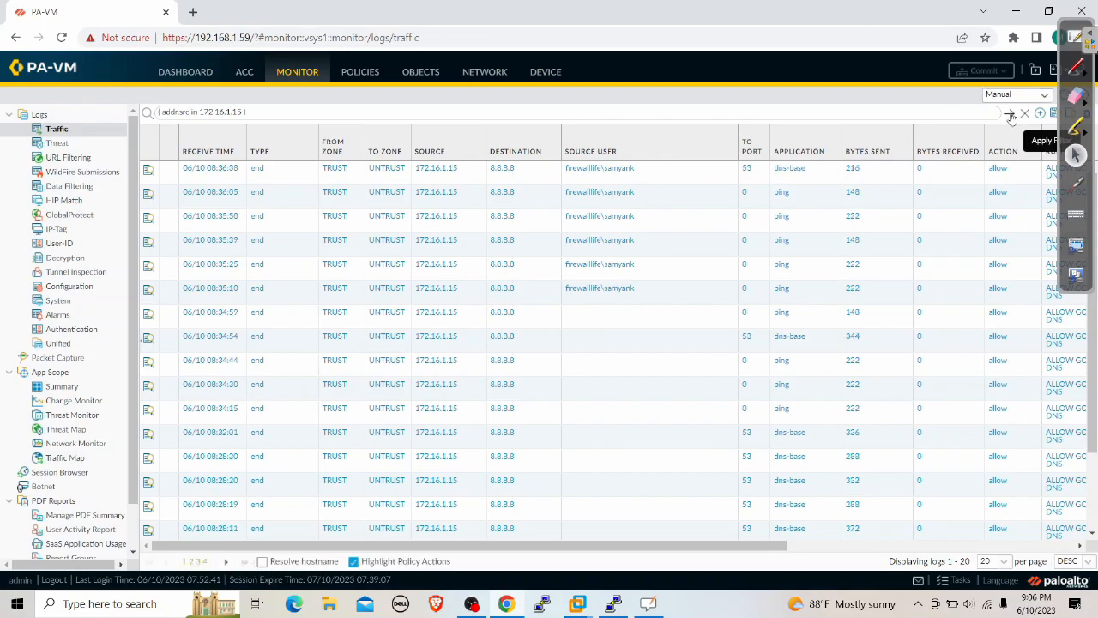
left_click(1012, 115)
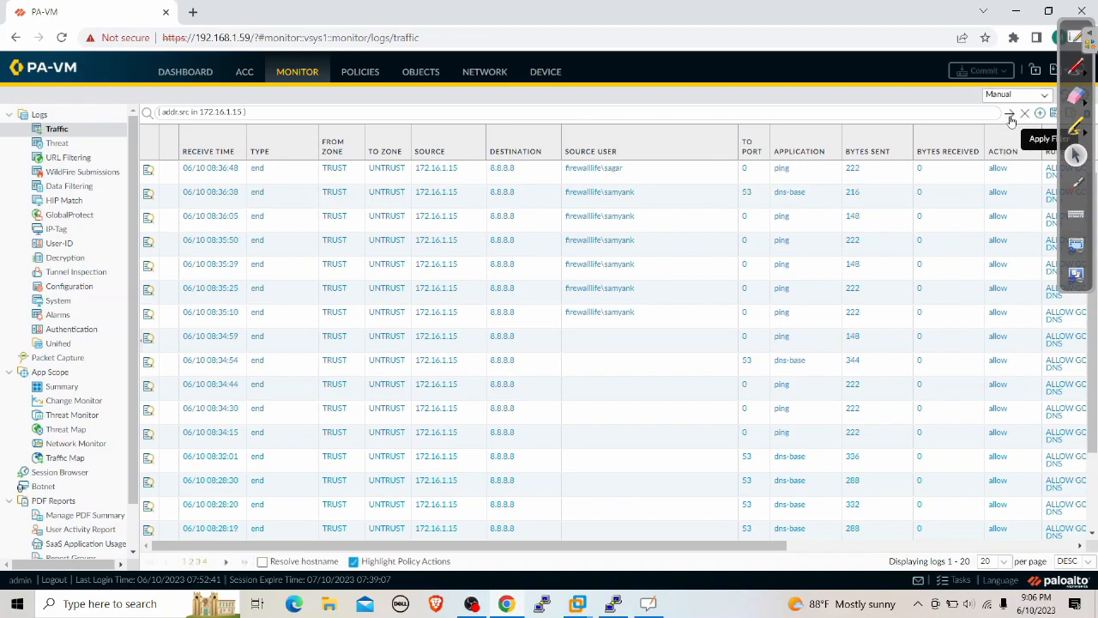
left_click(1010, 115)
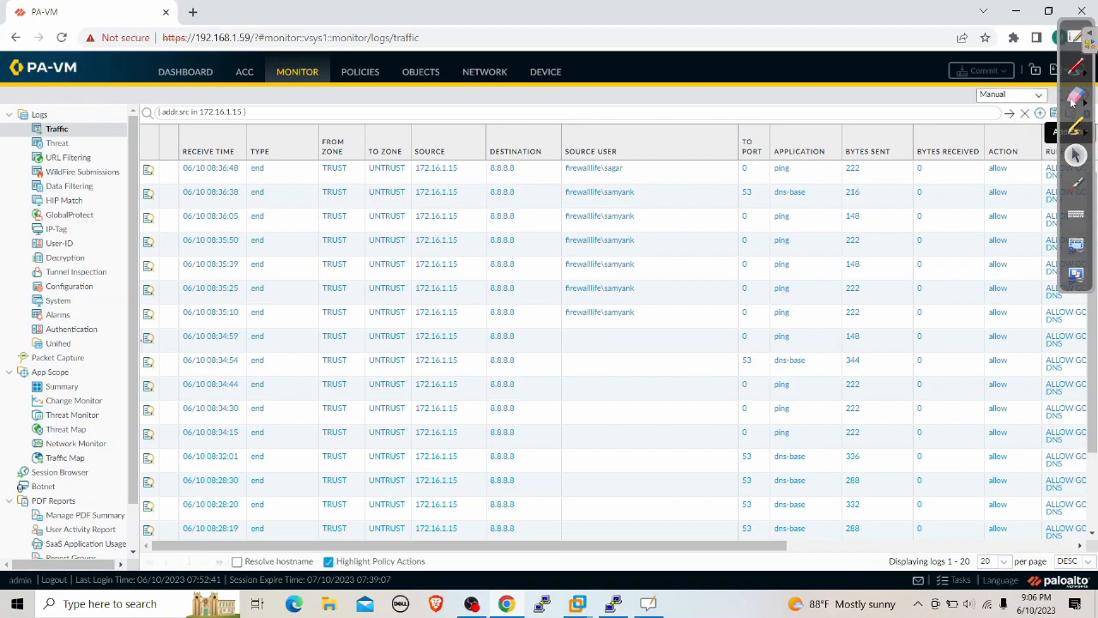
Draw a green arrow pointing at the newest log entry's source user
left_click(1077, 74)
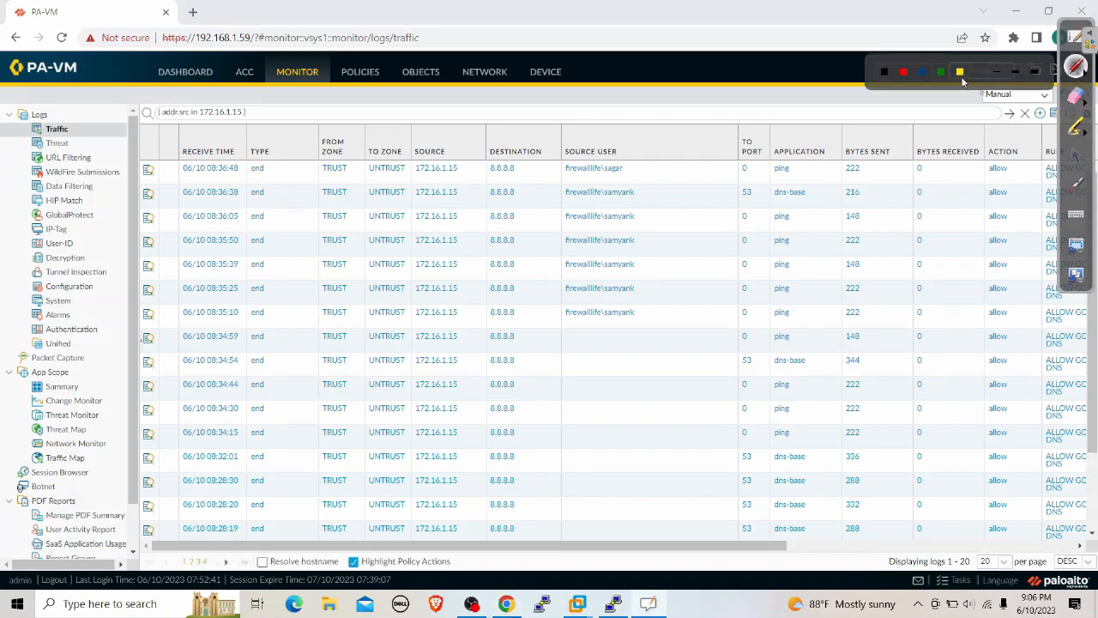
left_click(942, 74)
left_click_drag(634, 167, 898, 123)
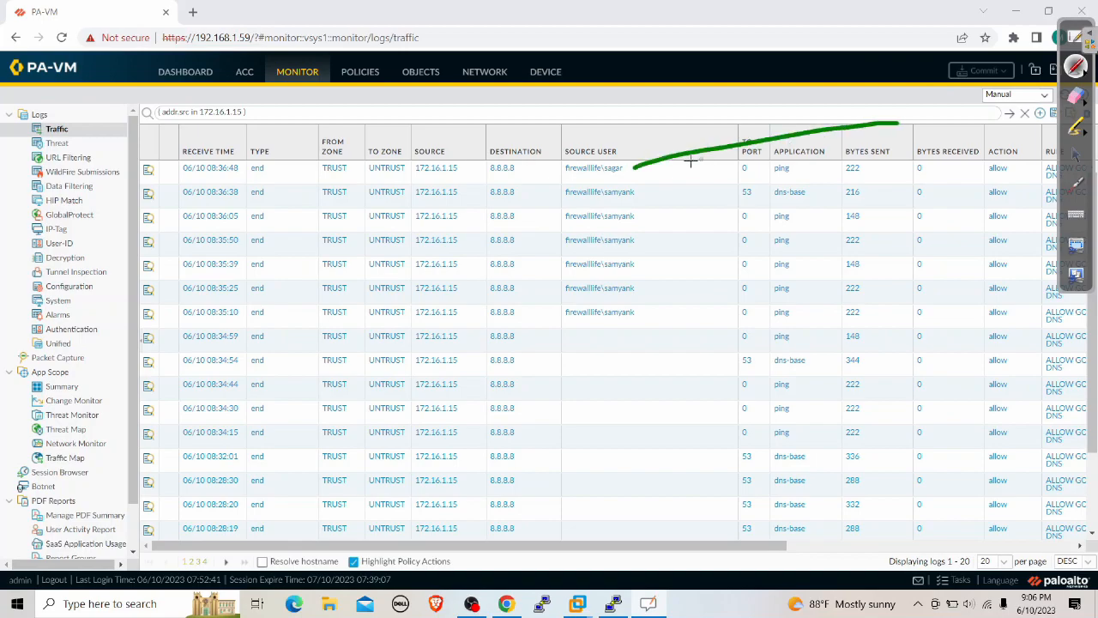
mouse_move(641, 160)
left_mouse_down()
mouse_move(629, 170)
mouse_move(659, 182)
left_mouse_up()
left_click(1077, 155)
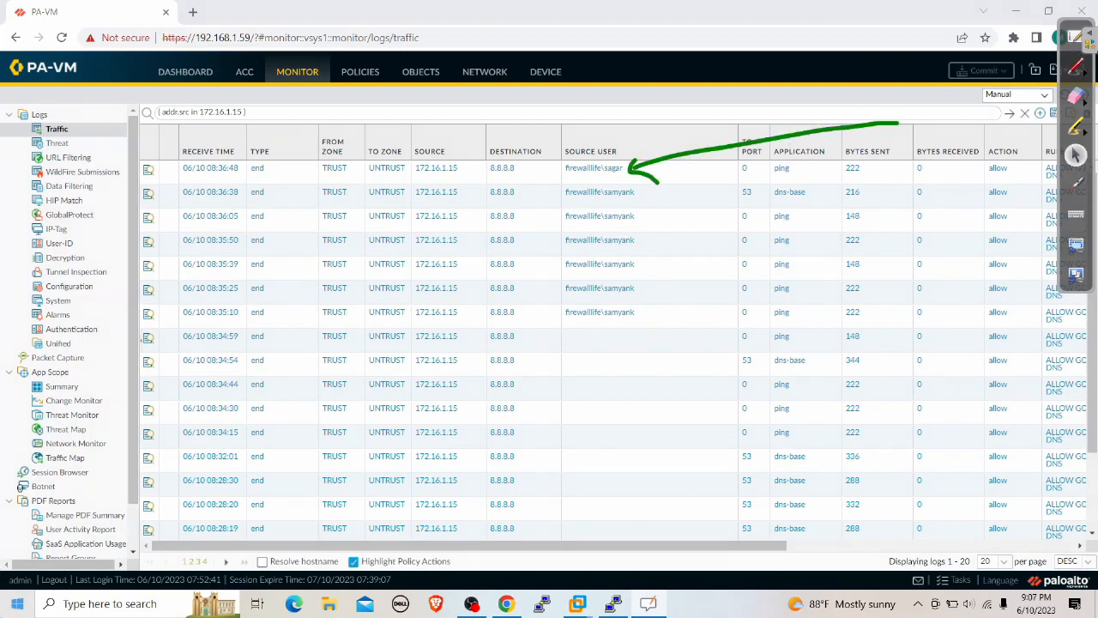
Zoom in with the Windows Magnifier, then erase the green arrow annotation
left_click(17, 604)
type("mag")
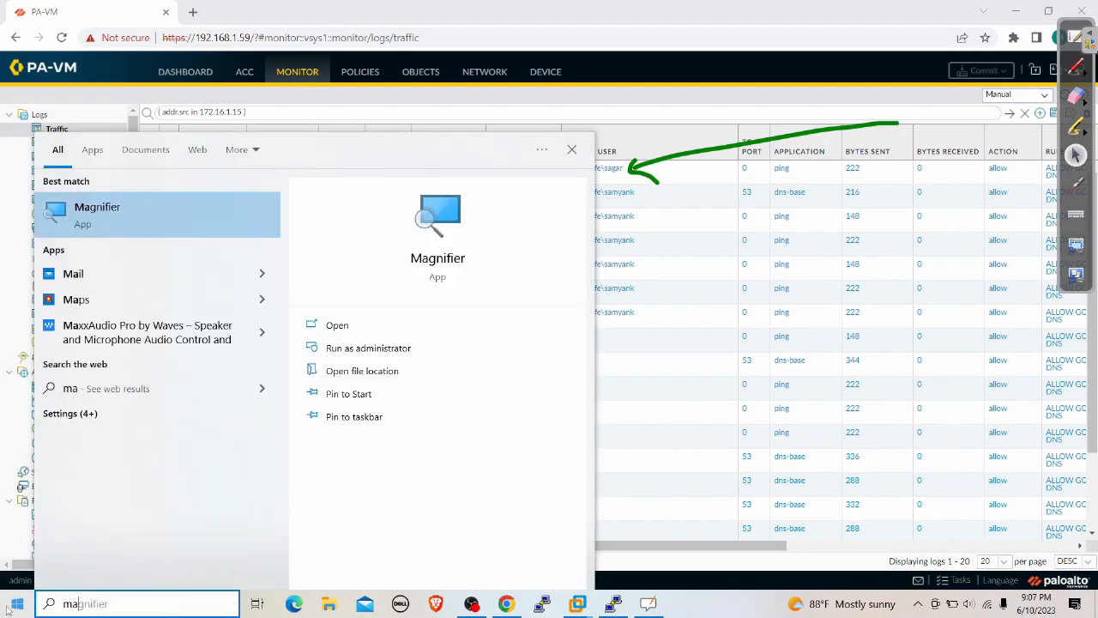
left_click(235, 223)
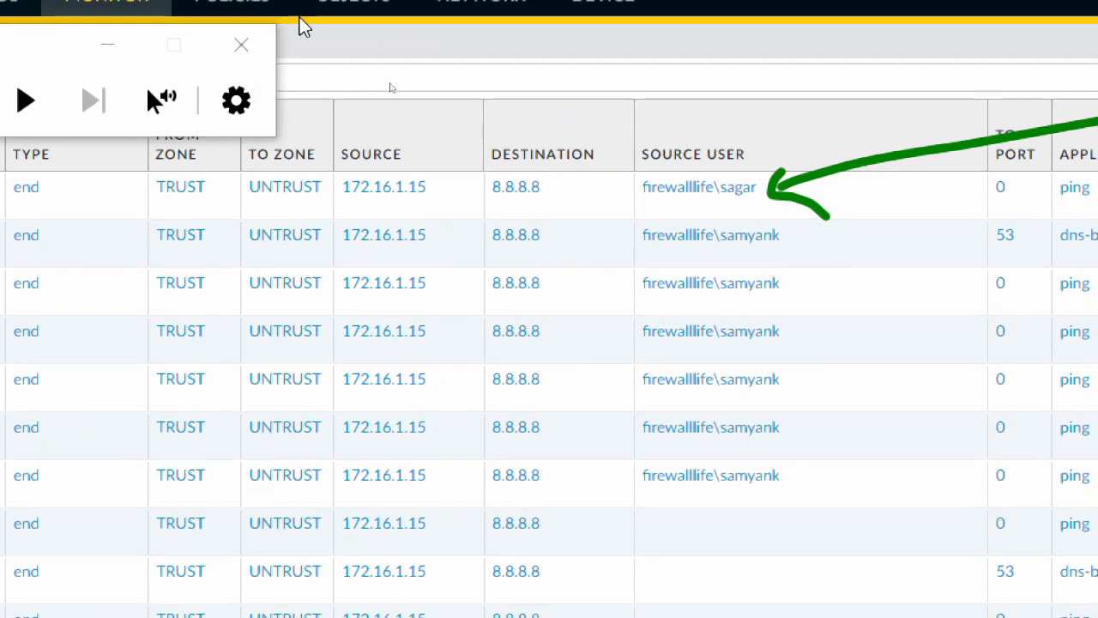
left_click(244, 45)
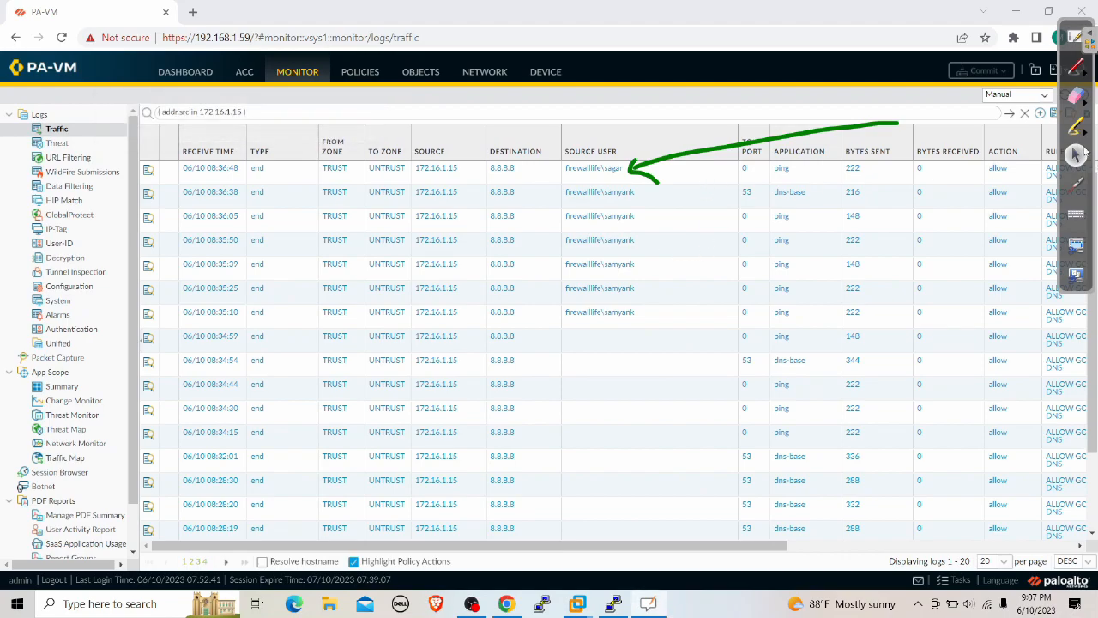
left_click(1078, 96)
mouse_move(900, 120)
left_mouse_down()
mouse_move(740, 162)
mouse_move(639, 162)
left_mouse_up()
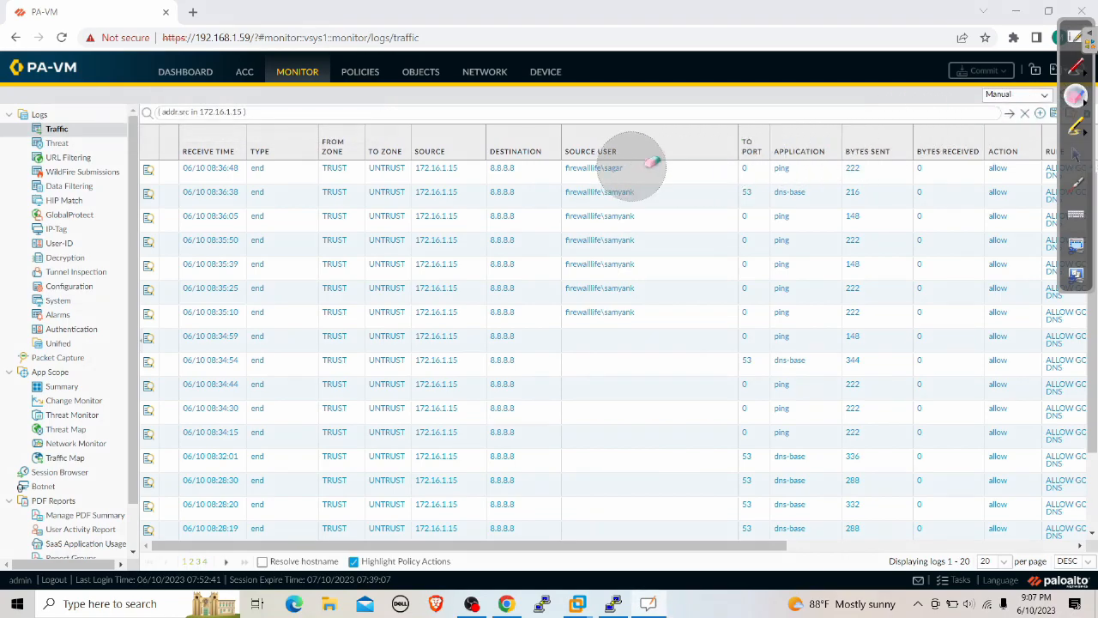
left_click(1078, 158)
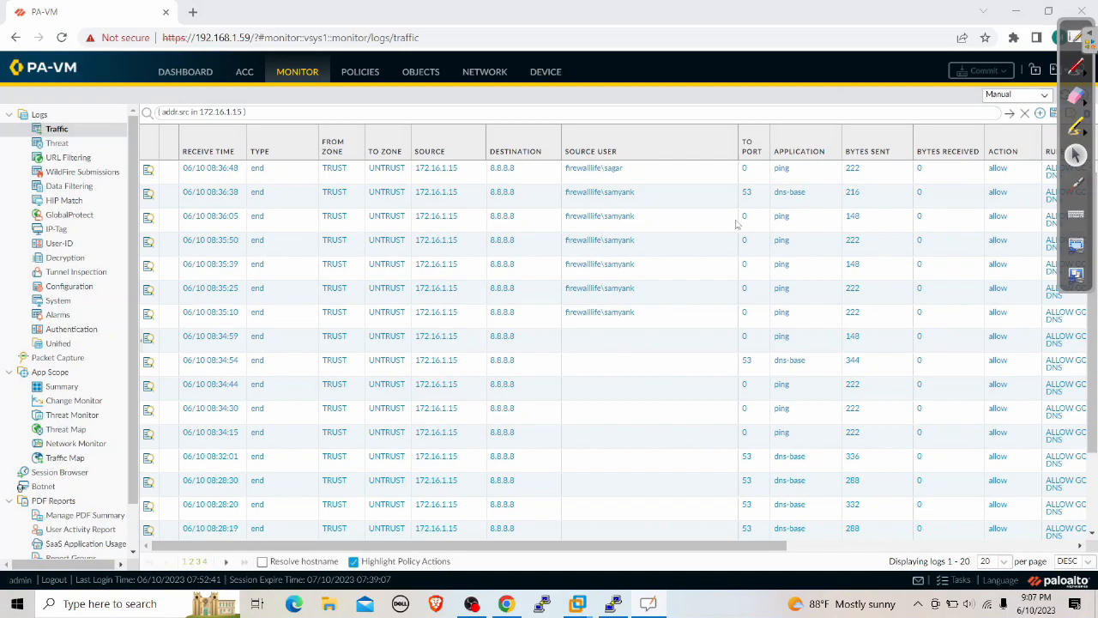
Go to Policies > Security and open the ALLOW GOOGLE DNS rule
left_click(363, 76)
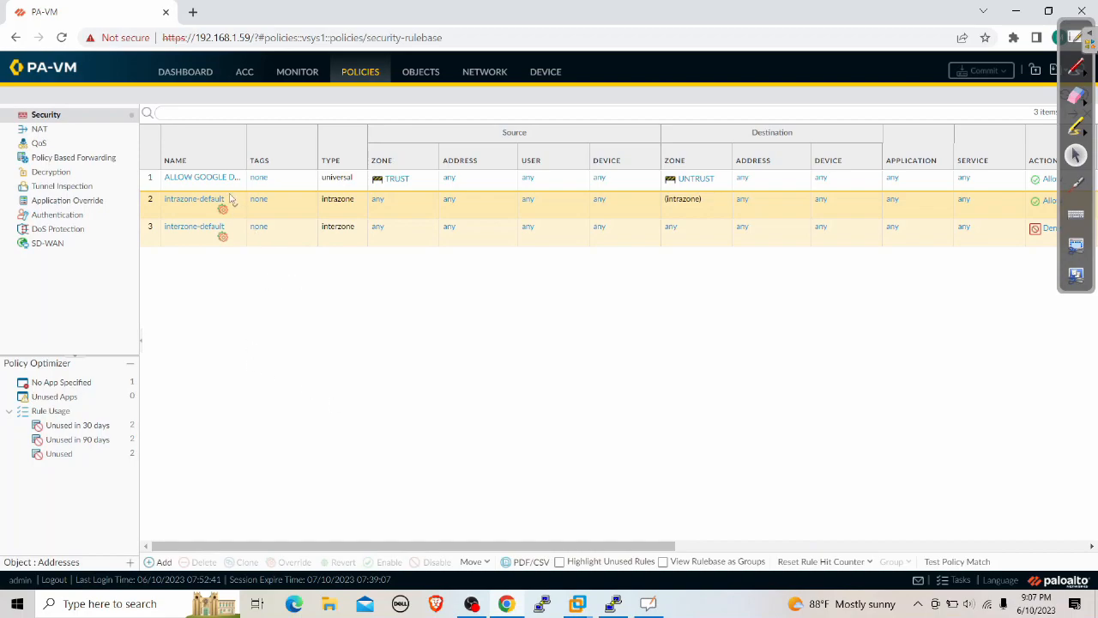
left_click(204, 178)
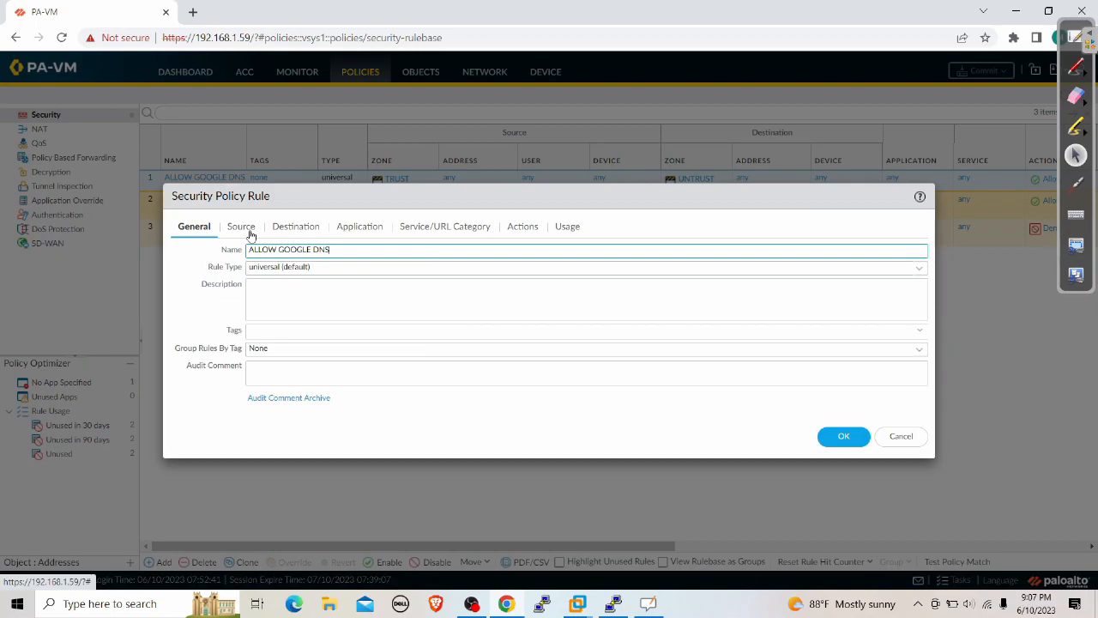
Add a firewalllife domain user as the ALLOW GOOGLE DNS rule's Source User and save
left_click(249, 233)
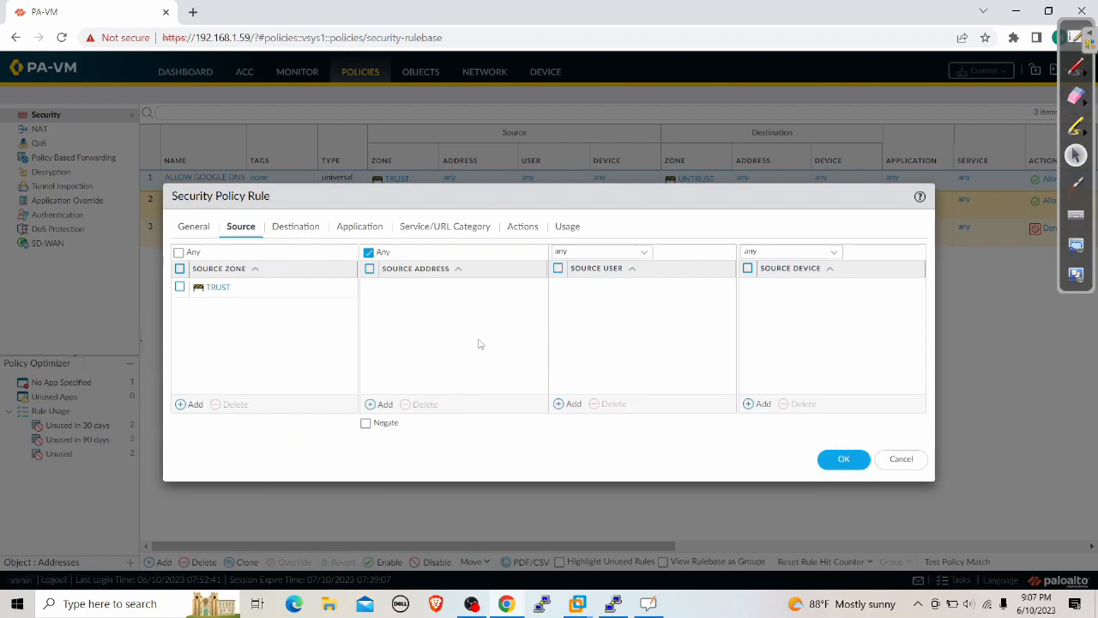
left_click(570, 404)
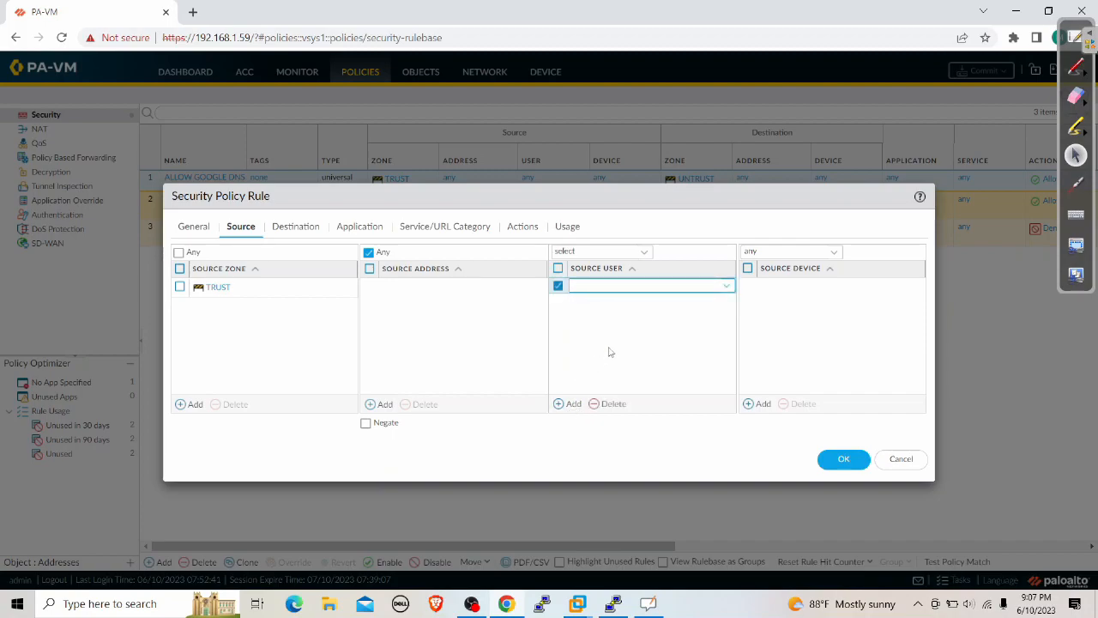
type("firewalllife\\")
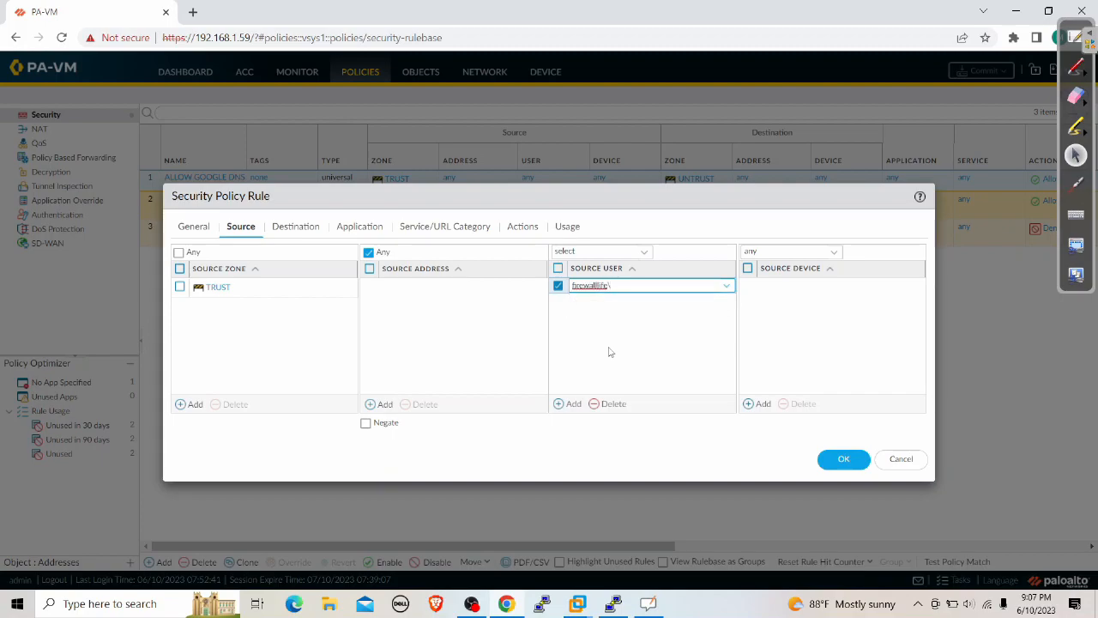
type("sagar")
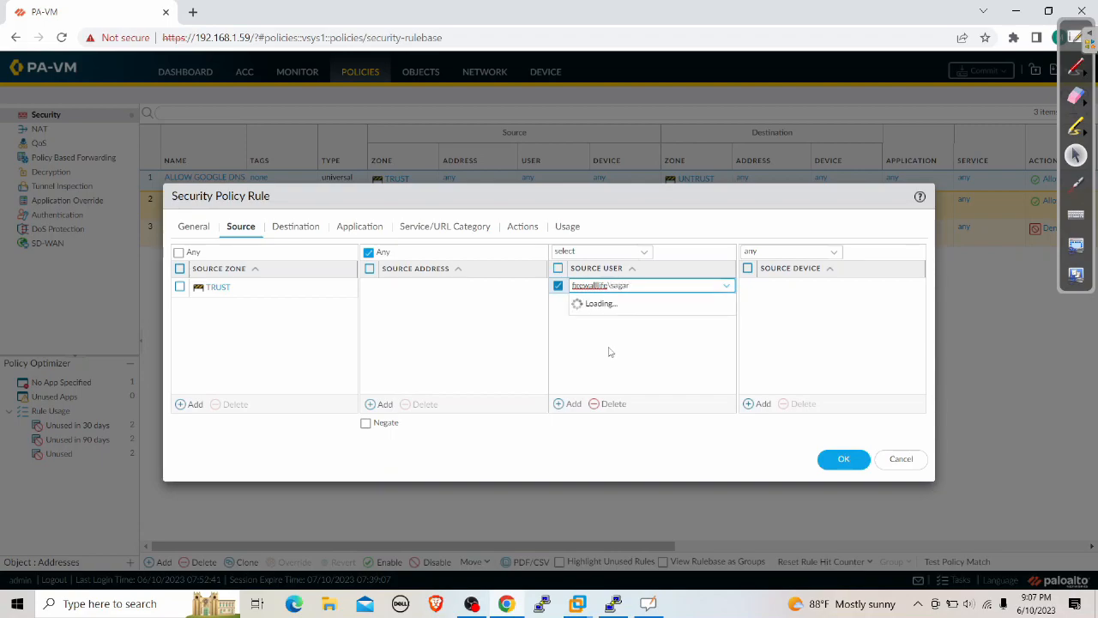
left_click(838, 458)
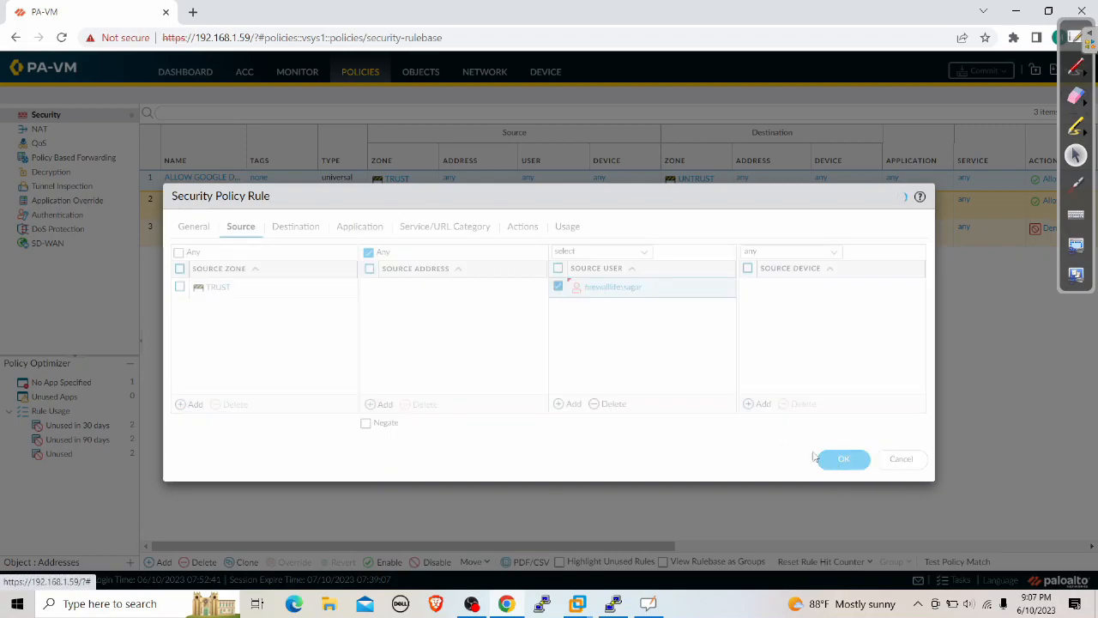
Commit the configuration and close the Commit Status window
left_click(980, 70)
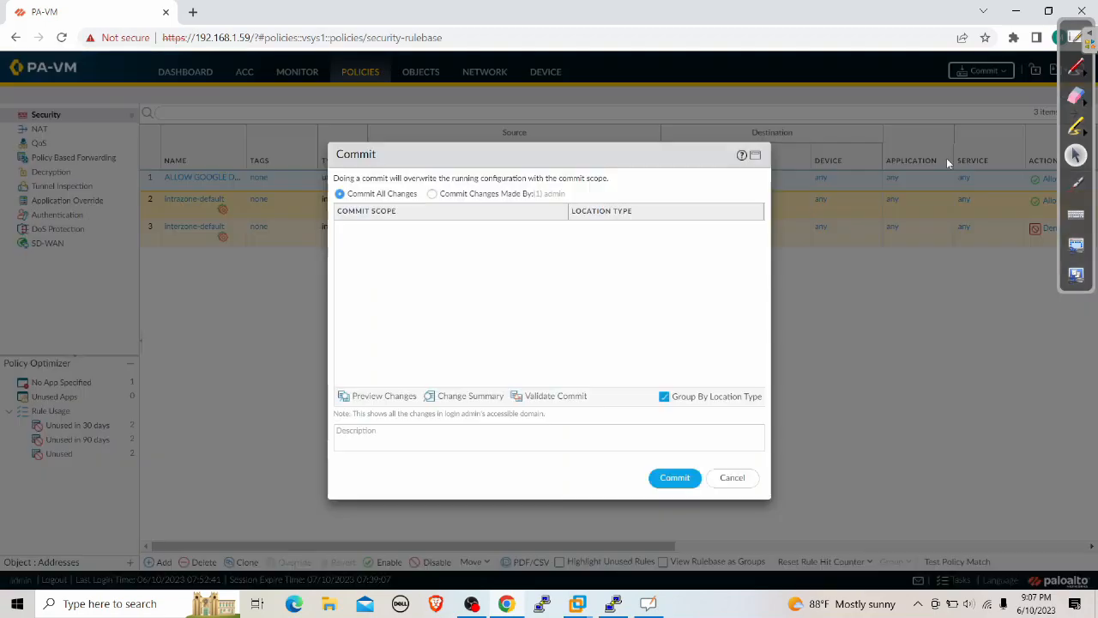
left_click(674, 477)
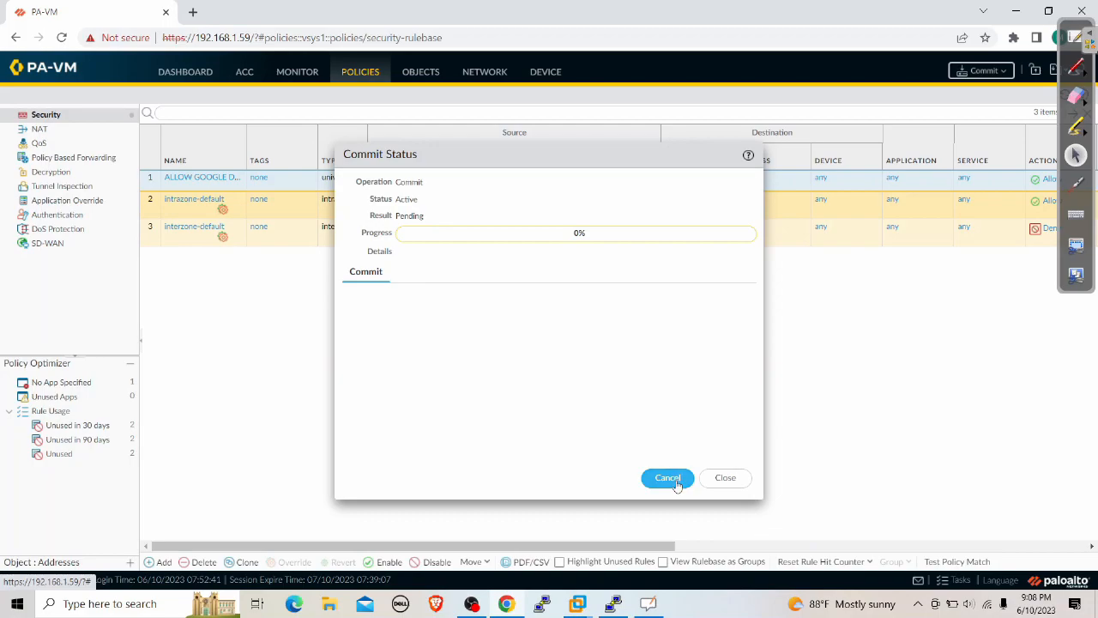
left_click(728, 481)
left_click(39, 129)
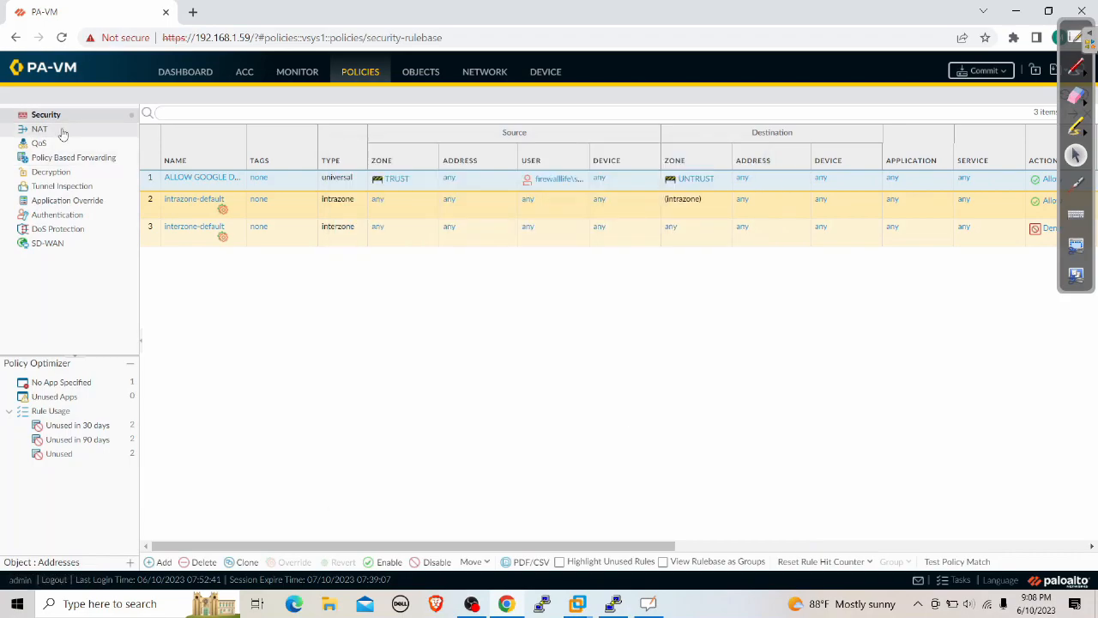
Create NAT rule 'NA' from source zone TRUST to destination zone UNTRUST
left_click(160, 561)
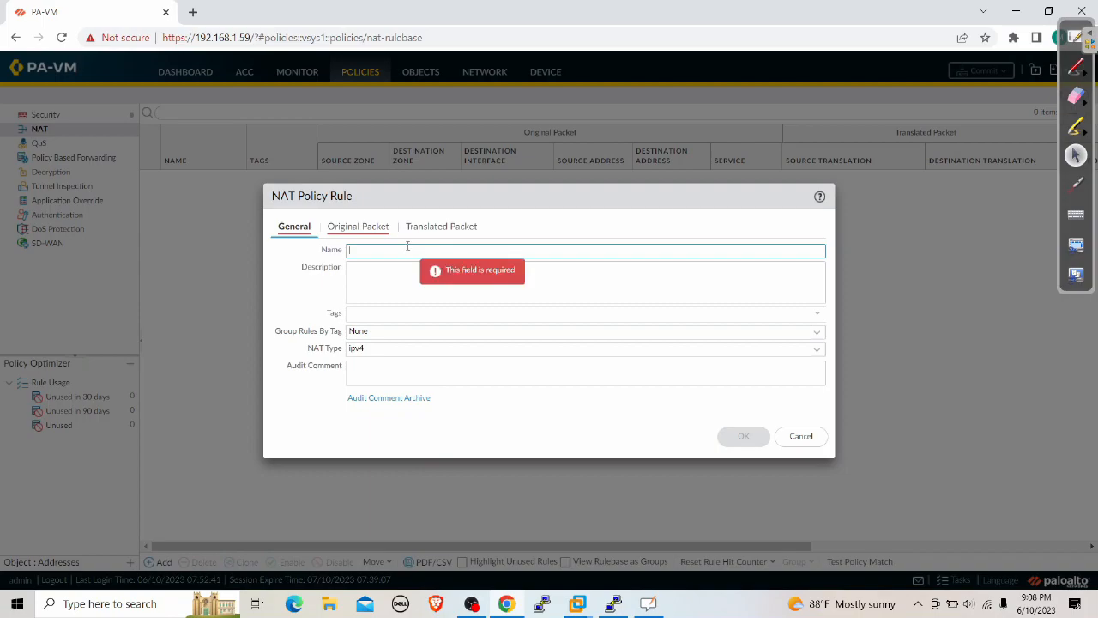
type("NAT")
left_click(358, 226)
left_click(290, 404)
left_click(341, 301)
left_click(535, 267)
left_click(456, 297)
Set Dynamic IP And Port translation to interface ethernet1/1 address 192.168.1.254/24 and save
left_click(429, 227)
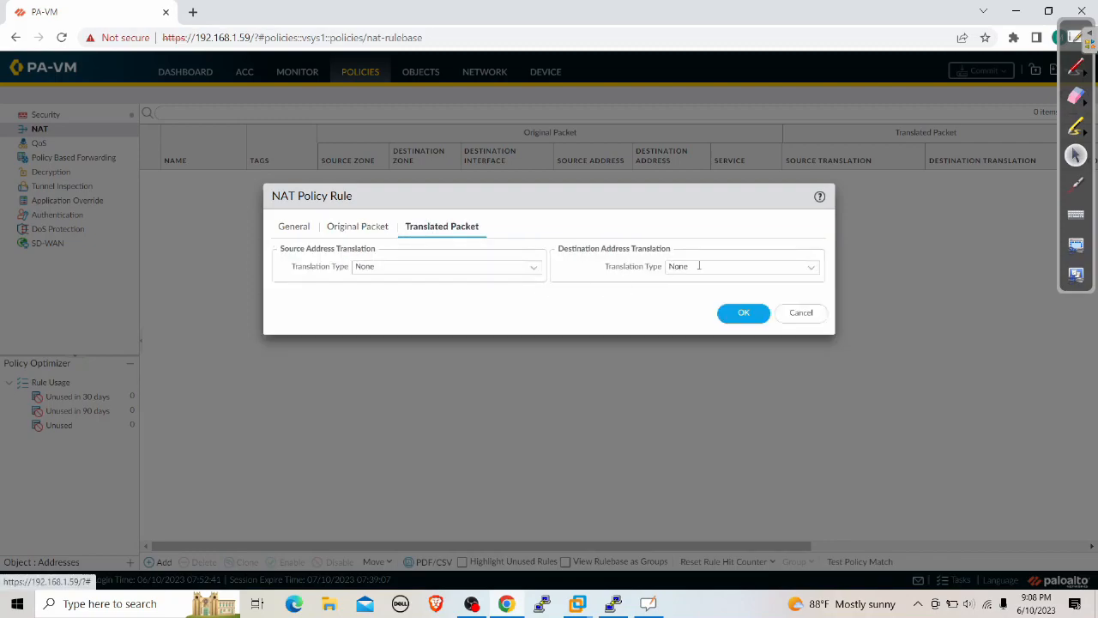
left_click(531, 267)
left_click(424, 285)
left_click(453, 284)
left_click(421, 321)
left_click(438, 302)
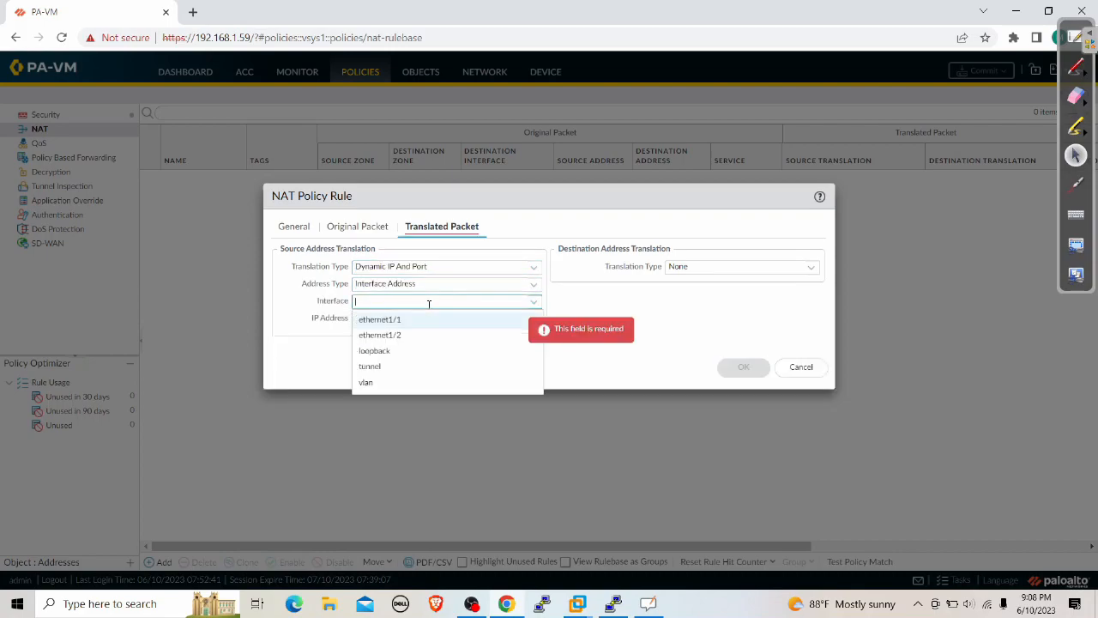
left_click(417, 318)
left_click(532, 320)
left_click(483, 351)
left_click(743, 367)
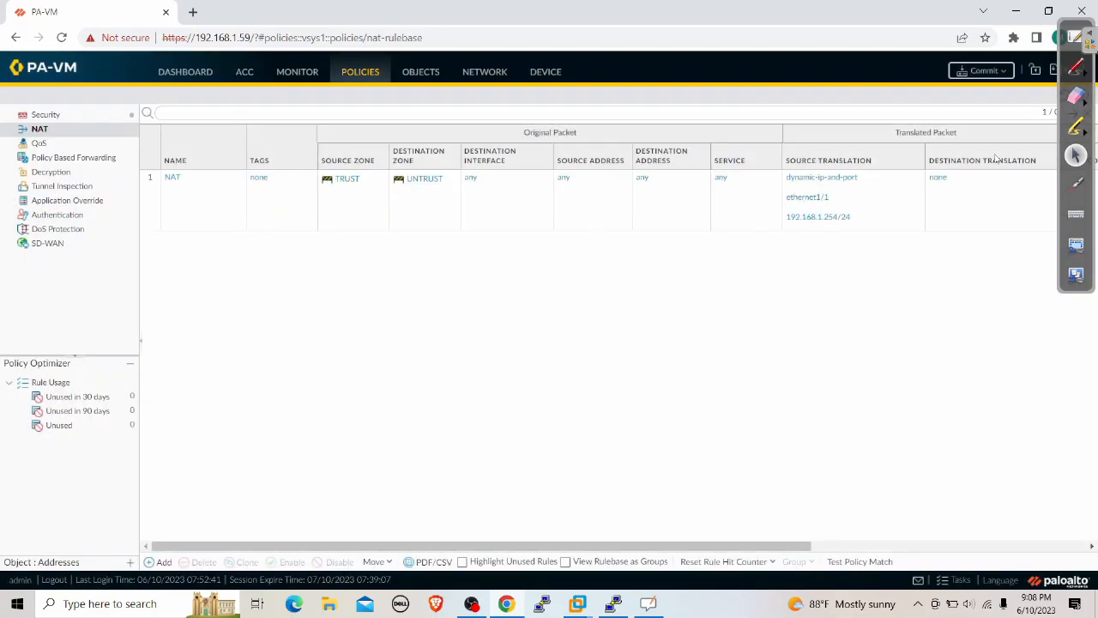
Commit the new NAT rule and close the Commit Status dialog
left_click(985, 72)
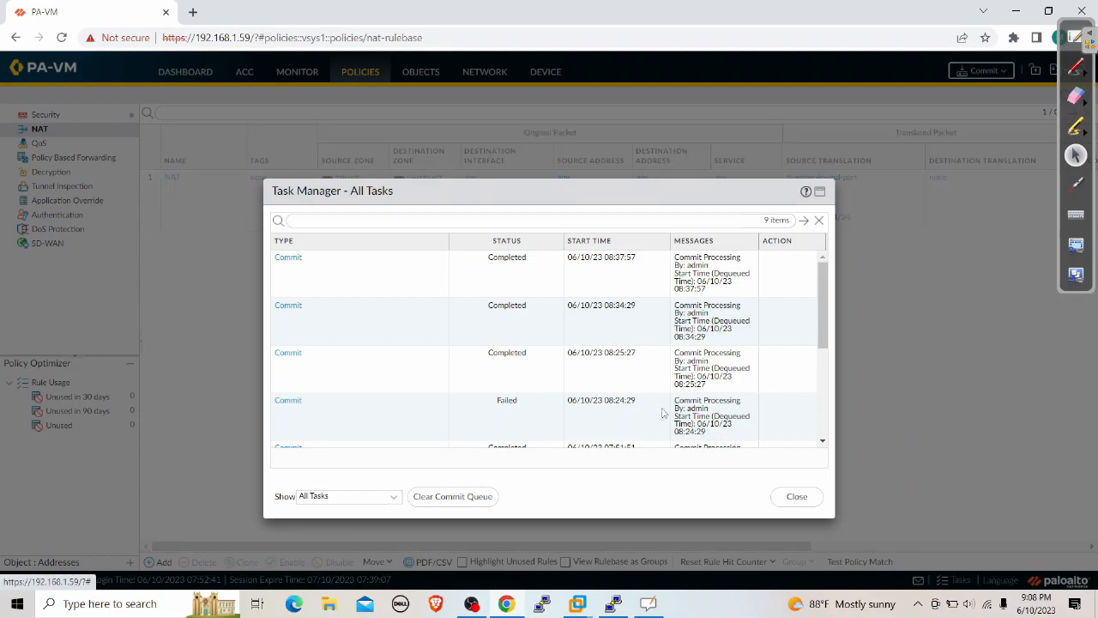
left_click(802, 497)
left_click(995, 77)
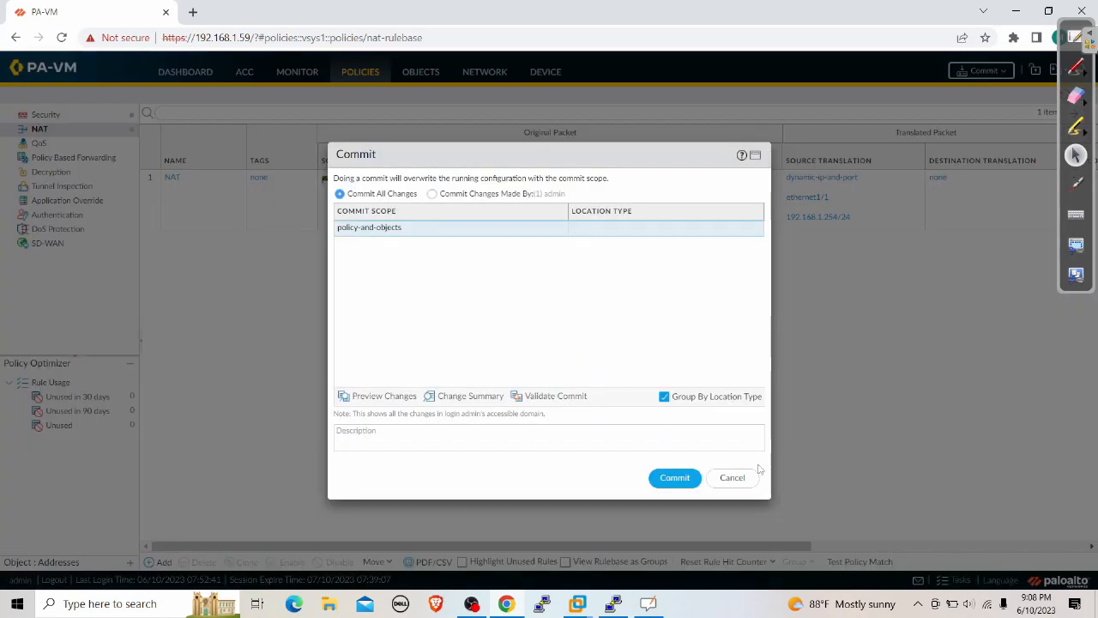
left_click(674, 477)
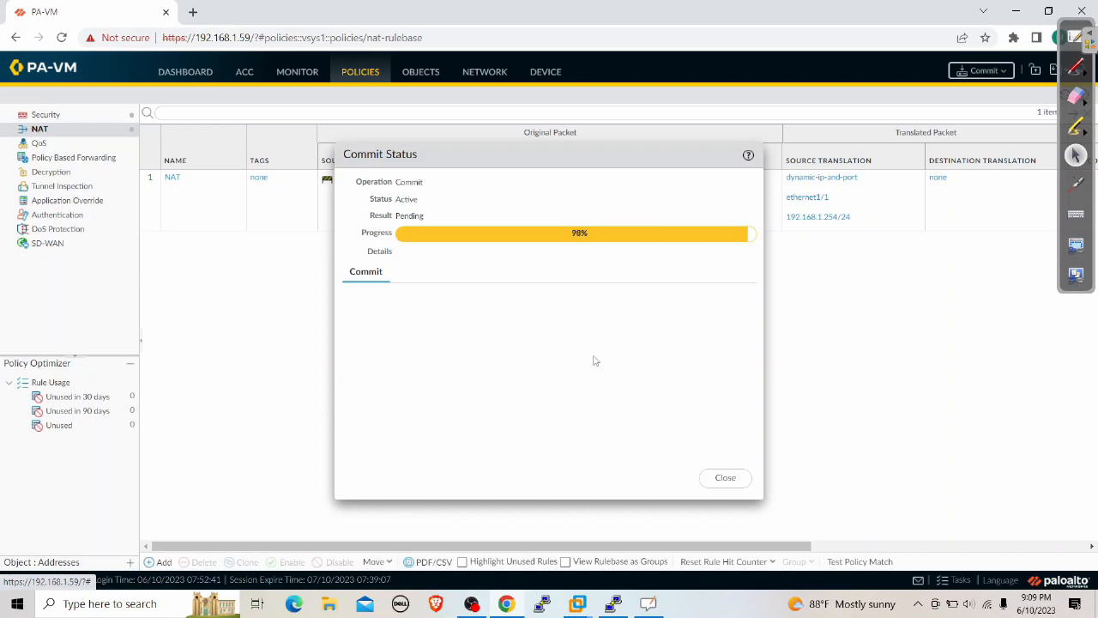
left_click(726, 479)
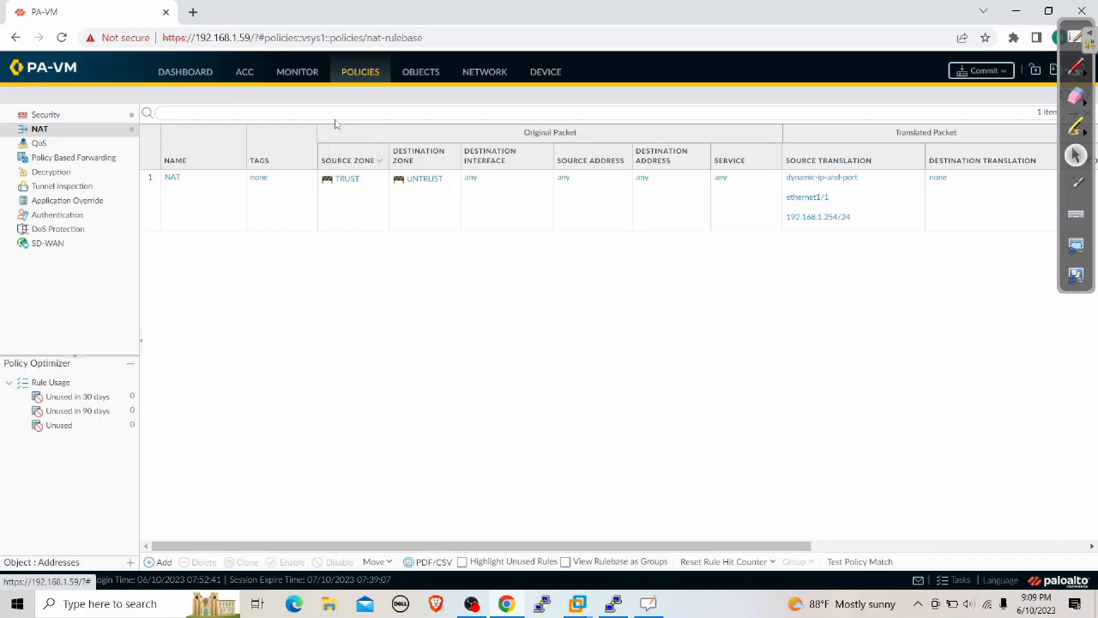
Check the ALLOW GOOGLE DNS rule's Source User setting, then cancel without changes
left_click(65, 115)
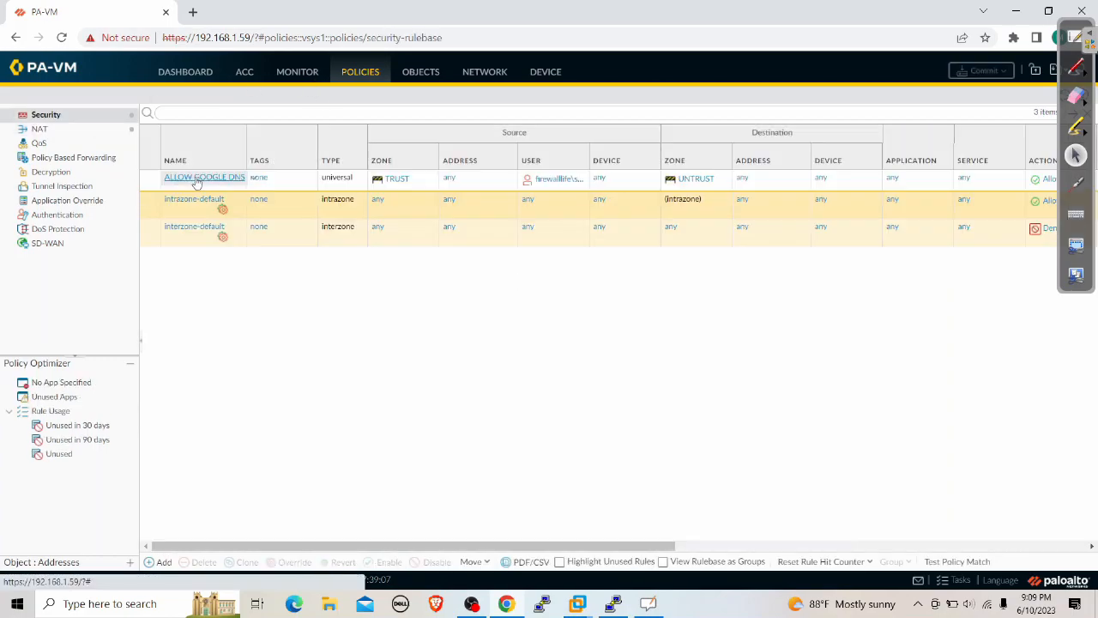
left_click(190, 178)
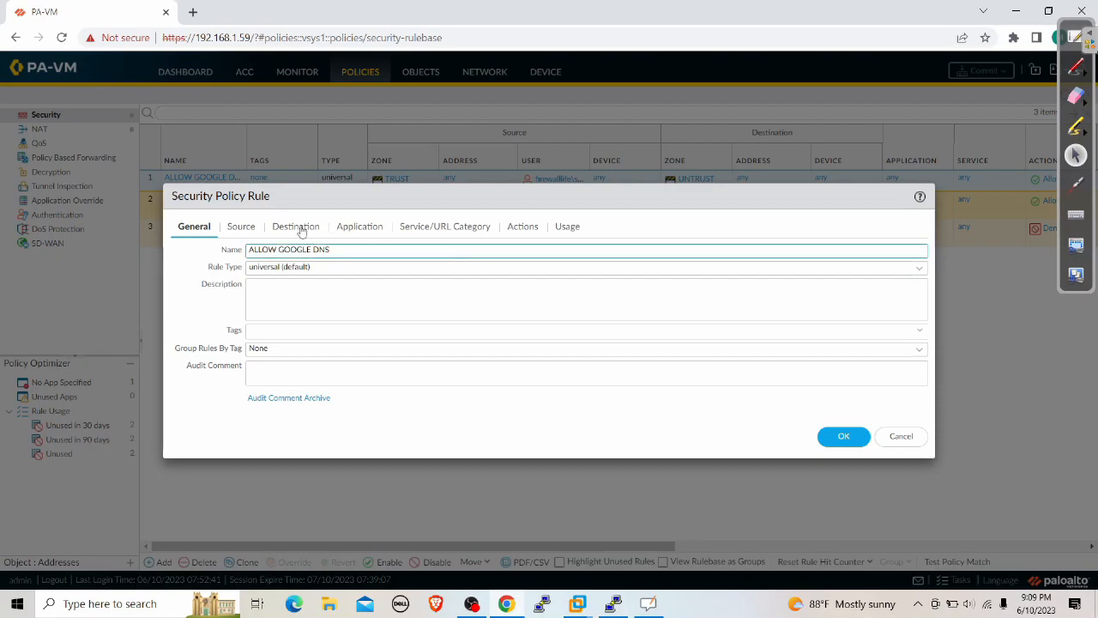
left_click(241, 228)
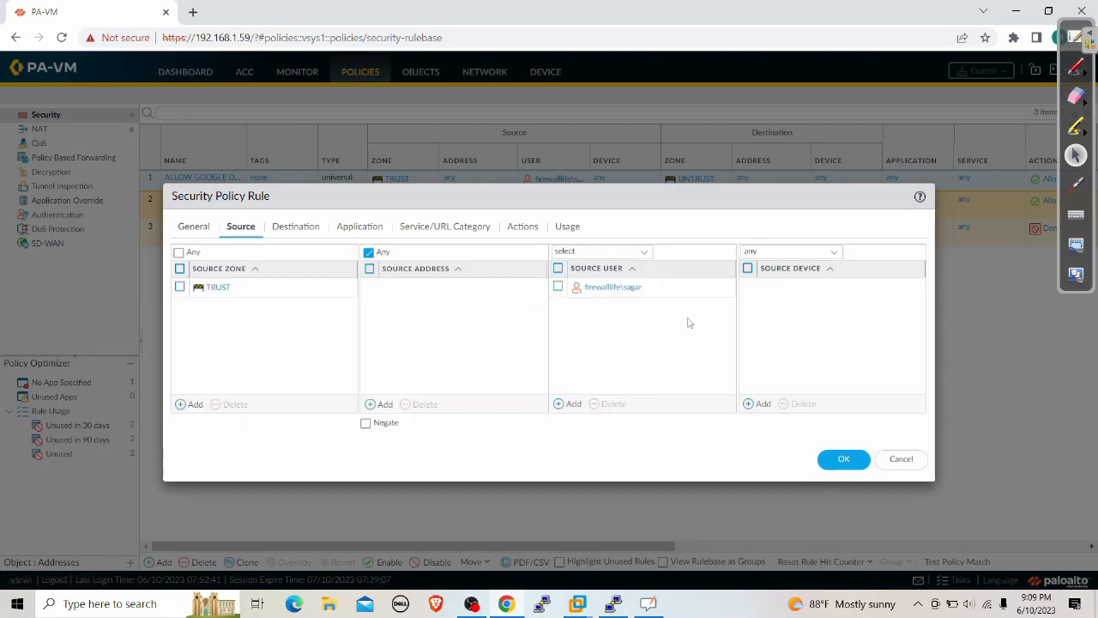
left_click(901, 458)
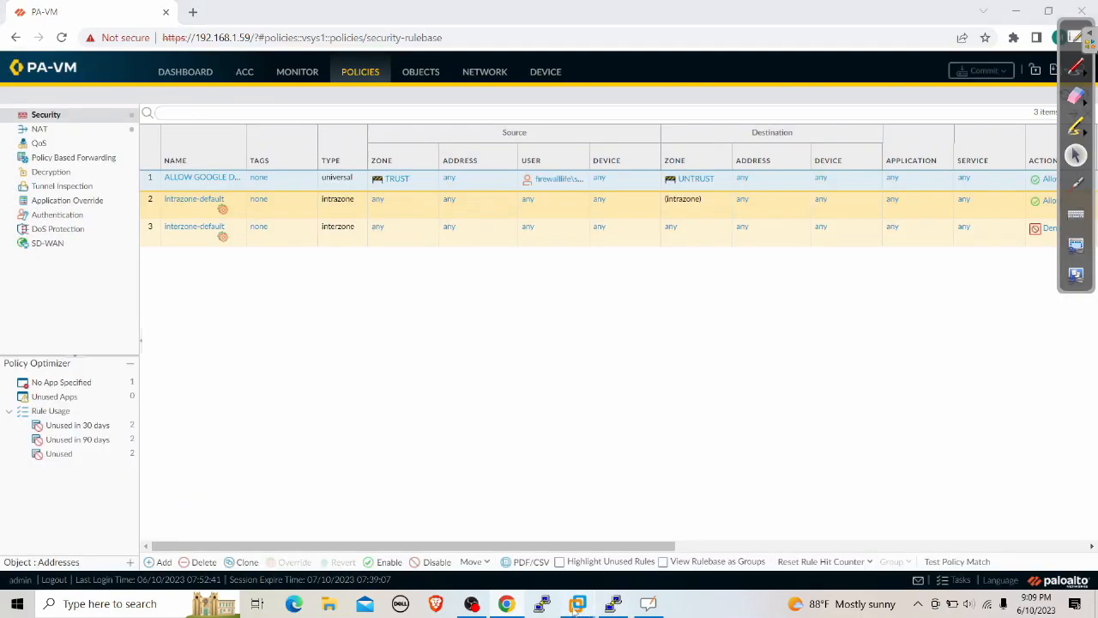
Bring up the Windows 10 VM and sign the current user out
mouse_move(614, 605)
left_click(845, 524)
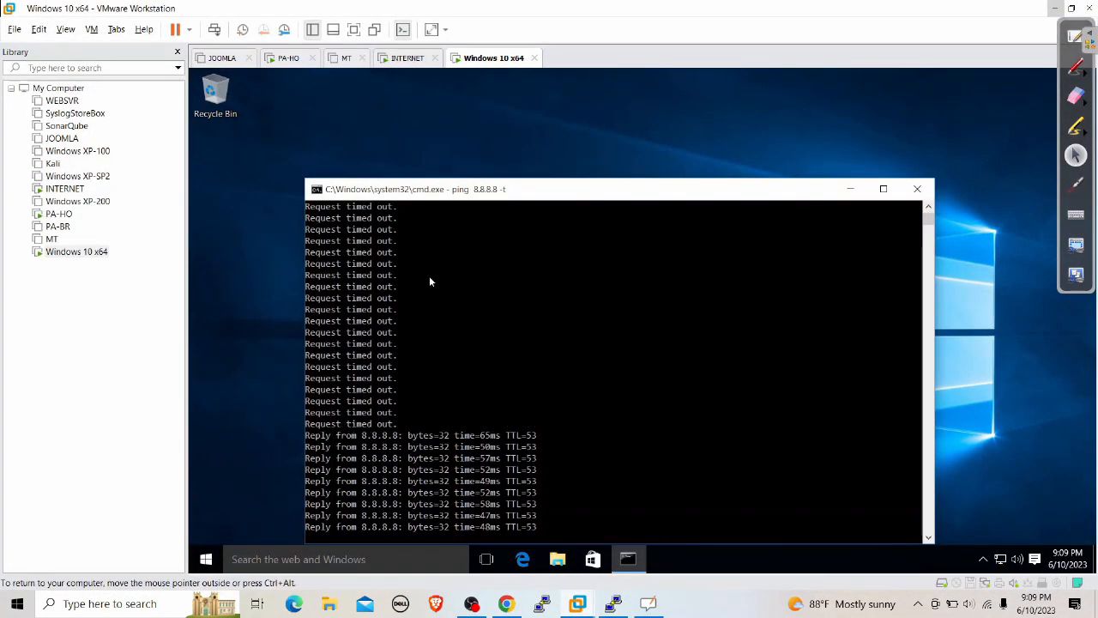
left_click(610, 309)
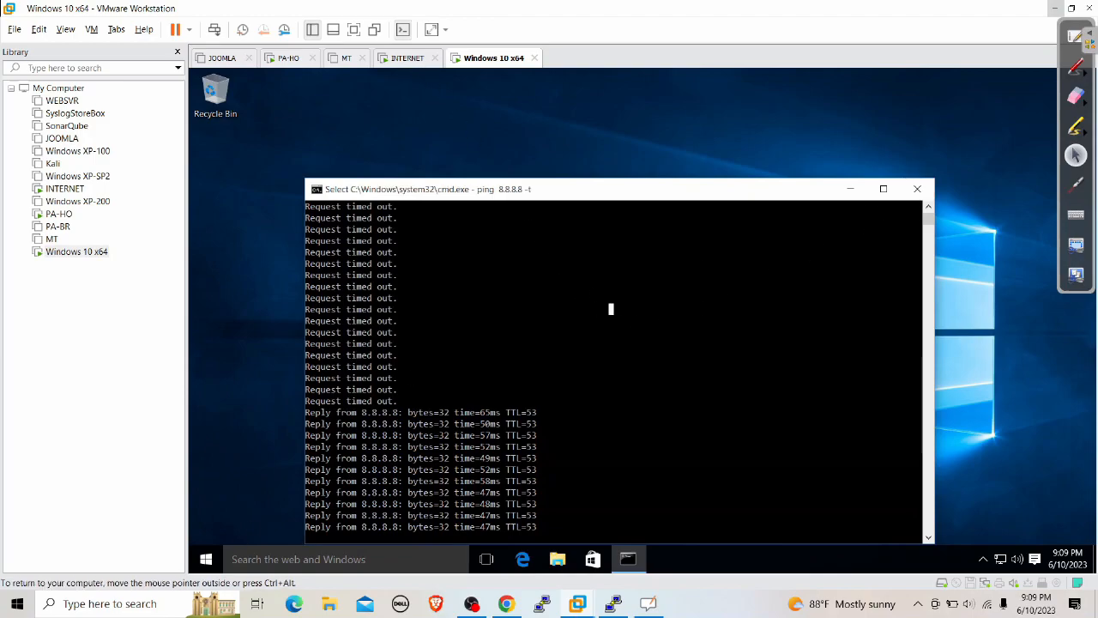
left_click(206, 559)
left_click(275, 163)
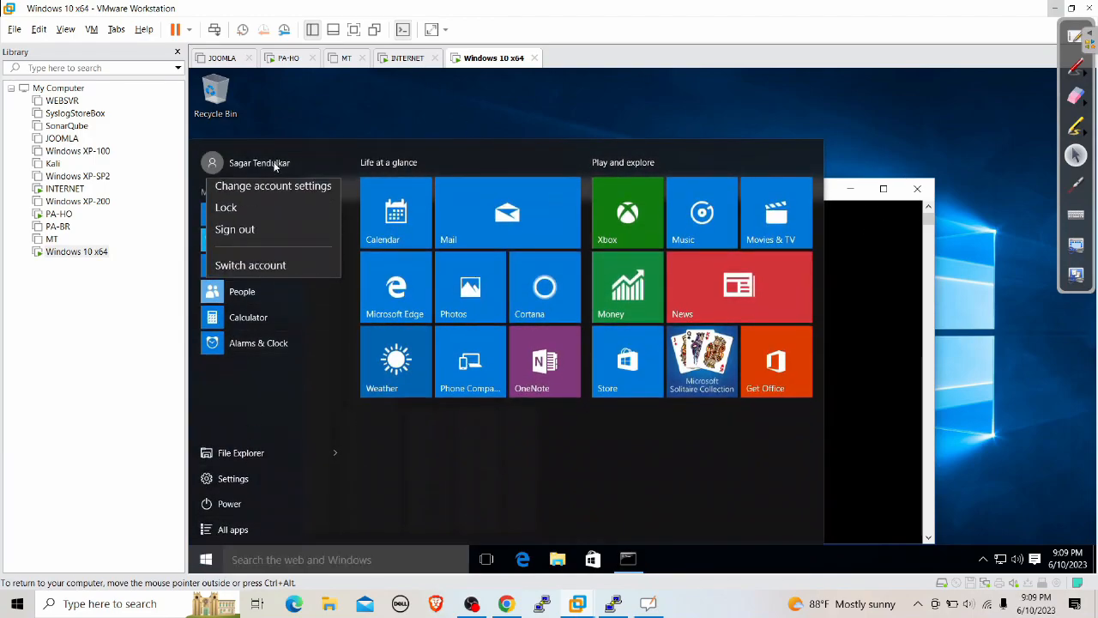
left_click(274, 226)
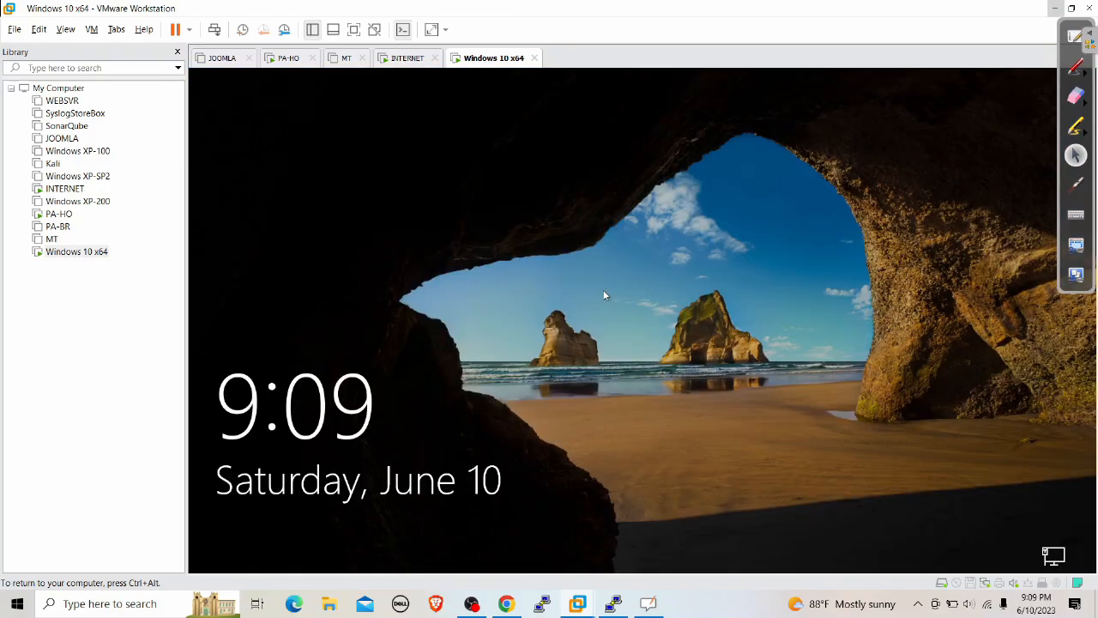
Sign in via Other user with the second domain account's user name and password
left_click(604, 296)
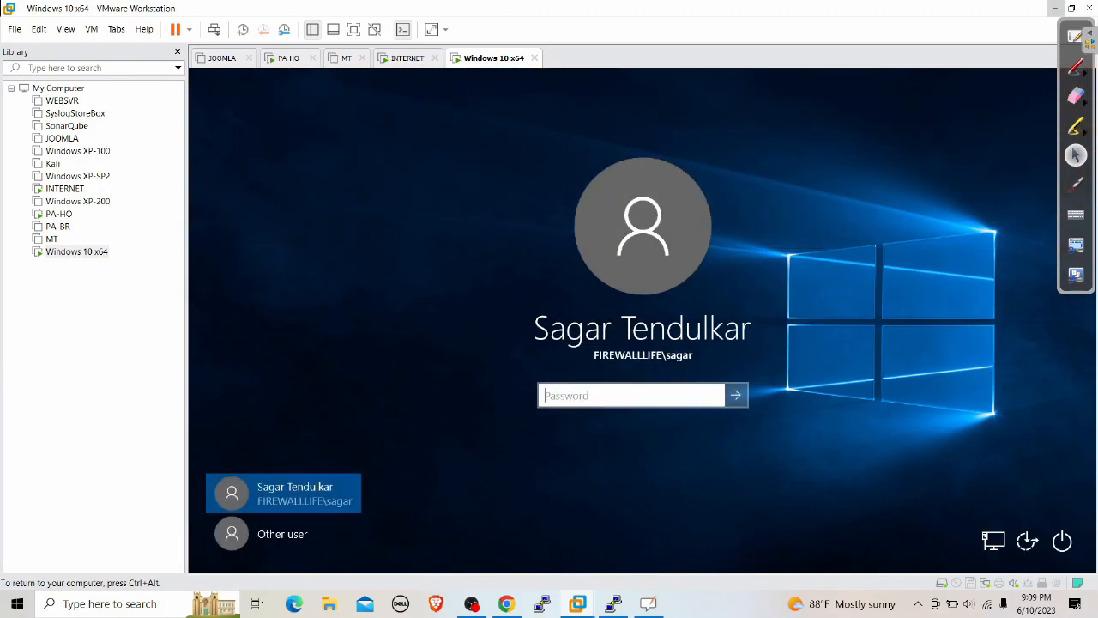
left_click(323, 528)
left_click(644, 372)
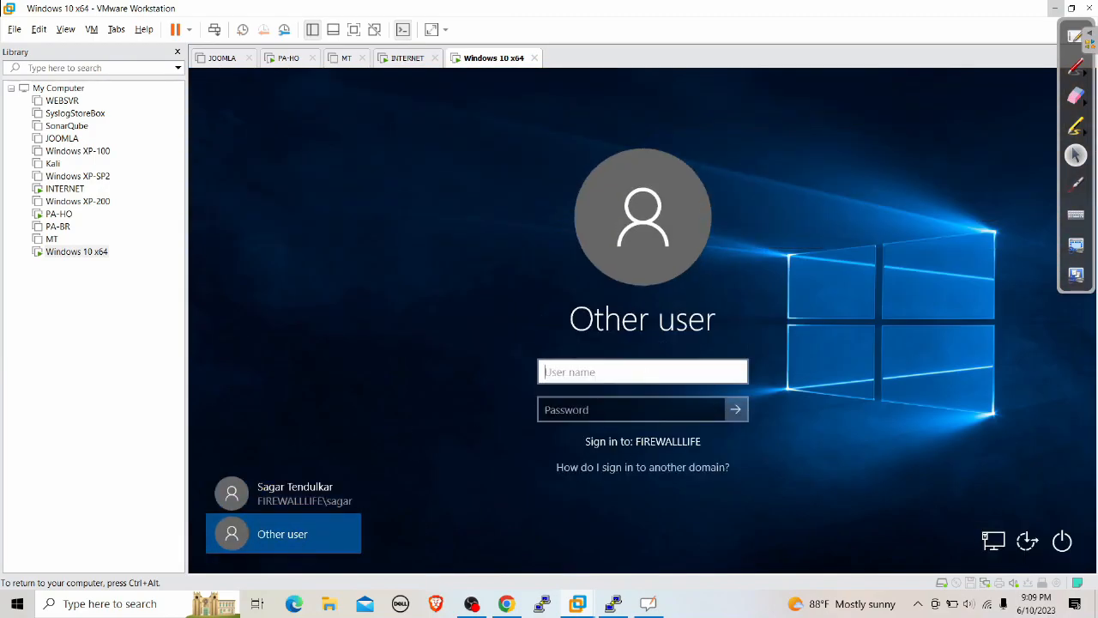
type("samyank")
key("Tab")
type("••••••••••")
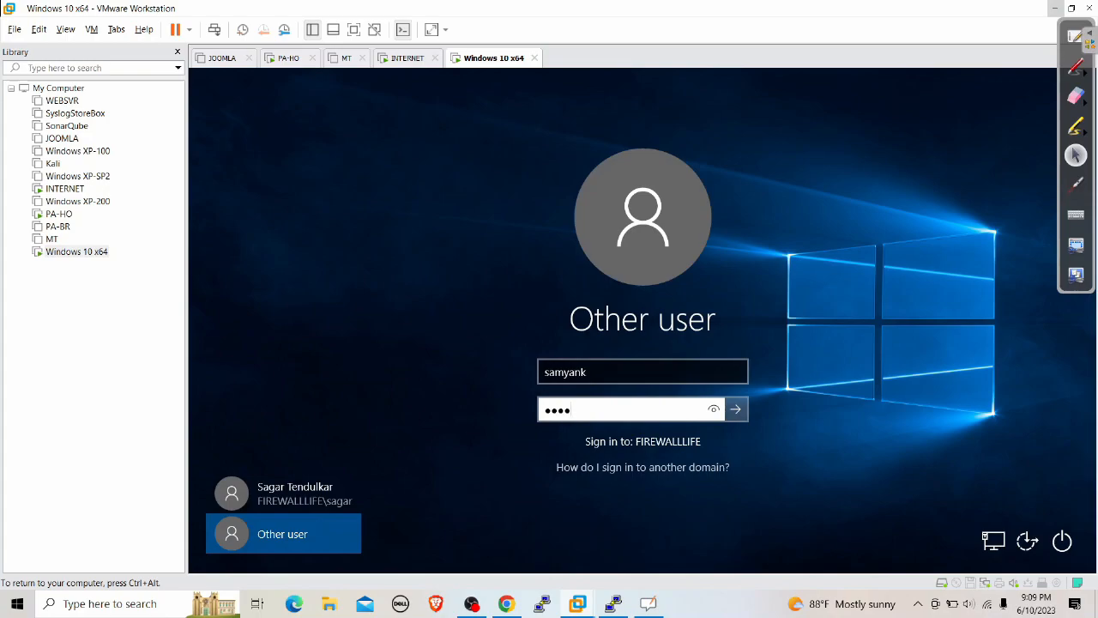
type("••")
key("Return")
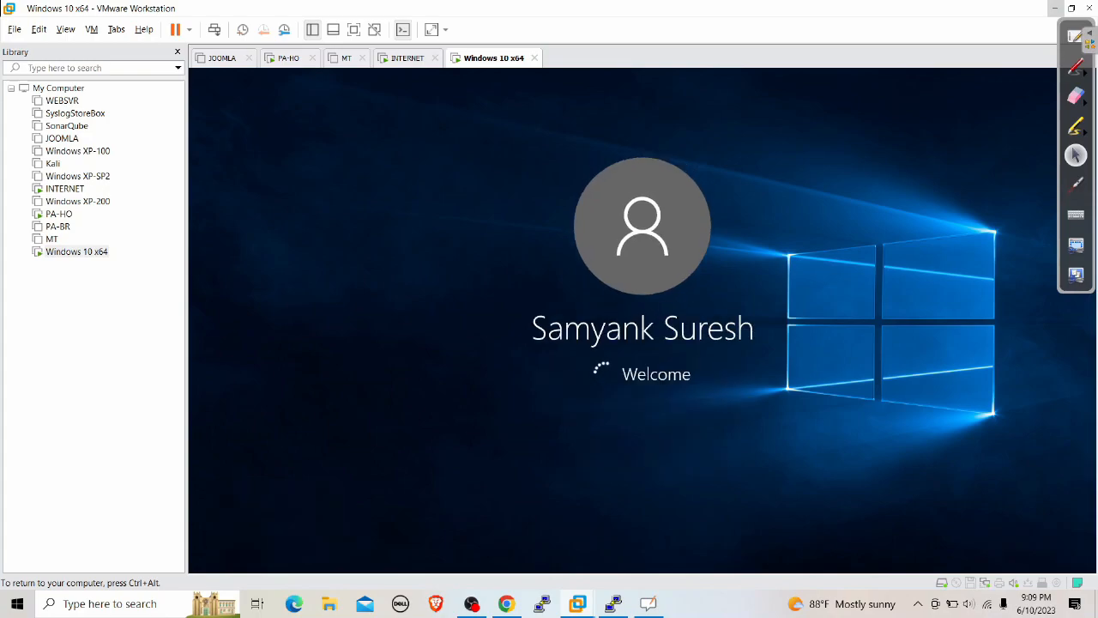
Run 'ping 8.8.8.8 -t' in a cmd prompt and minimize the VM window
key("super+r")
type("cmd")
key("Return")
type("ping 8.8.8.8")
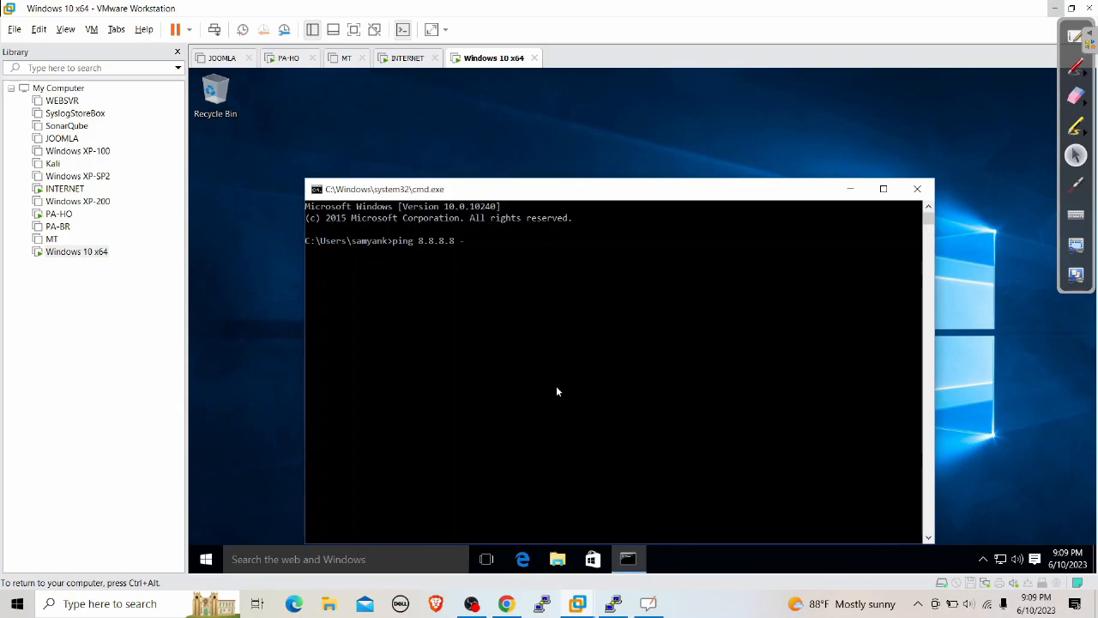
type(" -t")
key("Return")
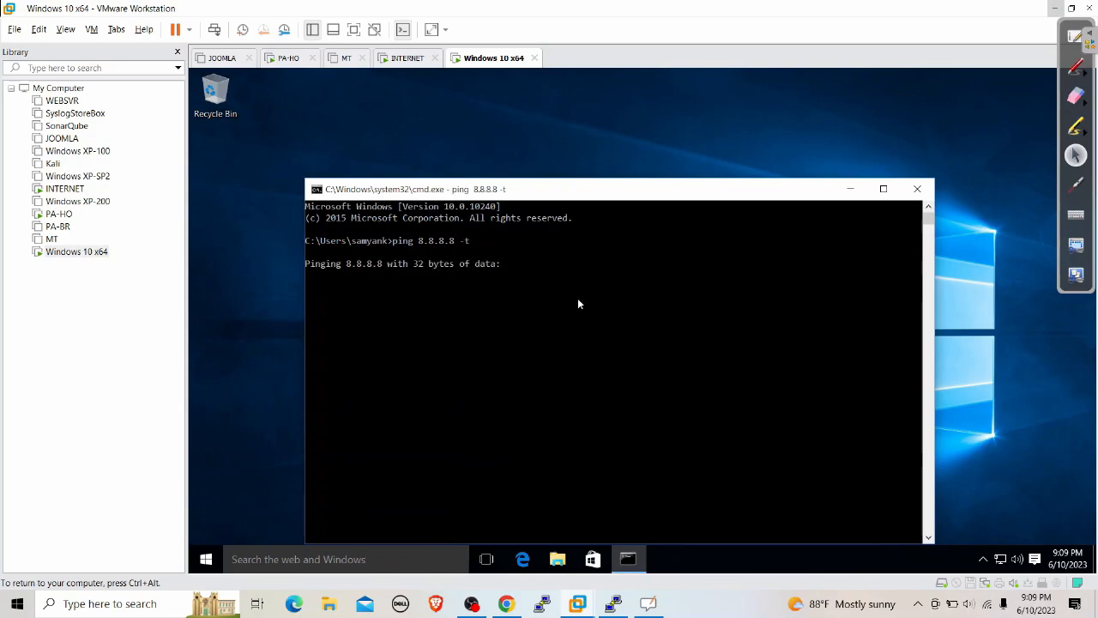
left_click(1053, 8)
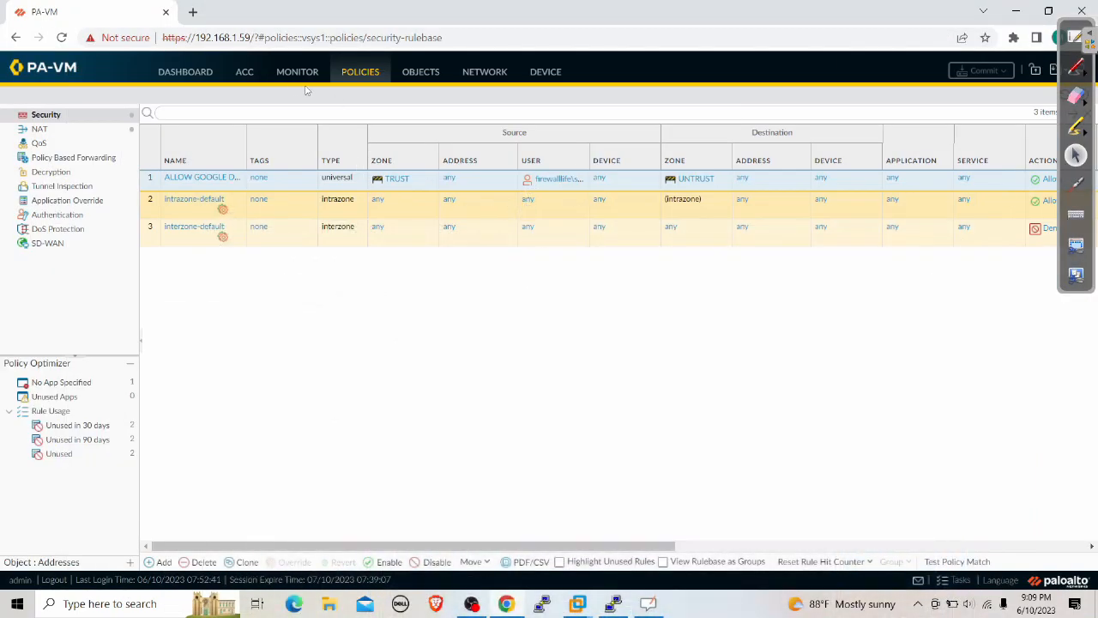
Open the Traffic log, toggle Highlight Policy Actions, and refresh the filtered entries
left_click(292, 73)
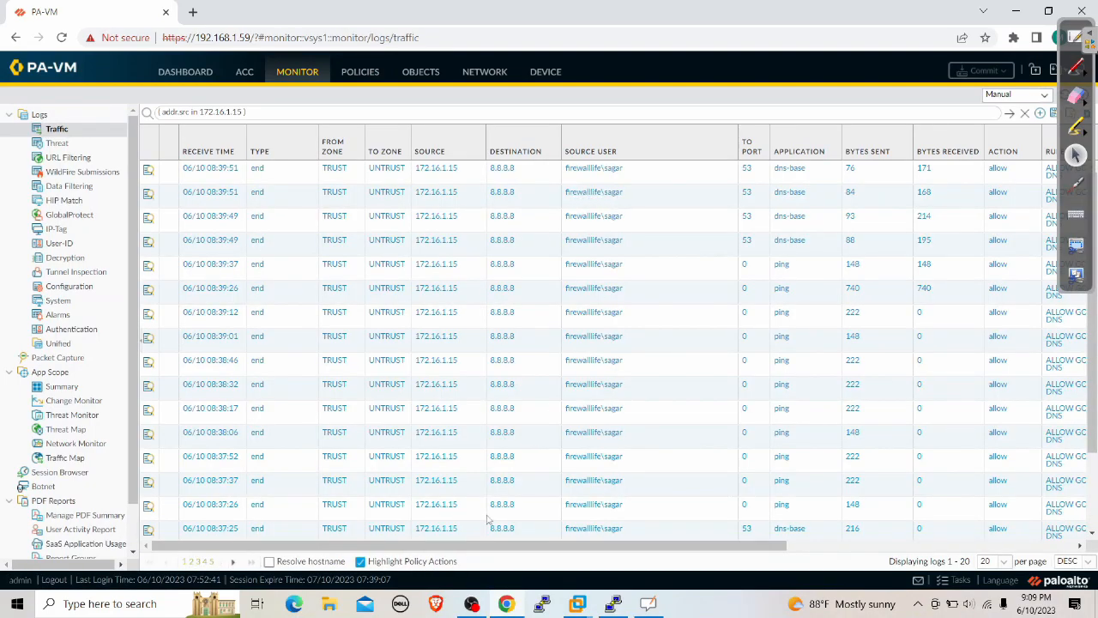
left_click(360, 562)
left_click(361, 562)
left_click(1010, 117)
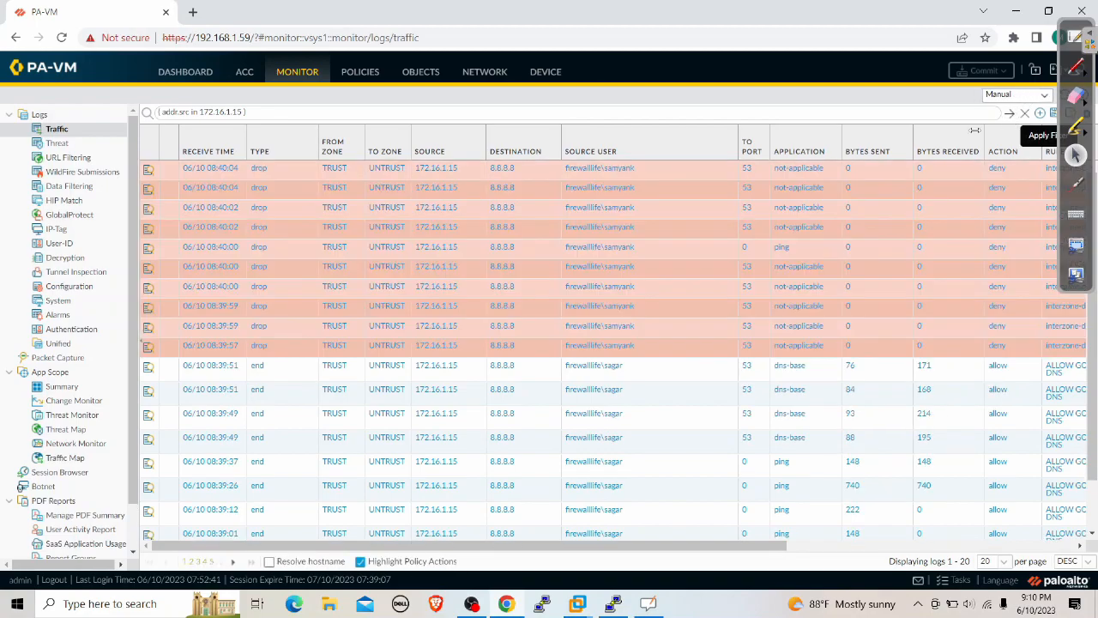
Inspect the denied 8.8.8.8 entries with the Windows Magnifier, then close it
left_click(17, 603)
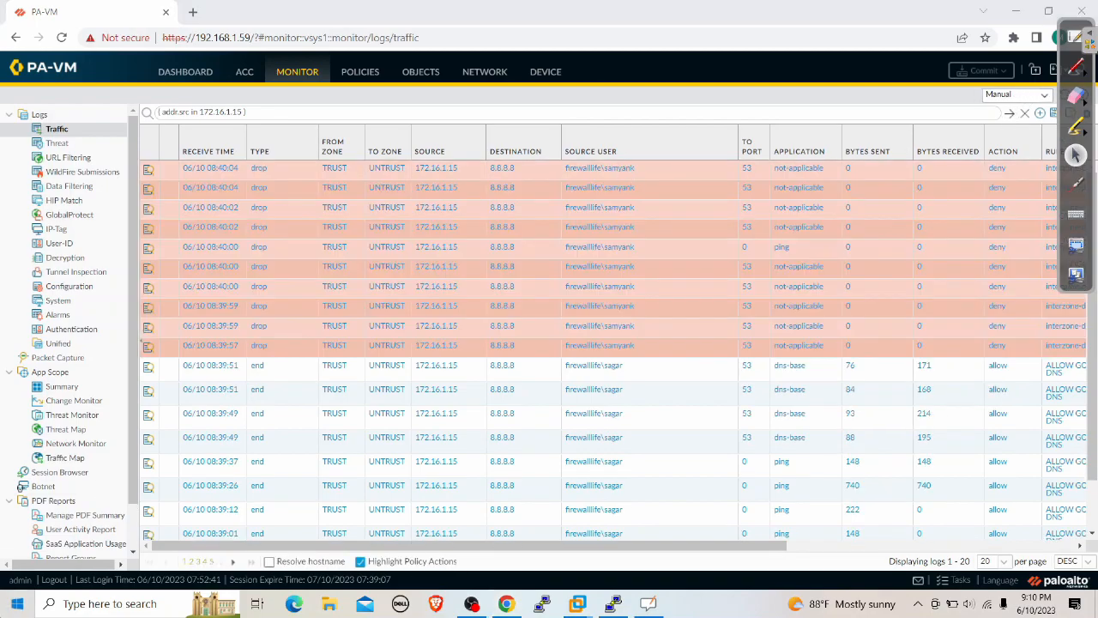
type("MAG")
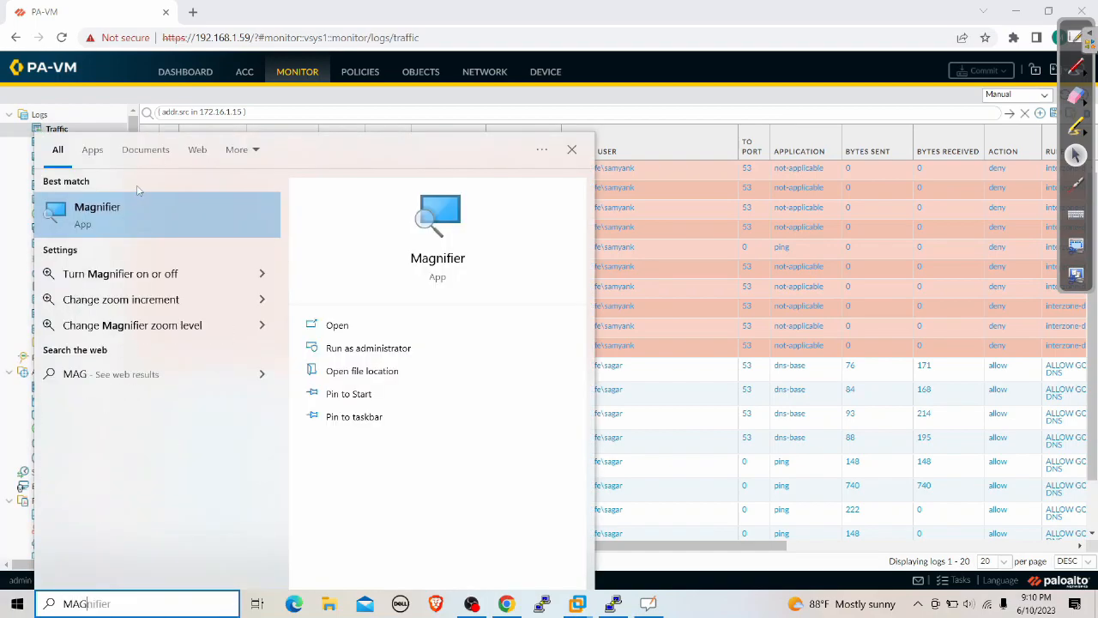
left_click(169, 209)
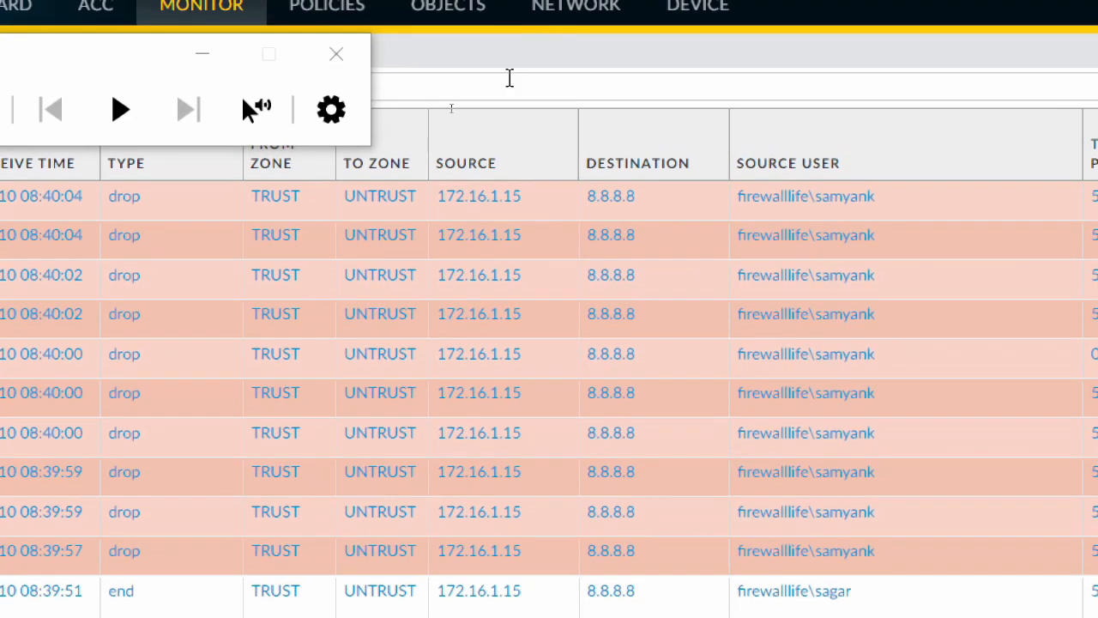
left_click(332, 55)
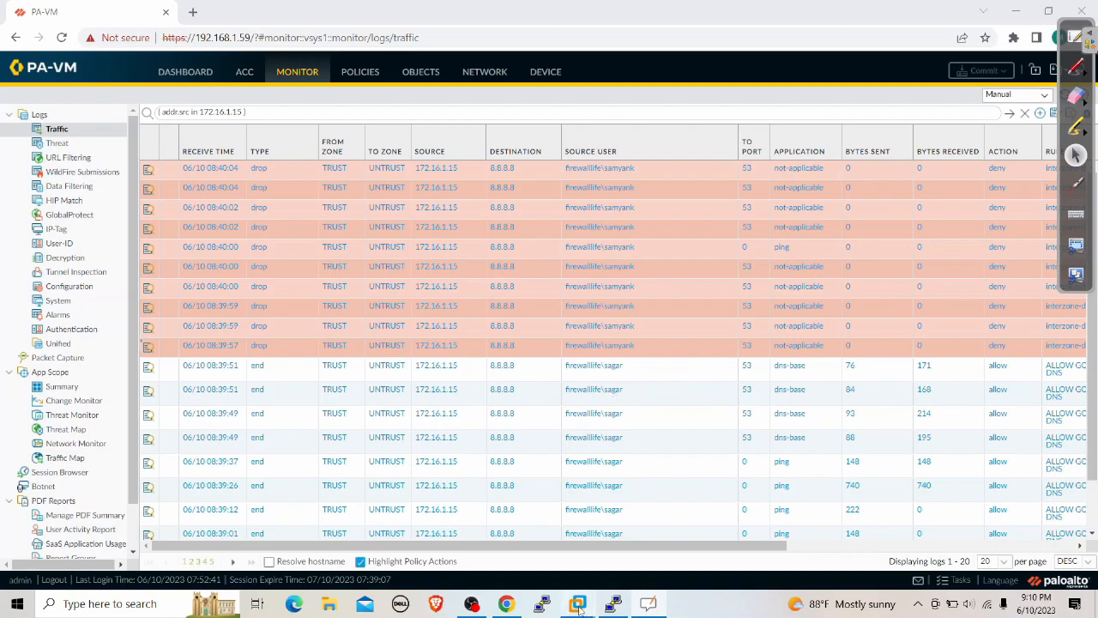
mouse_move(580, 605)
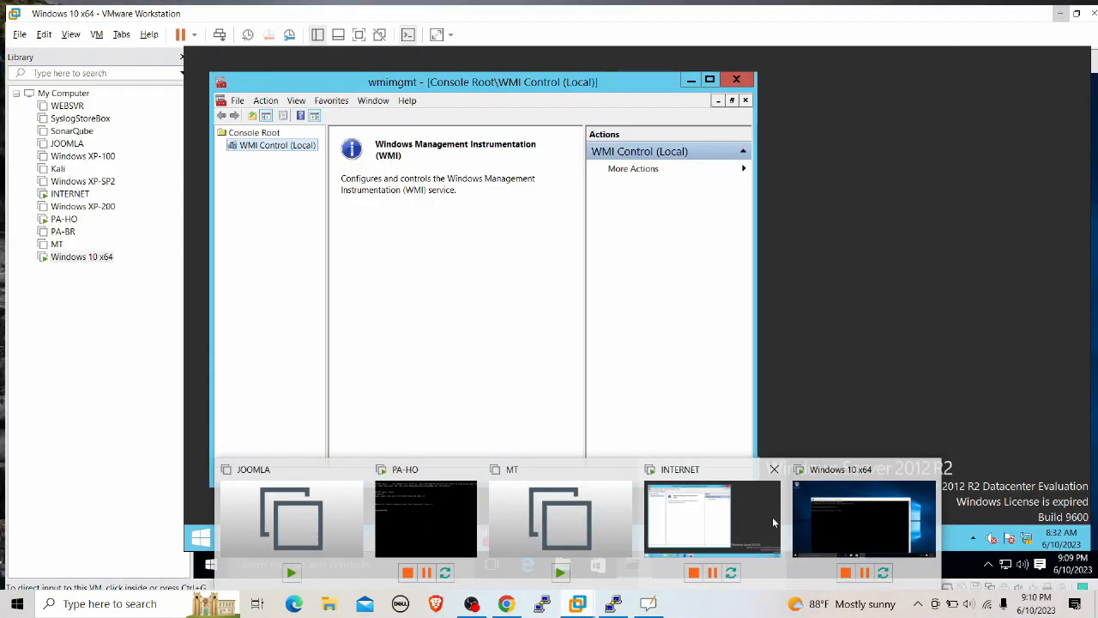
left_click(805, 517)
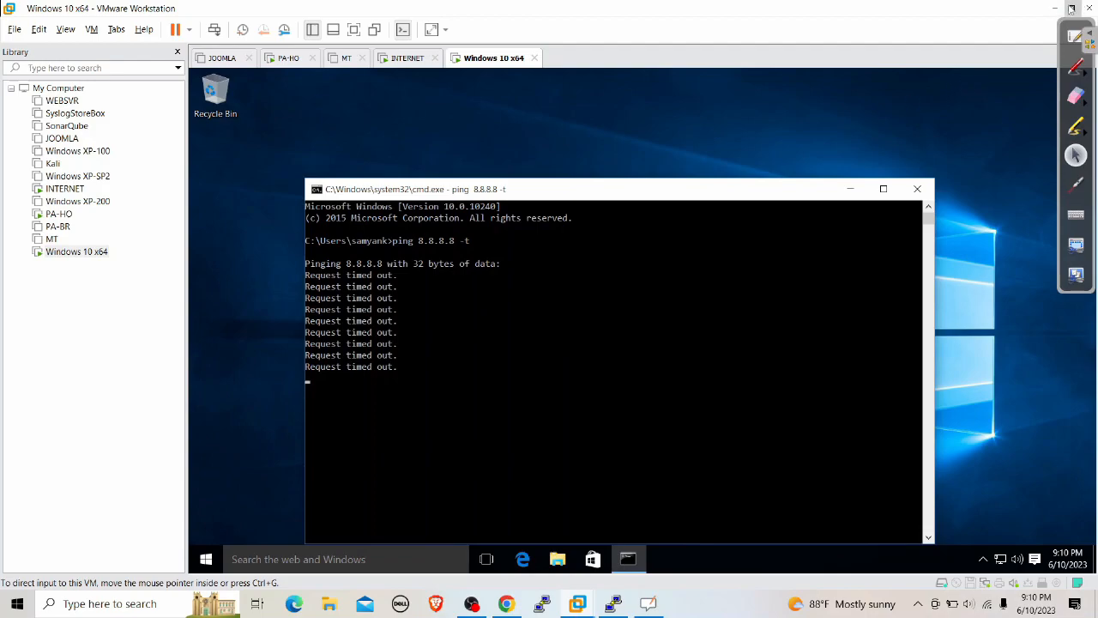
left_click(1055, 10)
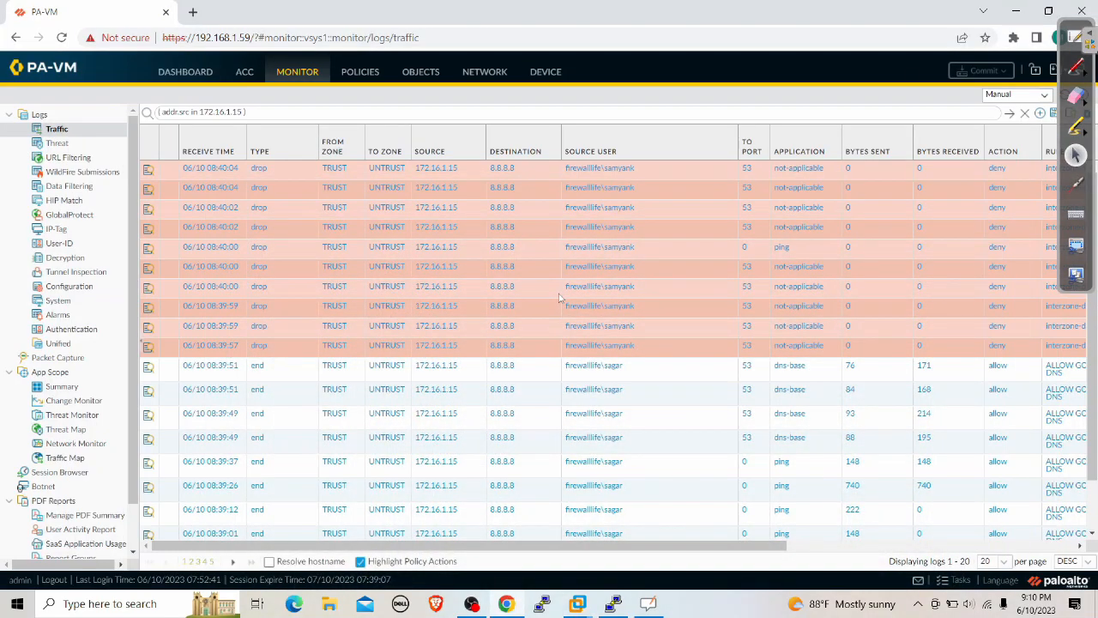